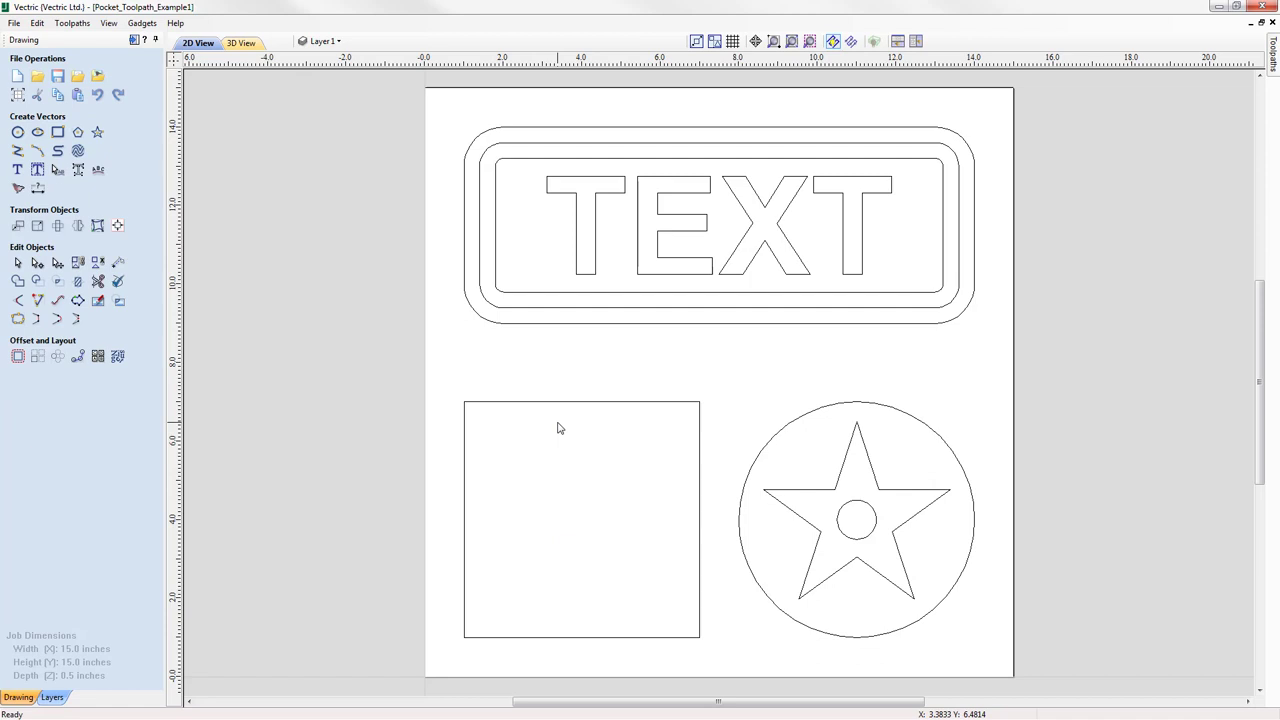
Switch from the drawing tools to the toolpath operations, and review and accept the material setup
click(133, 40)
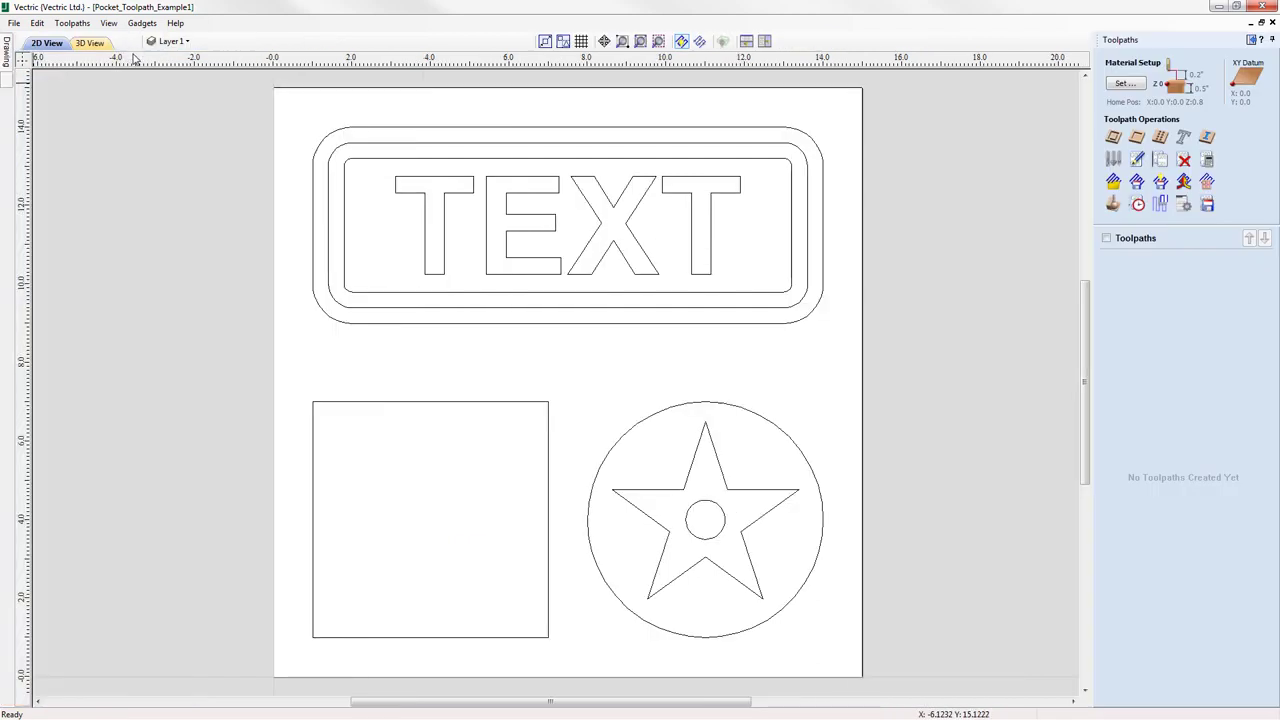
click(1126, 85)
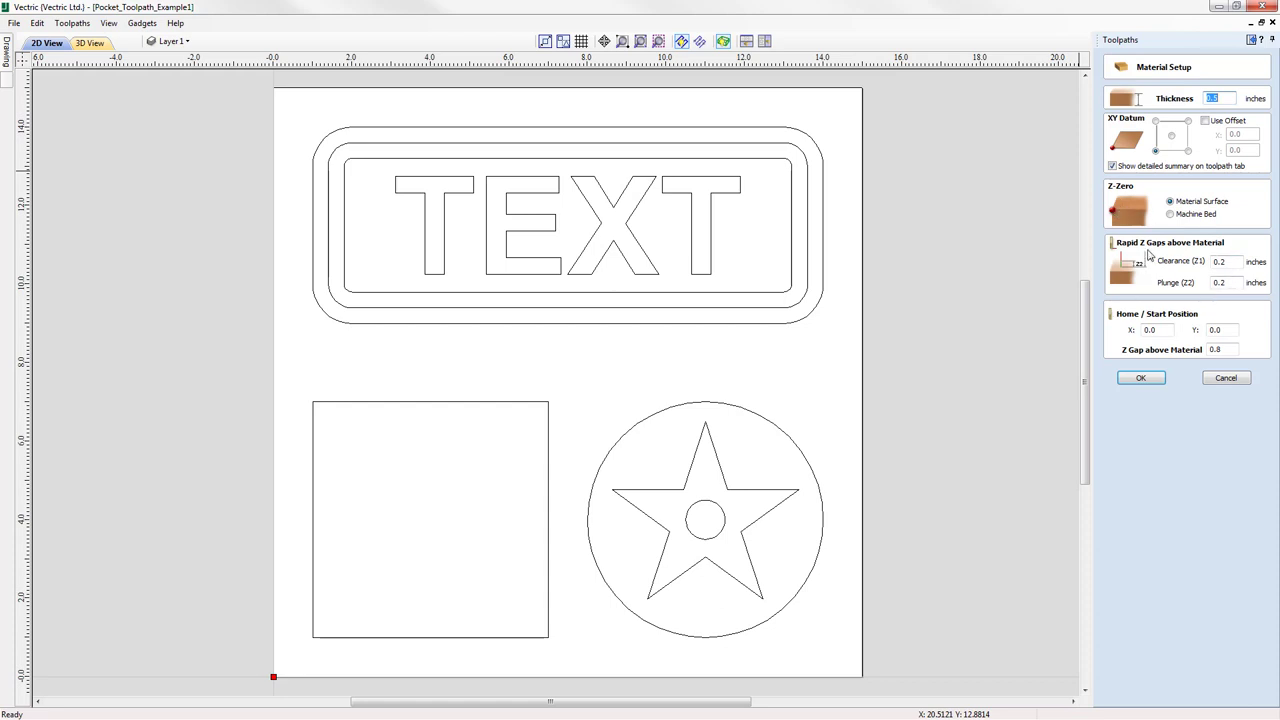
click(1142, 380)
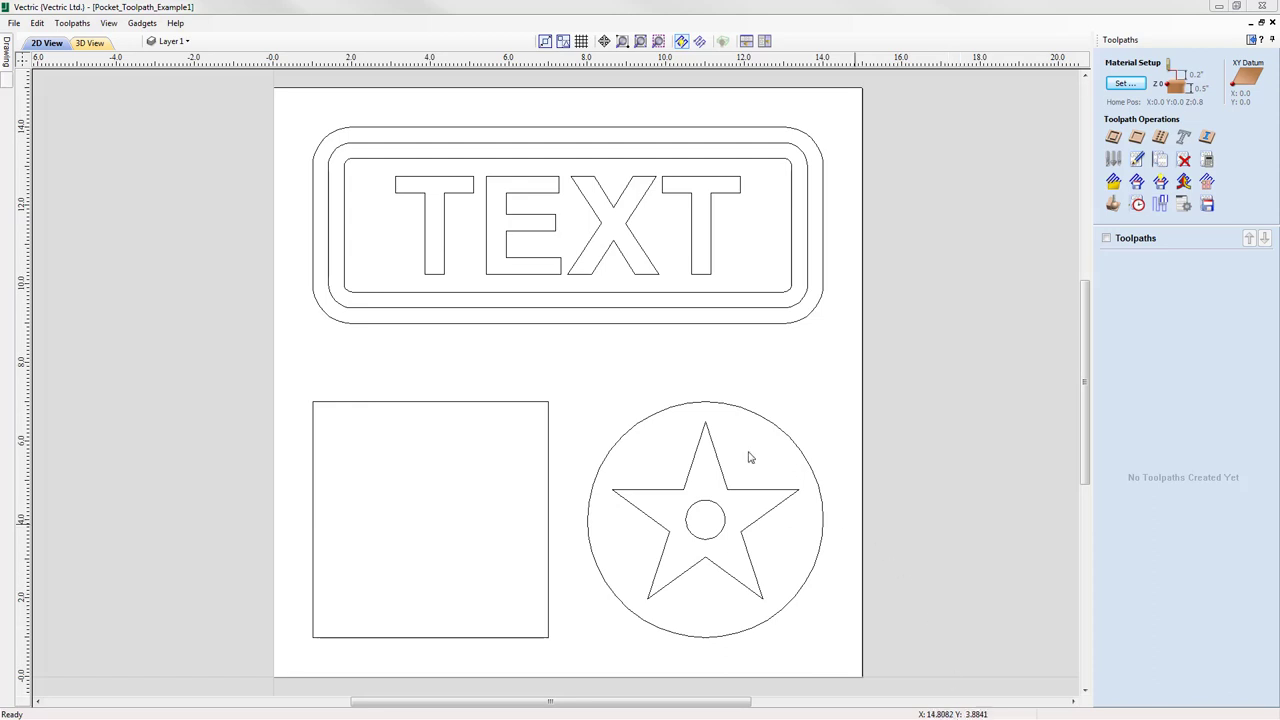
Start a pocket toolpath on the square, with start depth 0.0 and cut depth 0.25 inches and advanced options hidden
click(513, 402)
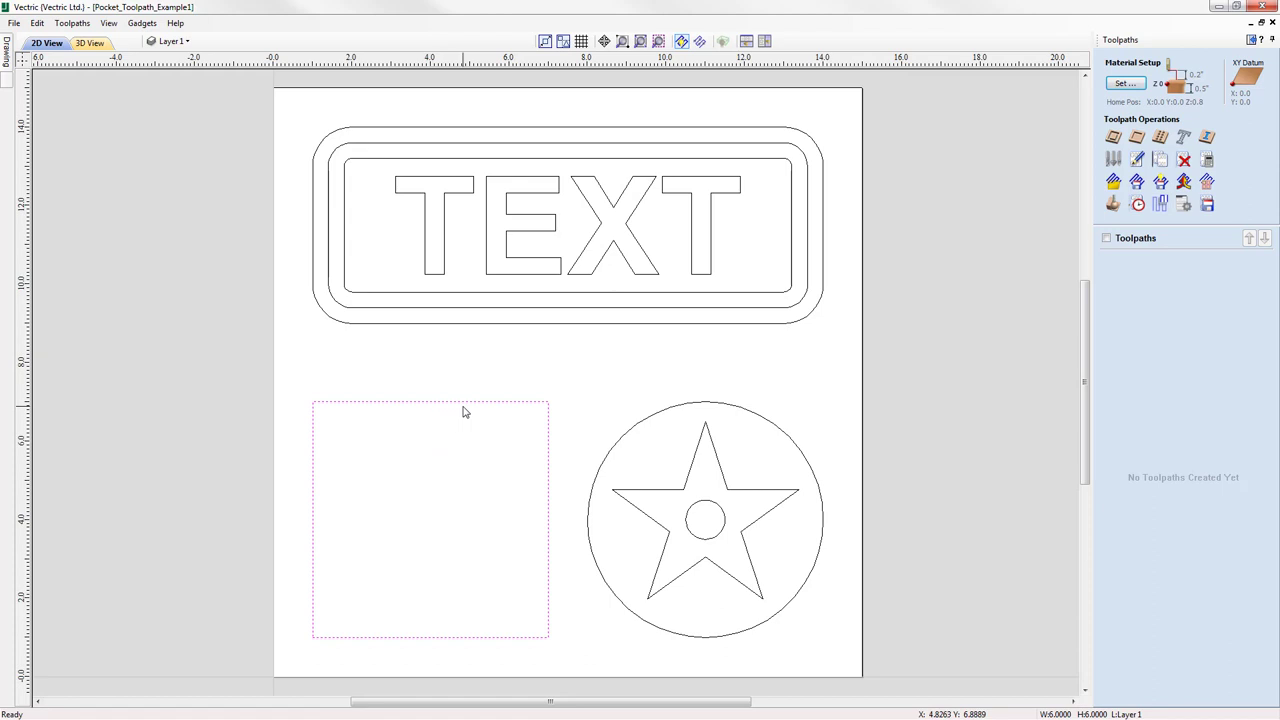
click(1139, 138)
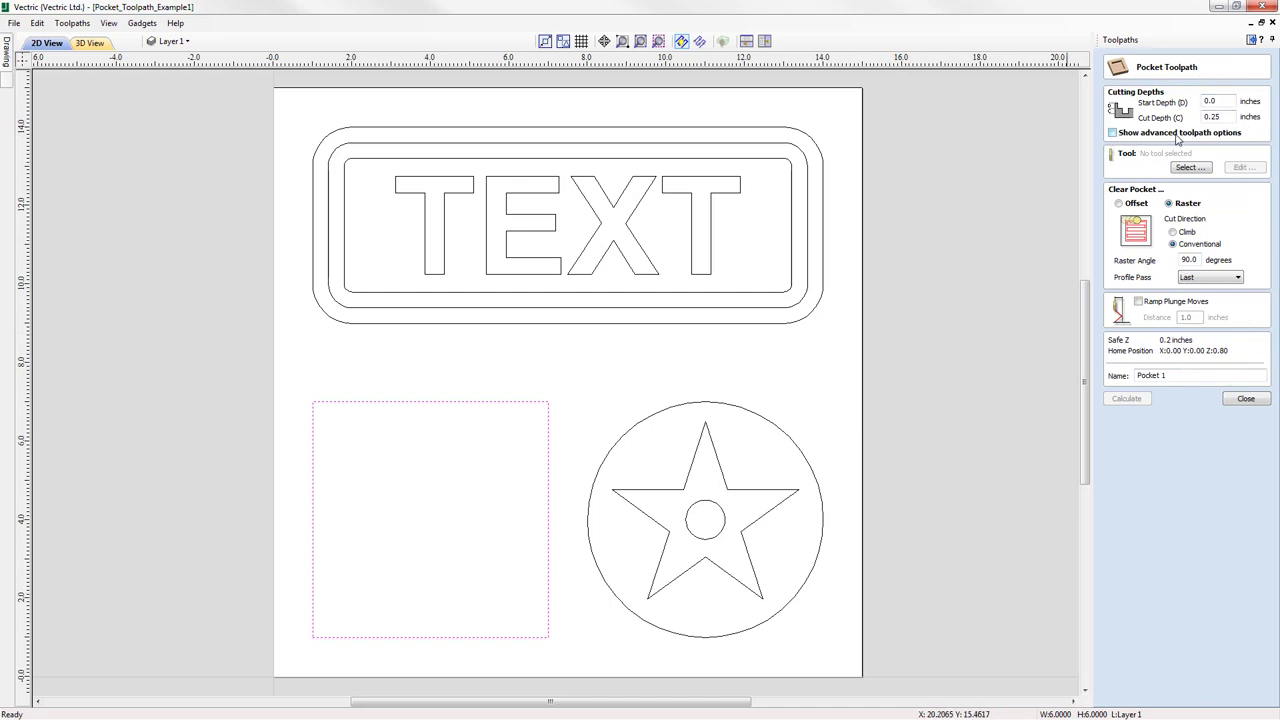
click(1112, 133)
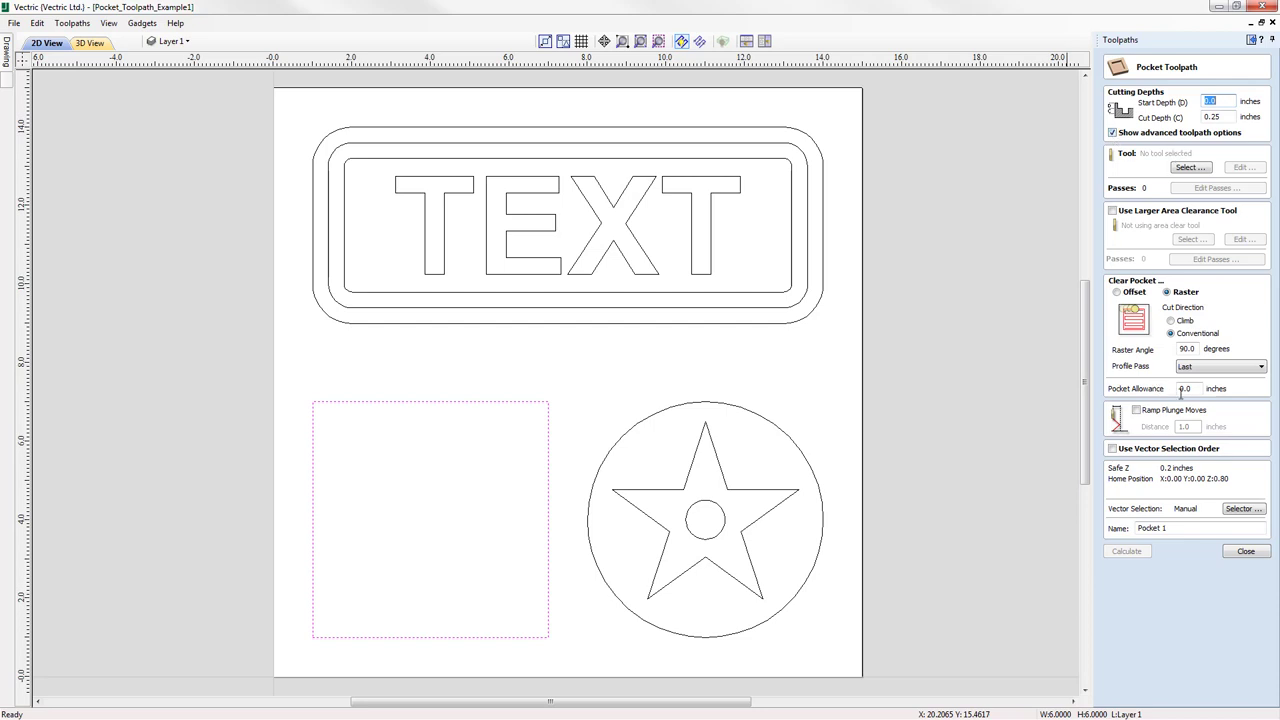
click(1121, 137)
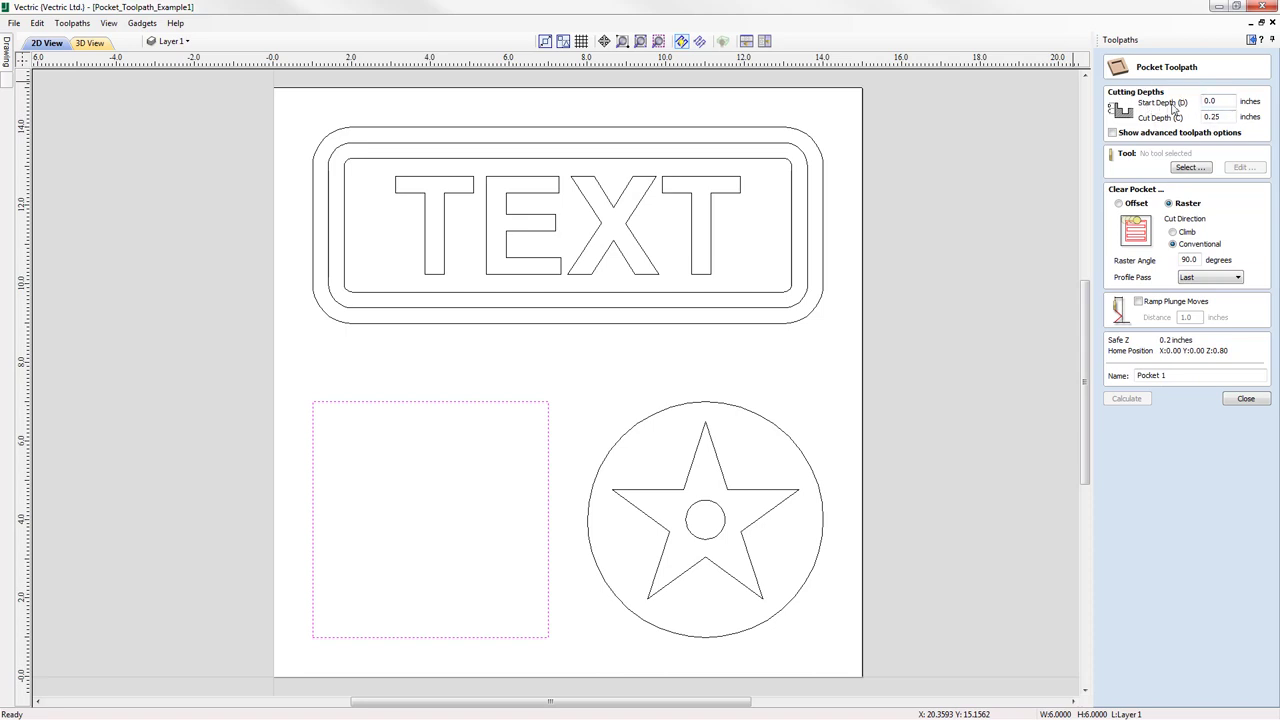
click(1220, 102)
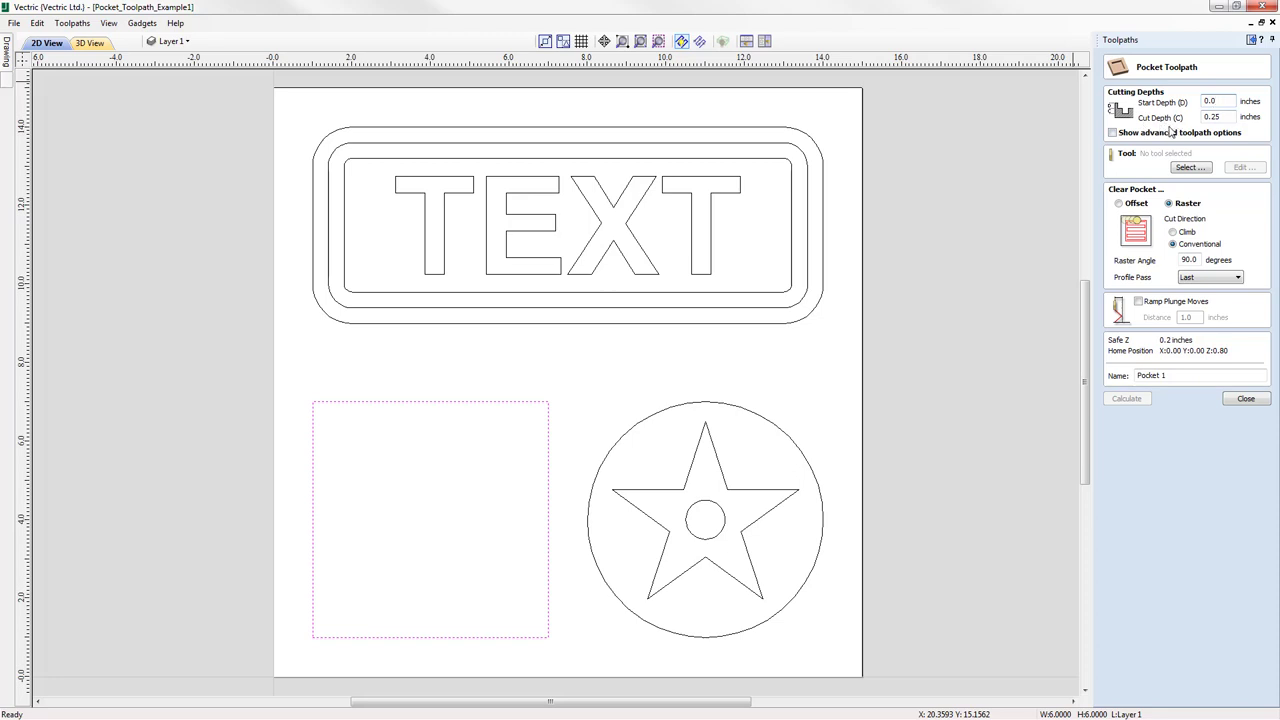
click(1216, 117)
Choose the imperial End Mill (1/4") for the pocket and edit its pass depth for a single-pass cut
click(1190, 168)
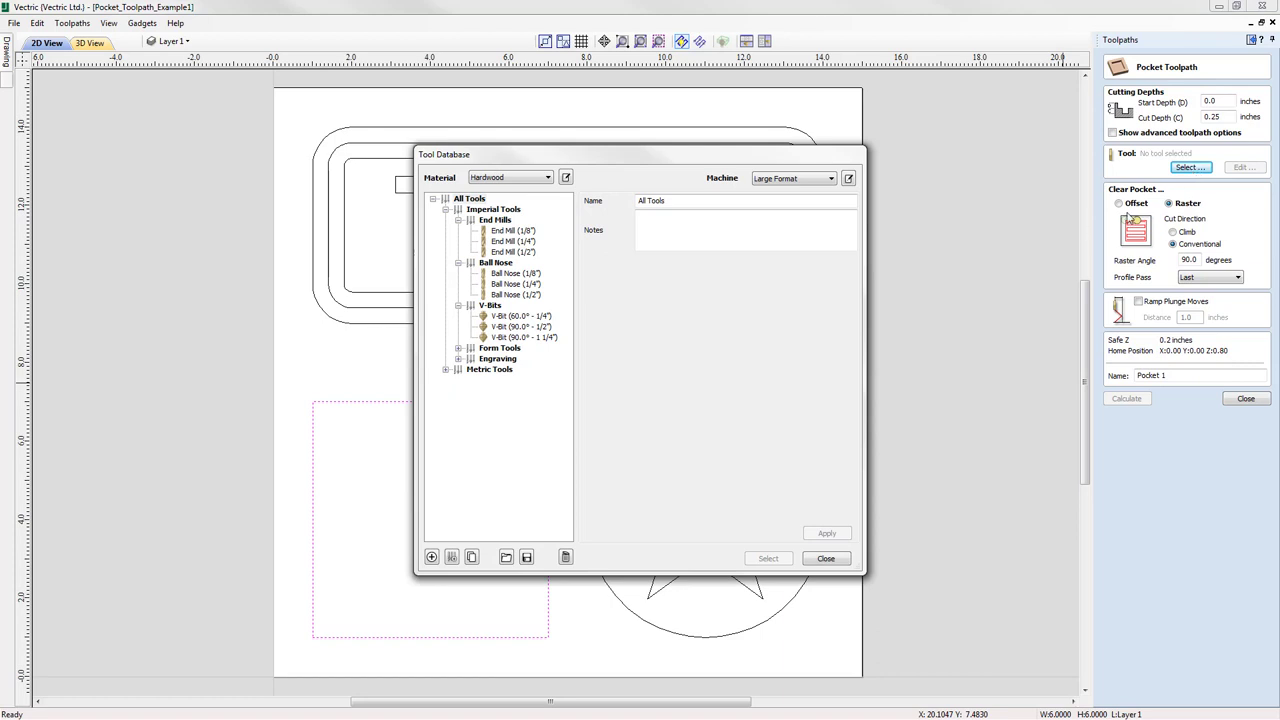
click(500, 242)
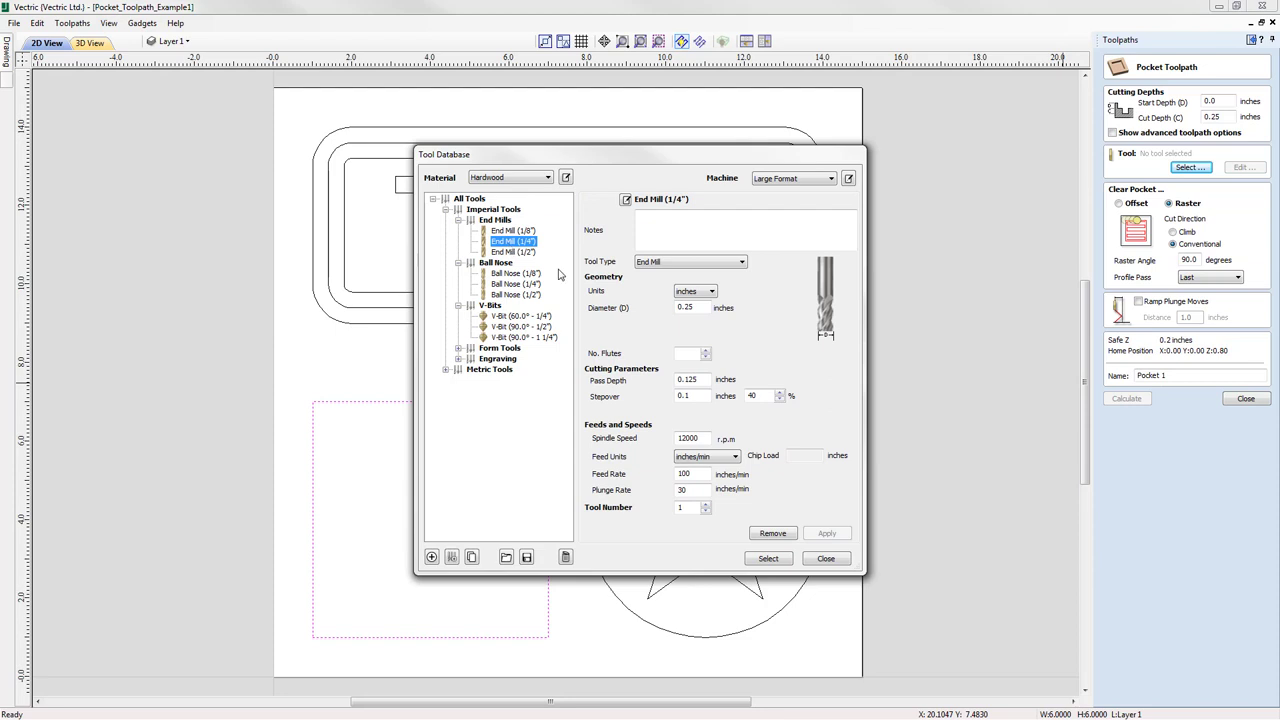
click(775, 563)
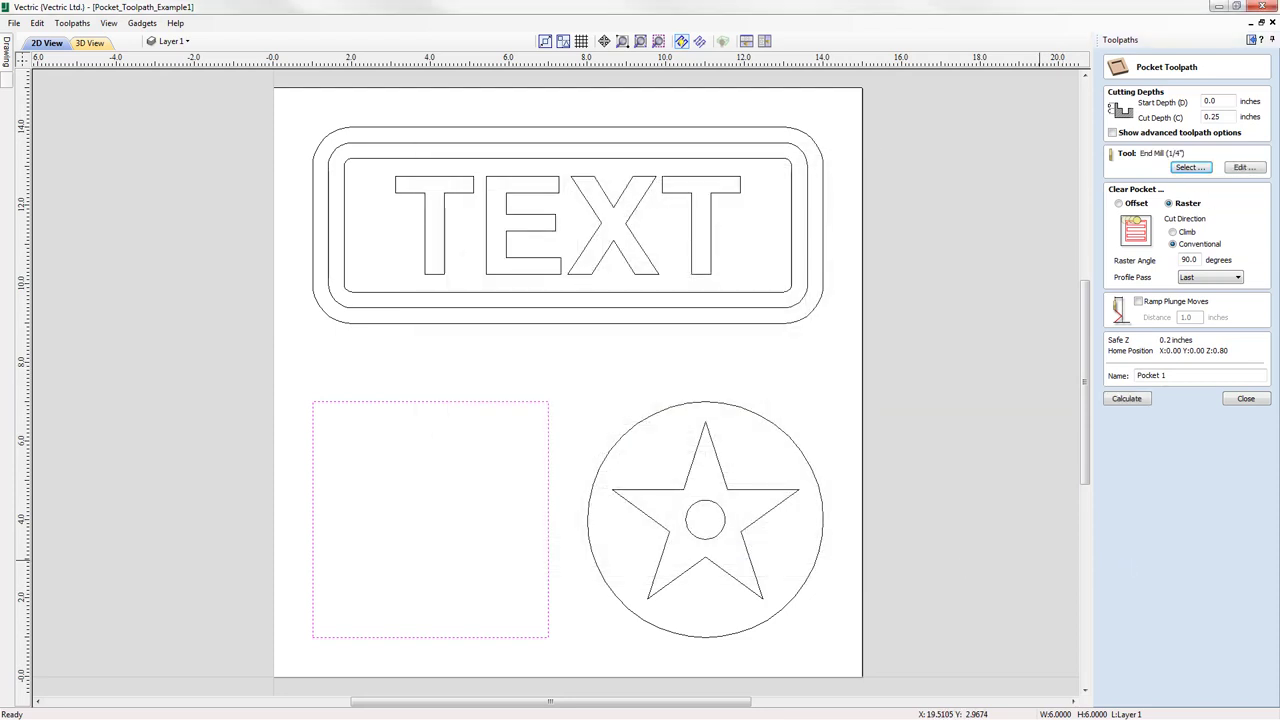
click(1243, 168)
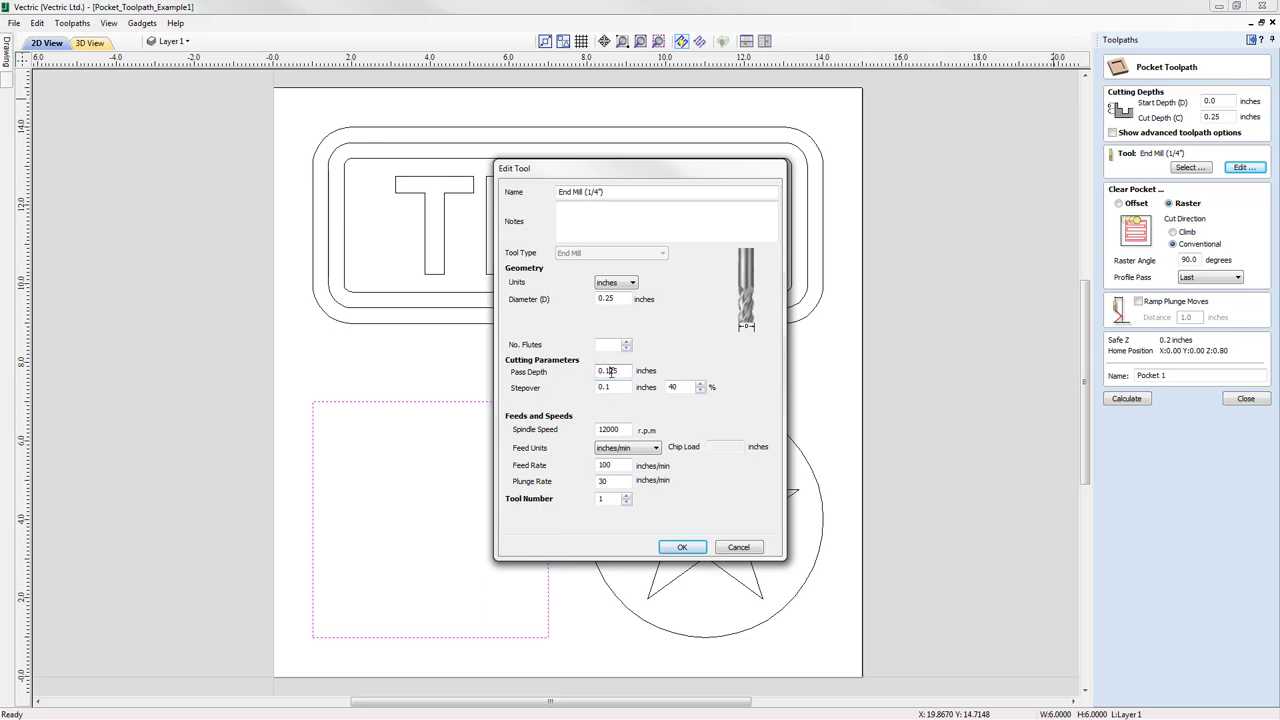
click(611, 371)
key(BackSpace)
click(686, 552)
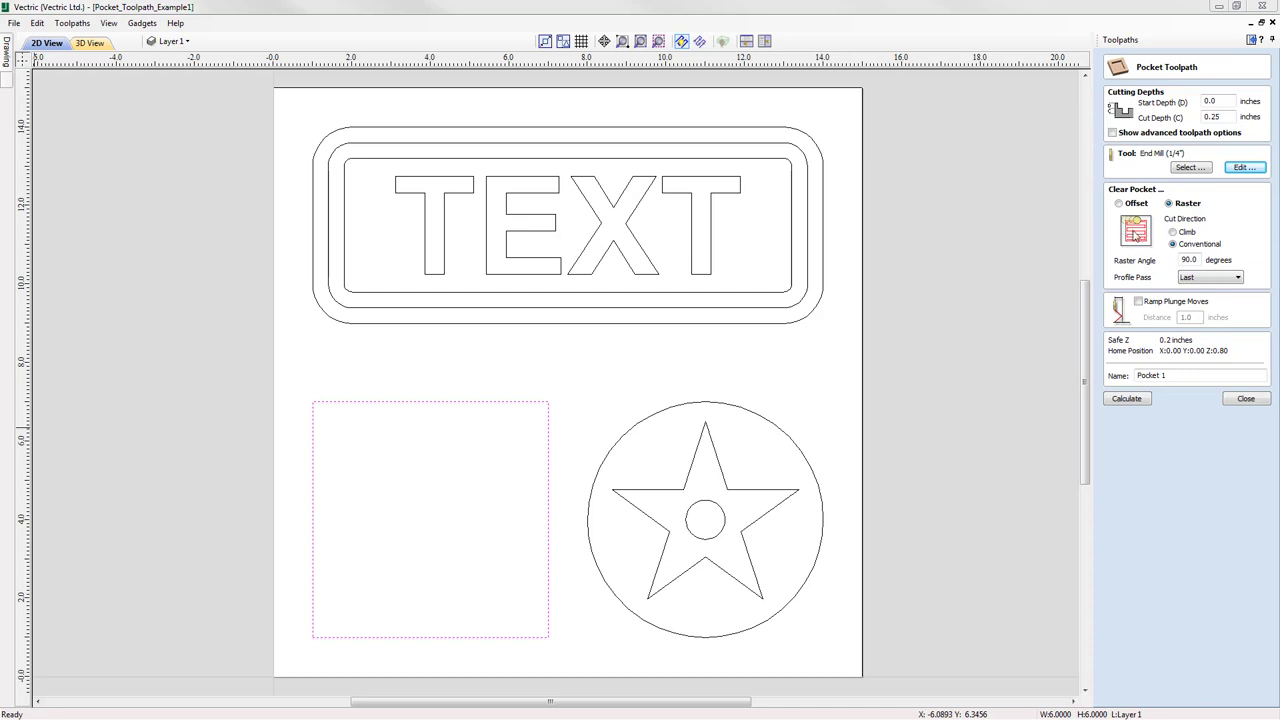
Calculate the square's toolpath with Offset clearance under the name Pocket
click(1220, 280)
click(1119, 204)
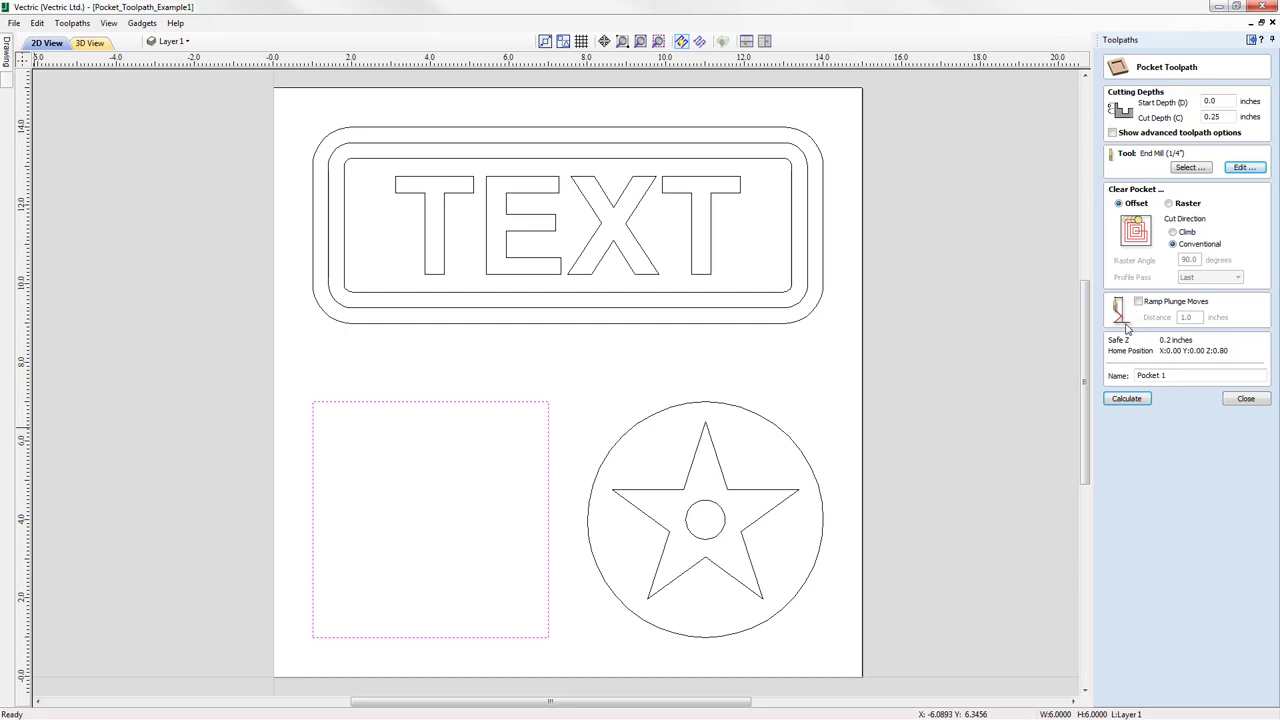
click(1165, 375)
click(1127, 399)
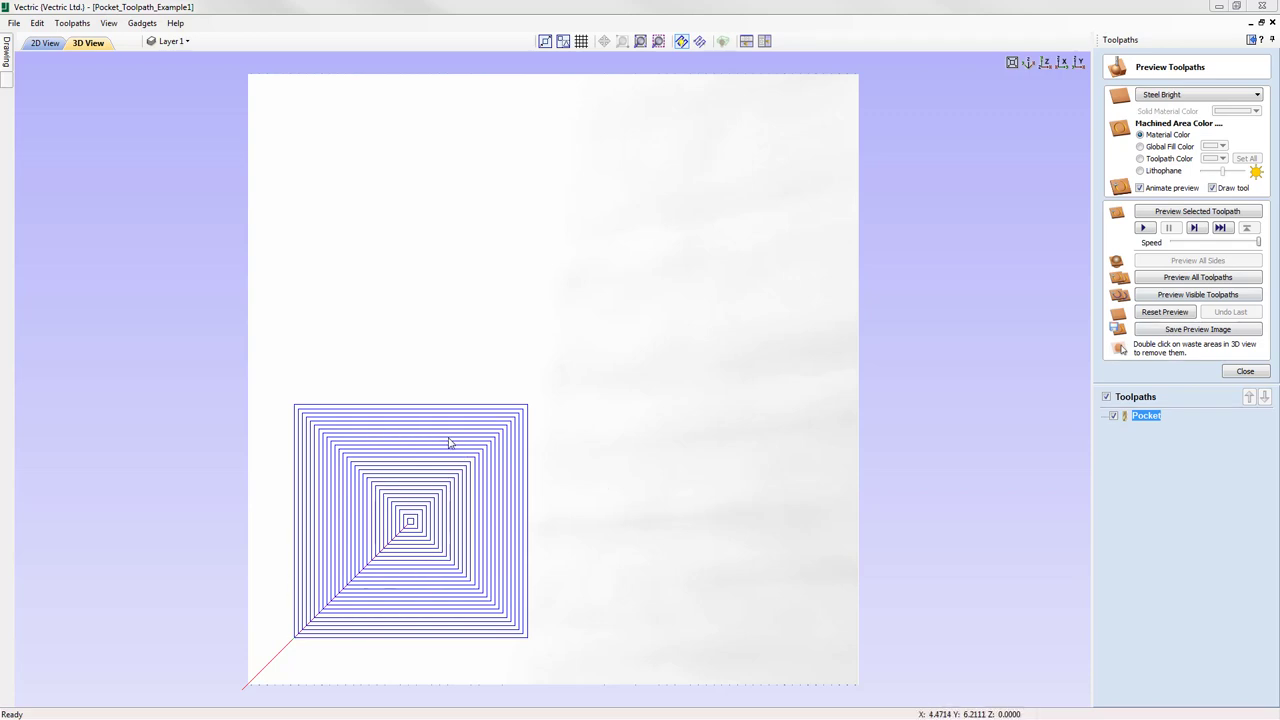
Inspect the toolpath in 3D, including from the side, and set the machined area's global fill color to Dark Green
drag(489, 557, 681, 172)
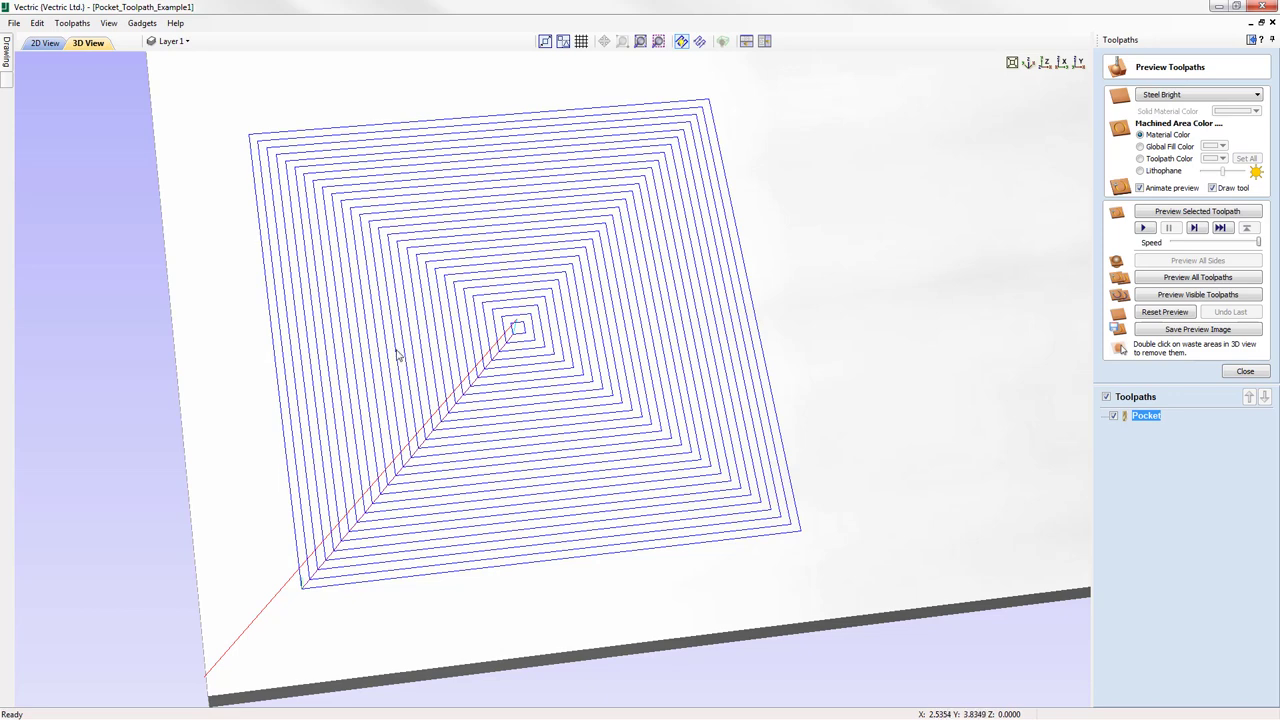
click(1078, 63)
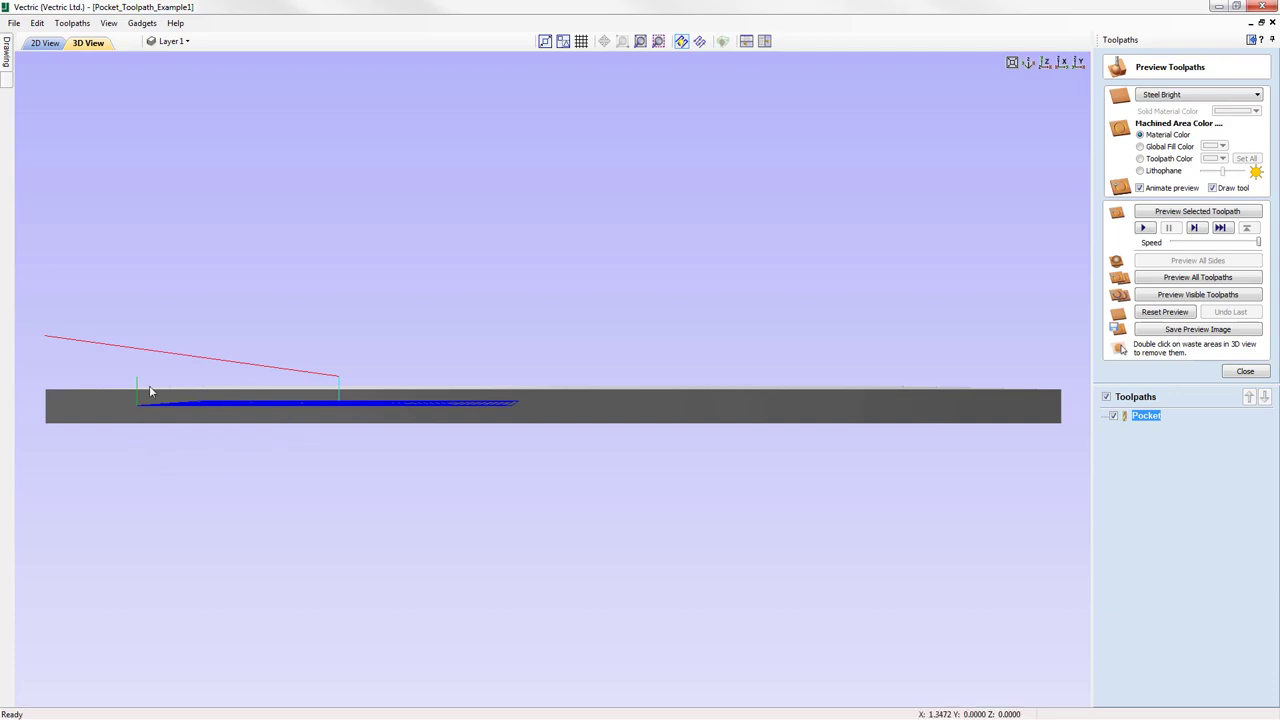
click(1031, 65)
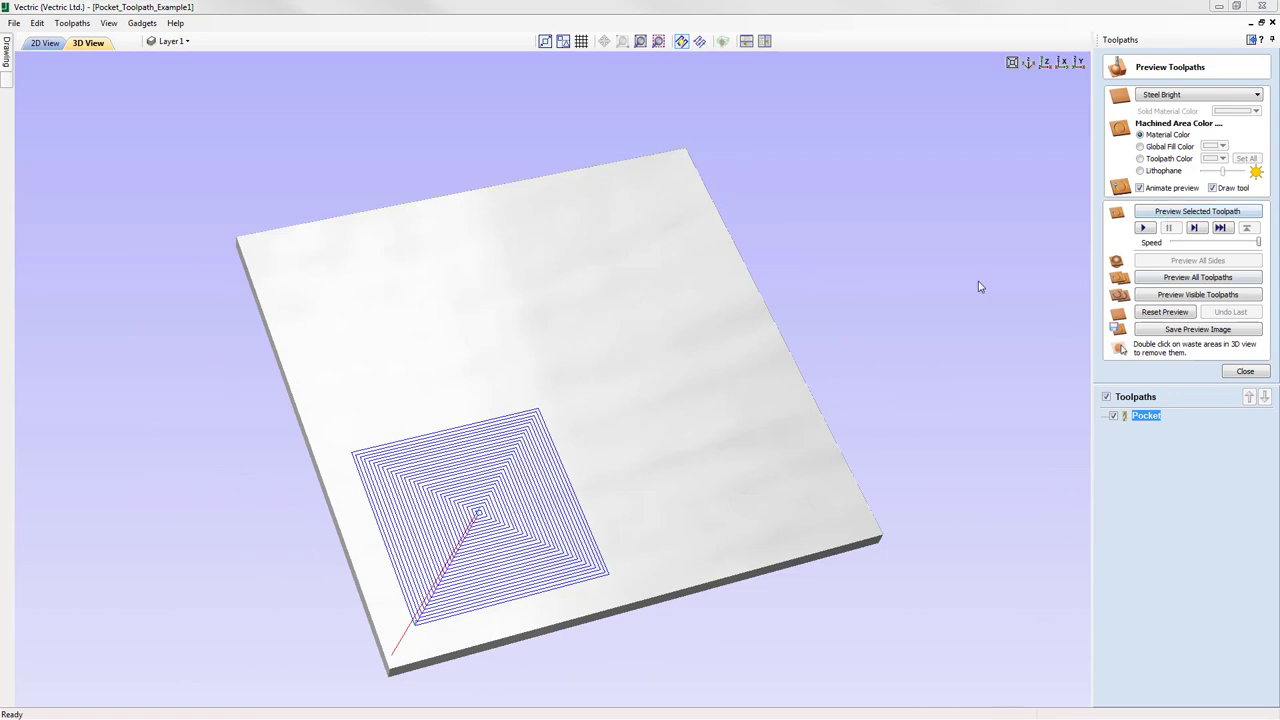
click(1182, 149)
click(1222, 147)
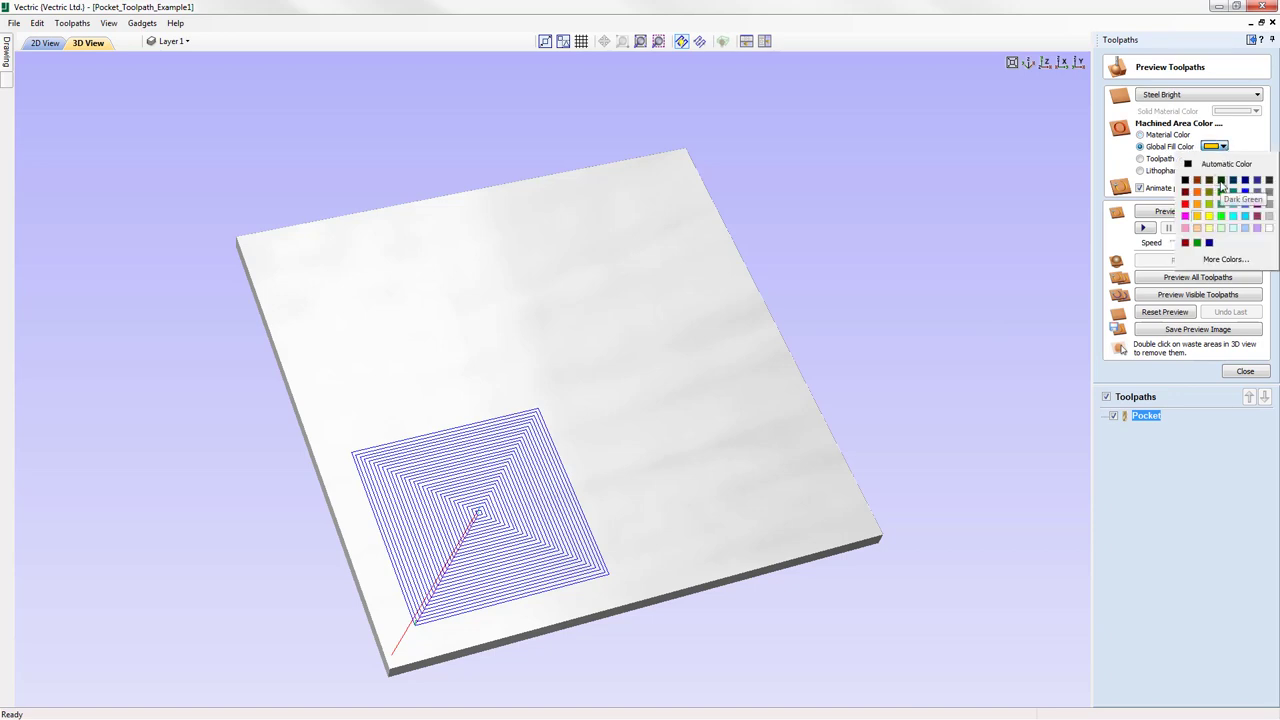
click(1221, 180)
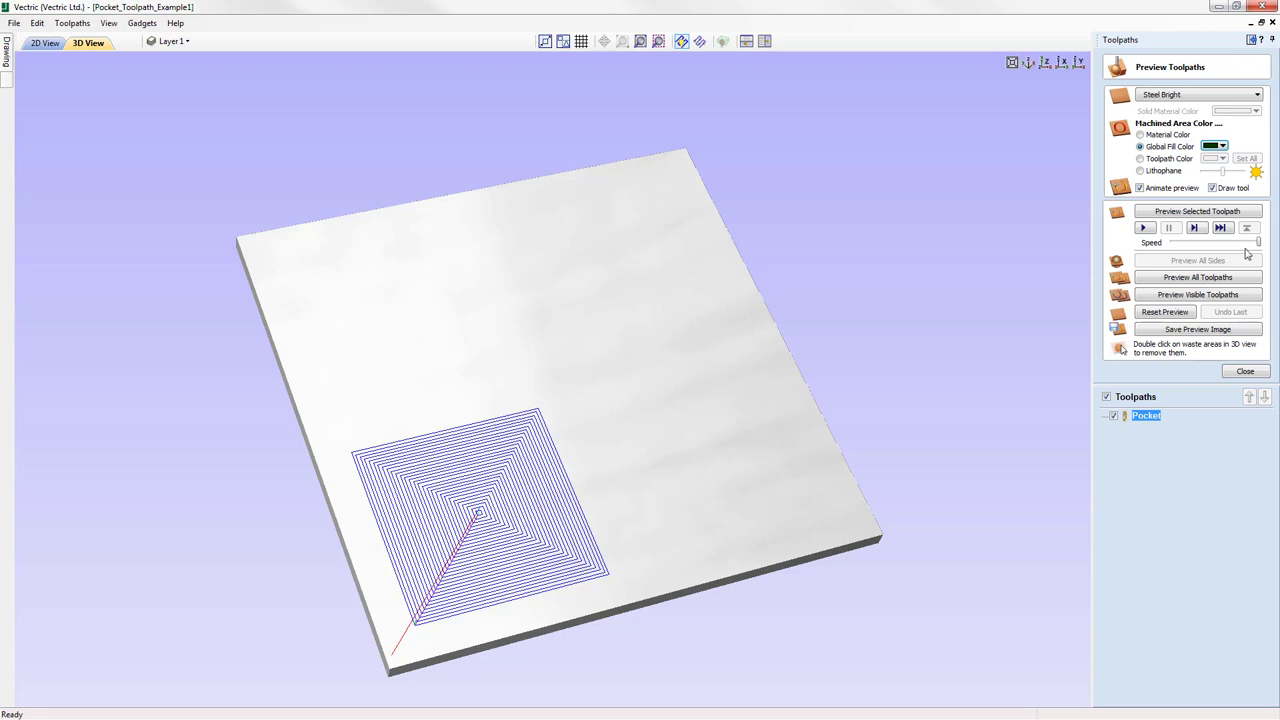
Simulate the Pocket toolpath starting at reduced speed, and reset the preview with the toolpath shown again
drag(1258, 242, 1212, 248)
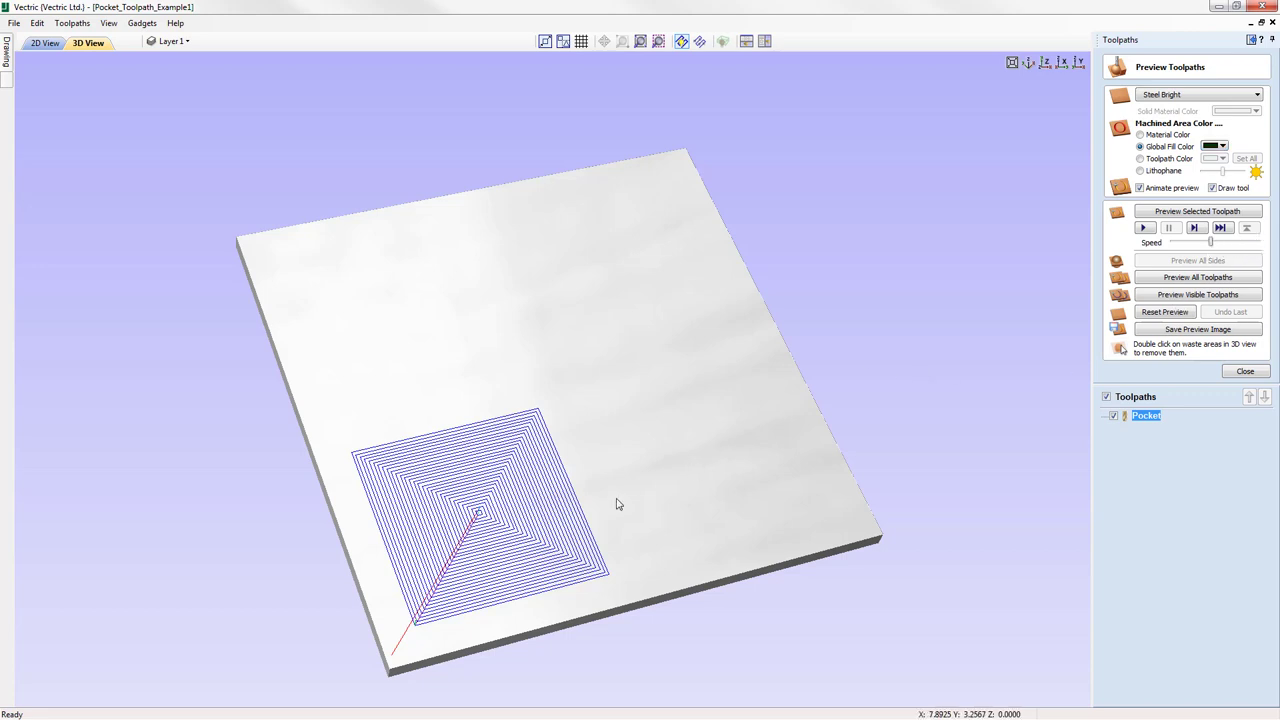
scroll(640, 463, up, 5)
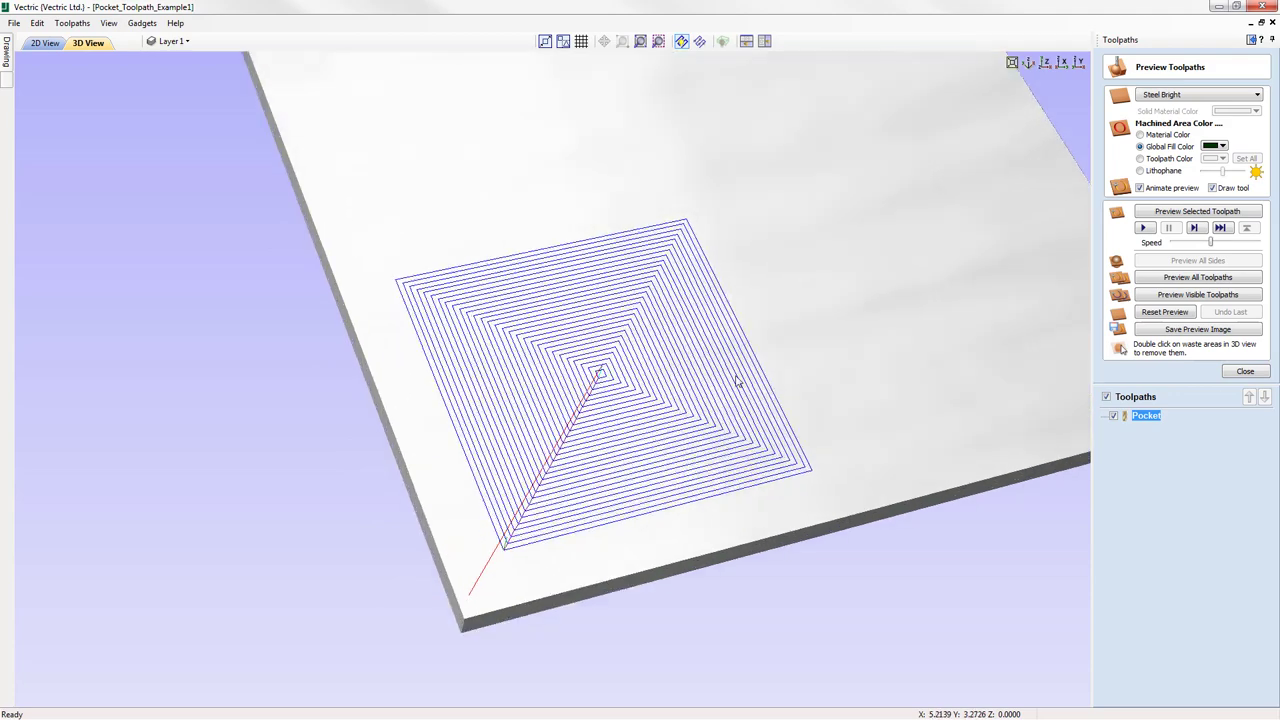
middle_drag(785, 388, 754, 411)
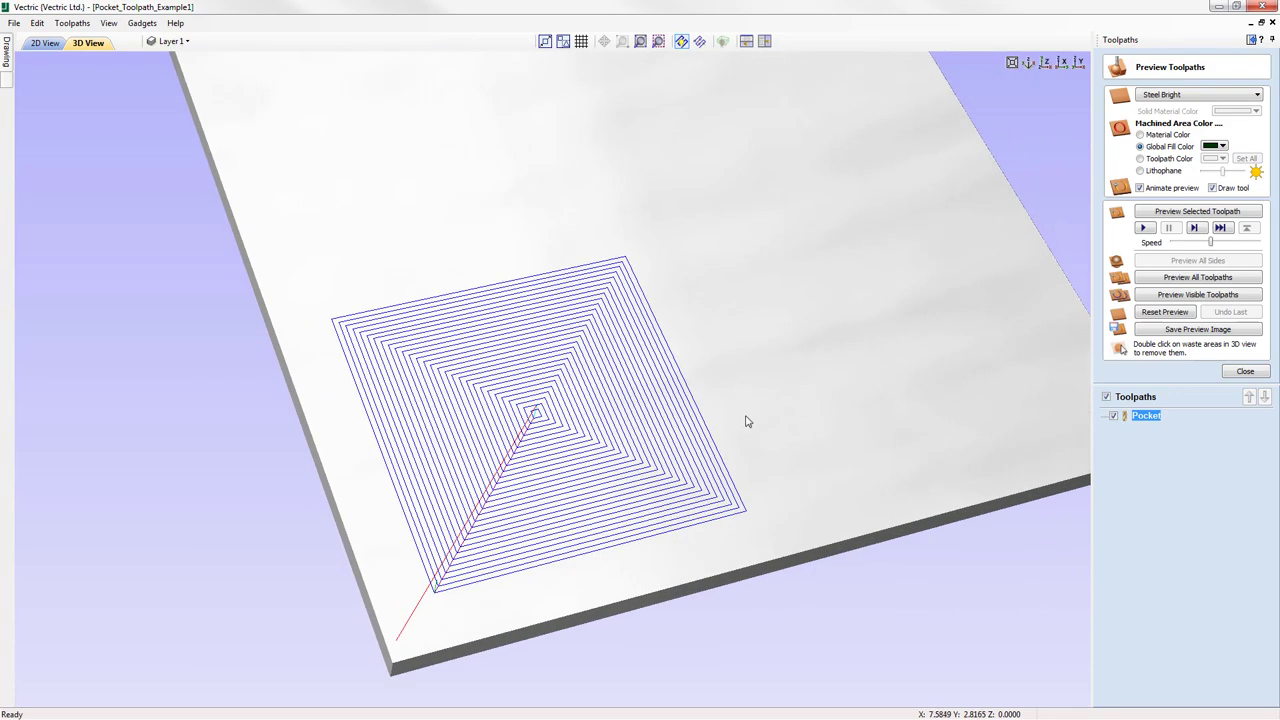
drag(1210, 243, 1201, 243)
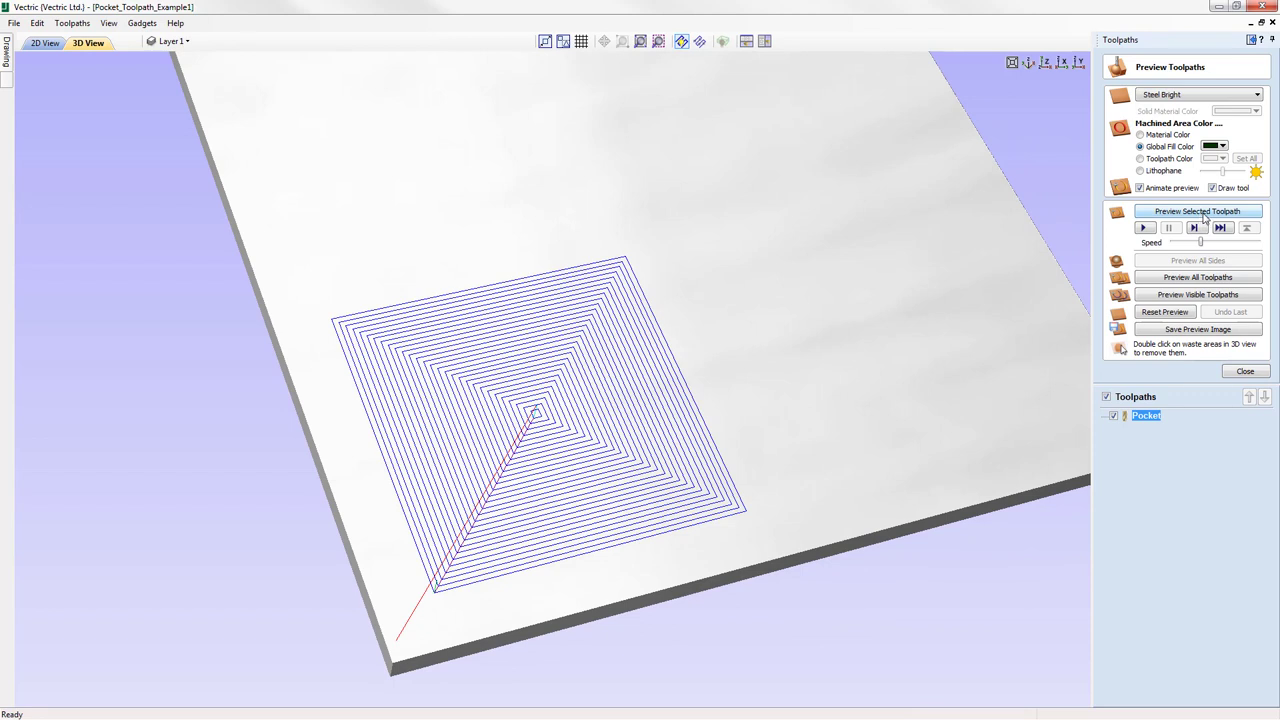
click(1204, 214)
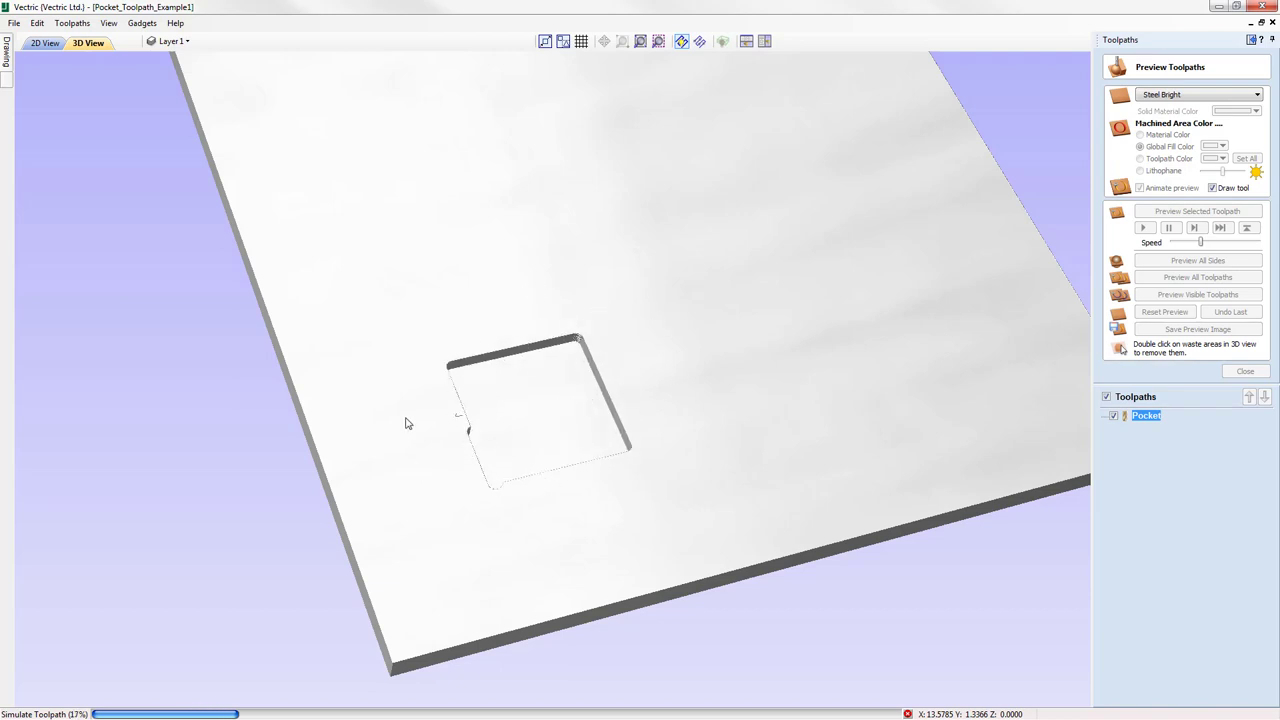
drag(1200, 243, 1260, 246)
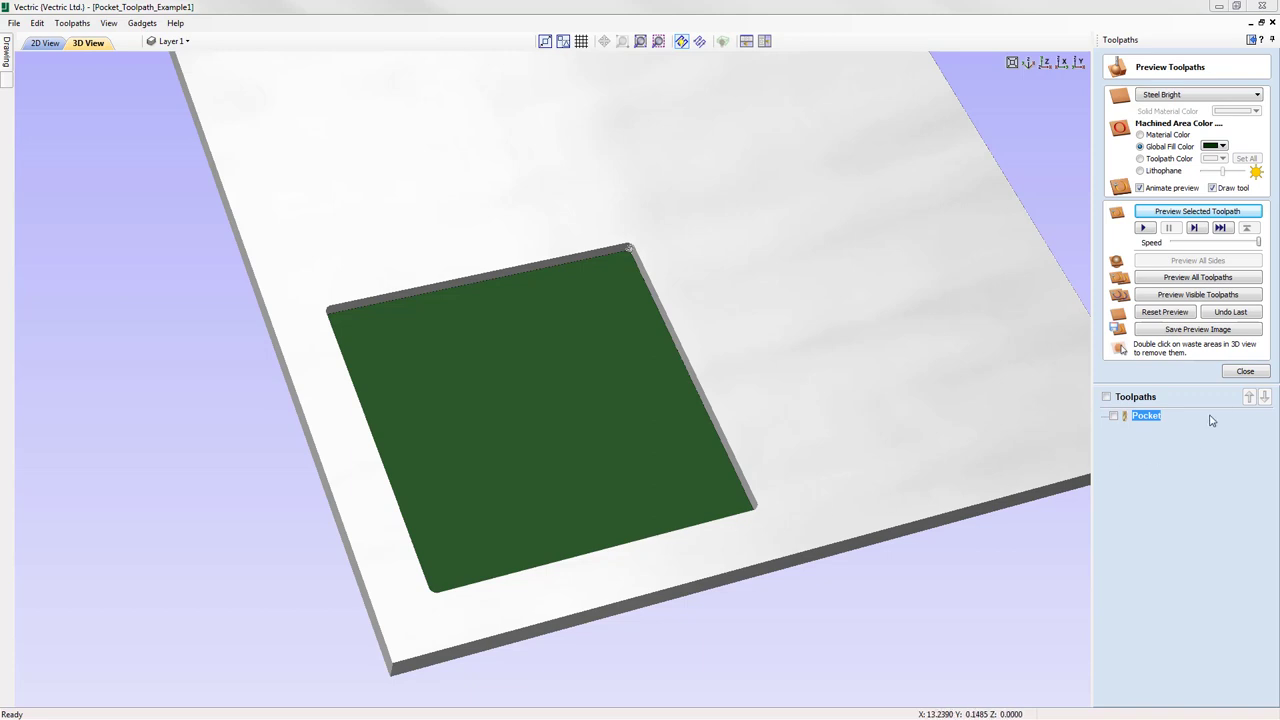
click(1170, 318)
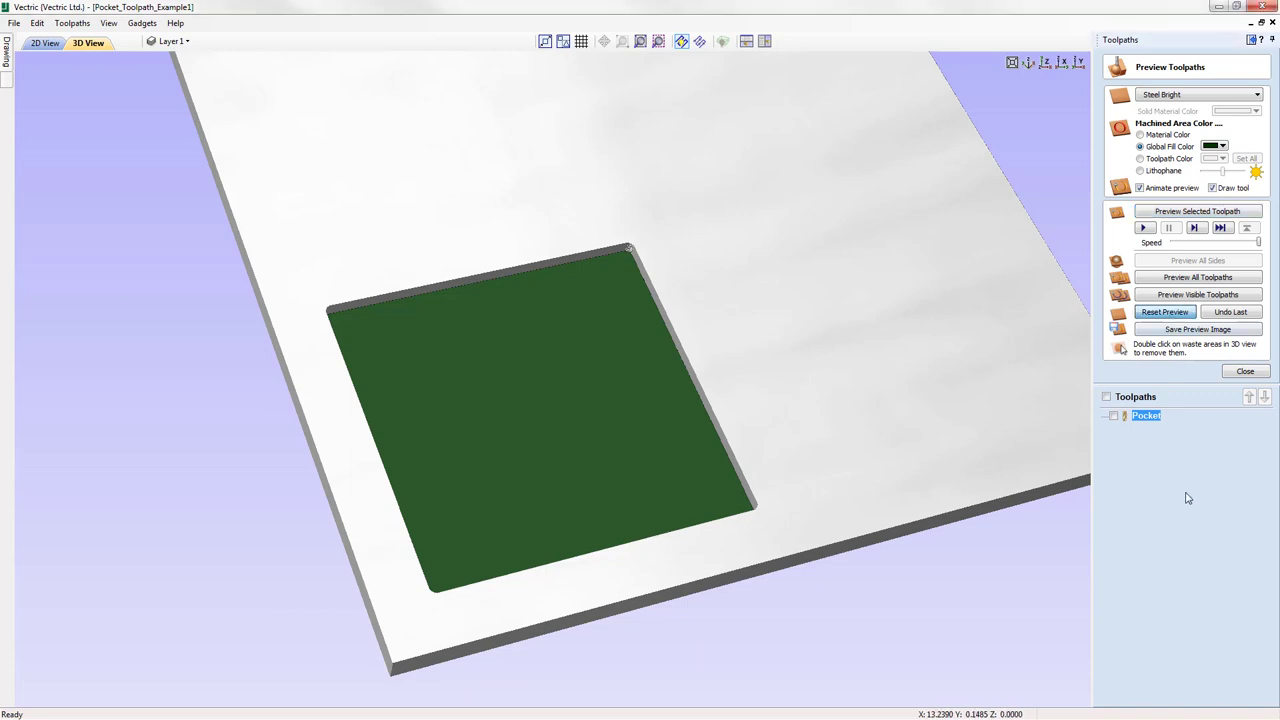
click(1113, 416)
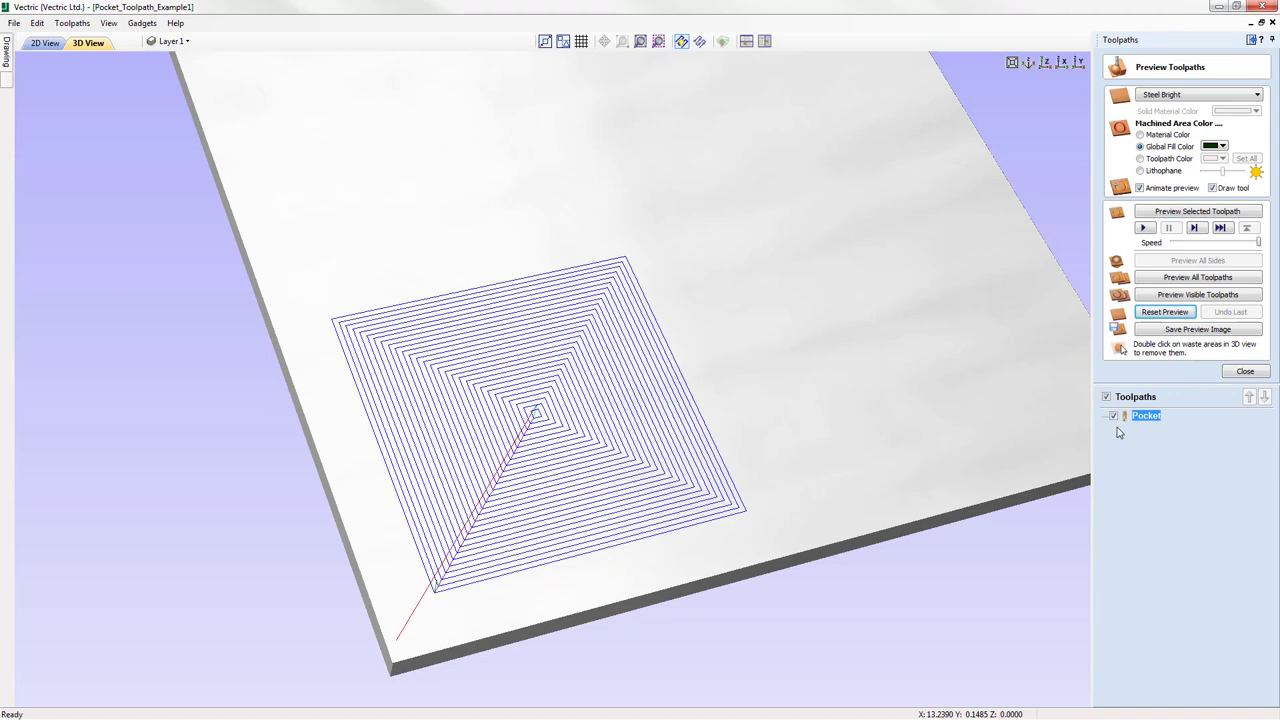
Set the Pocket toolpath's 1/4" end mill pass depth to 0.125 inches, recalculate, and check the passes from the side
mouse_move(1157, 426)
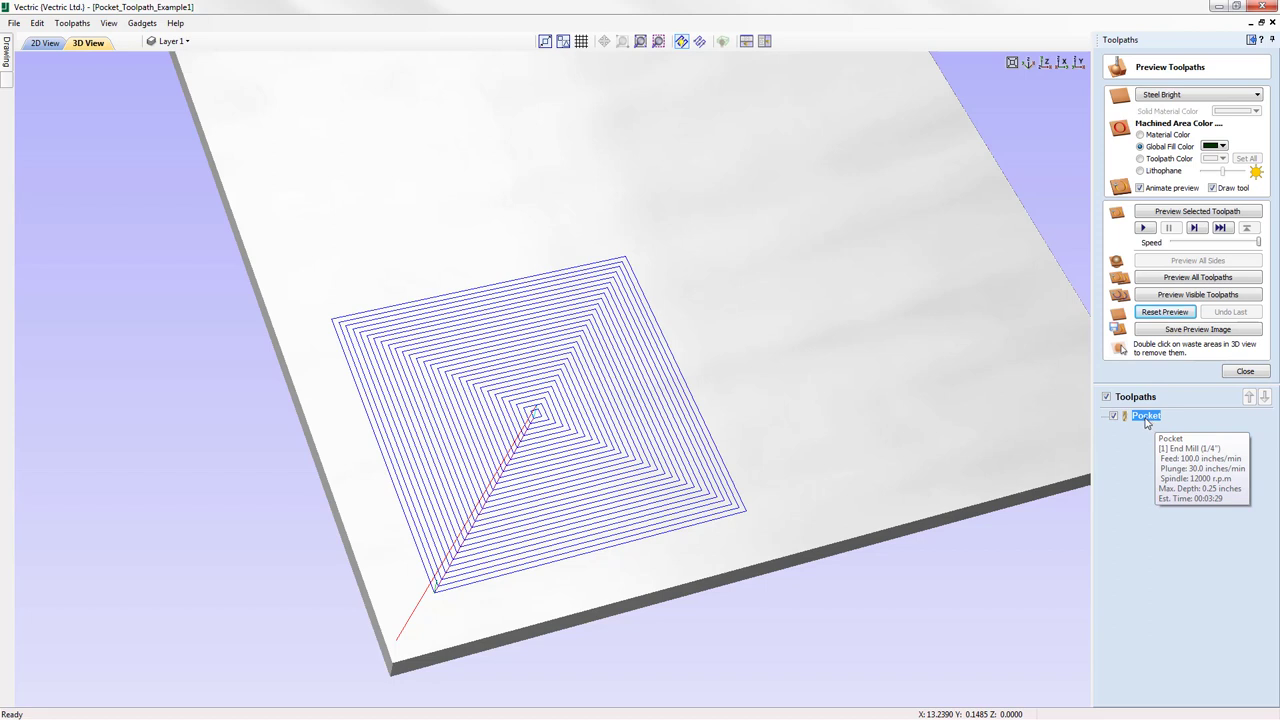
double_click(1149, 416)
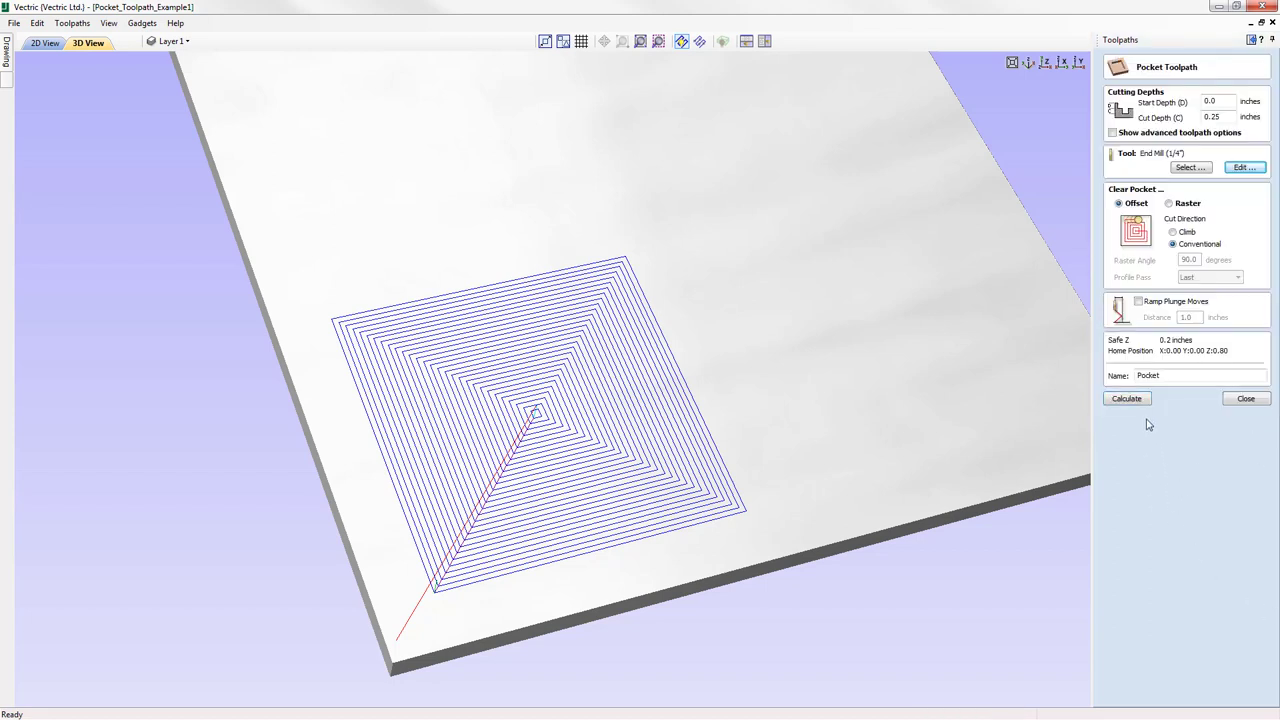
click(1242, 168)
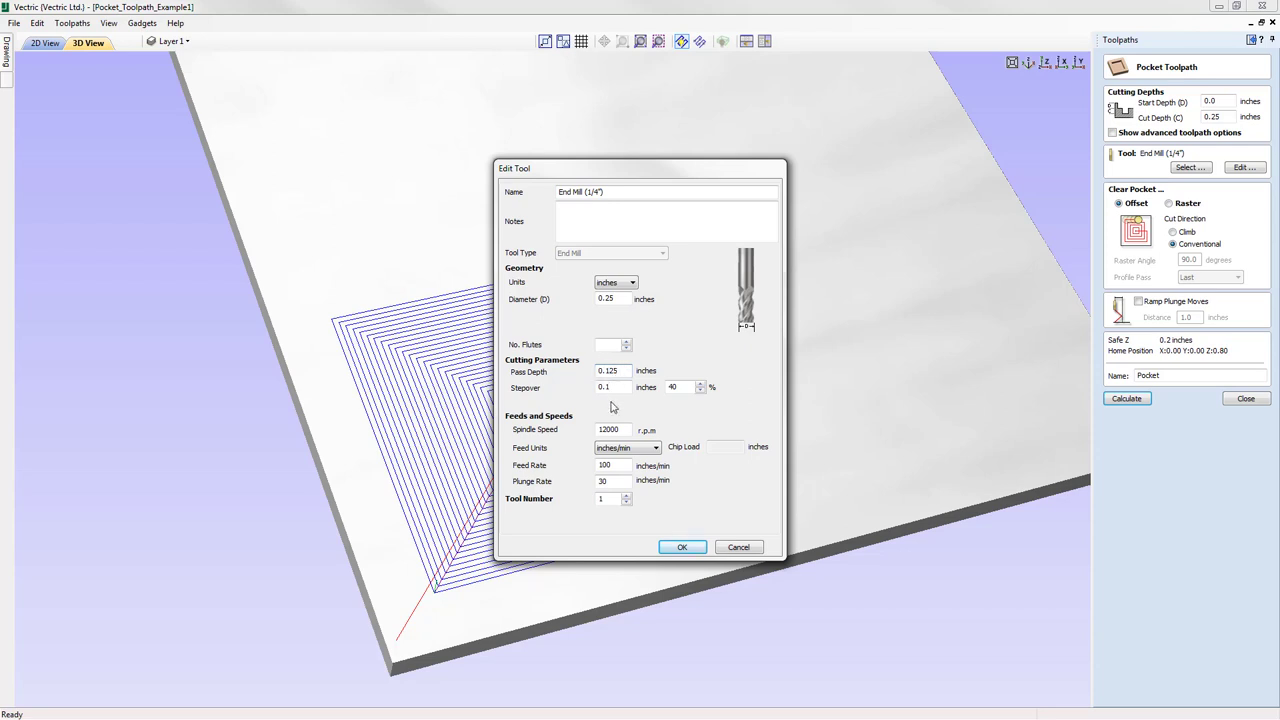
click(682, 548)
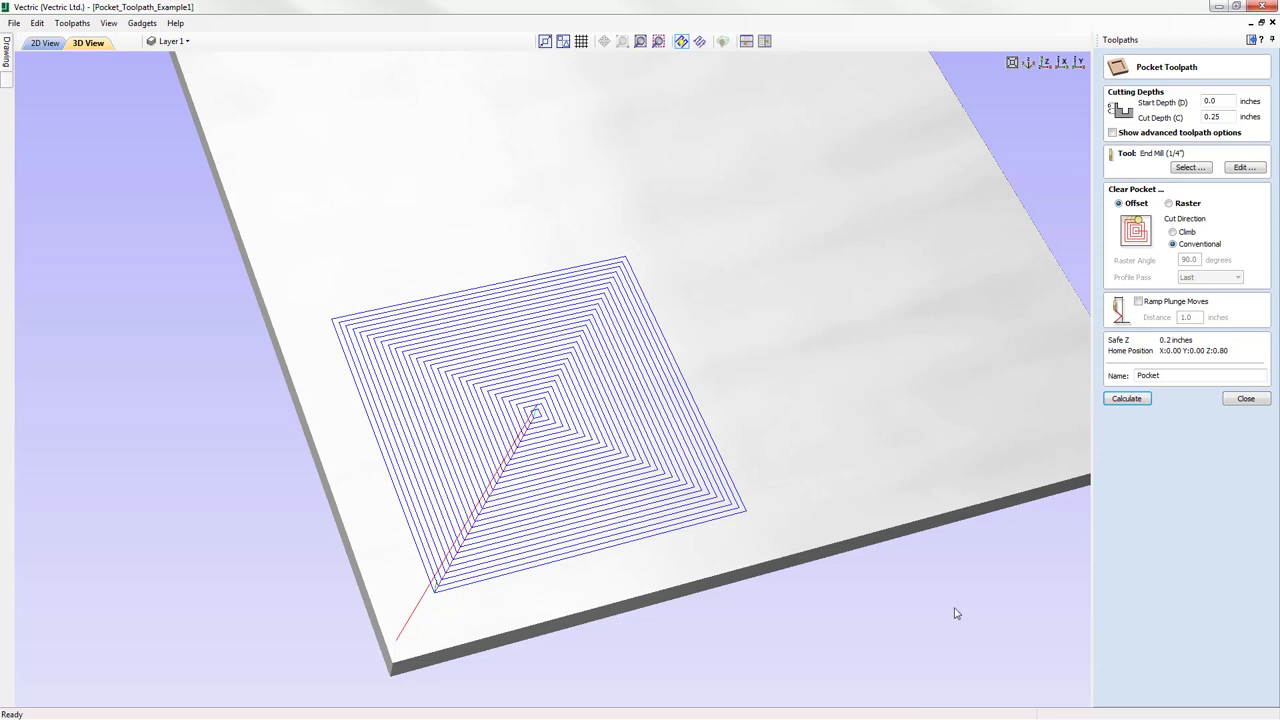
click(1135, 404)
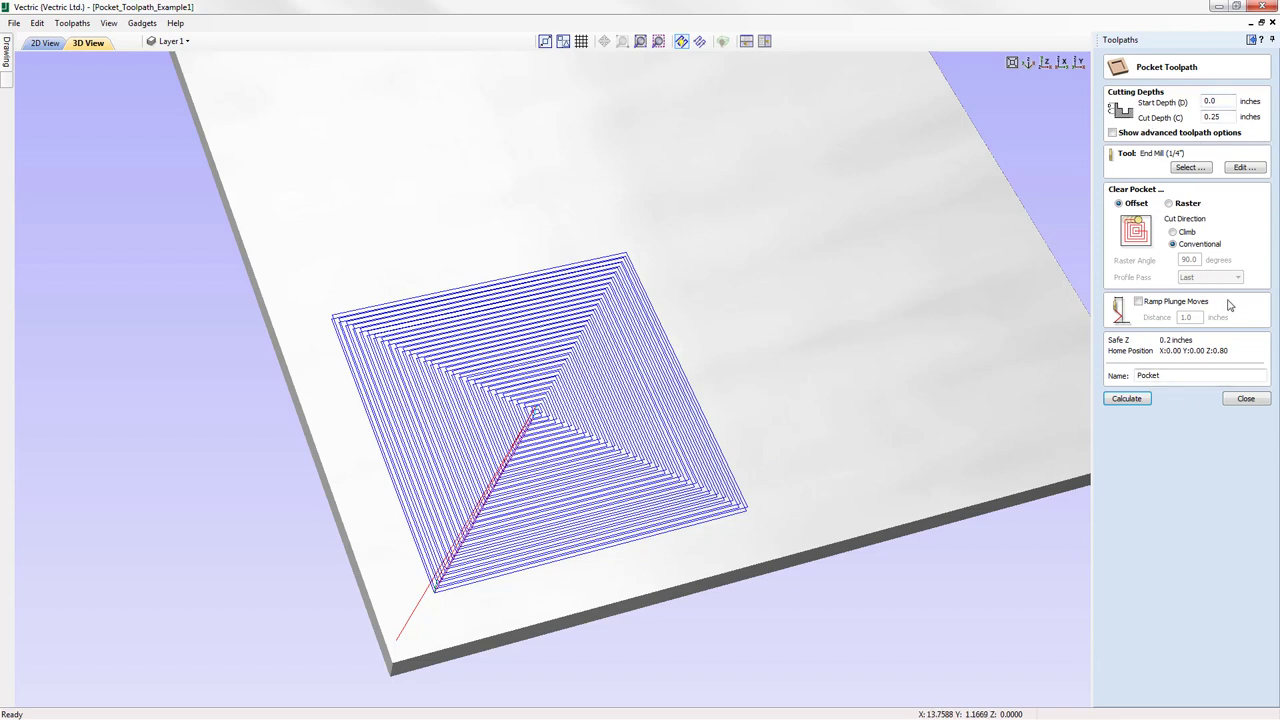
drag(711, 566, 646, 402)
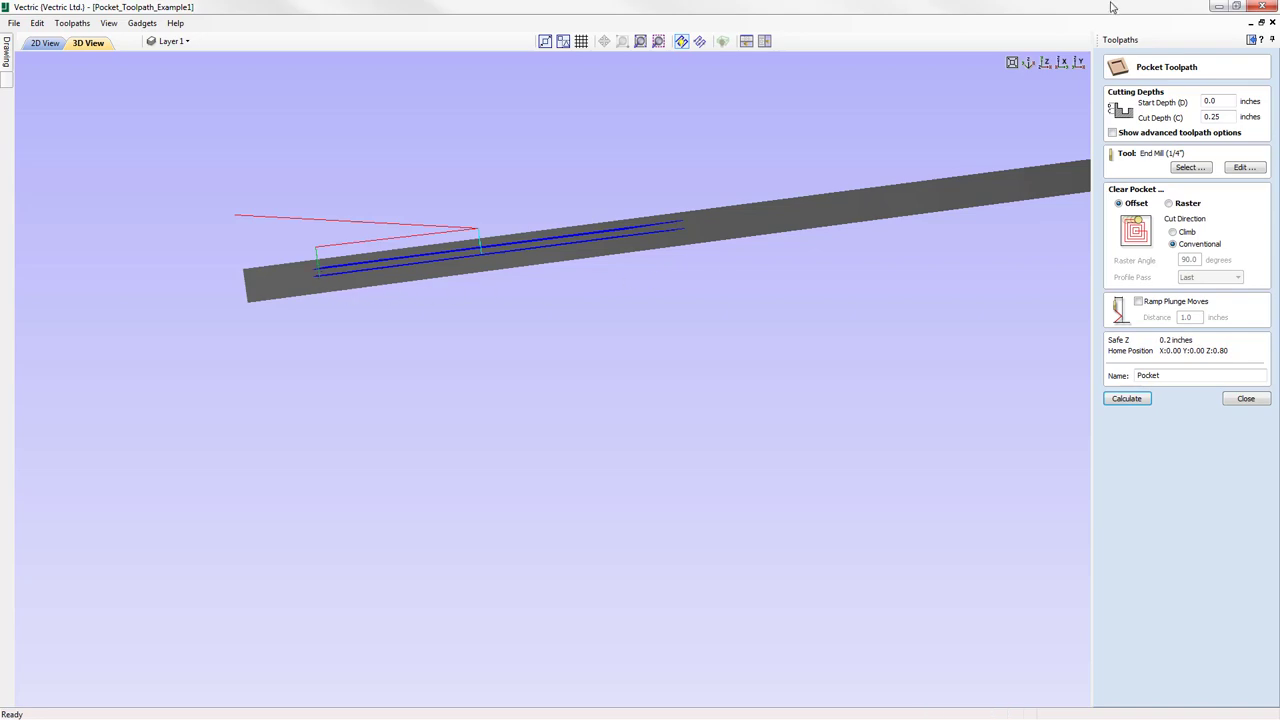
click(1028, 64)
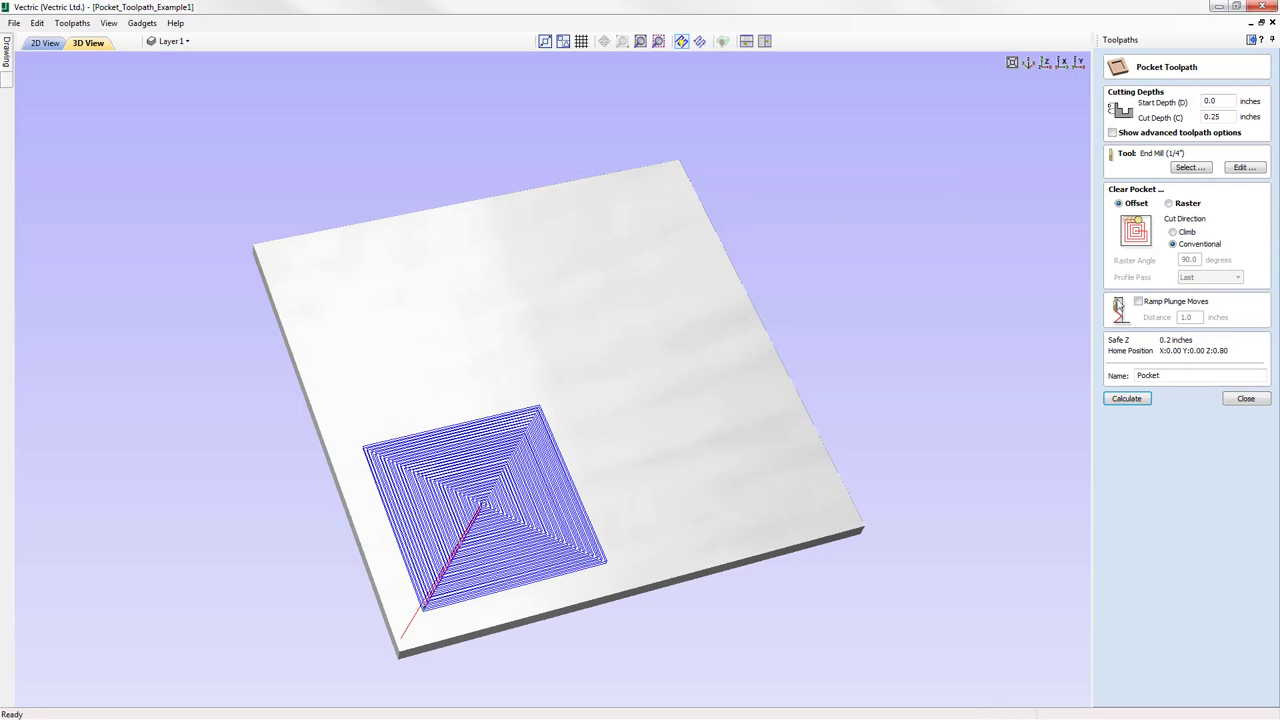
Set the 1/4" end mill's pass depth to 0.25 inches and stepover to 0.02 inches, recalculate, and inspect the passes up close and from the side
click(1245, 168)
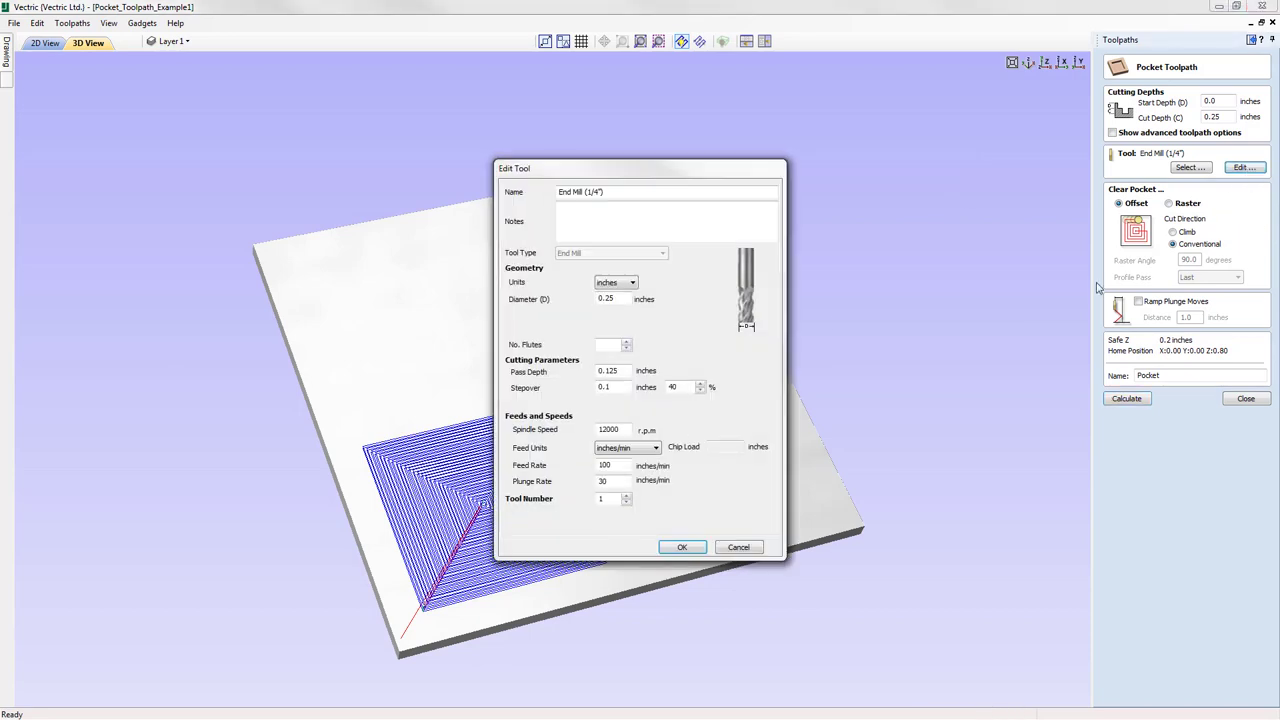
click(607, 371)
text(25)
click(612, 387)
click(682, 548)
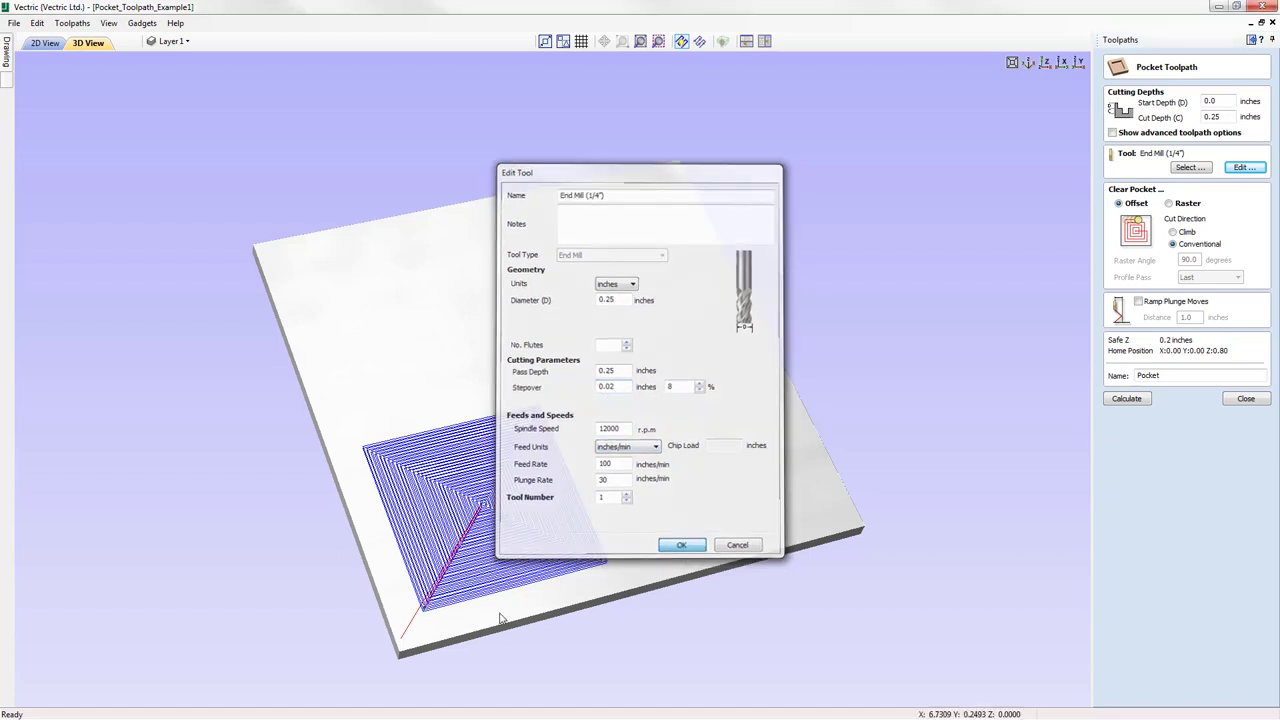
click(1127, 399)
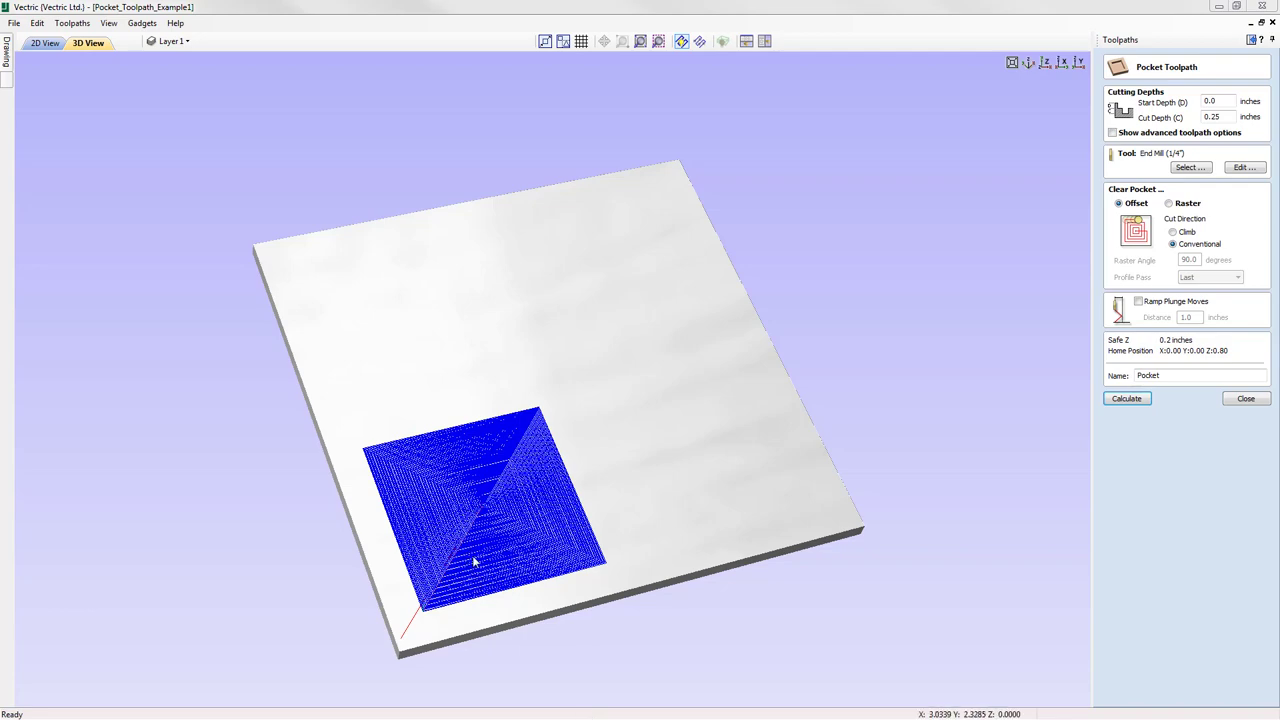
scroll(471, 608, up, 3)
scroll(530, 495, up, 2)
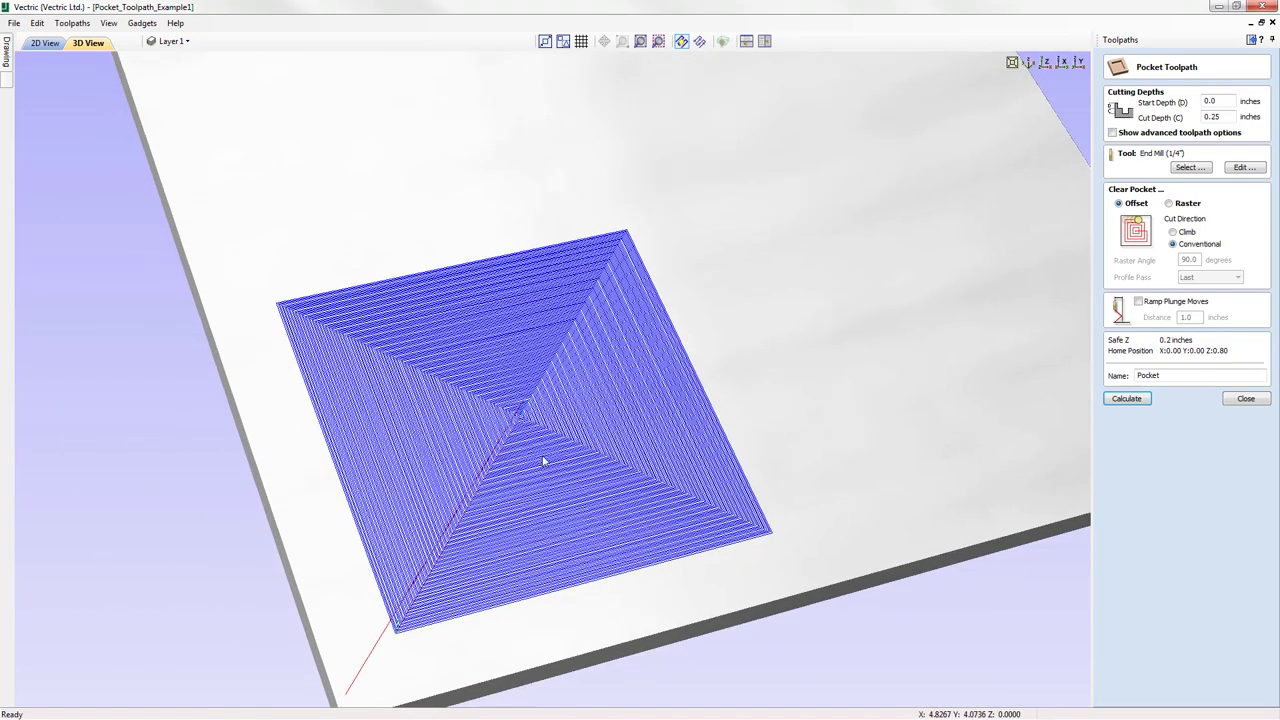
scroll(543, 461, up, 5)
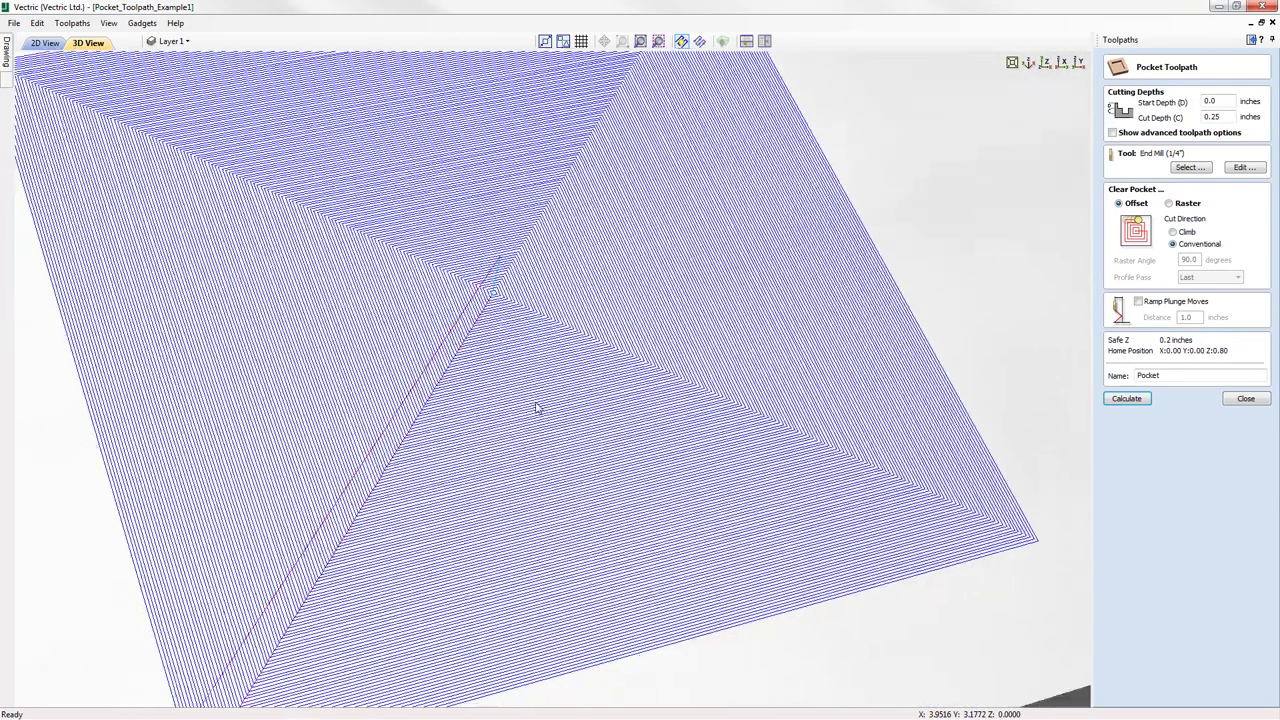
drag(536, 408, 491, 180)
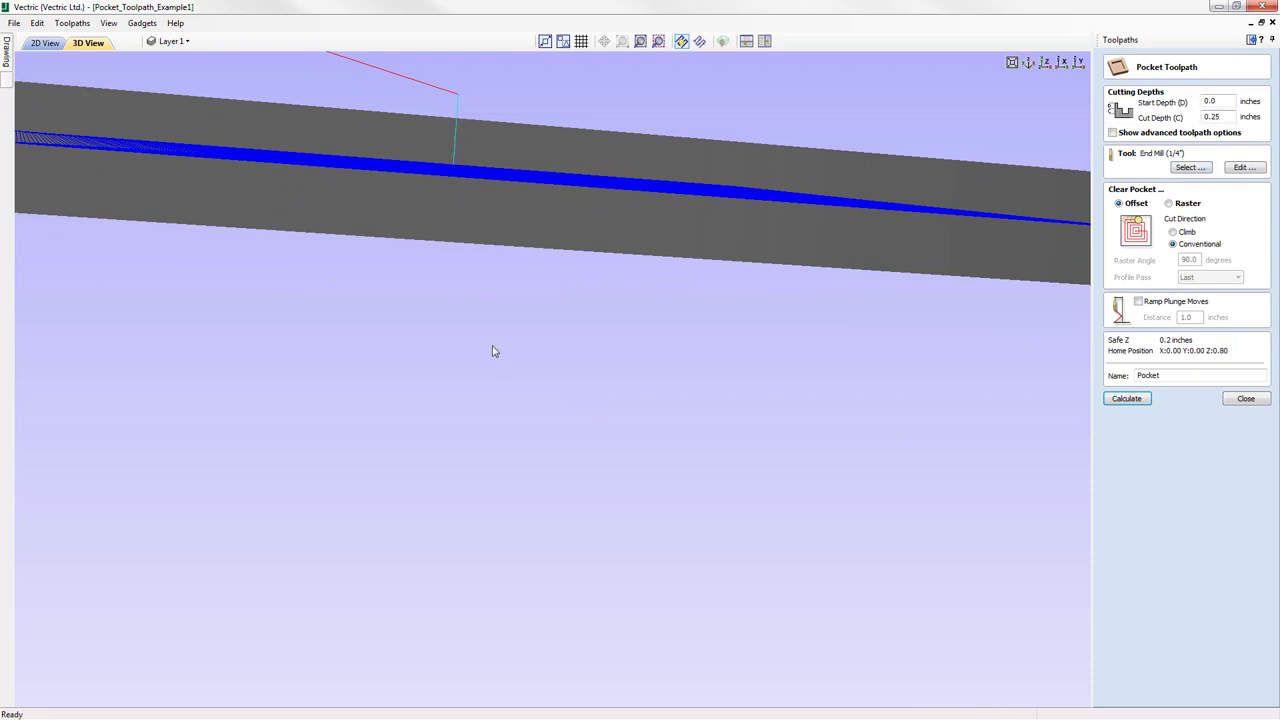
drag(486, 186, 463, 460)
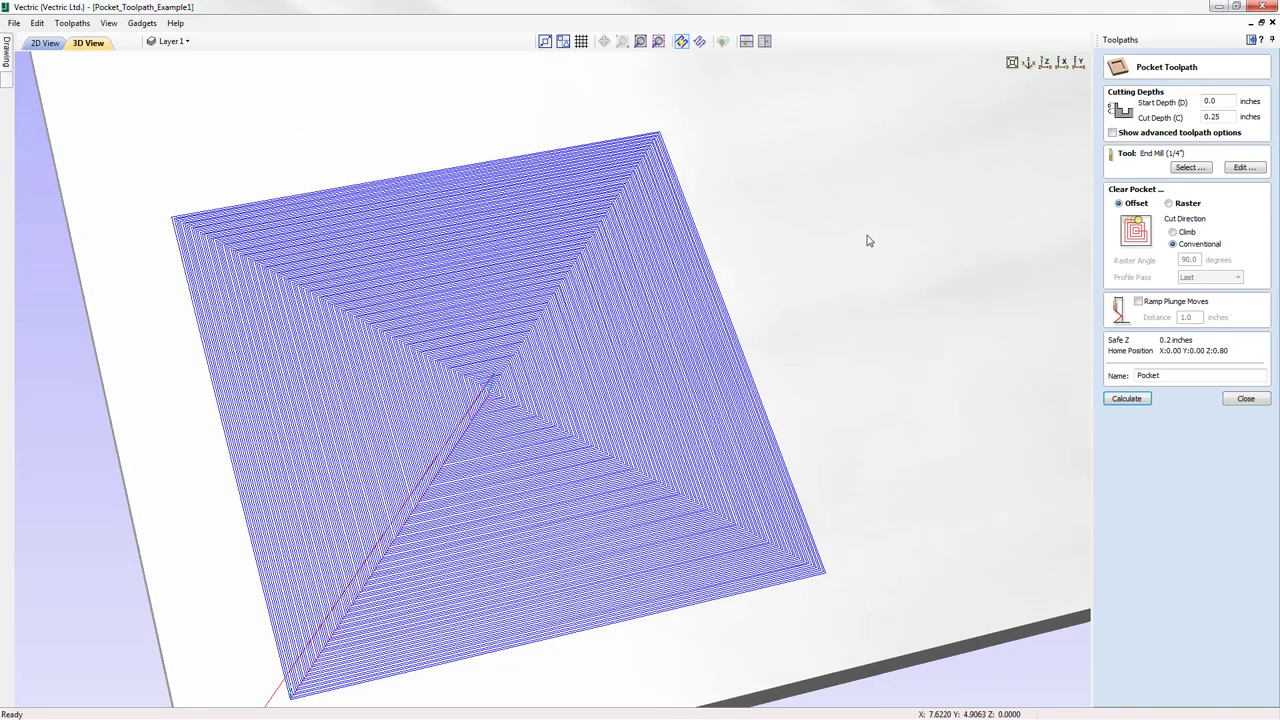
click(1027, 63)
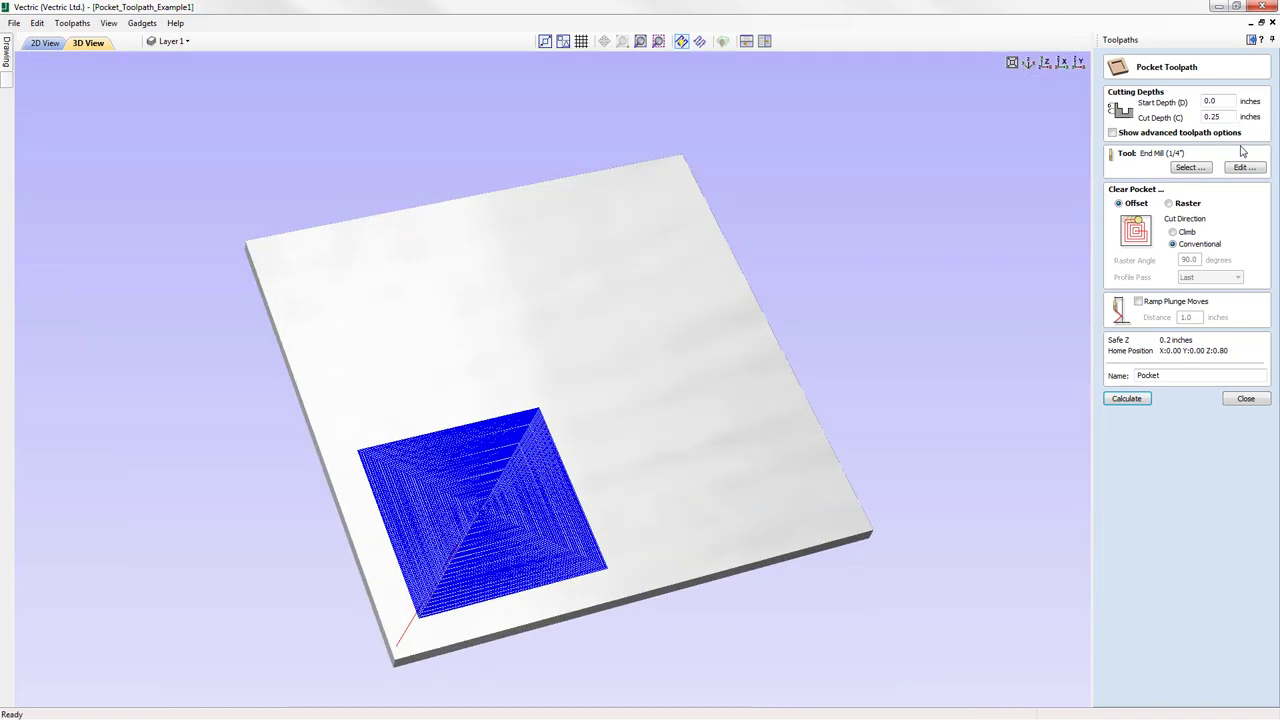
Try a wider stepover for the 1/4" end mill, recalculate the Pocket toolpath, and examine the spacing between passes
click(1244, 168)
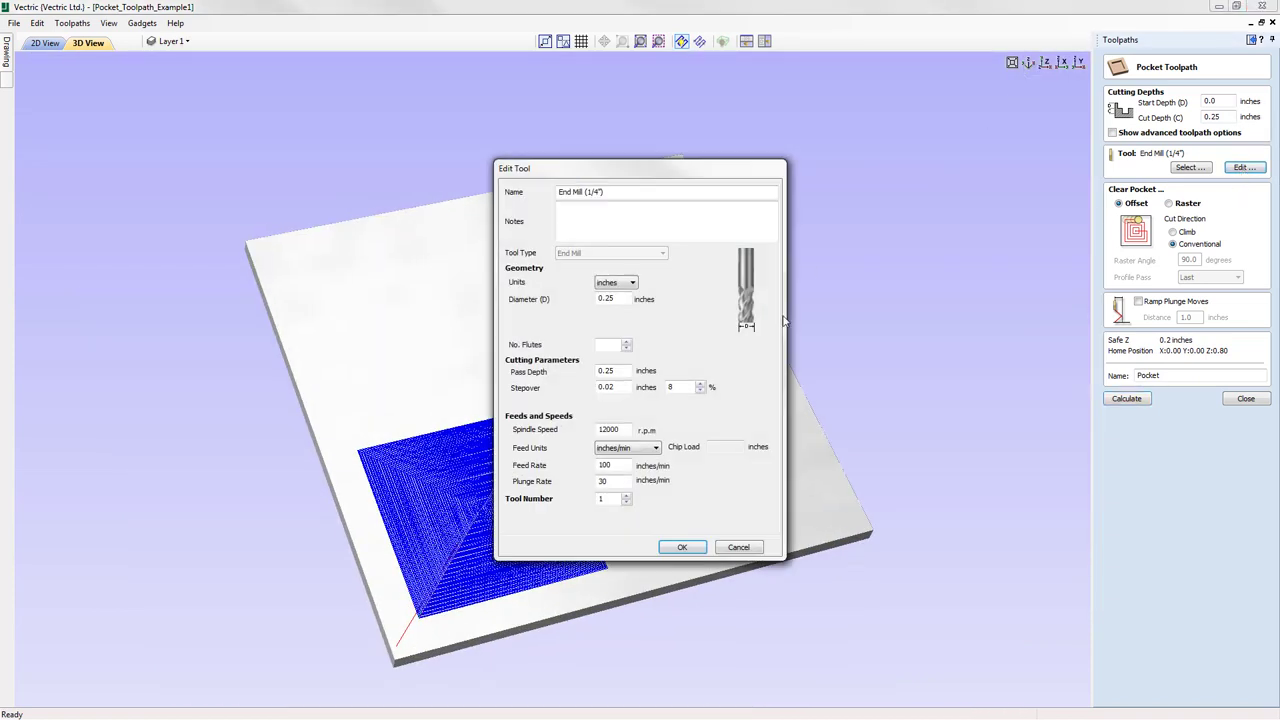
drag(607, 389, 617, 388)
click(680, 547)
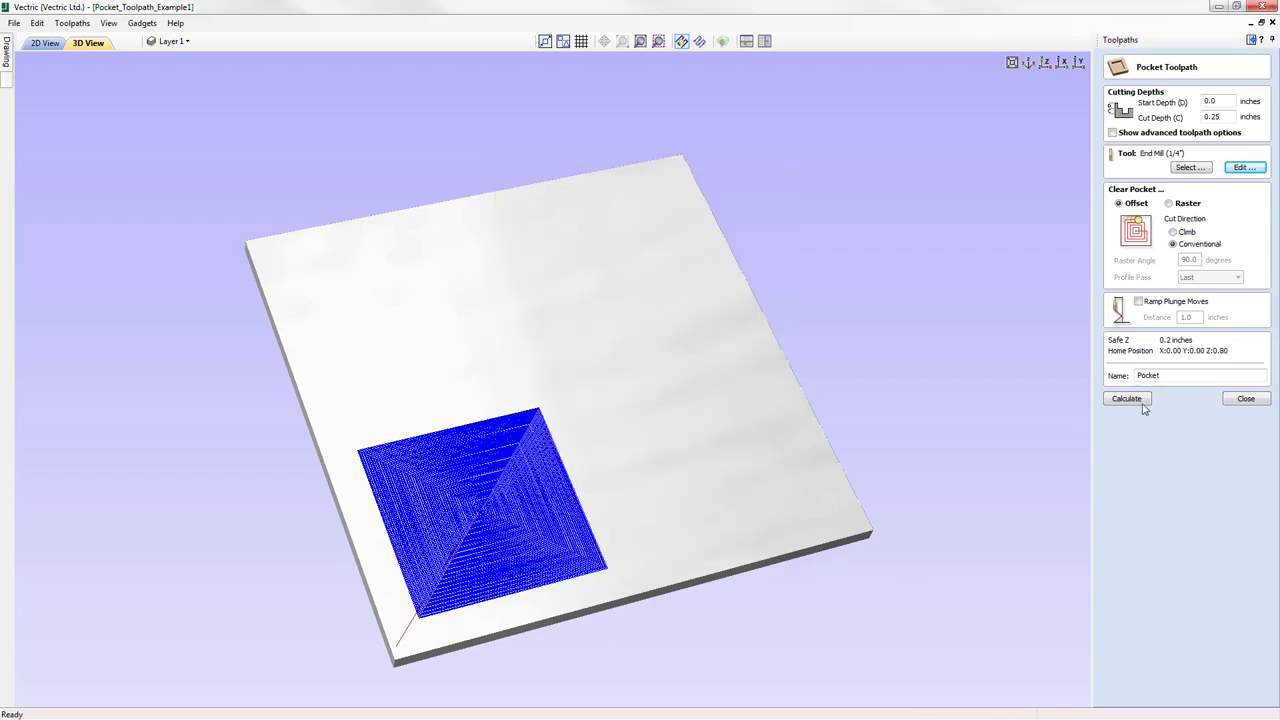
click(1127, 399)
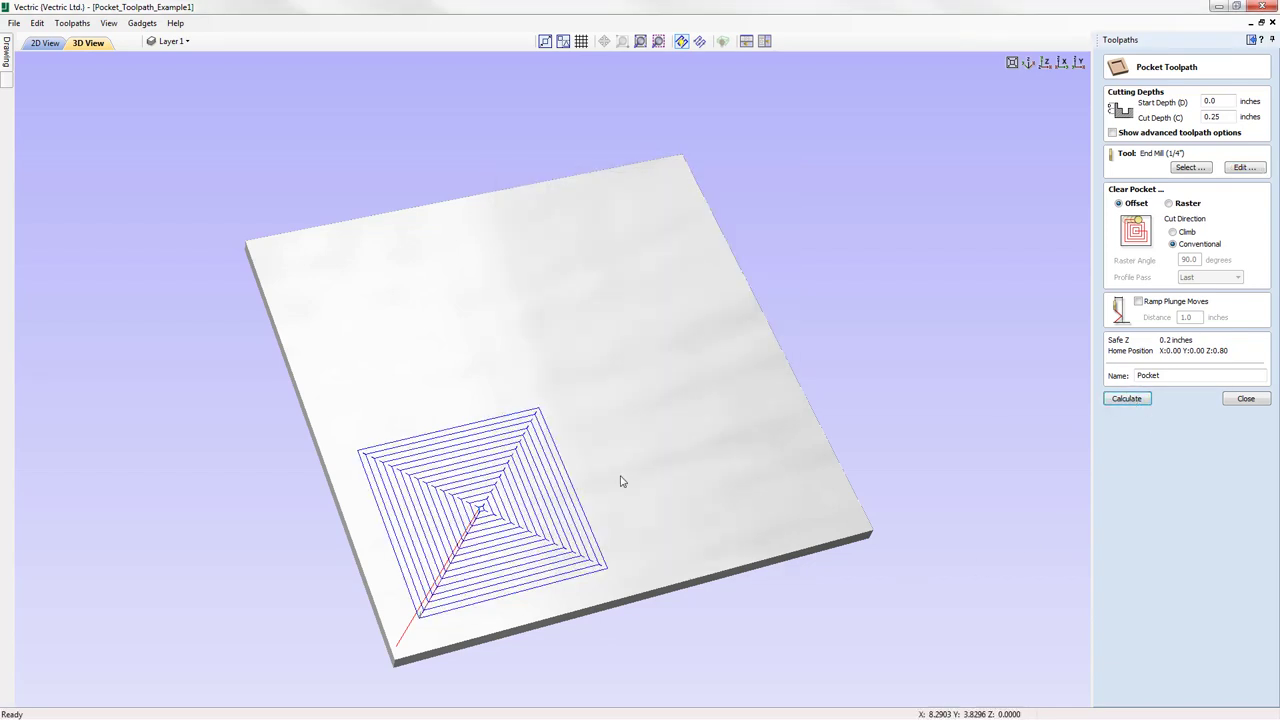
middle_drag(654, 454, 718, 403)
scroll(643, 537, up, 5)
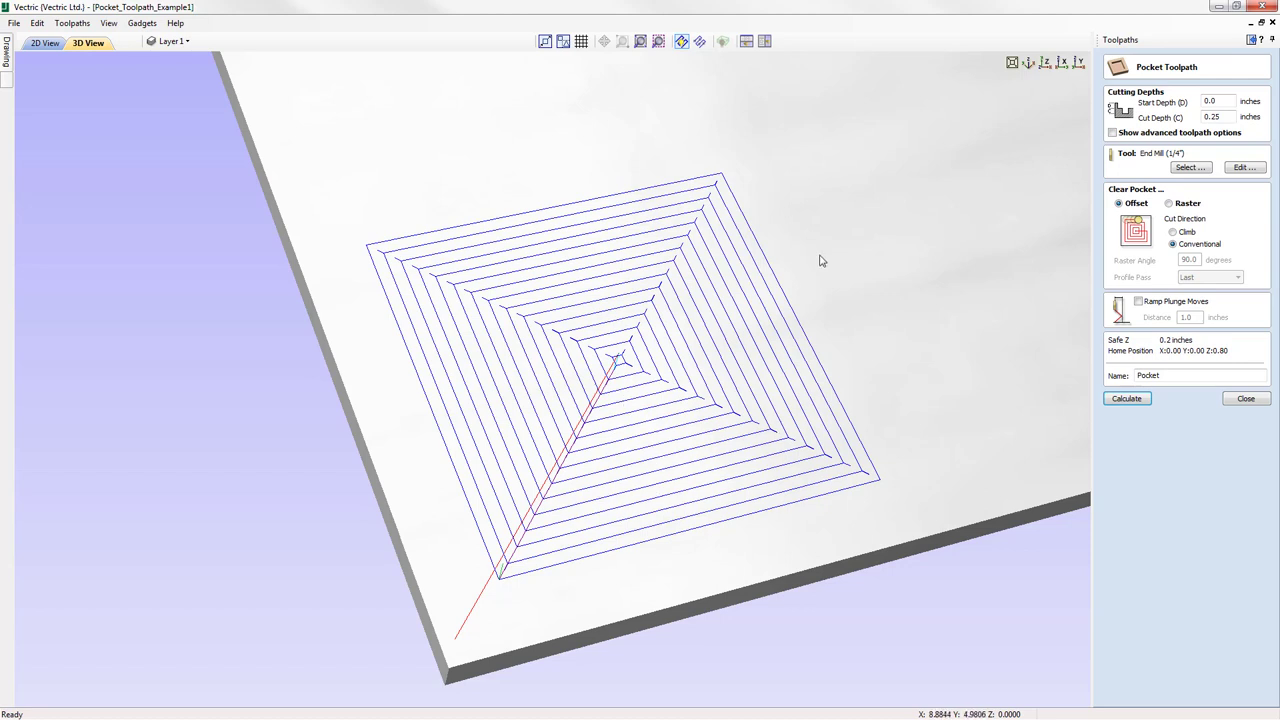
Set the 1/4" end mill's stepover to 0.1 inches, recalculate the Pocket toolpath, and restore the isometric view
click(1246, 168)
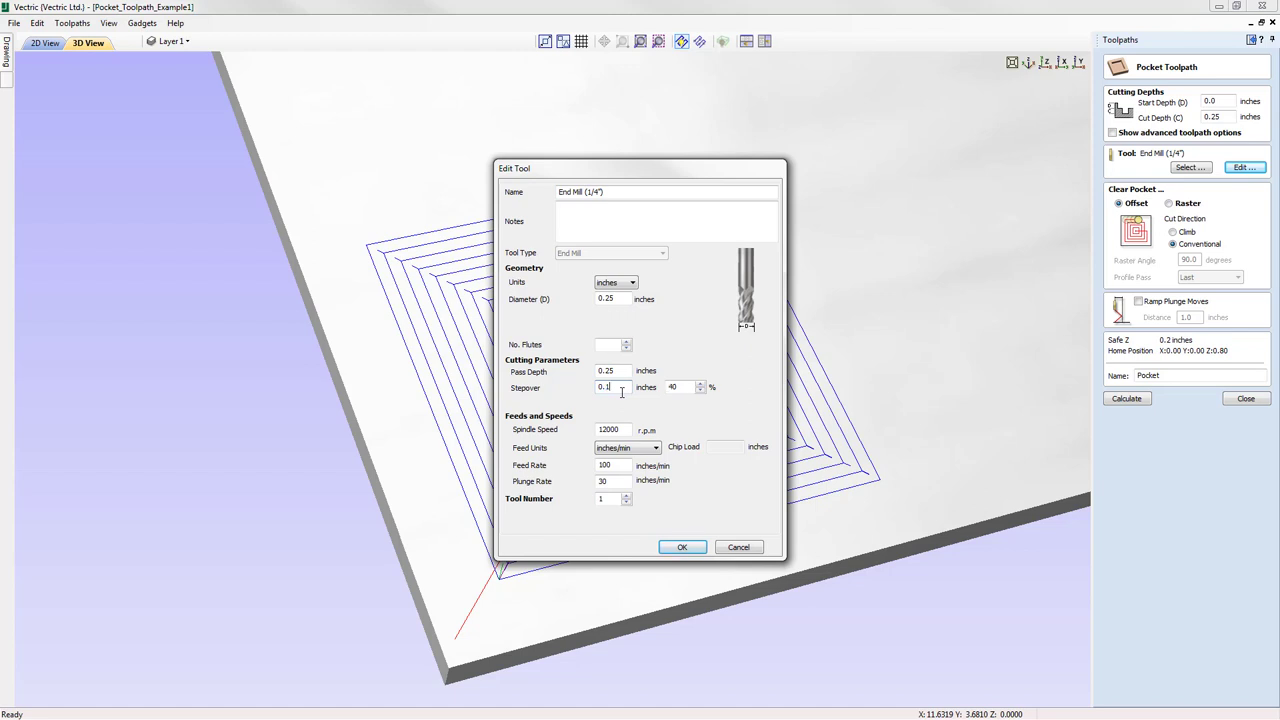
click(684, 548)
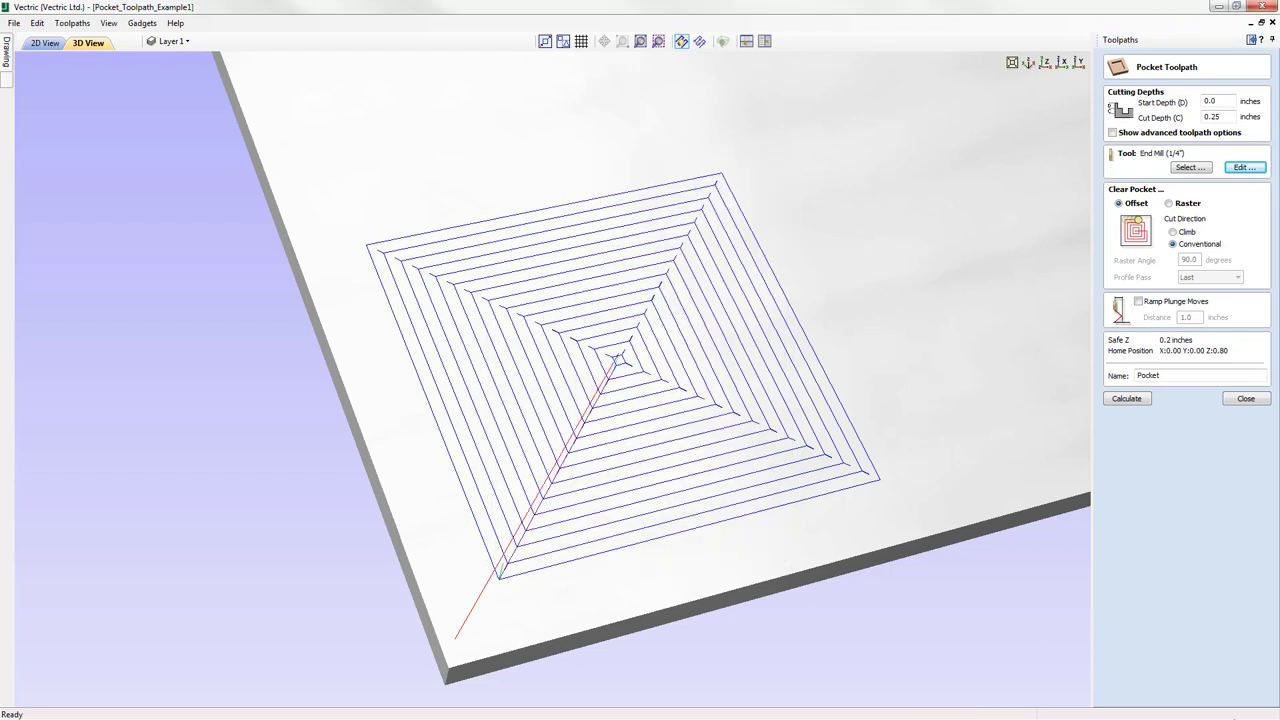
click(1127, 398)
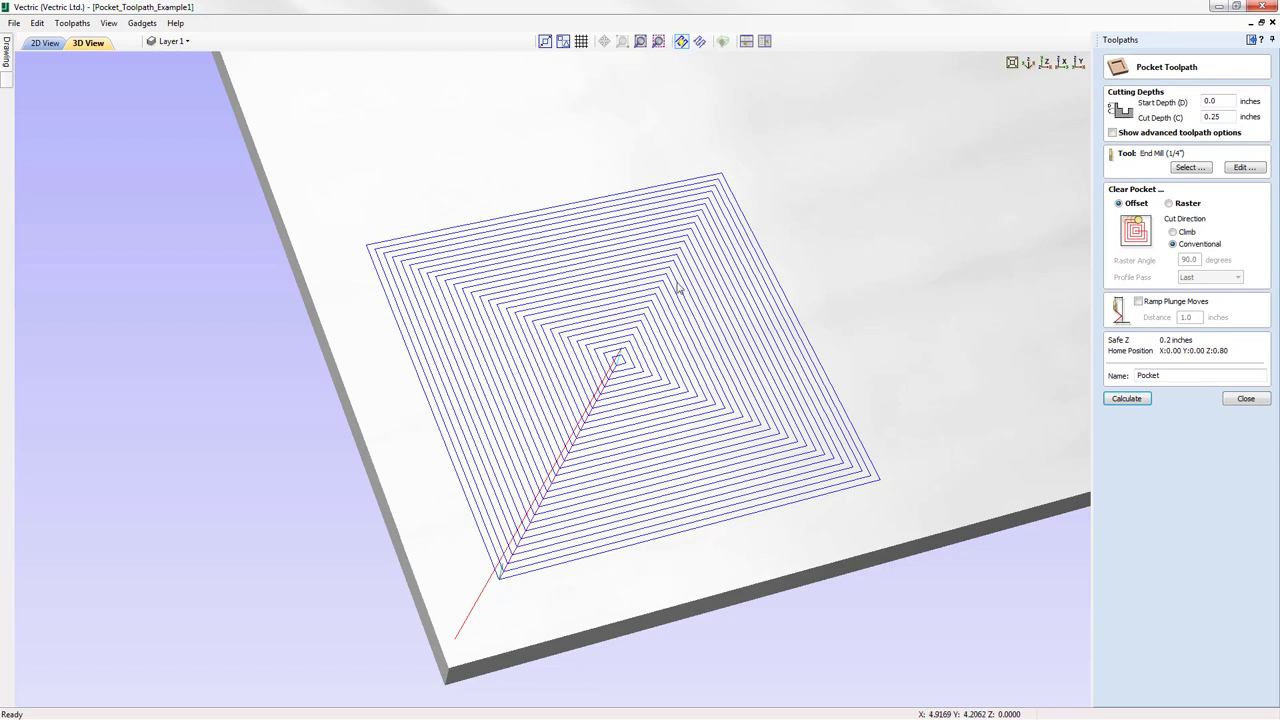
click(1029, 64)
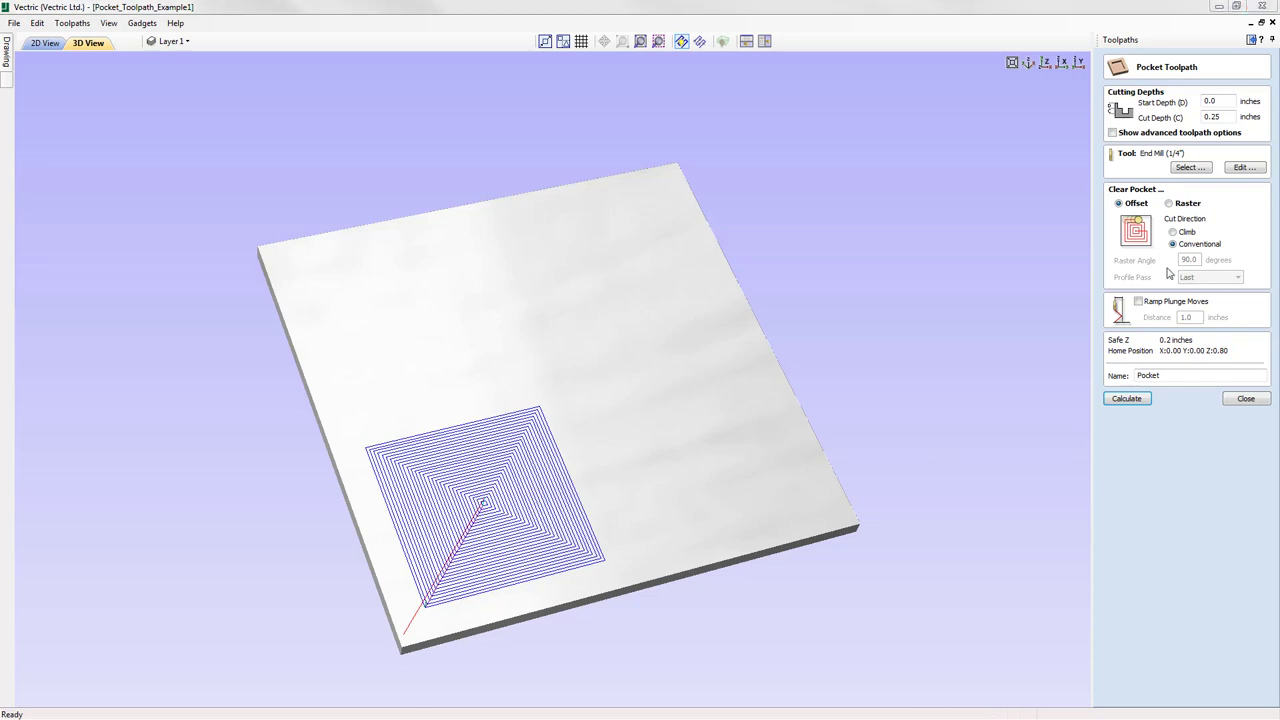
Recalculate the pocket with Raster clearance at a raster angle of 0 degrees and No Profile Pass
click(1168, 204)
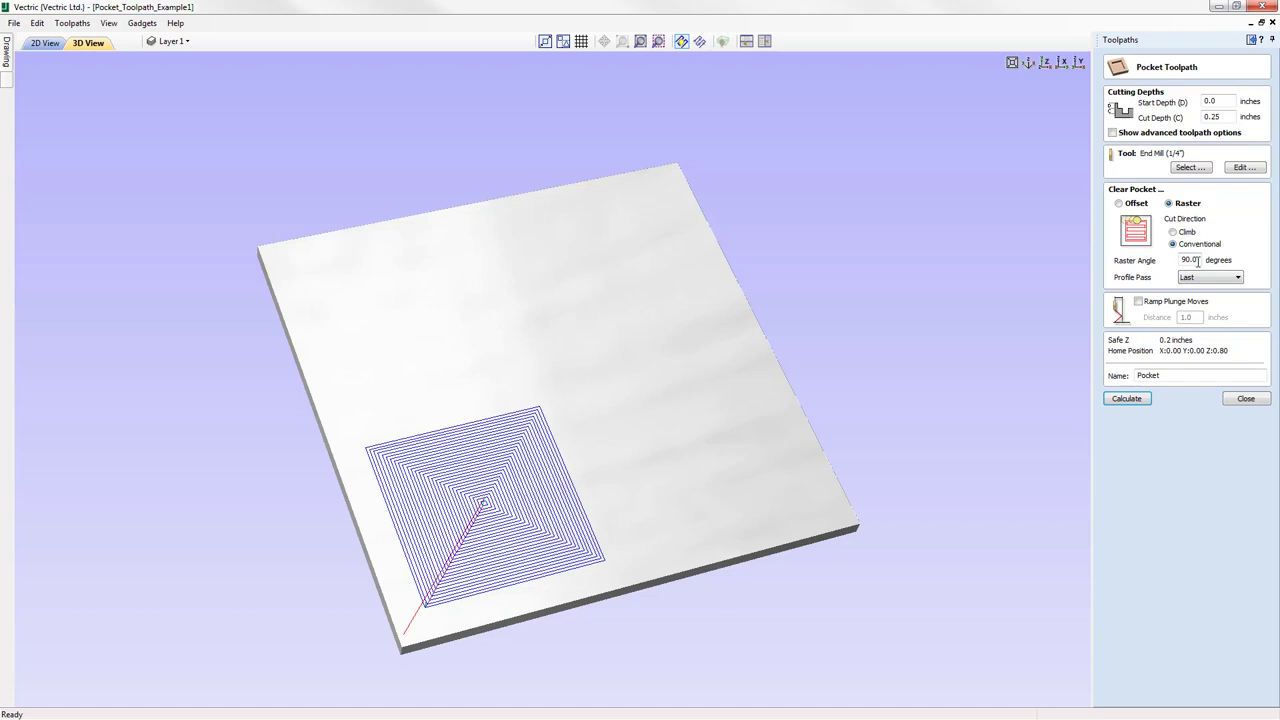
drag(1198, 260, 1168, 261)
click(1214, 281)
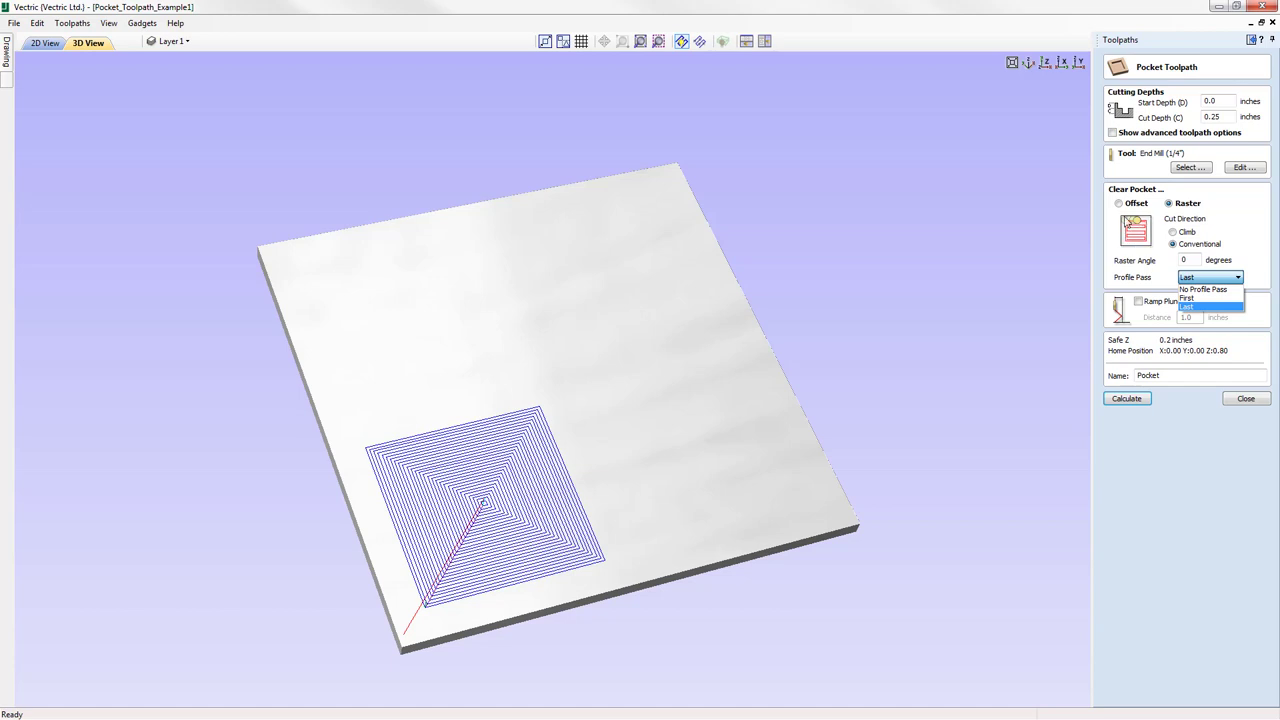
click(1202, 290)
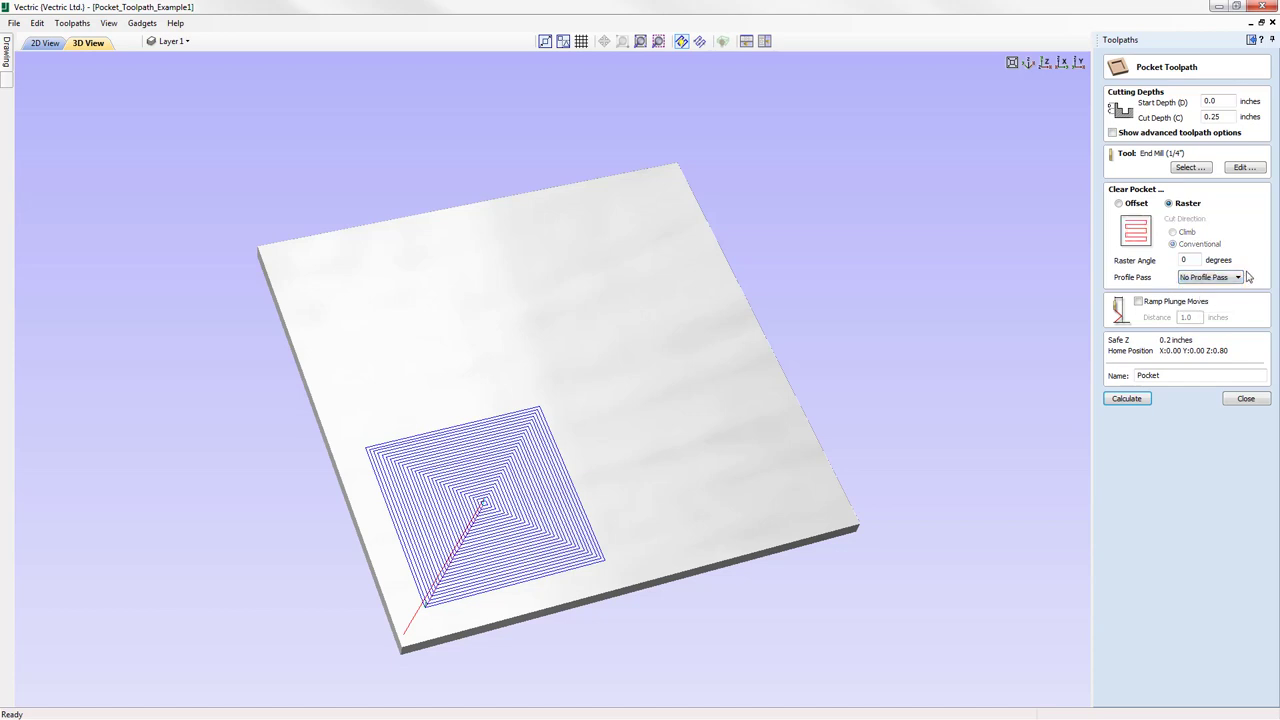
click(1128, 400)
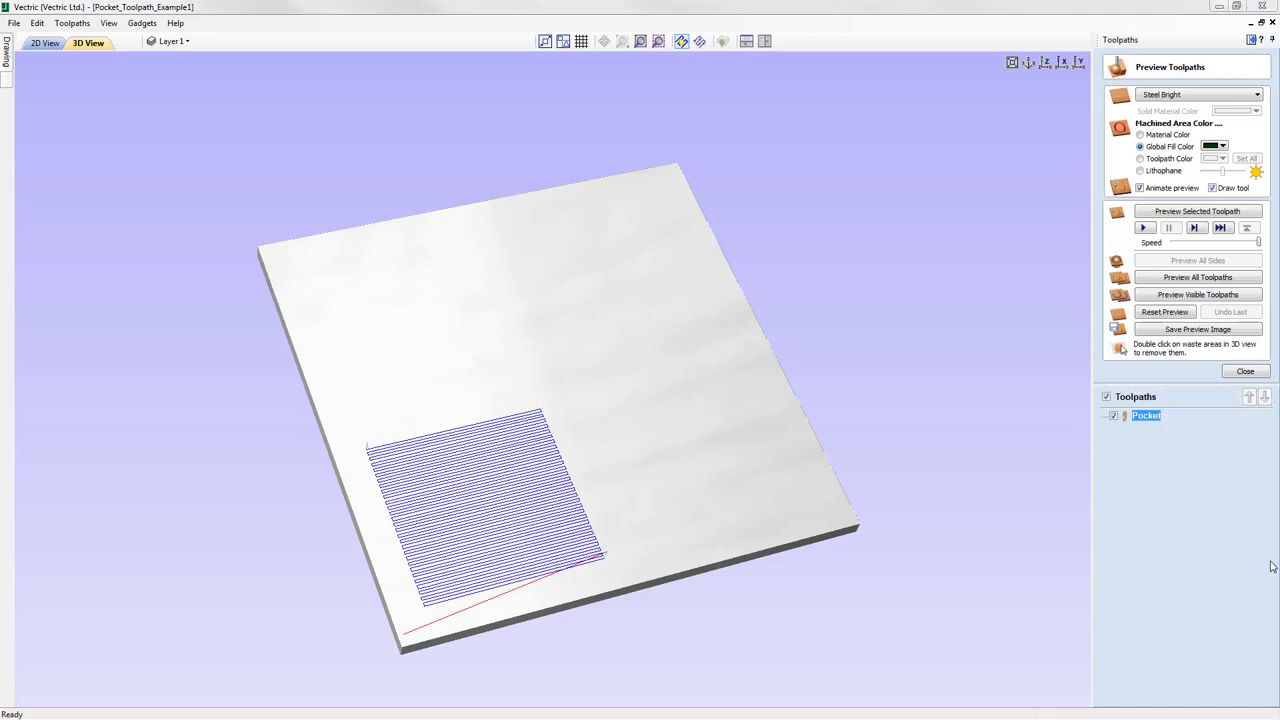
Simulate the raster Pocket toolpath starting at reduced speed, finish it at full speed, and reset and close the preview
drag(1234, 244, 1205, 250)
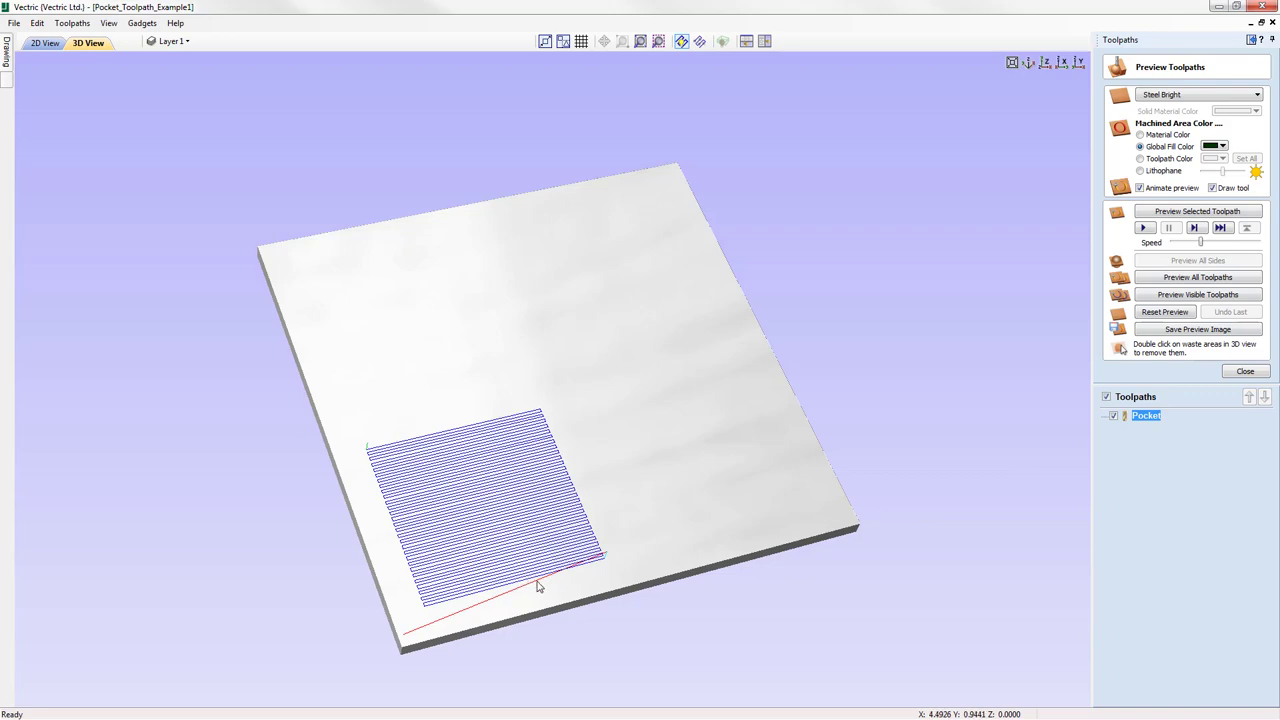
scroll(580, 525, up, 5)
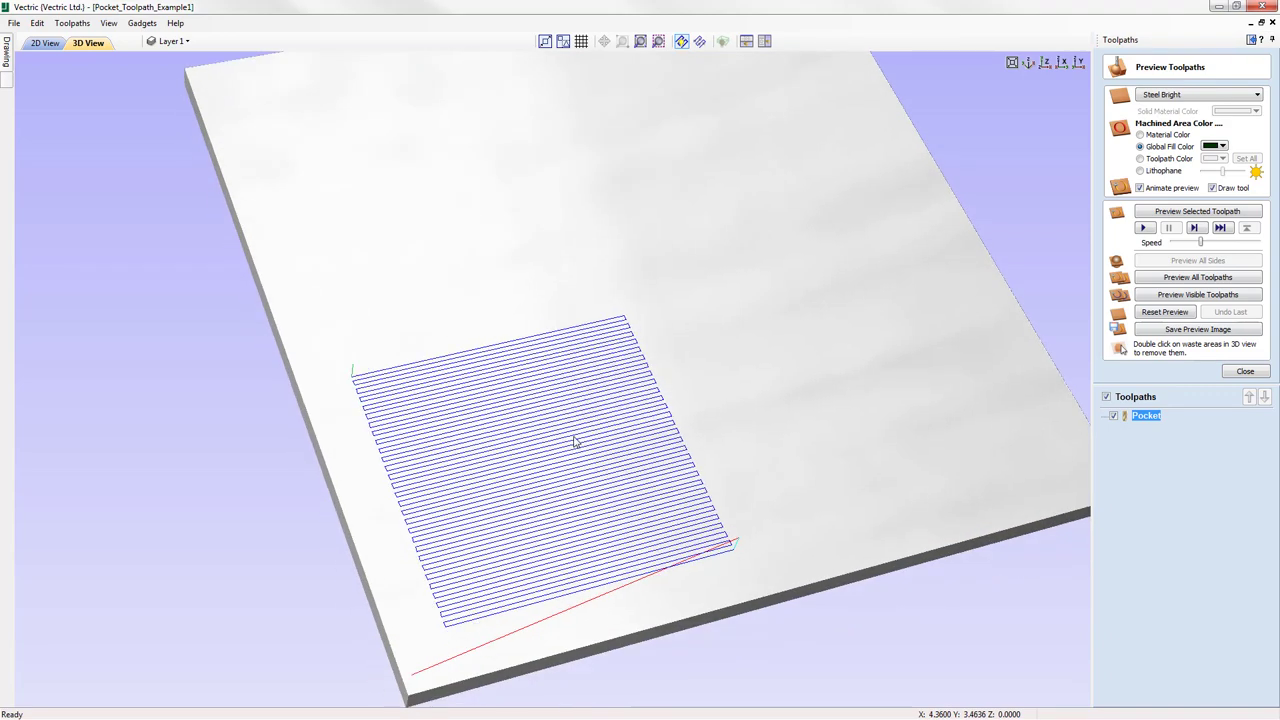
scroll(578, 430, up, 1)
scroll(605, 405, up, 1)
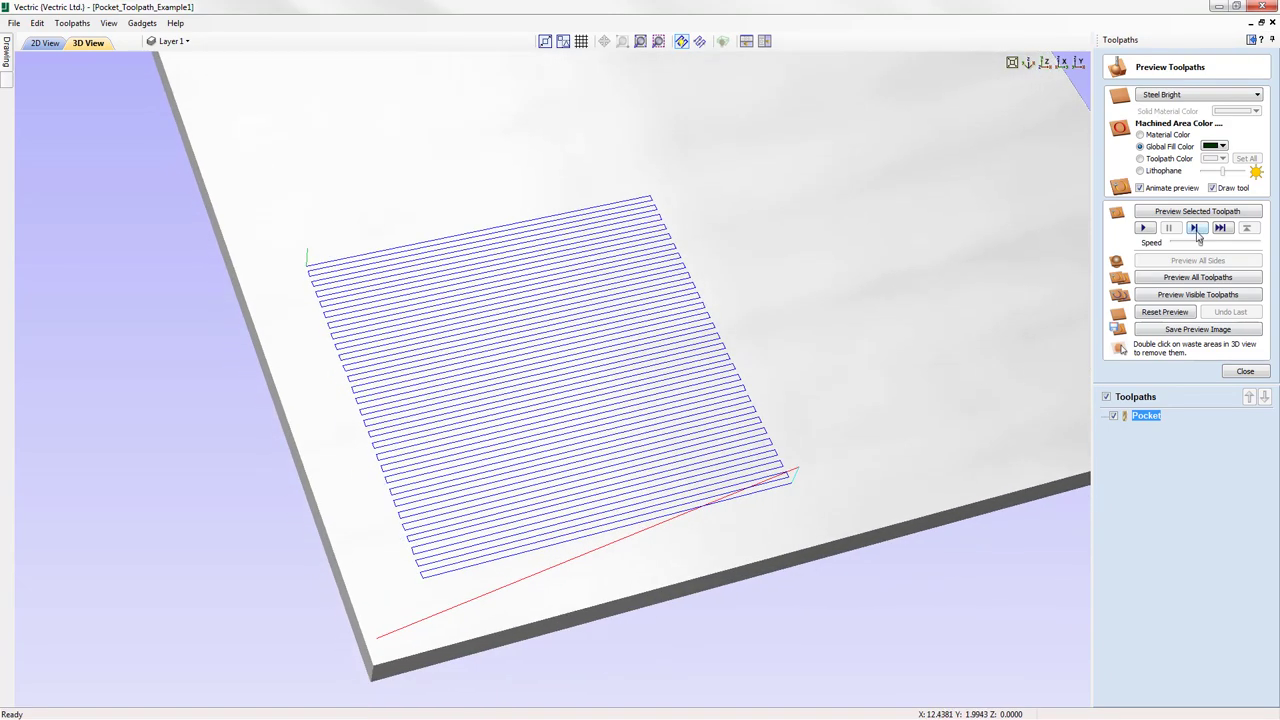
click(1200, 212)
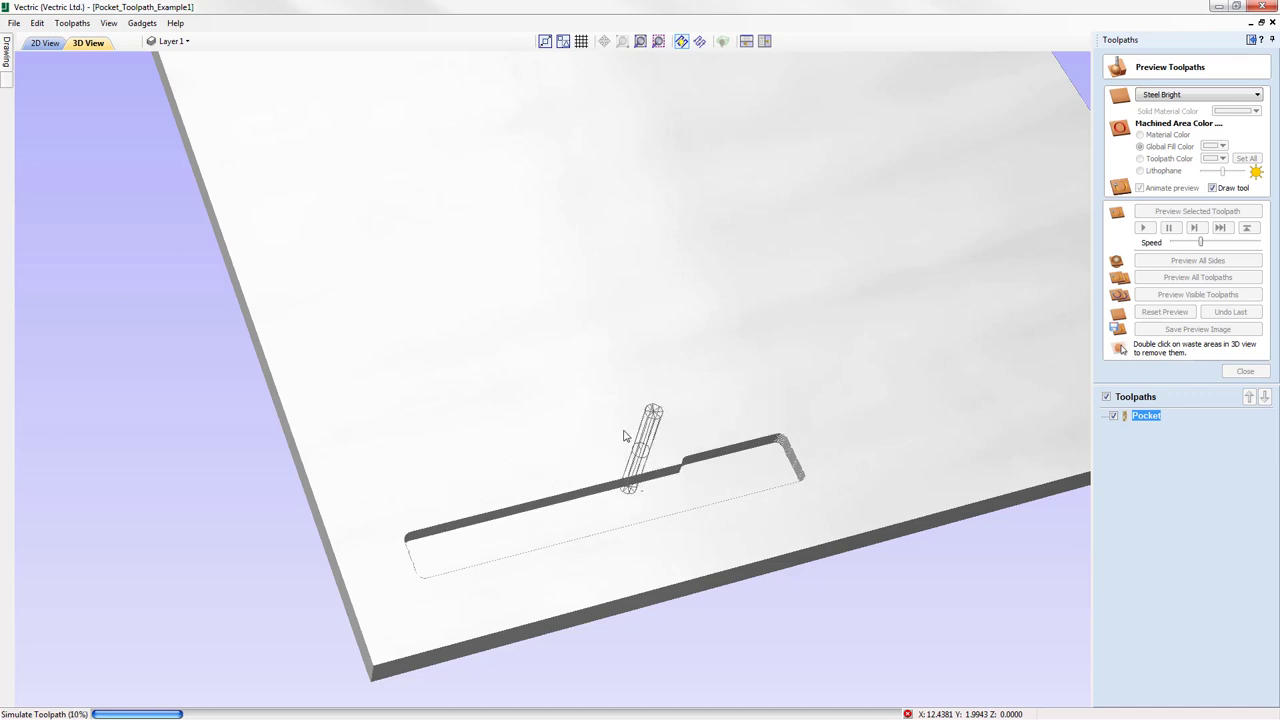
drag(1201, 242, 1250, 243)
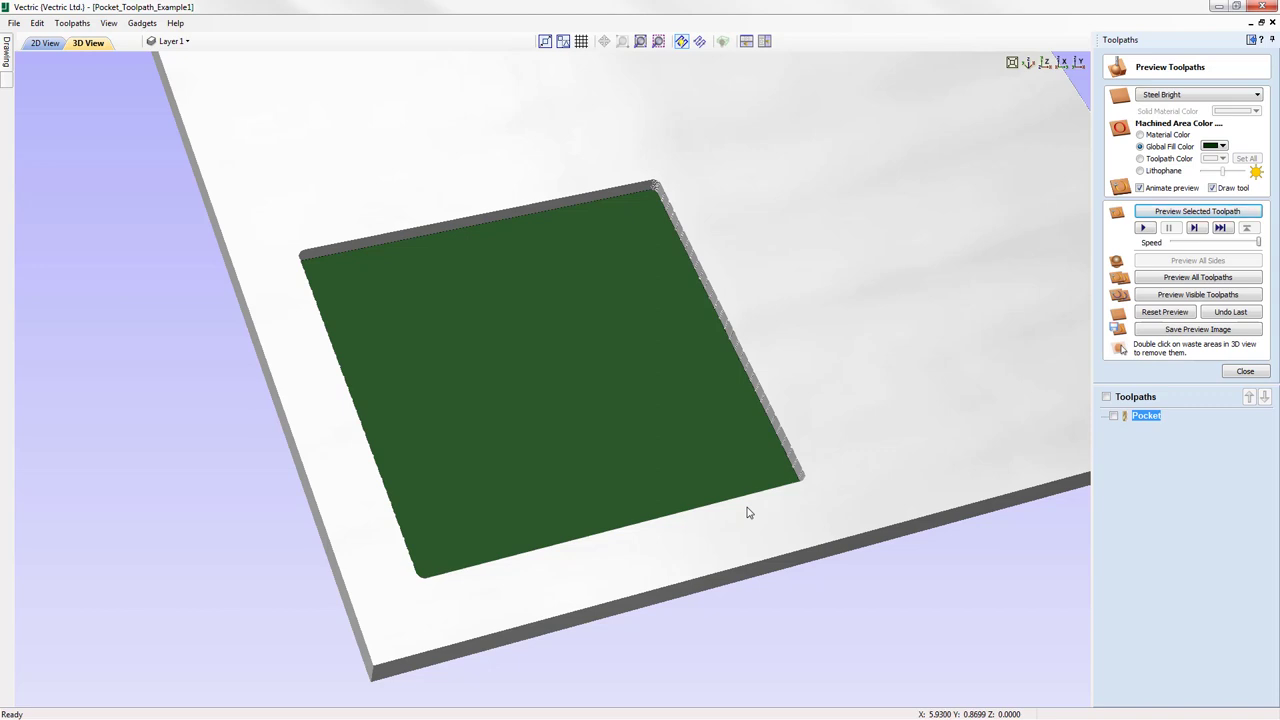
click(1164, 312)
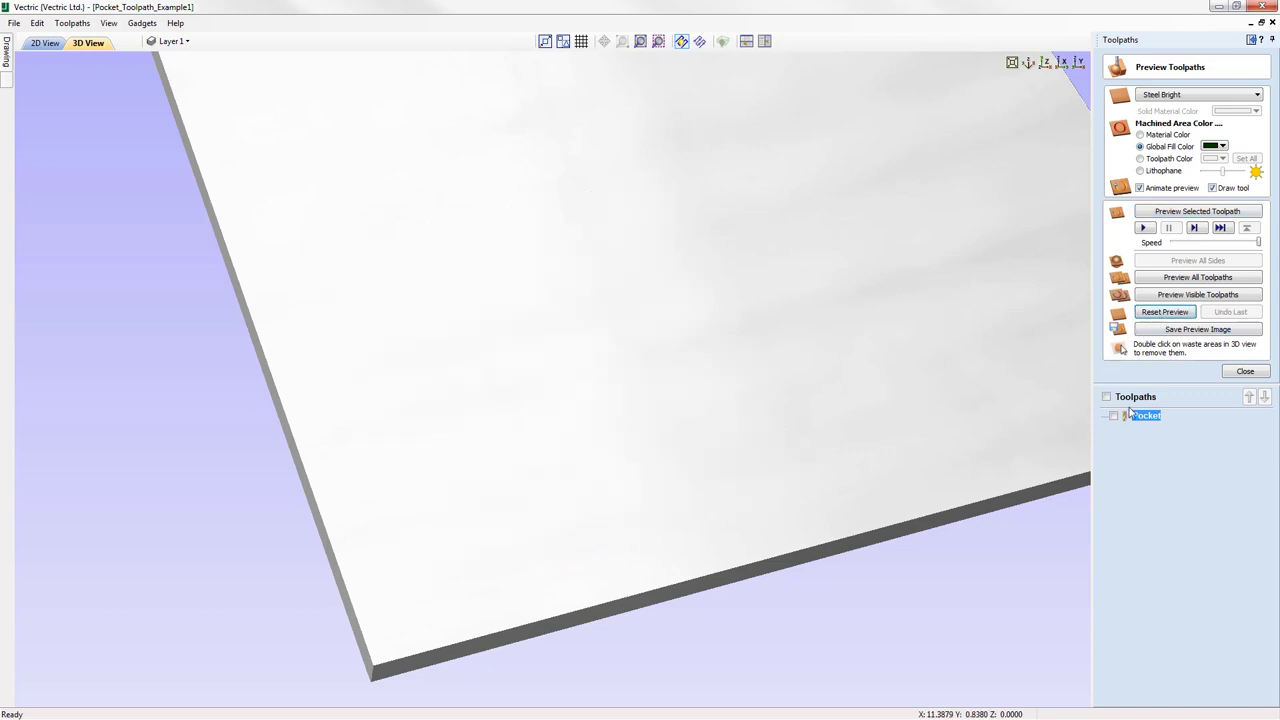
click(1245, 371)
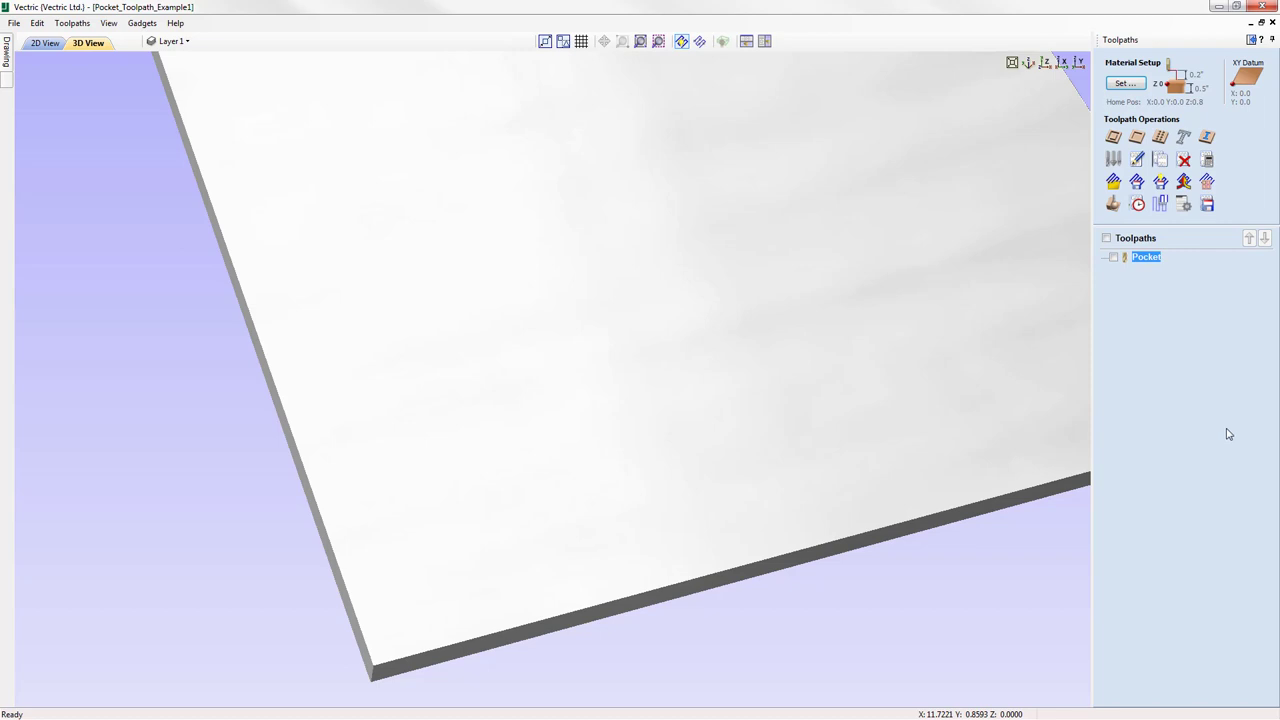
Reopen the Pocket toolpath for editing, set its profile pass to Last, and recalculate it
mouse_move(1150, 260)
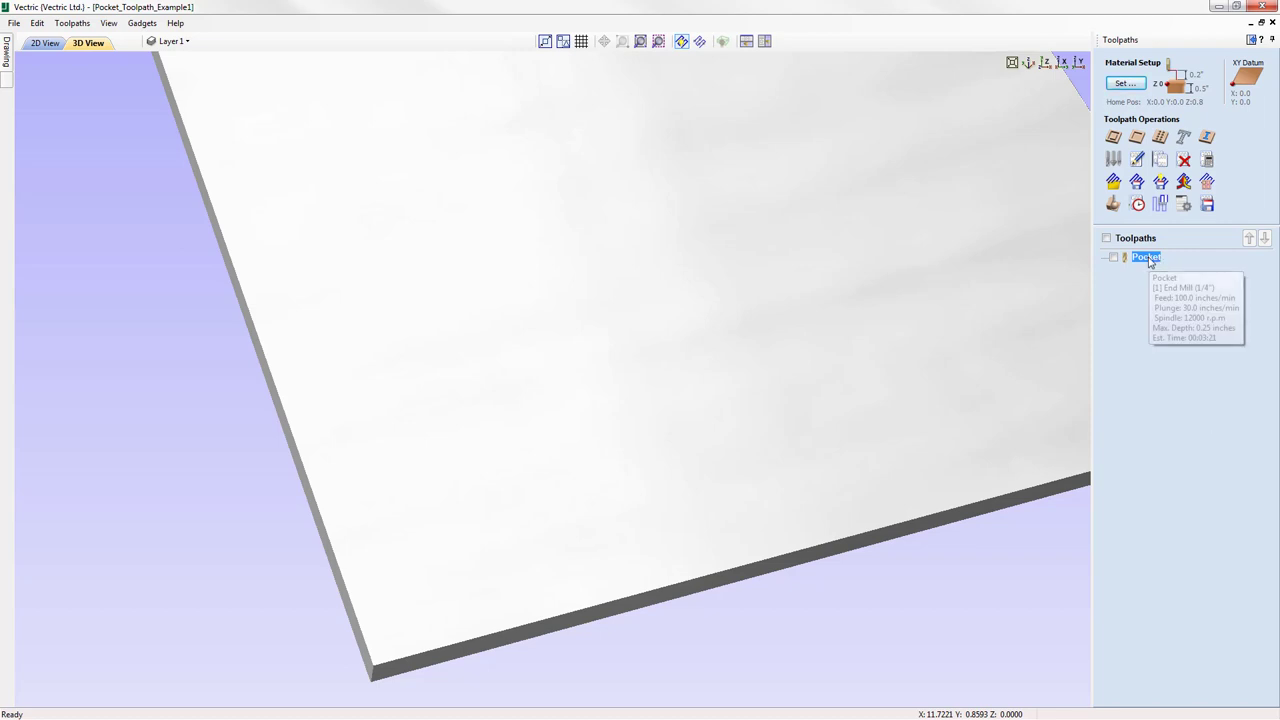
click(1140, 163)
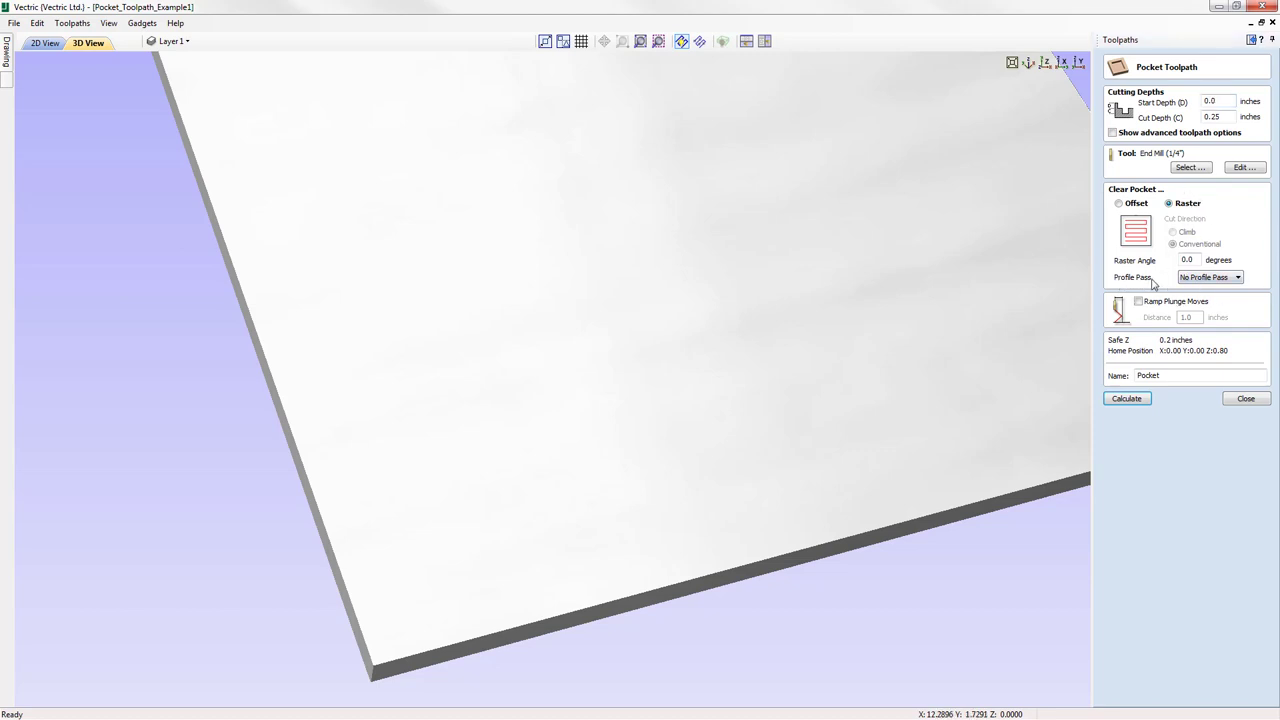
click(1216, 280)
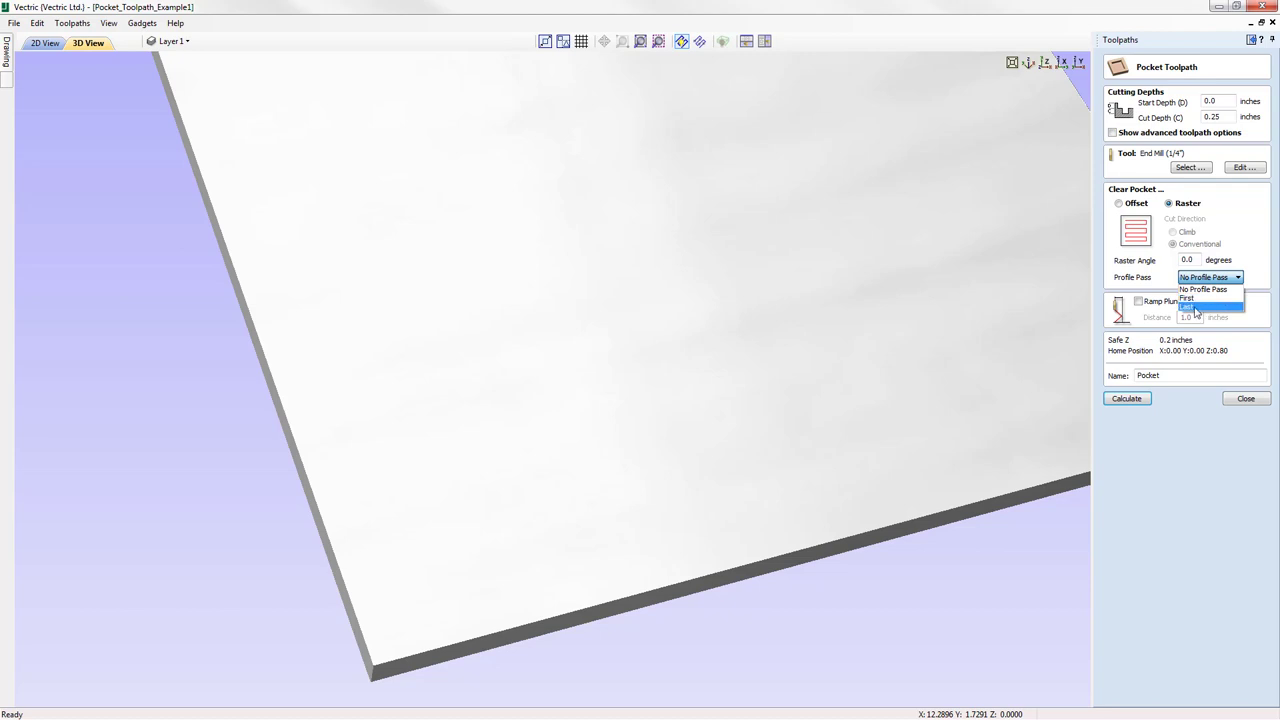
click(1198, 306)
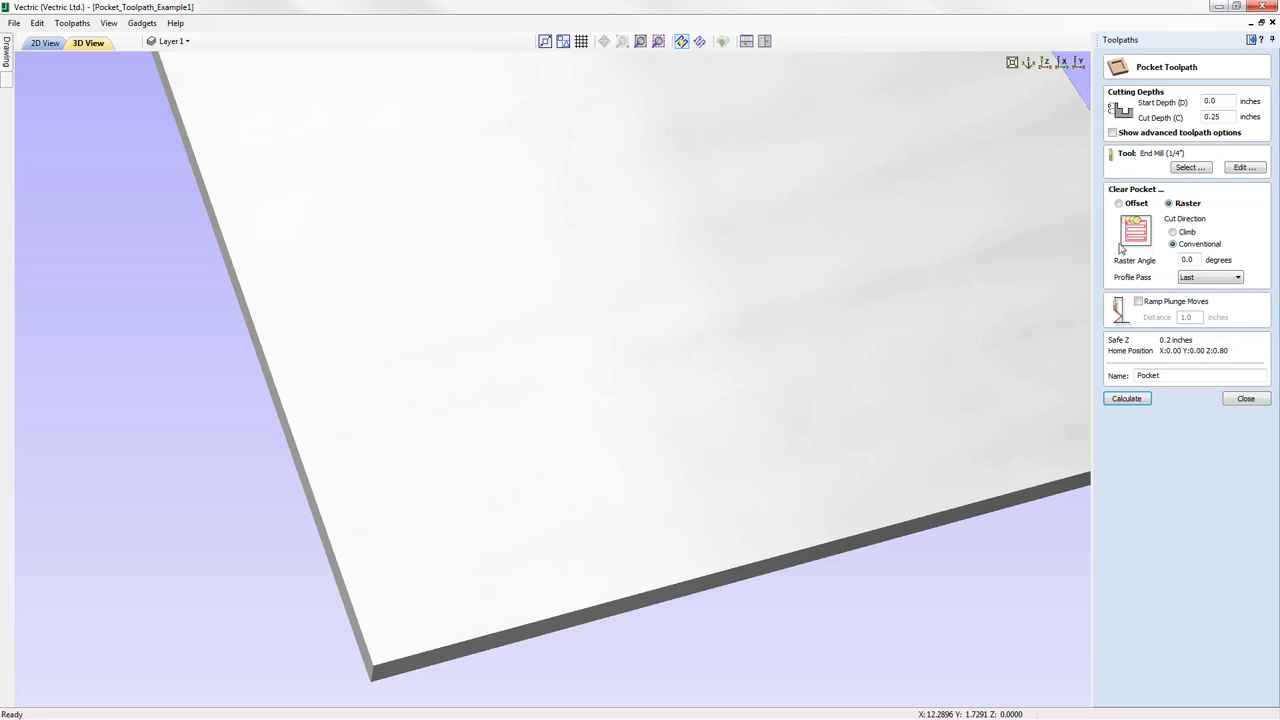
click(1127, 399)
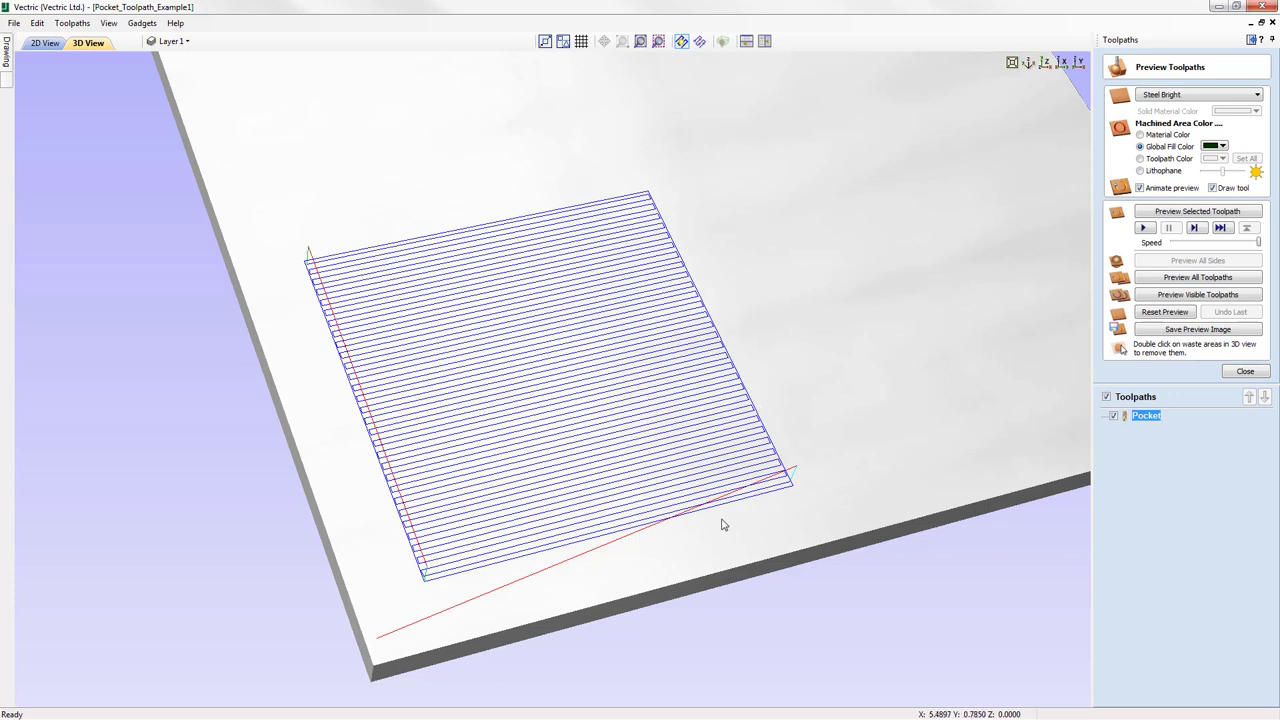
Simulate the raster Pocket toolpath with its last profile pass at reduced speed, and reset the preview
click(1225, 244)
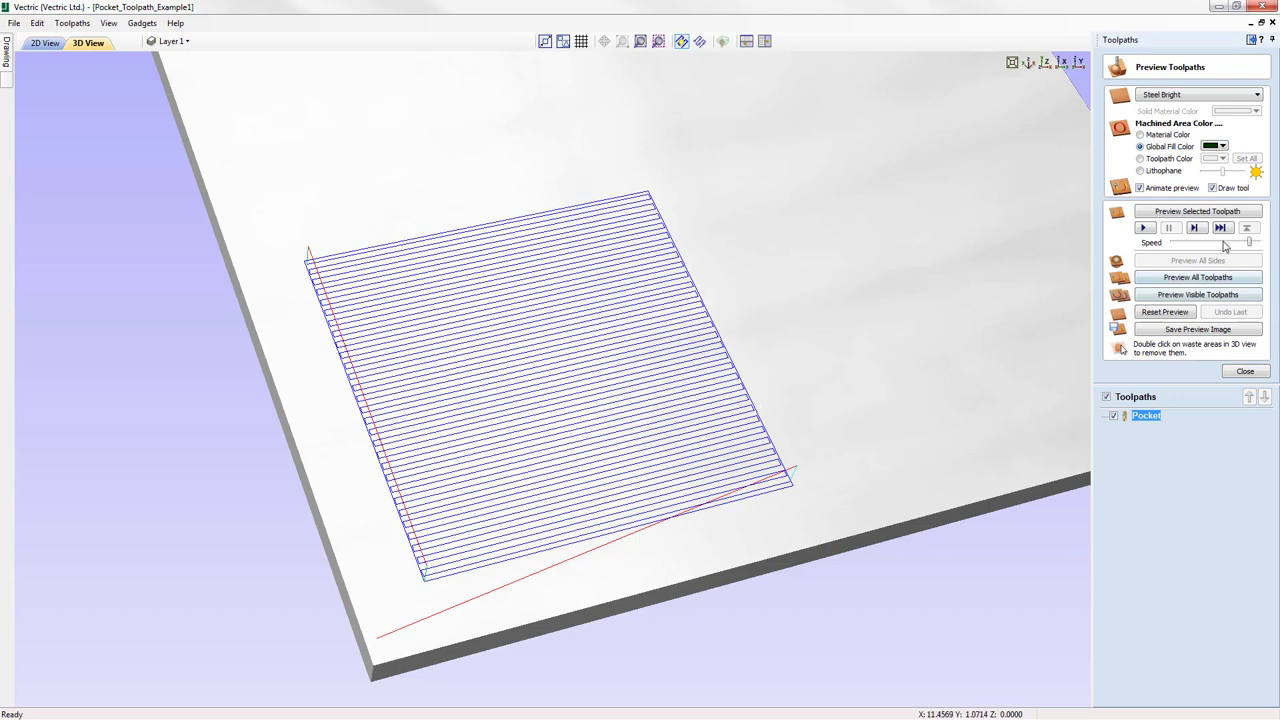
drag(1225, 245, 1210, 247)
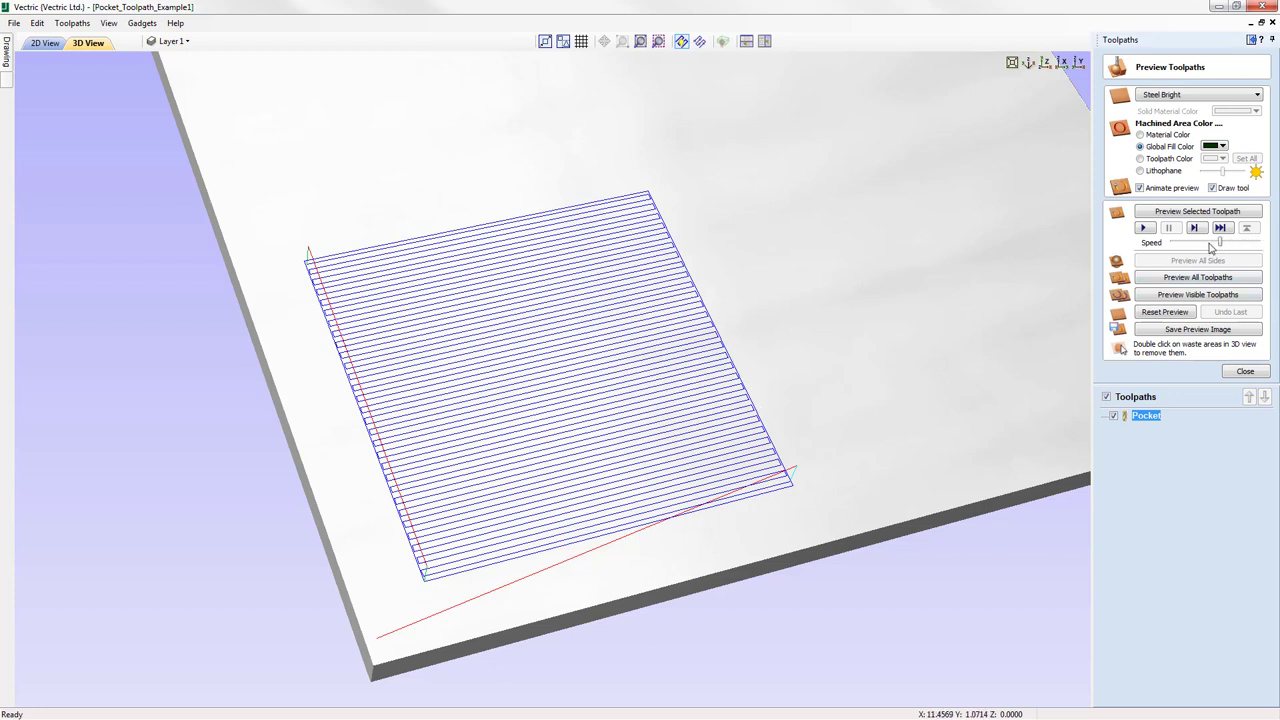
click(1190, 212)
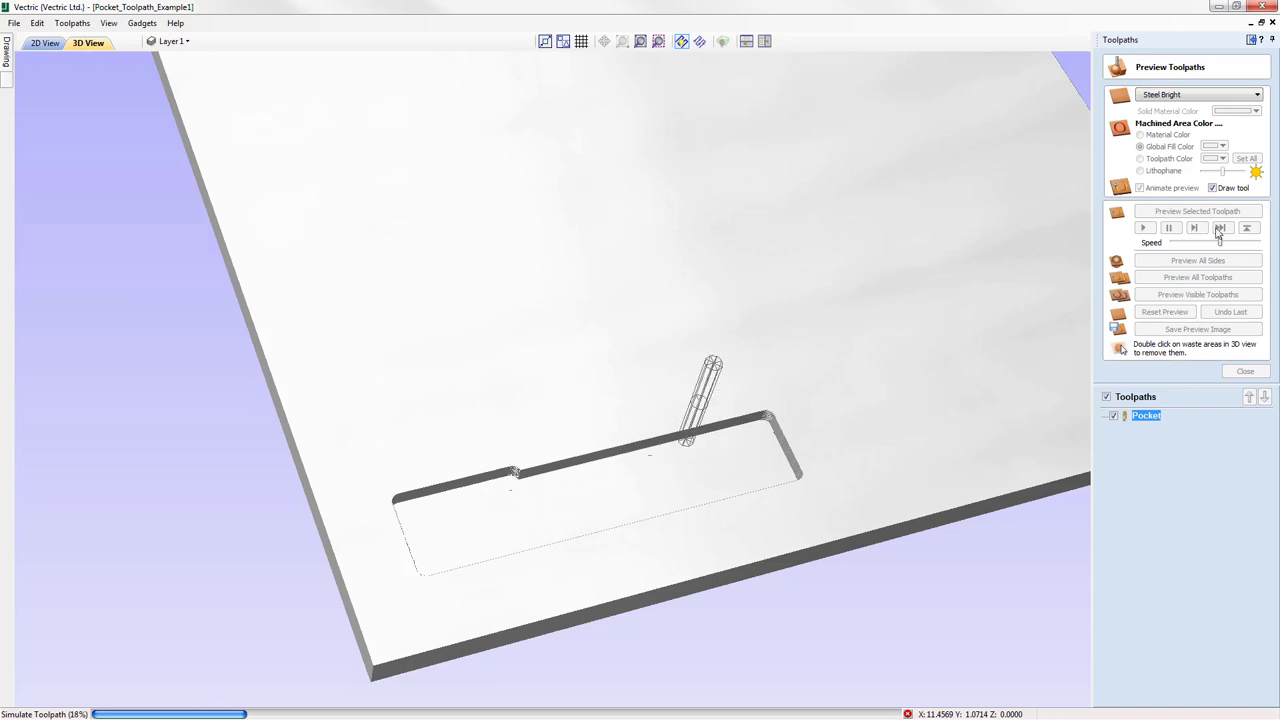
click(1245, 243)
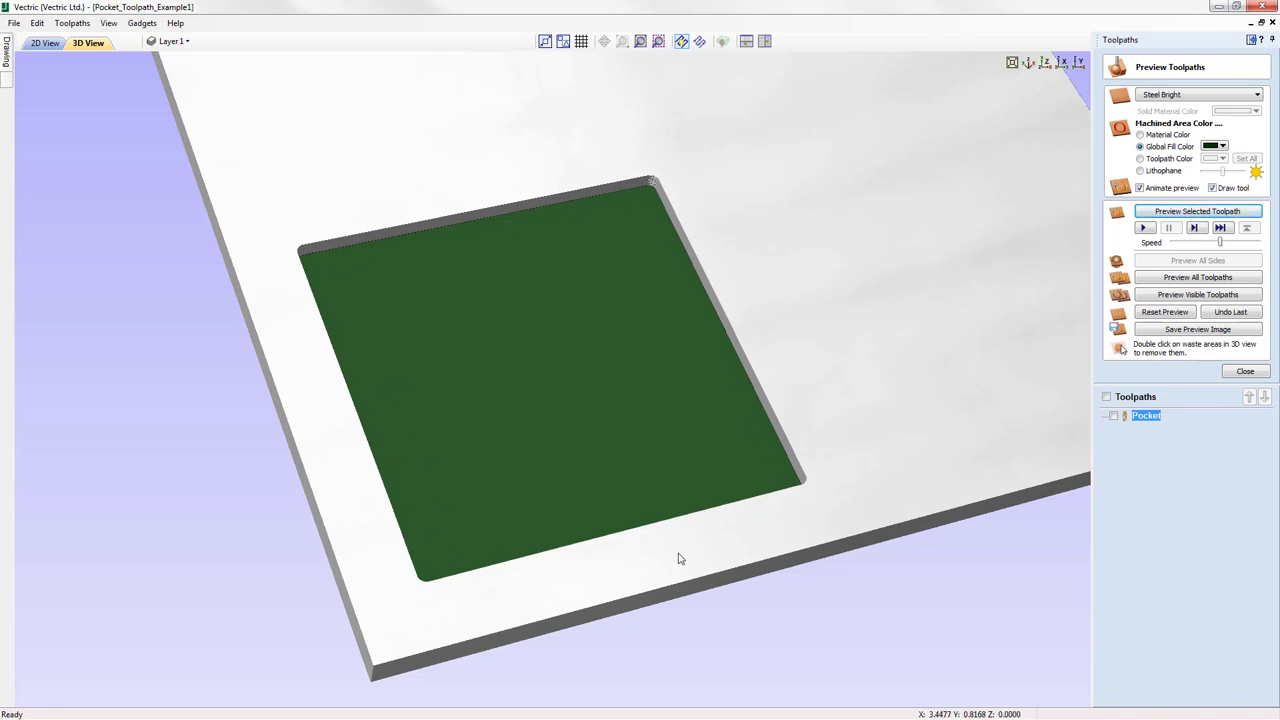
click(1162, 313)
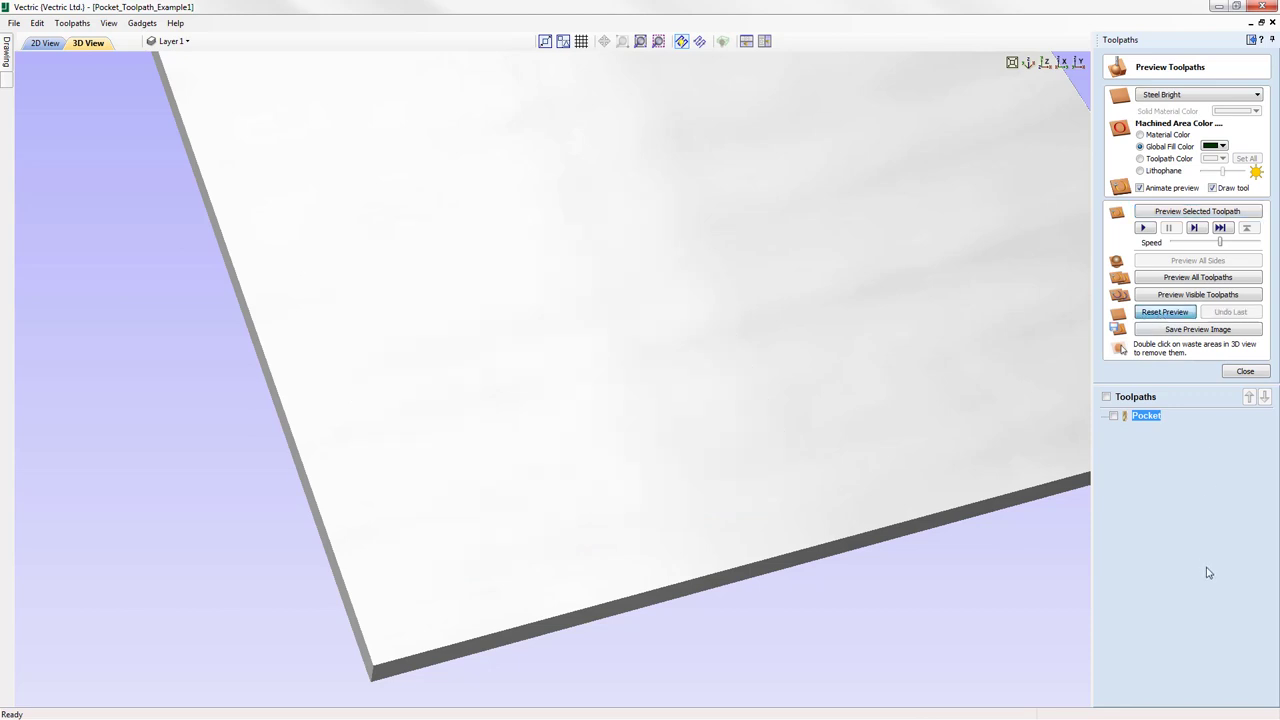
Reopen the Pocket toolpath for editing and recalculate it with a raster angle of 90 degrees
double_click(1146, 416)
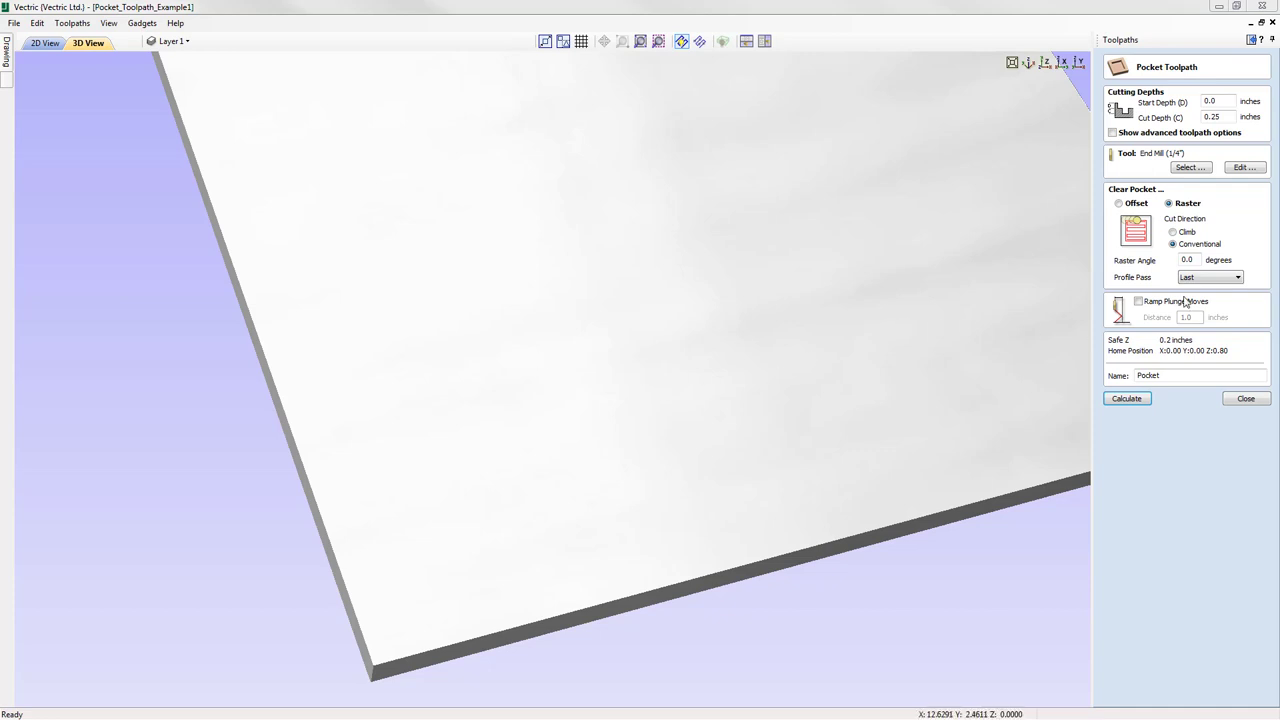
click(1199, 259)
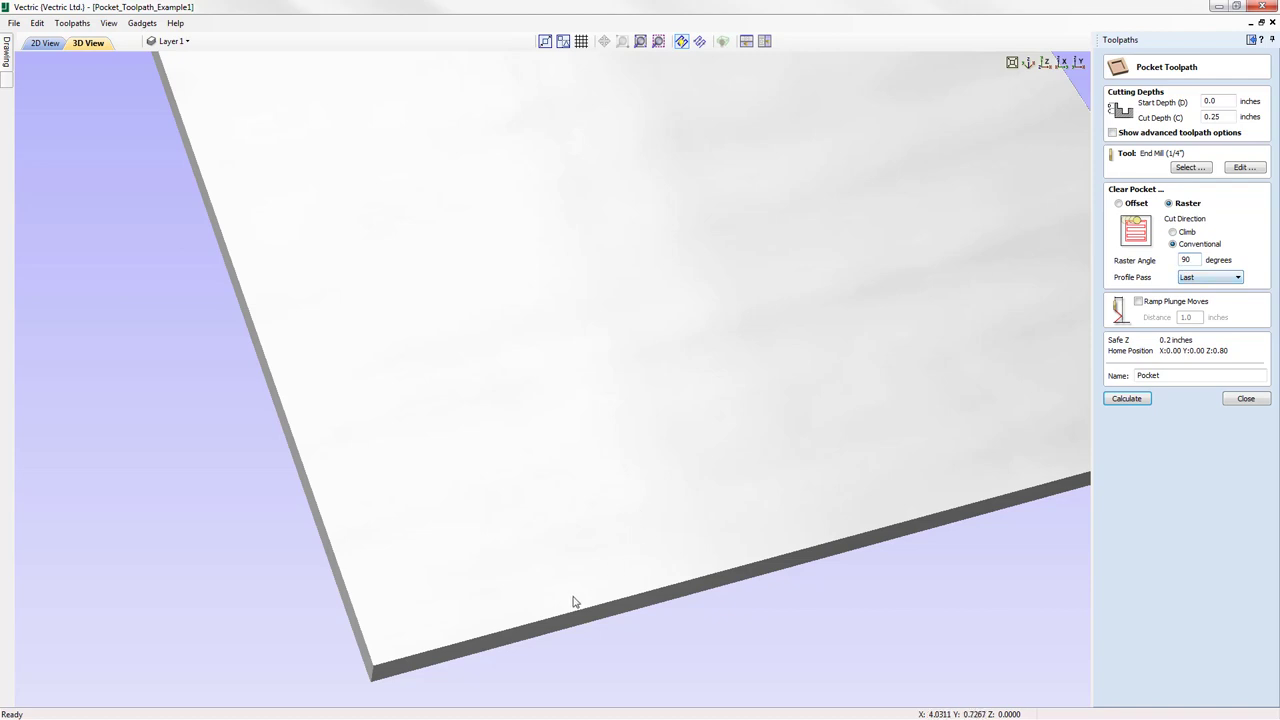
click(1129, 400)
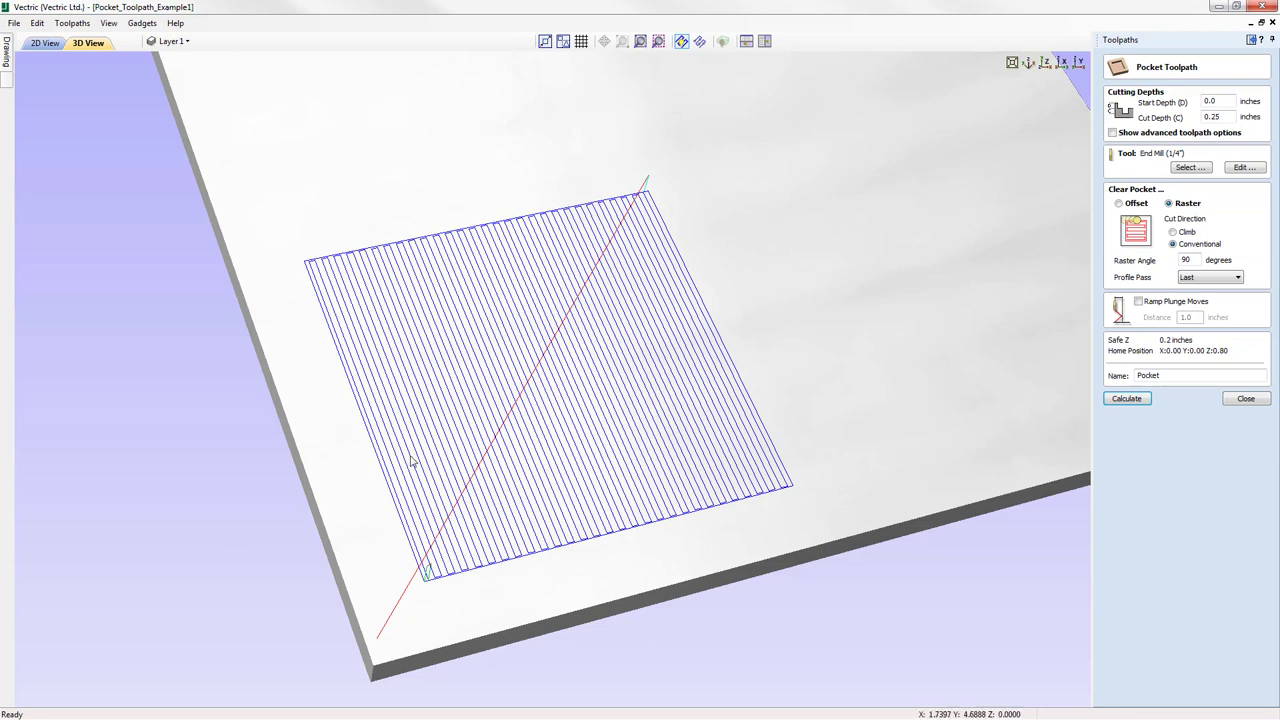
Recalculate the pocket with a raster angle of 30 degrees, and then with the angle set to 0 degrees
double_click(1188, 259)
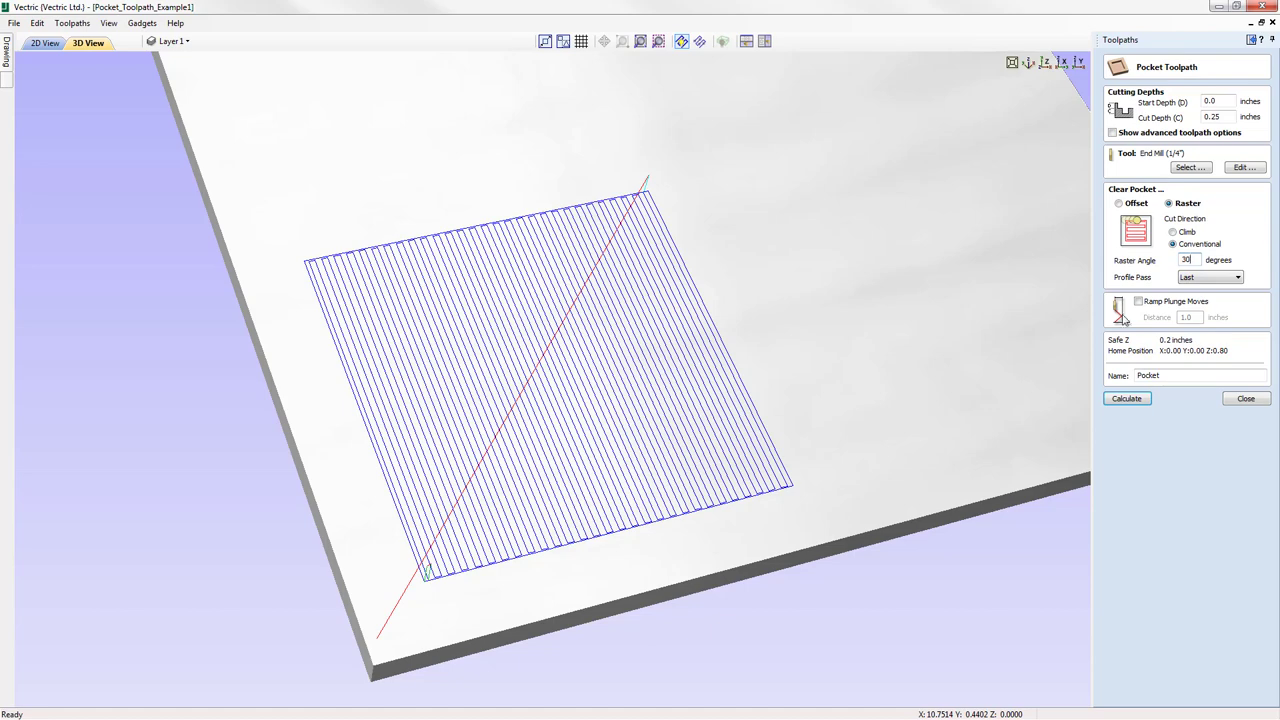
click(1134, 404)
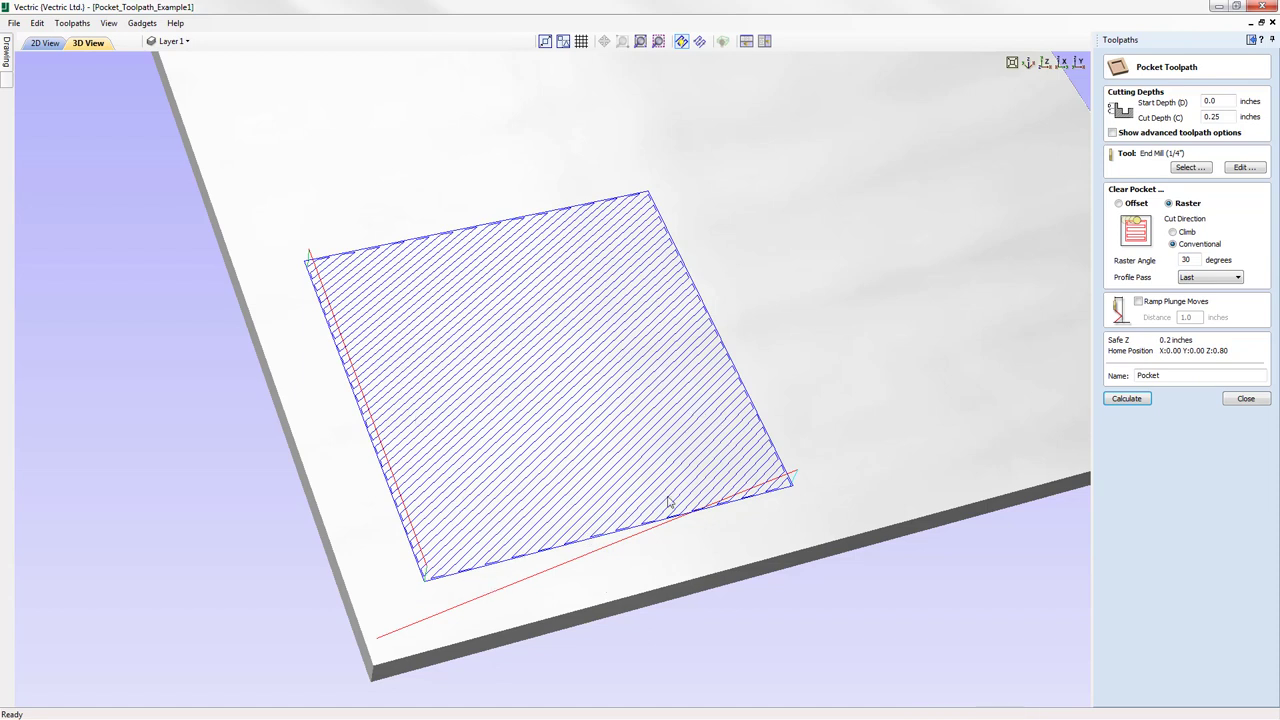
drag(1202, 262, 1171, 261)
click(1127, 398)
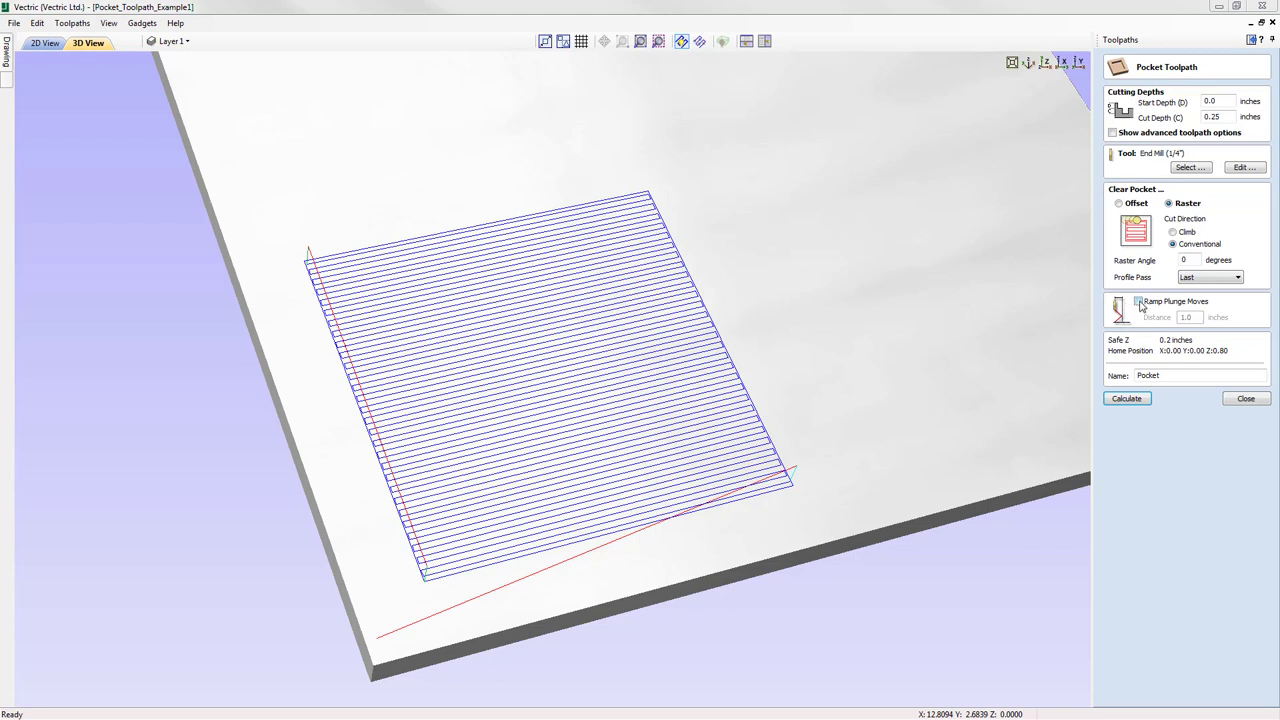
Recalculate the pocket with ramp plunge moves over a distance of 1.0 inches, and examine the ramped entry moves in 3D
click(1139, 302)
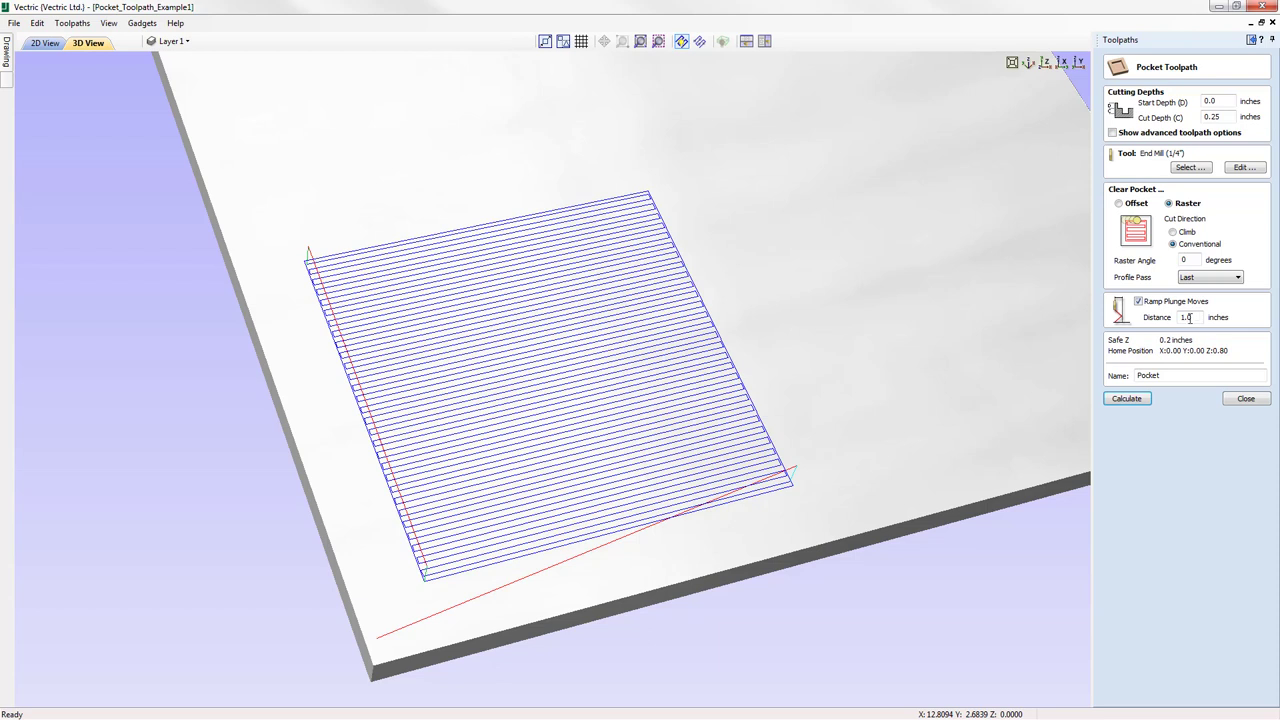
drag(1197, 317, 1169, 317)
click(1196, 317)
click(1130, 399)
drag(600, 569, 895, 318)
scroll(826, 323, up, 3)
drag(555, 334, 536, 238)
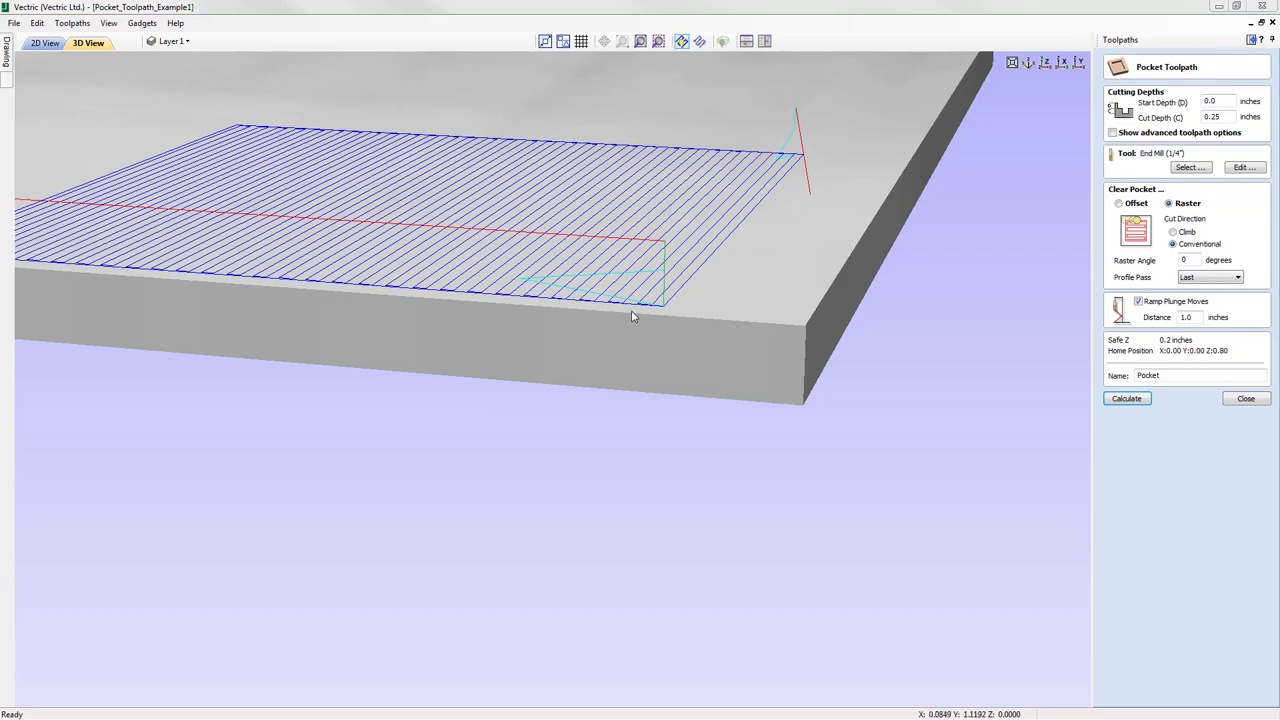
click(1029, 63)
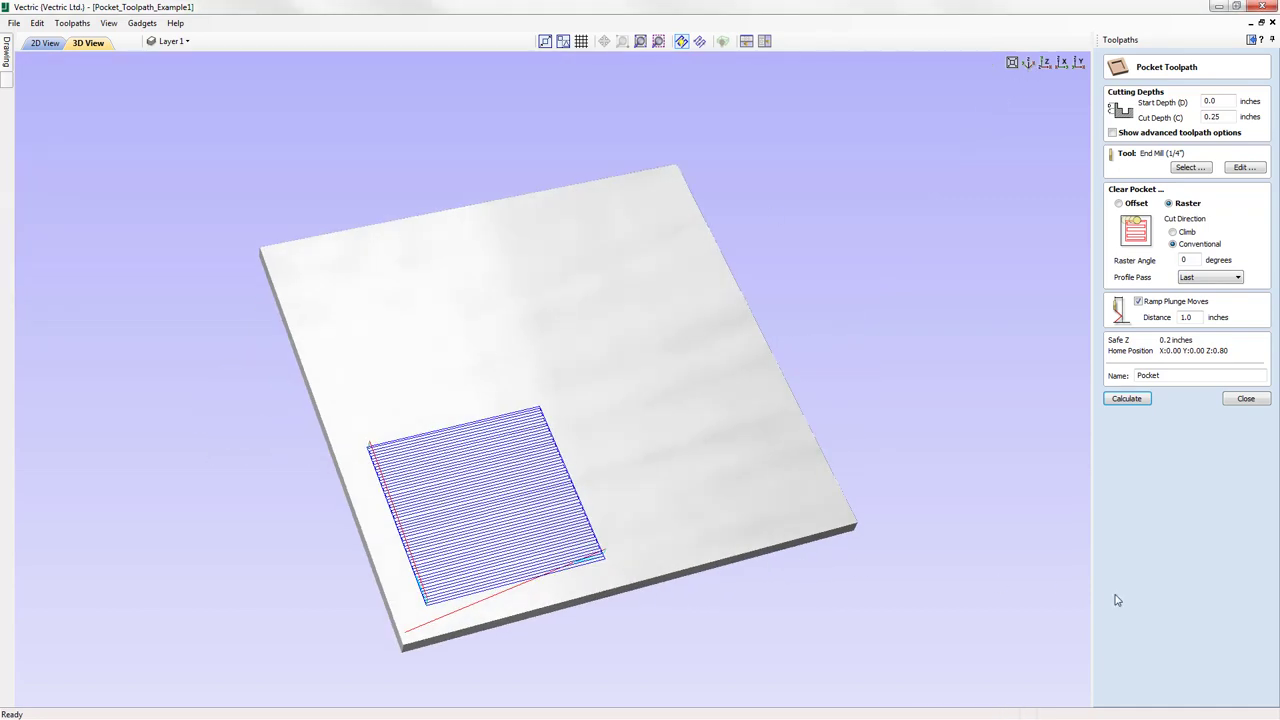
Turn off ramp plunge moves, recalculate the pocket, and show the 2D and 3D views side by side
click(1139, 302)
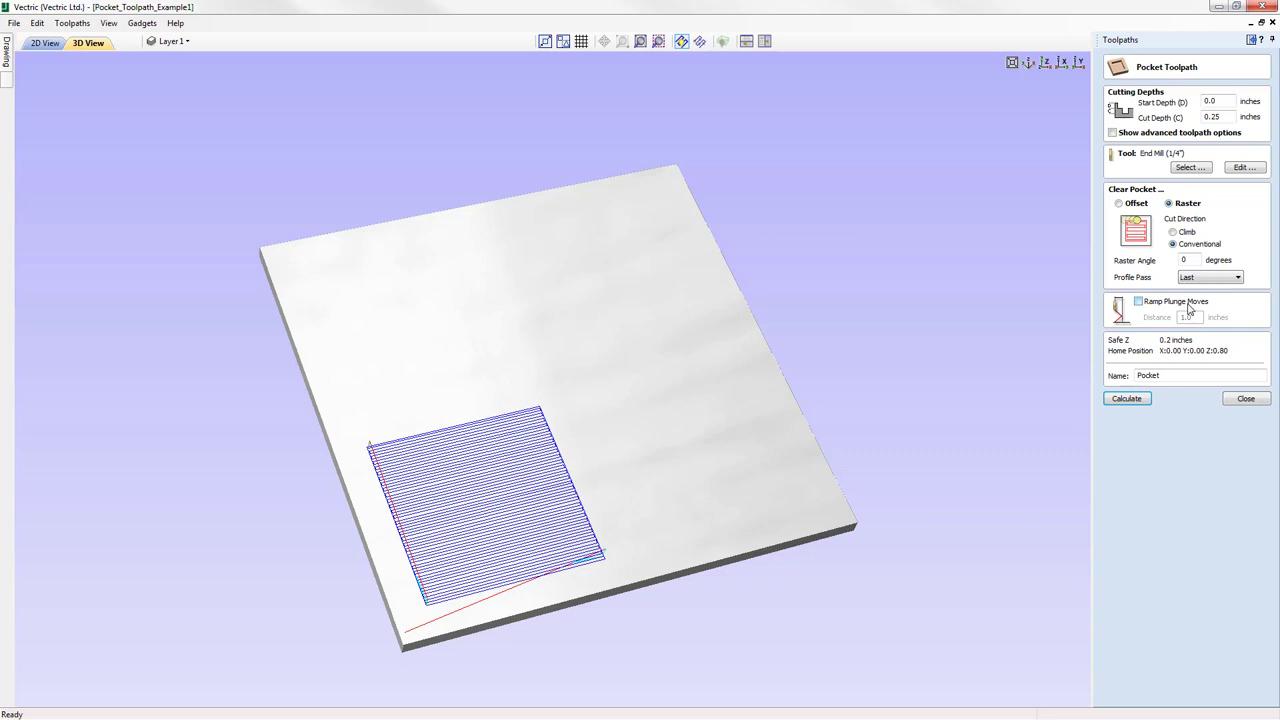
click(1132, 400)
click(765, 41)
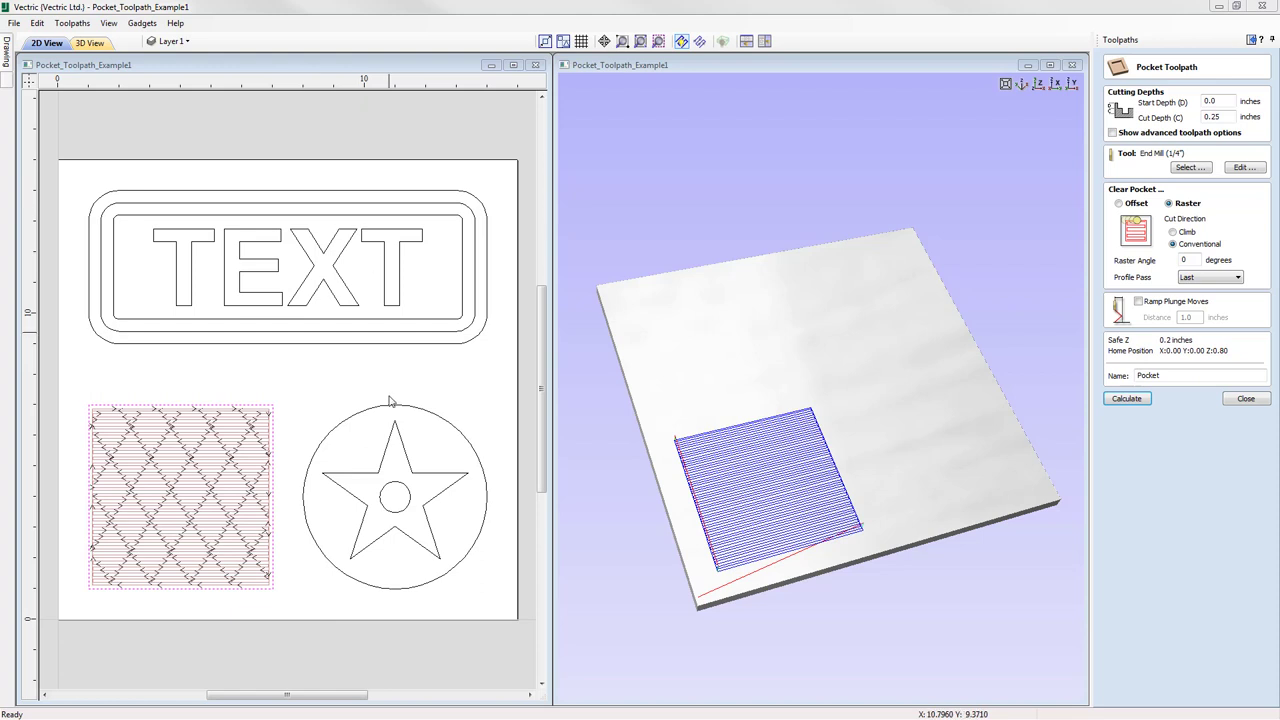
Select all the vectors in the drawing, recalculate the Pocket toolpath for them, and close the toolpath form
click(309, 183)
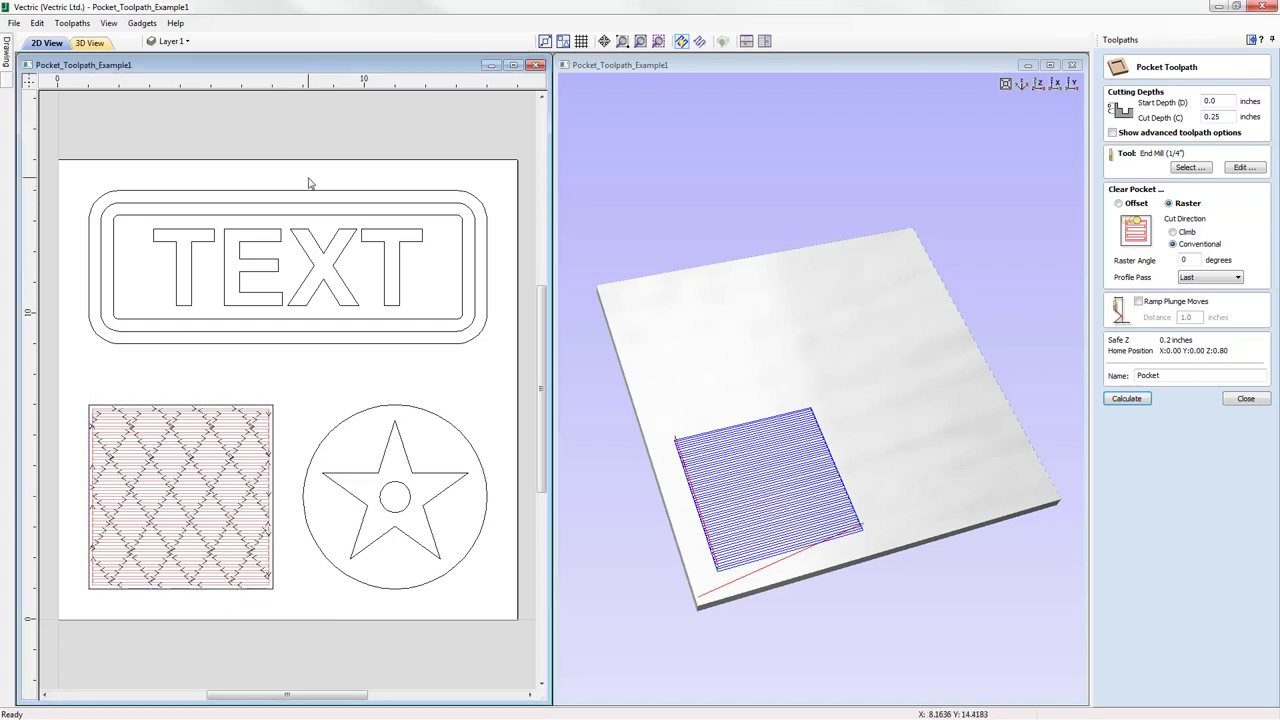
key(ctrl+a)
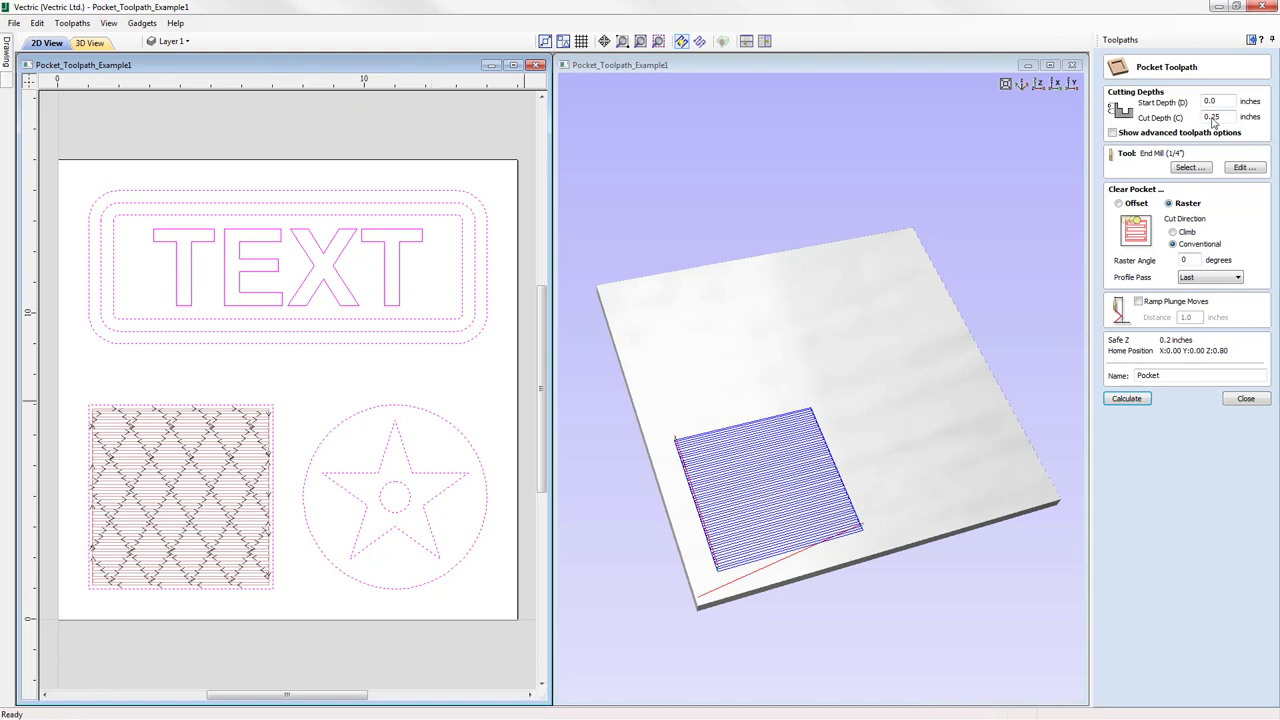
click(1134, 400)
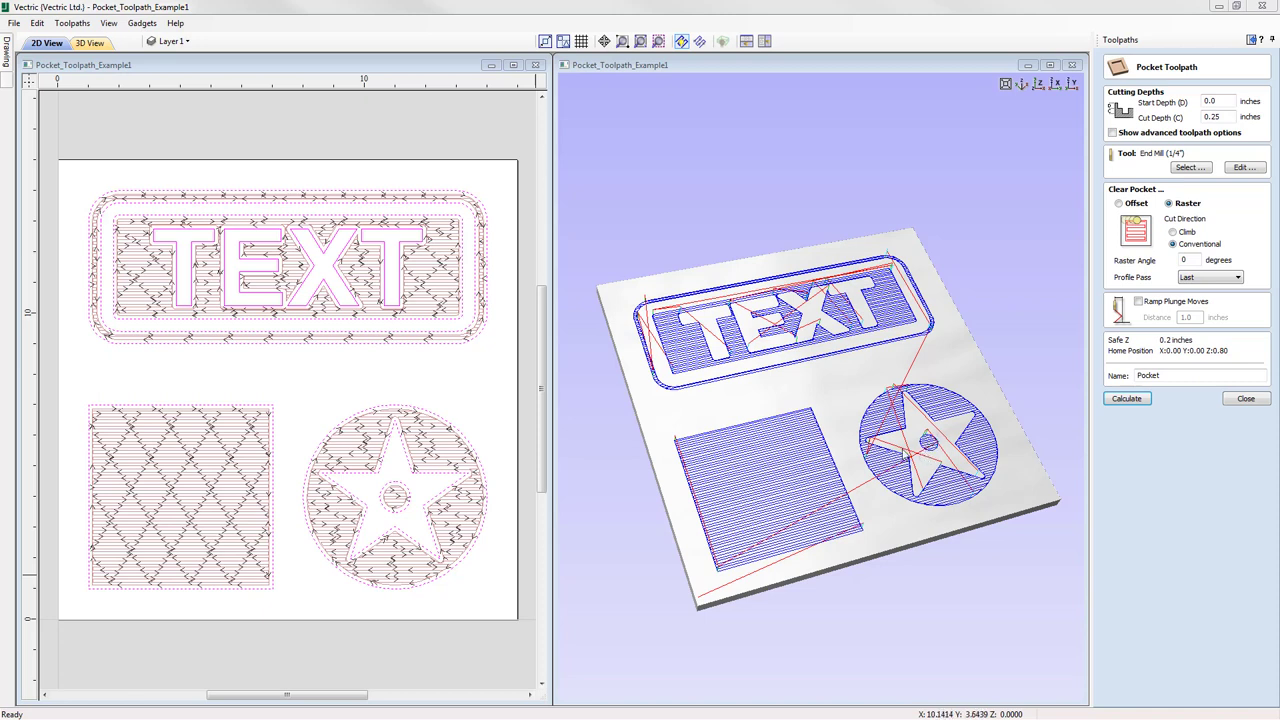
click(1245, 398)
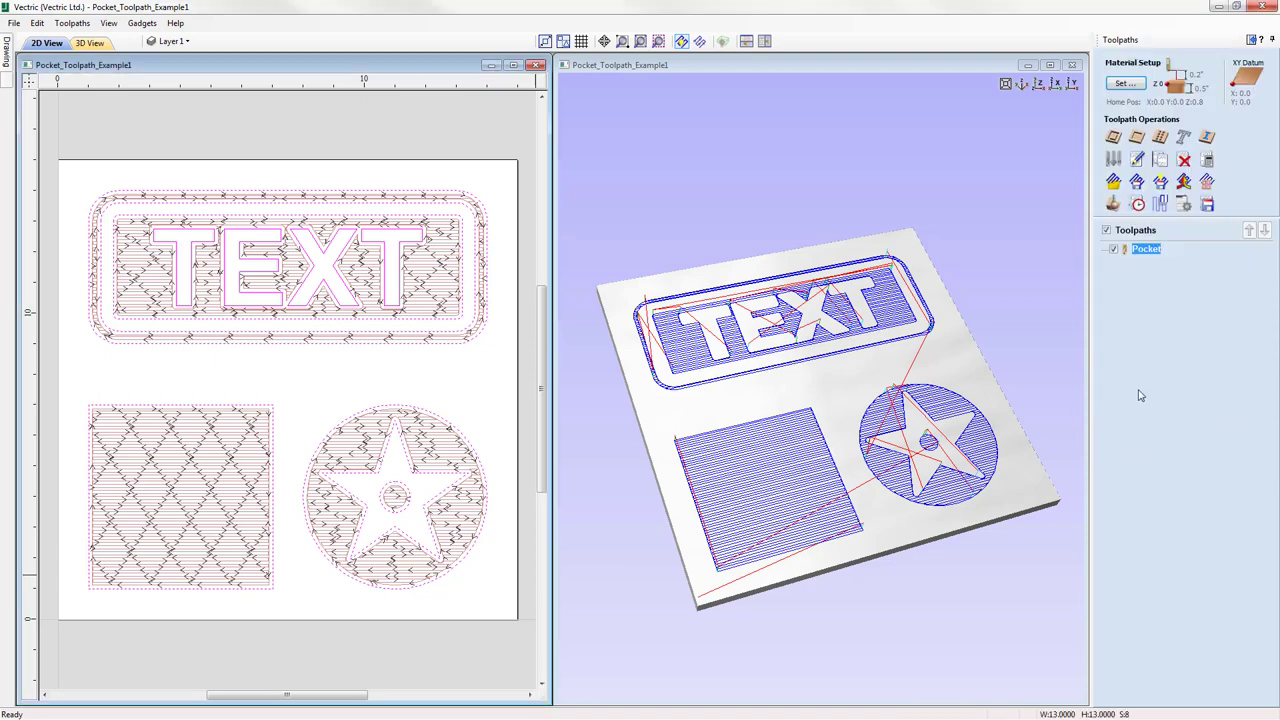
Simulate the Pocket toolpath for all the shapes, increasing the speed partway, and clear the vector selection and close the preview
click(1112, 204)
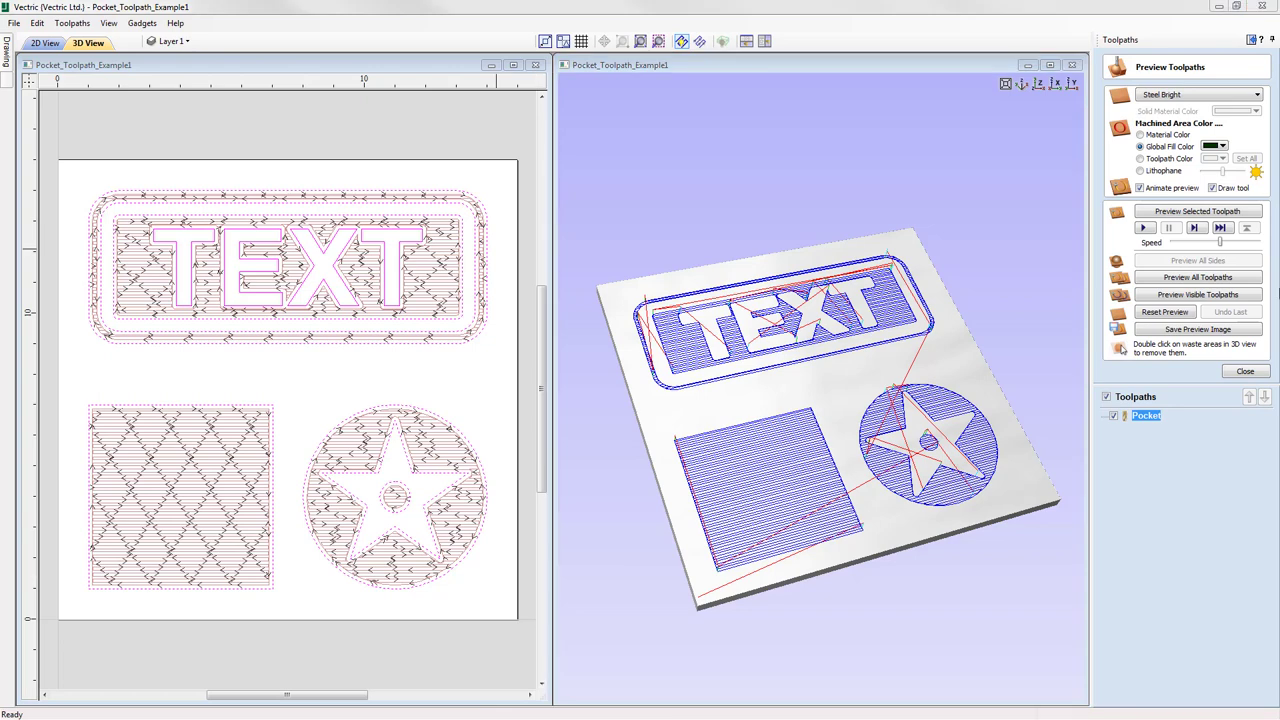
click(1200, 212)
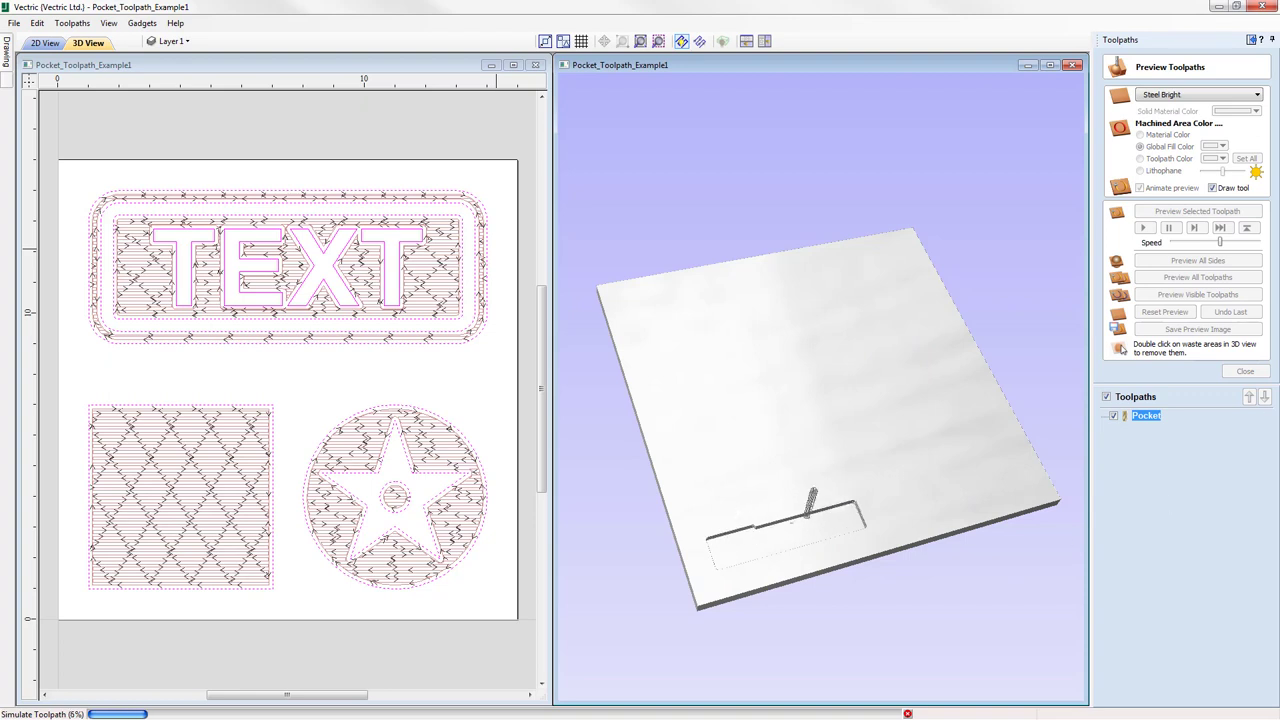
click(1245, 245)
click(1245, 245)
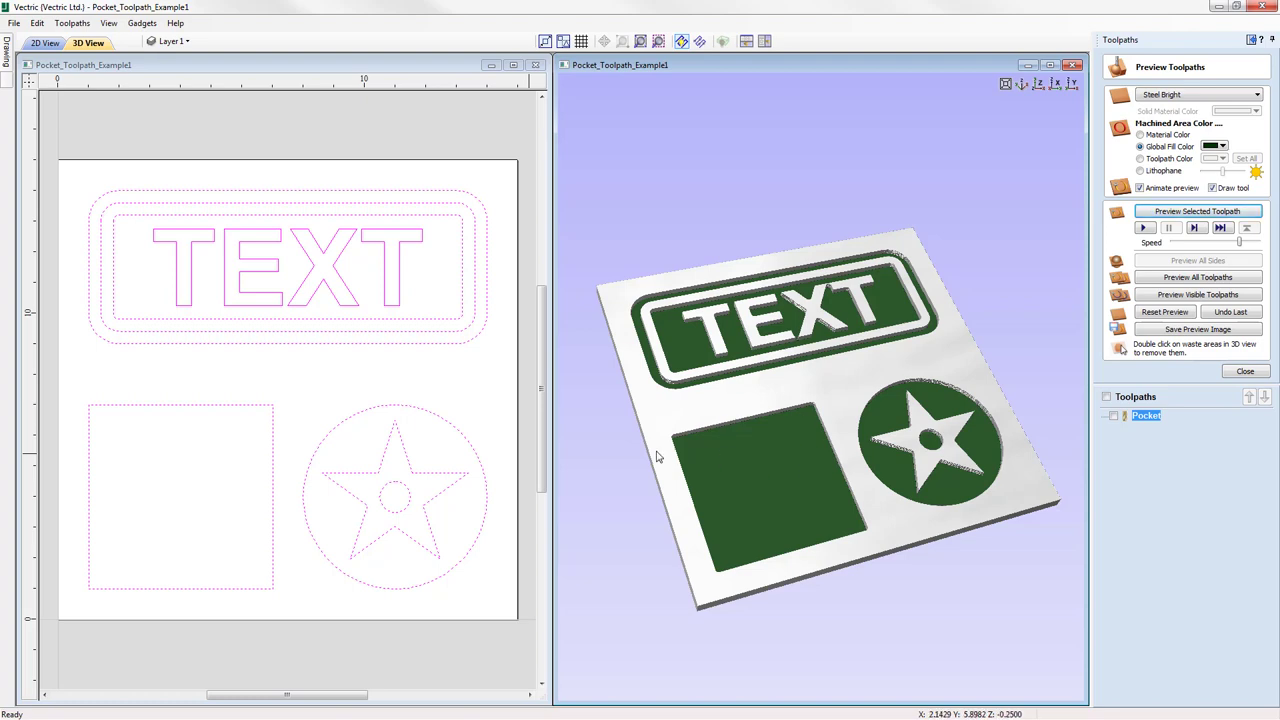
click(462, 384)
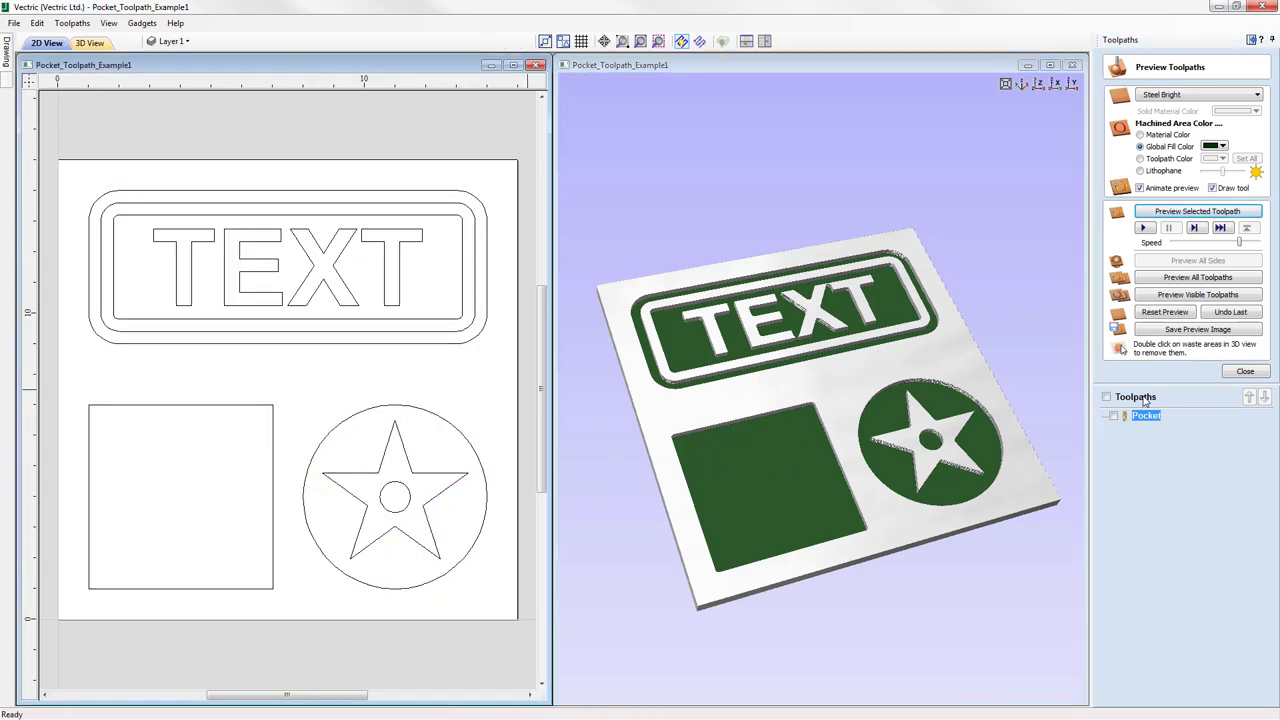
click(1240, 373)
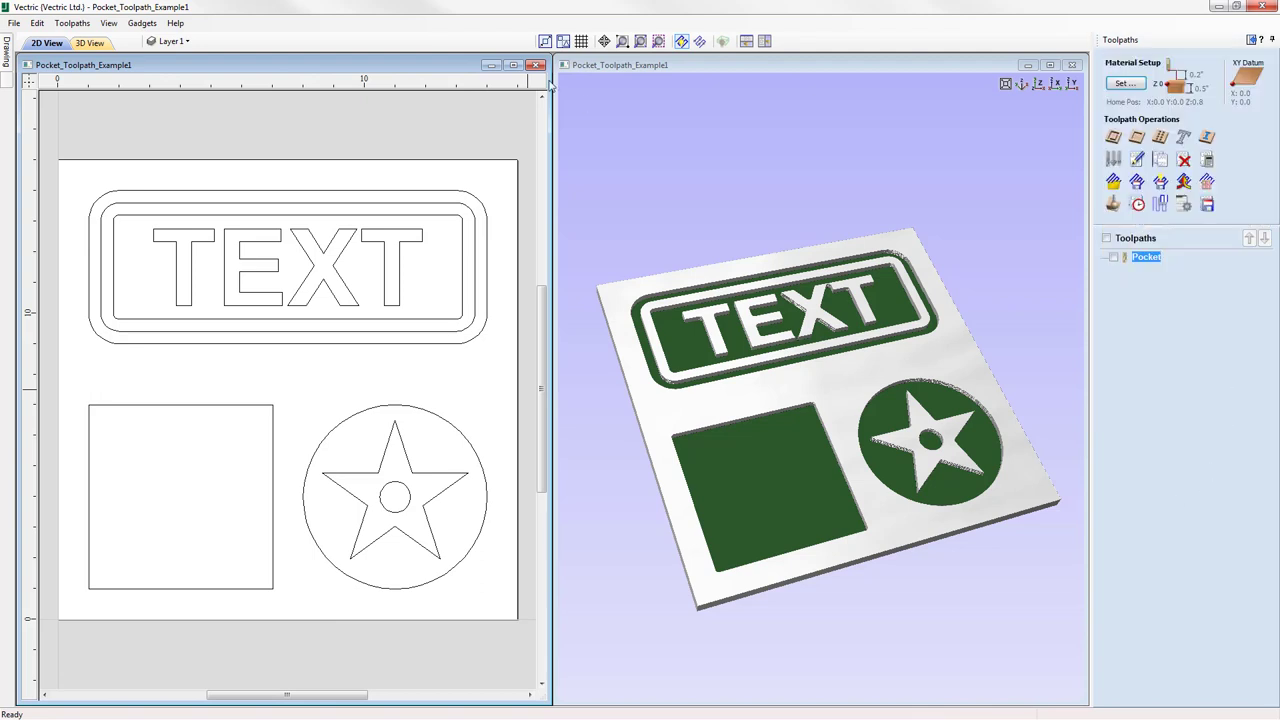
Reopen the Pocket toolpath in a full 2D view, deselect the middle rounded rectangle and the star, and recalculate it
click(513, 66)
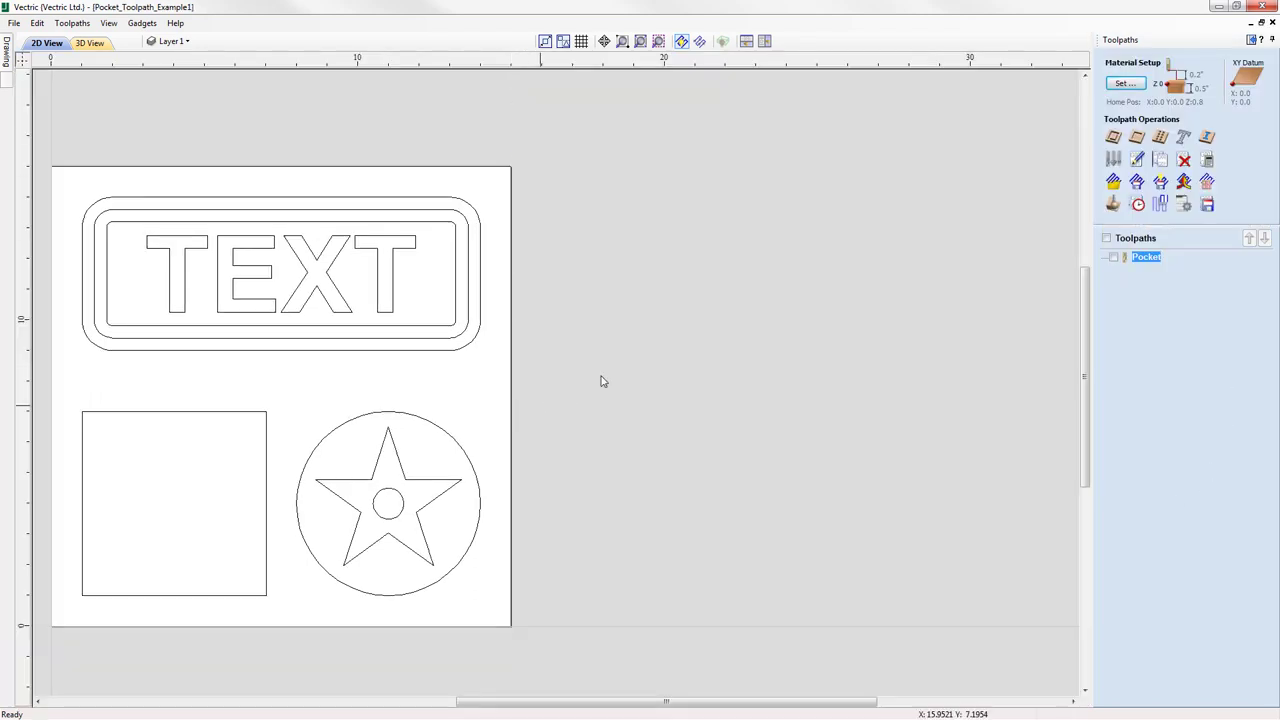
click(640, 42)
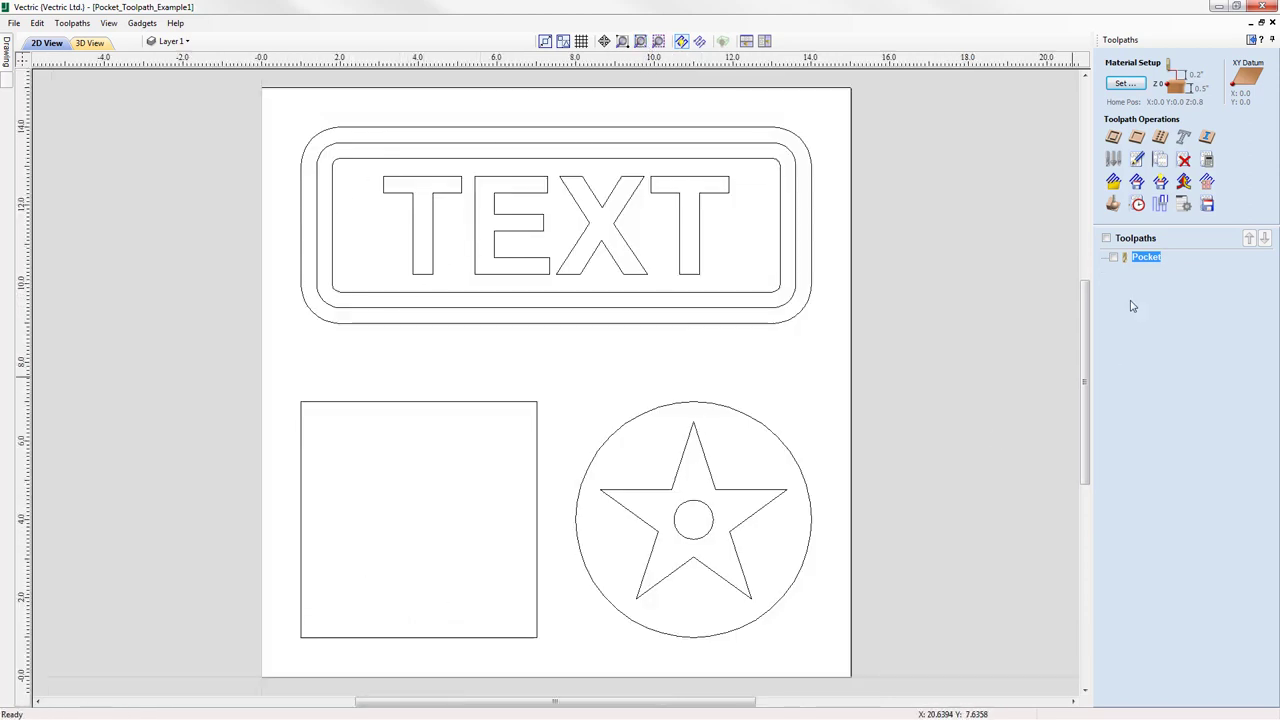
double_click(1145, 258)
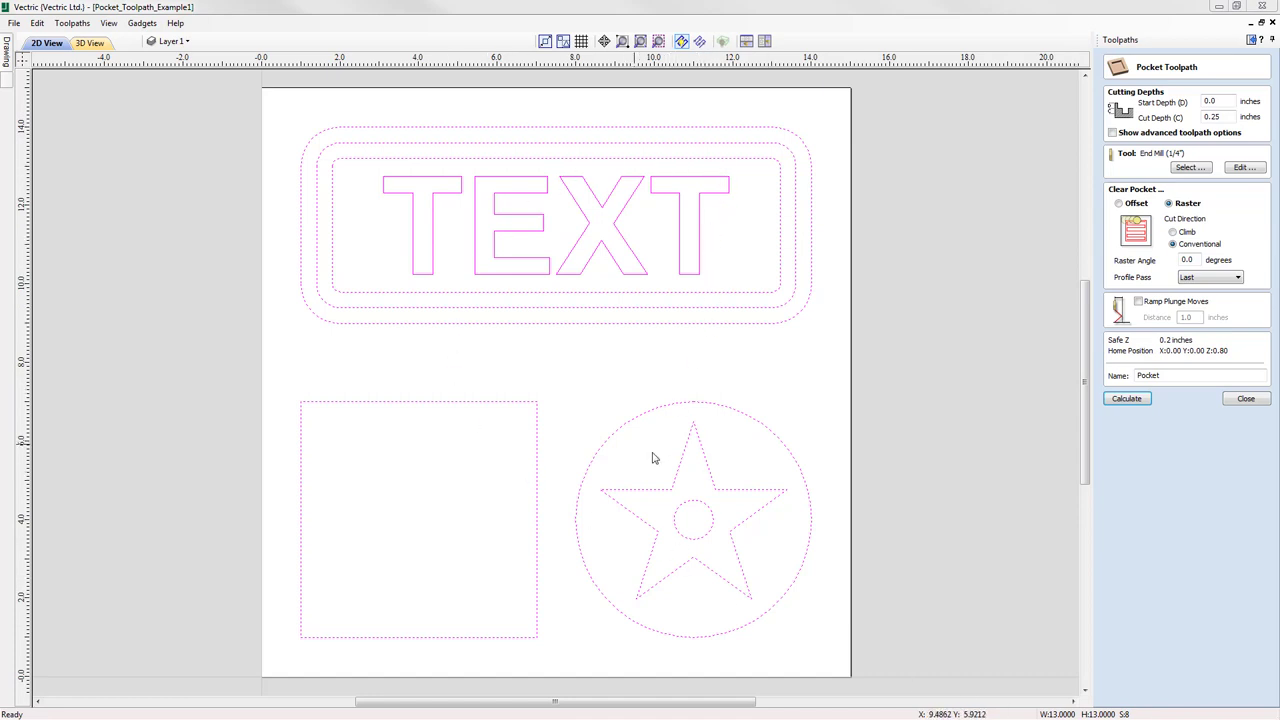
shift+click(677, 146)
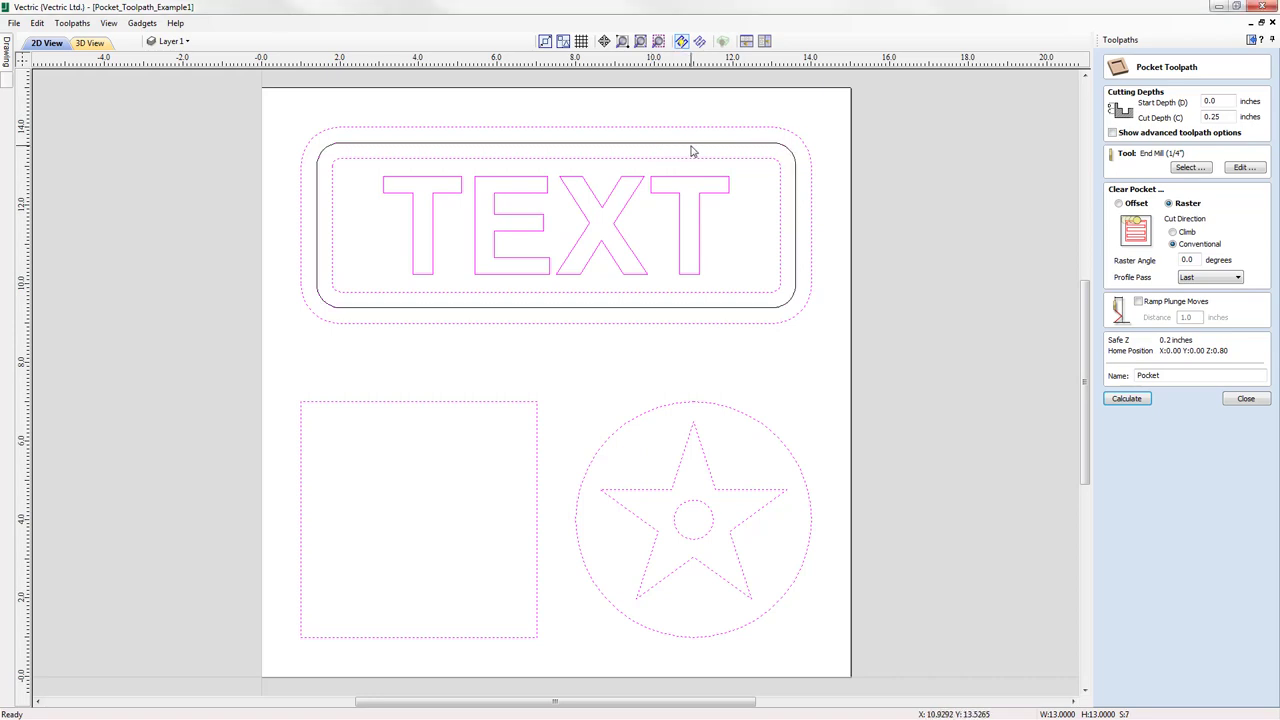
shift+click(736, 491)
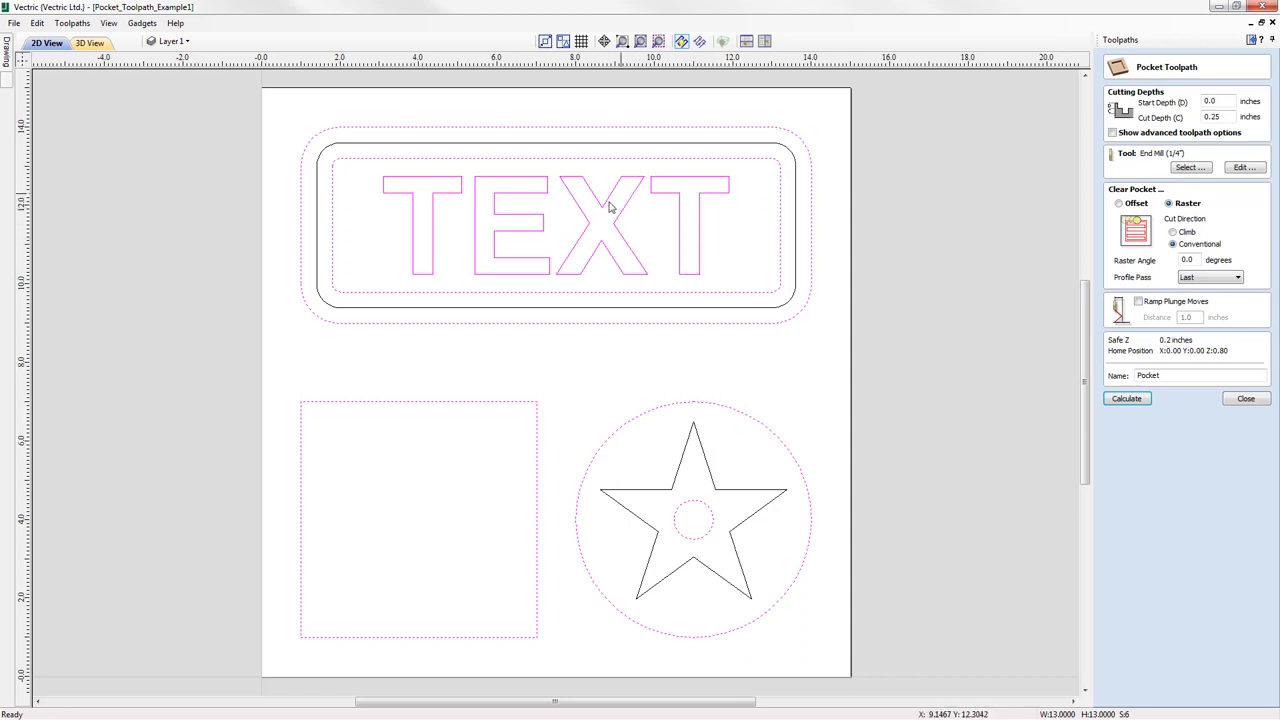
click(1127, 399)
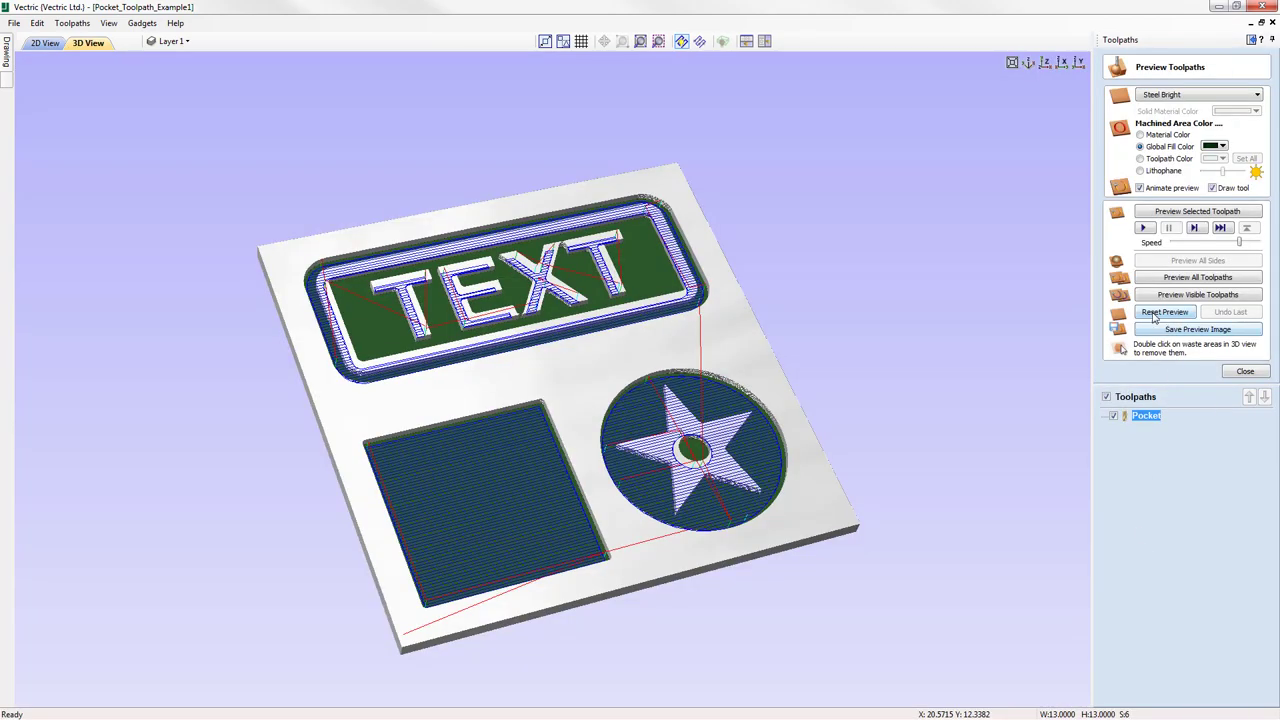
Reset the preview, simulate the recalculated Pocket toolpath at full speed, reset it again, and return to the 2D view
click(1162, 312)
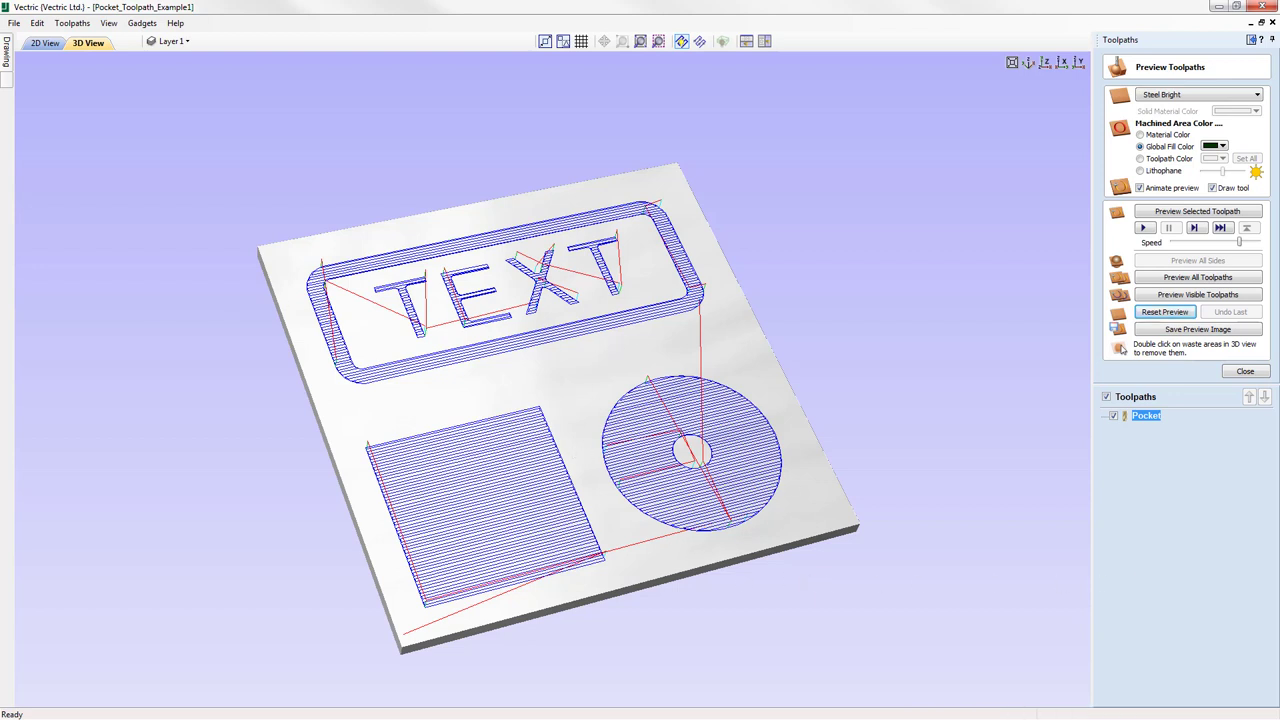
drag(1239, 242, 1258, 242)
click(1236, 213)
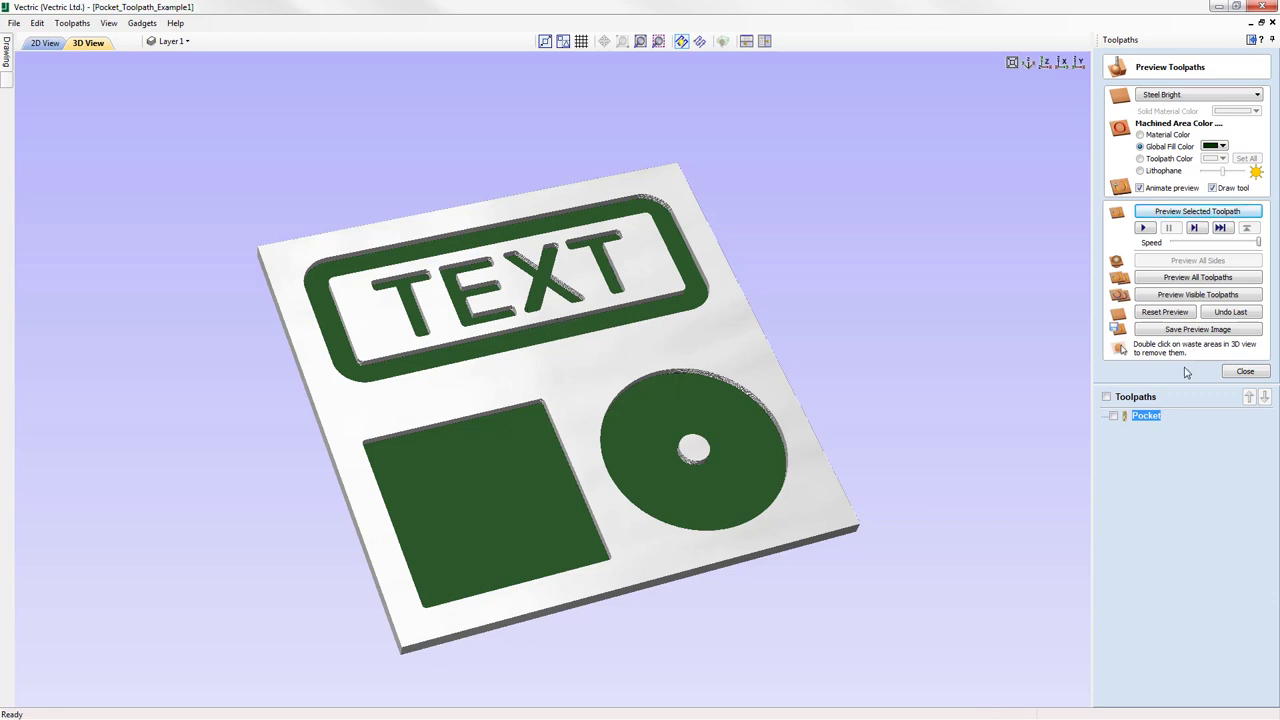
click(1160, 312)
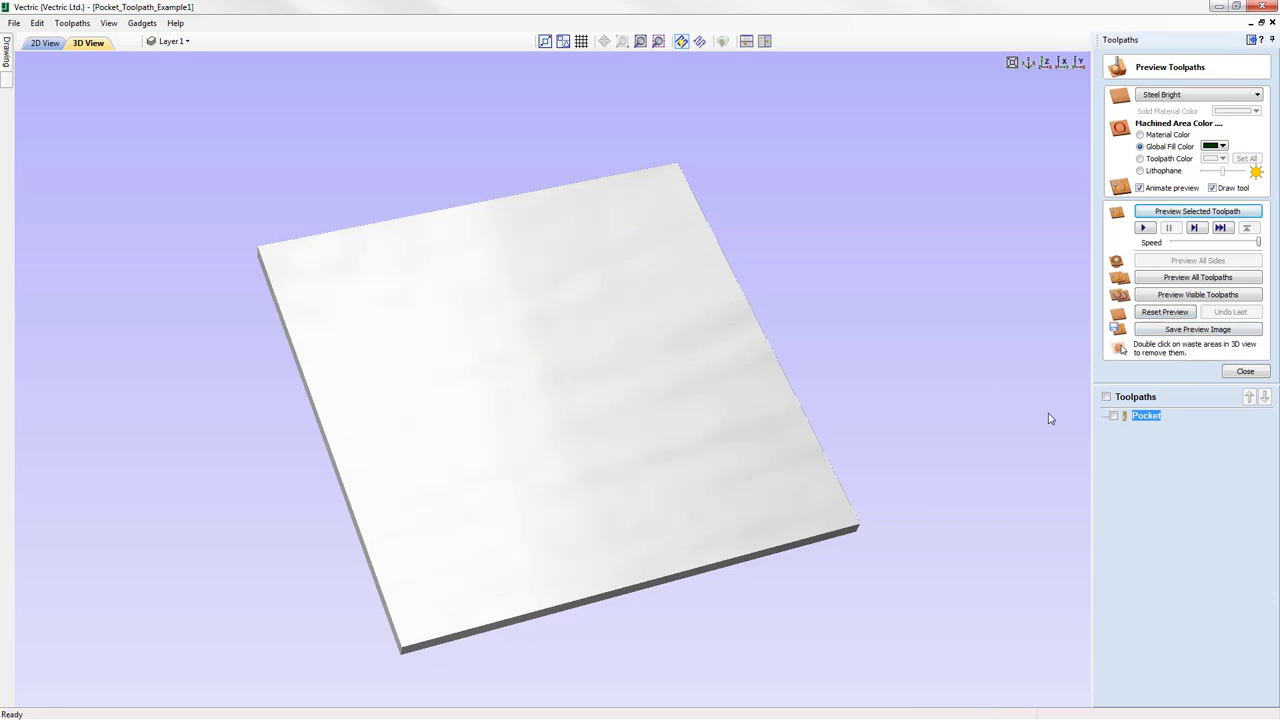
click(46, 44)
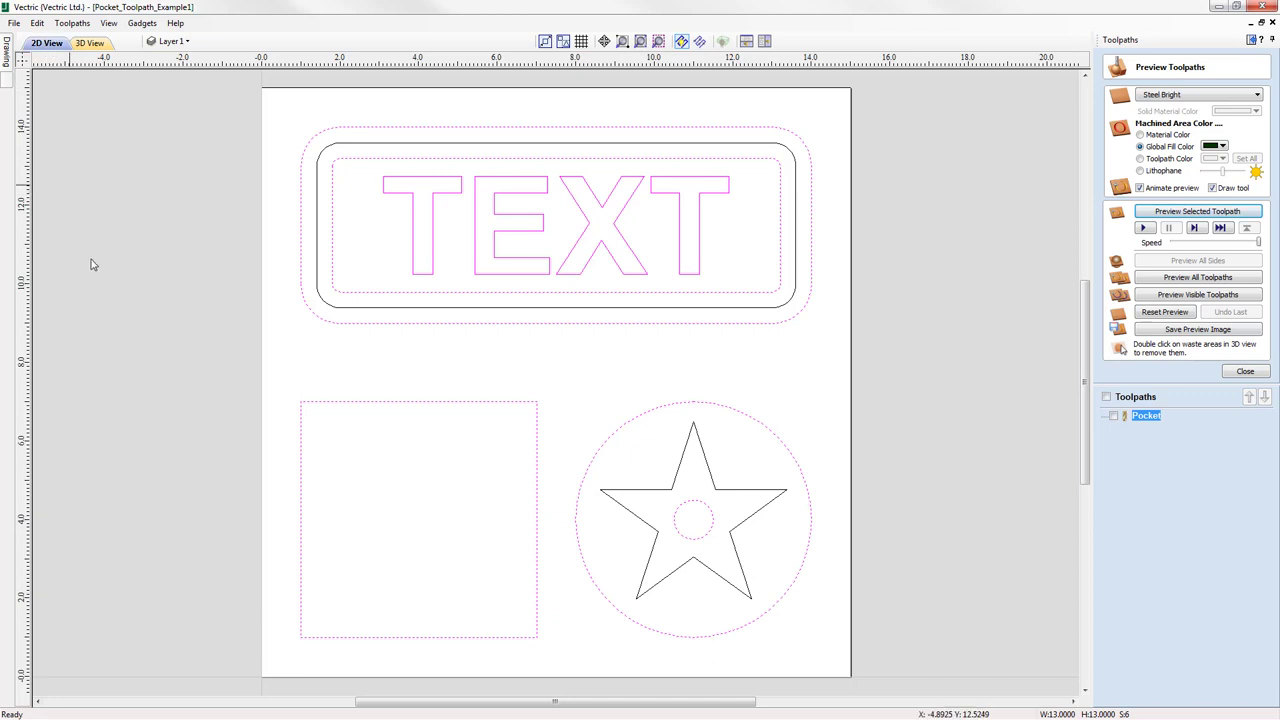
Close the preview, reopen the Pocket toolpath, and replace the current selection with all the vectors in the drawing
click(1260, 373)
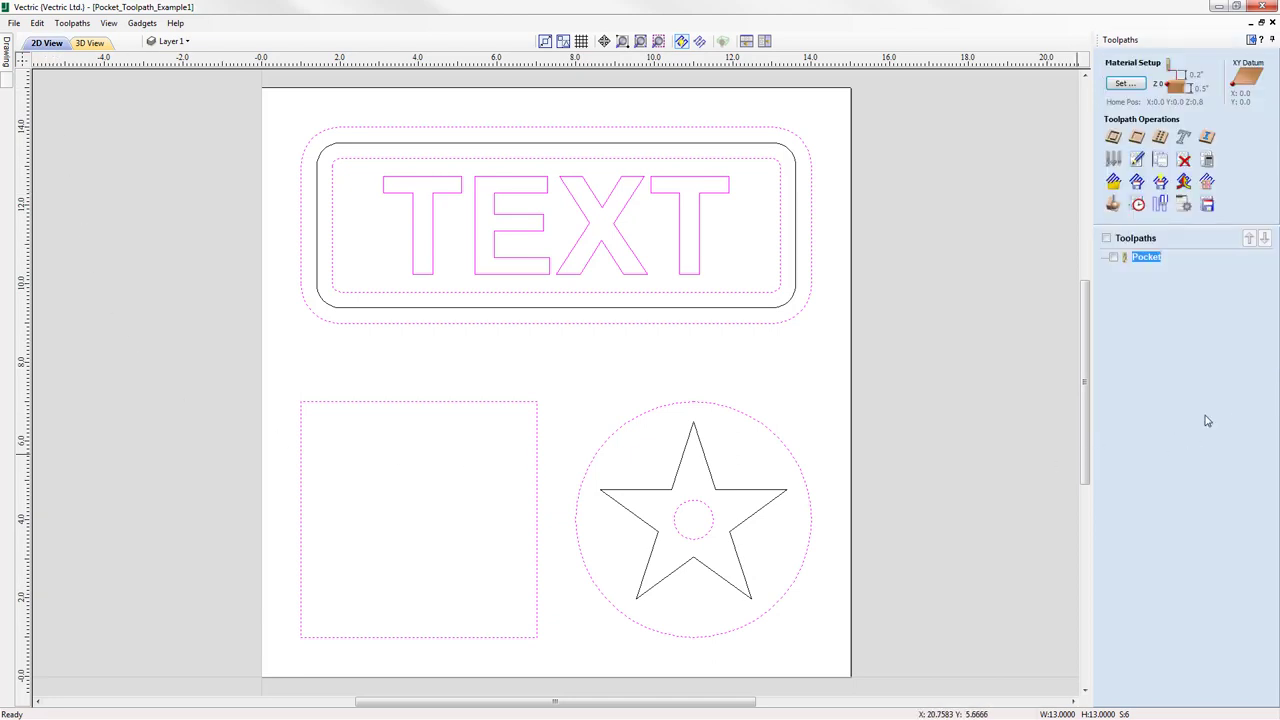
double_click(1148, 258)
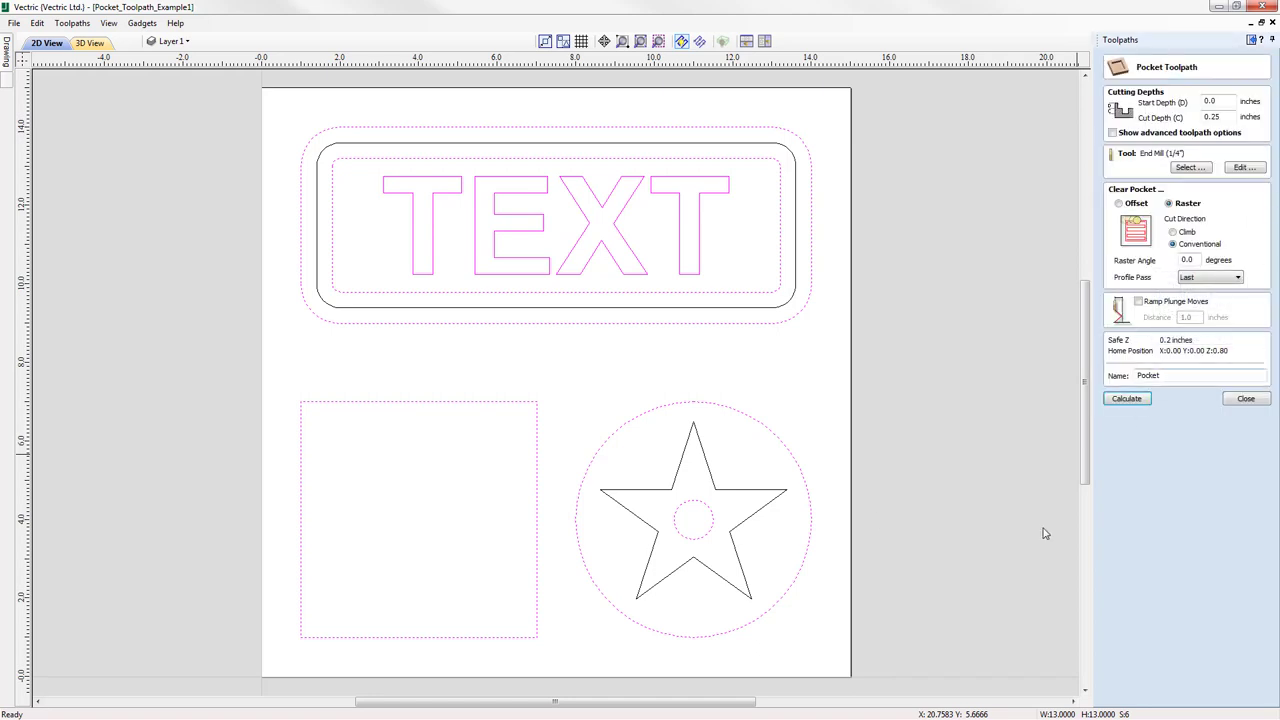
click(577, 376)
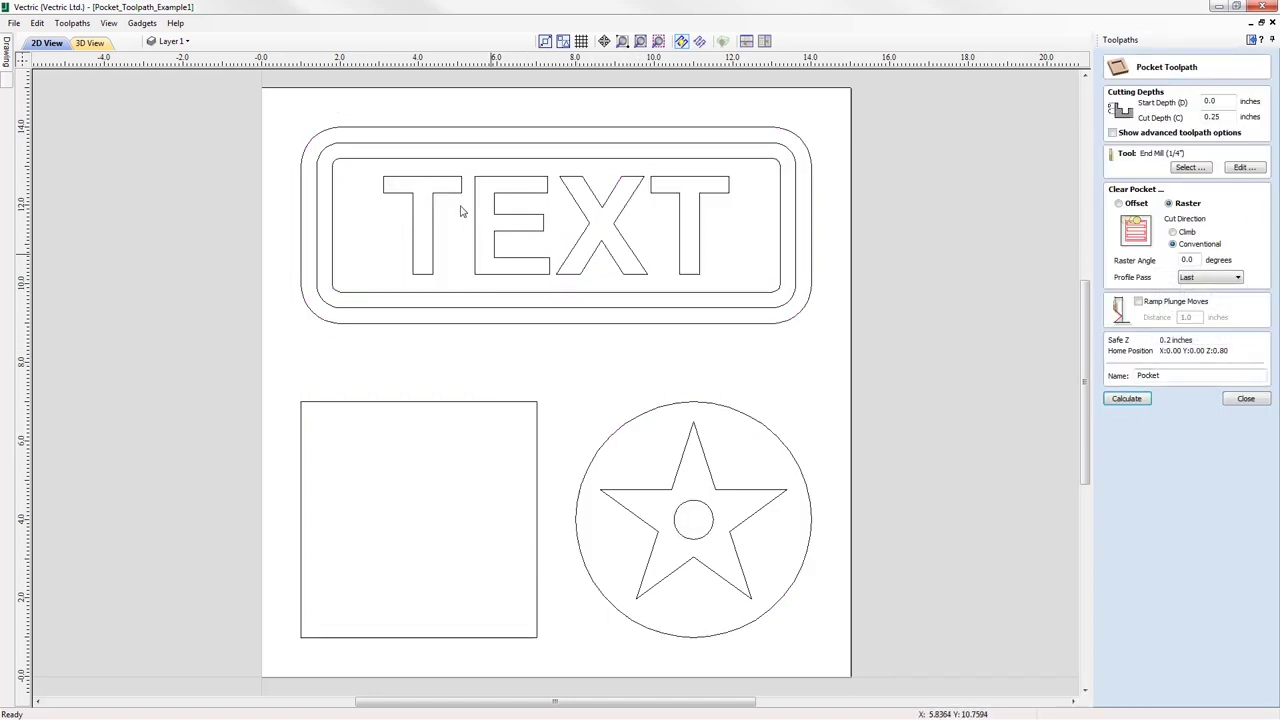
drag(269, 93, 865, 685)
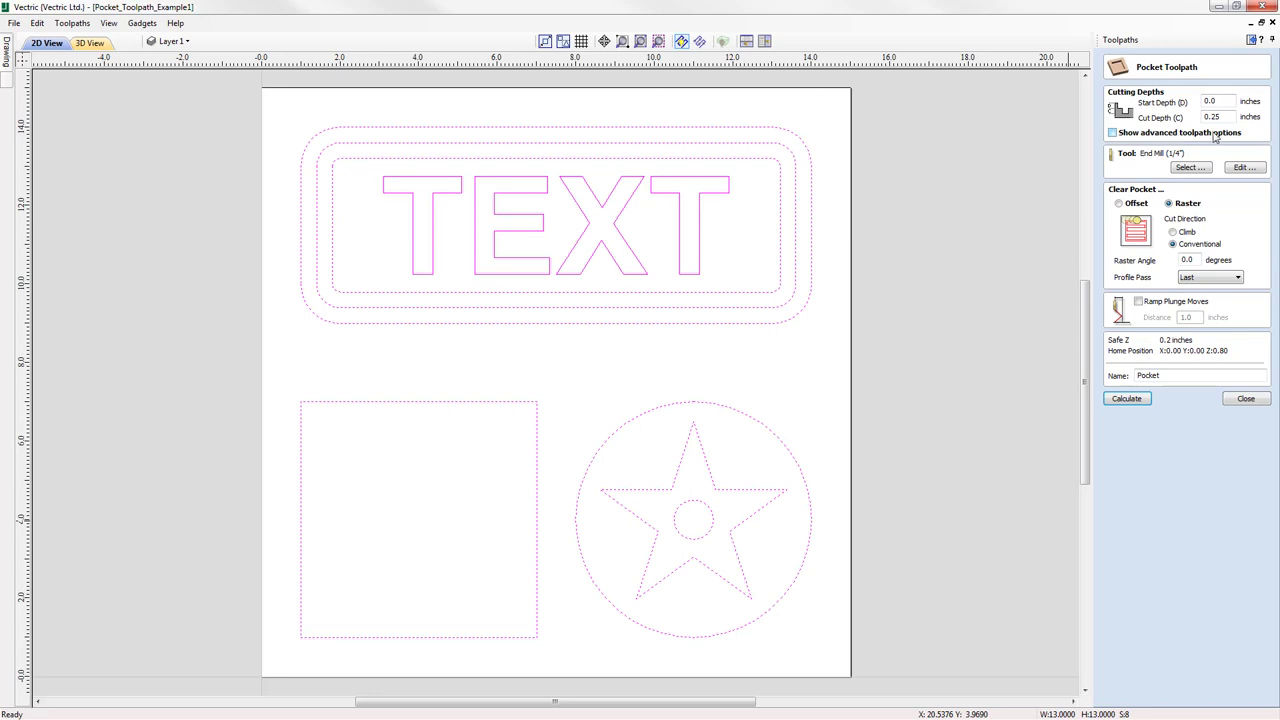
Show the advanced toolpath options and set the 1/4" end mill's pass depth to 0.1 inches
click(1114, 134)
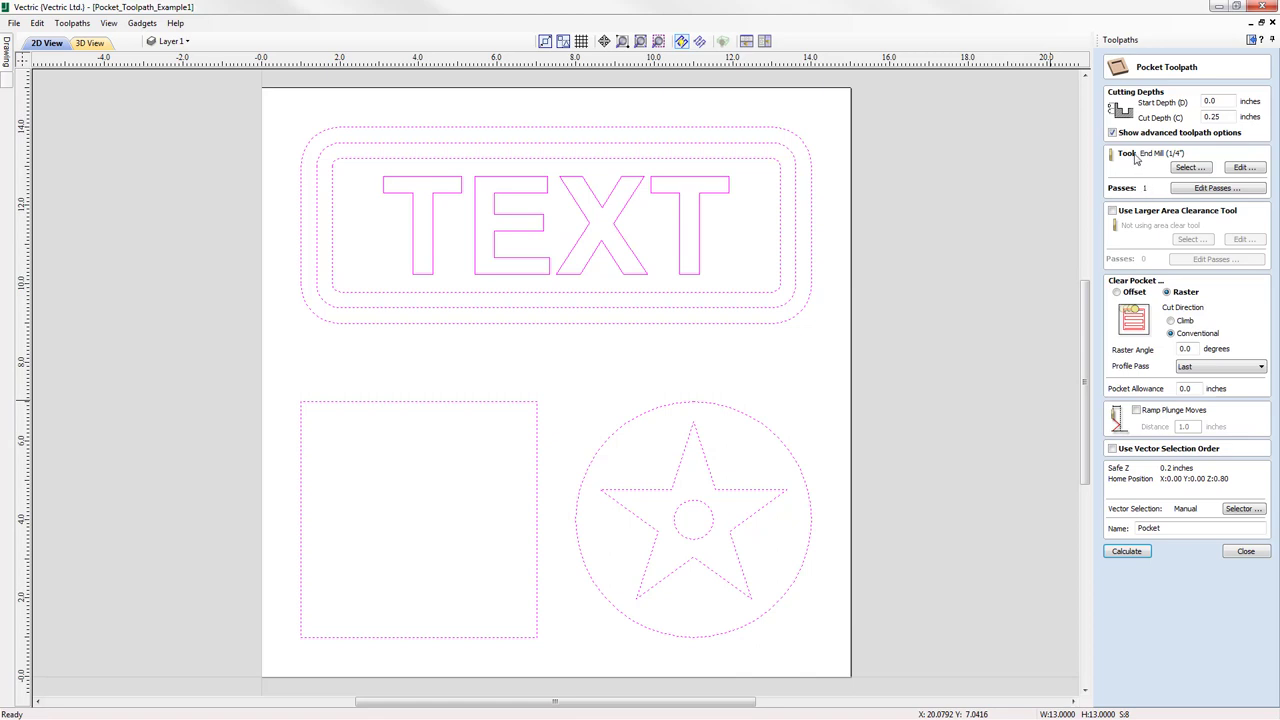
click(1114, 133)
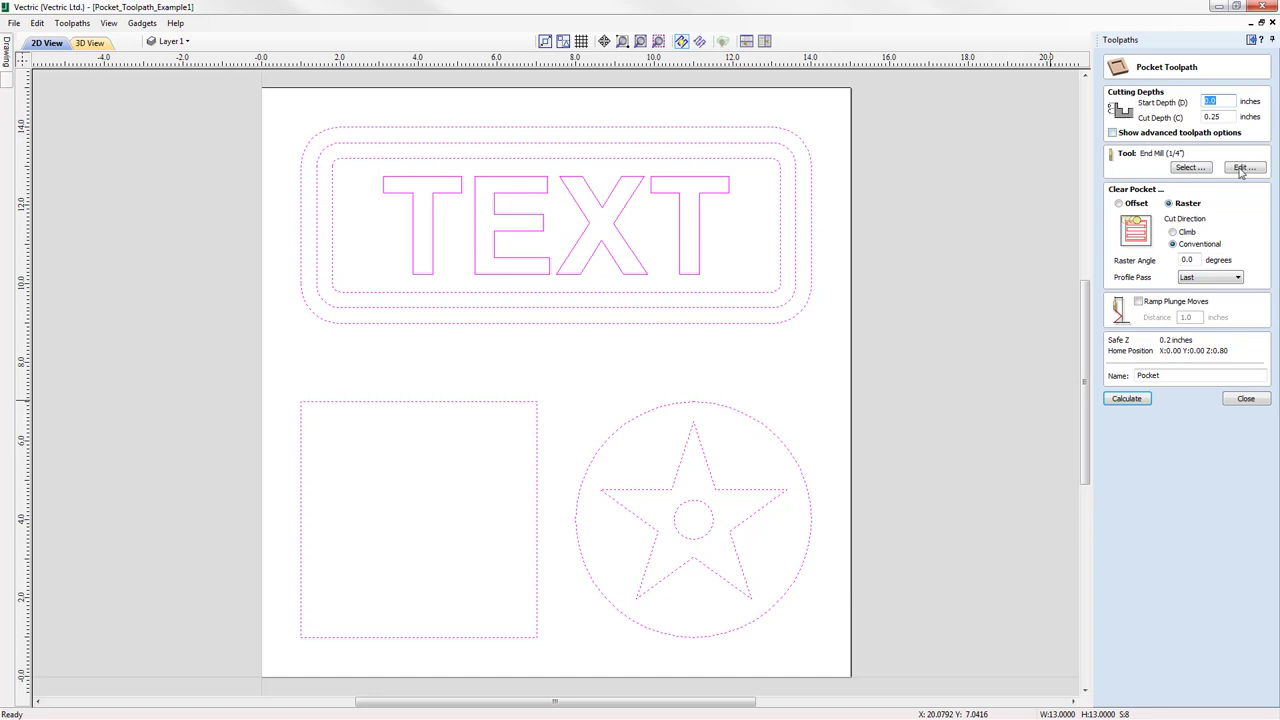
click(1128, 134)
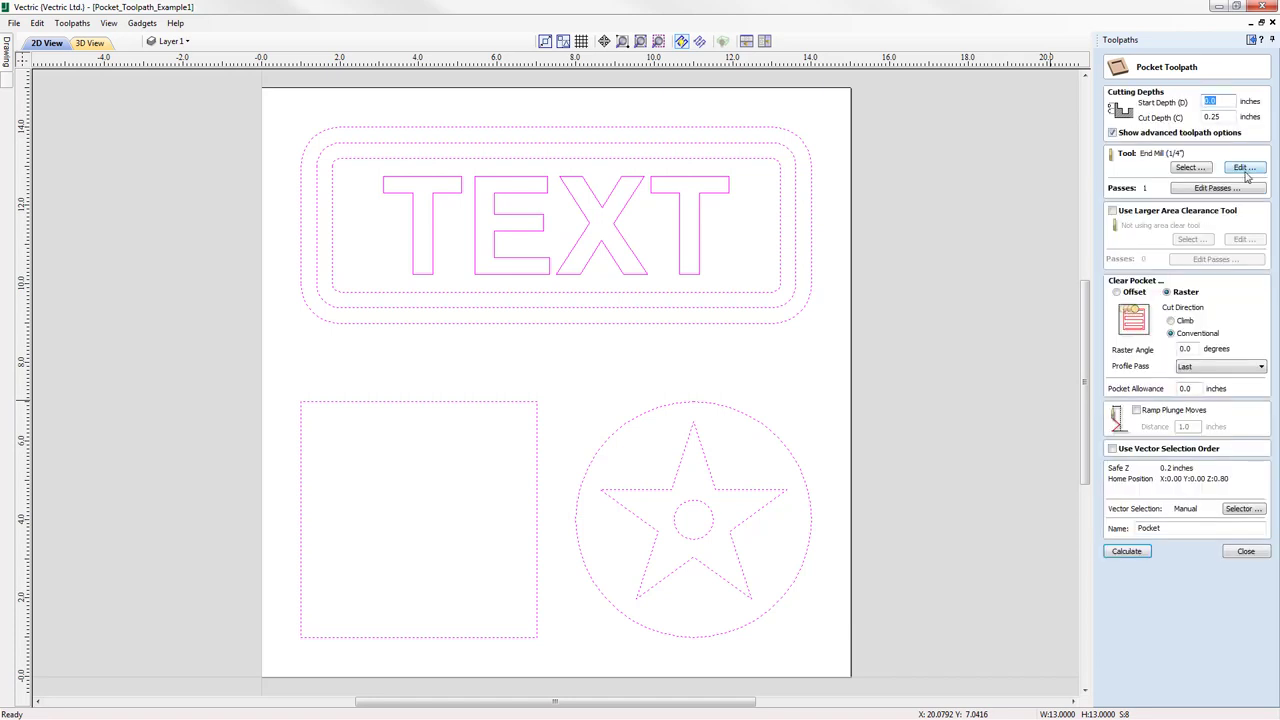
click(1243, 170)
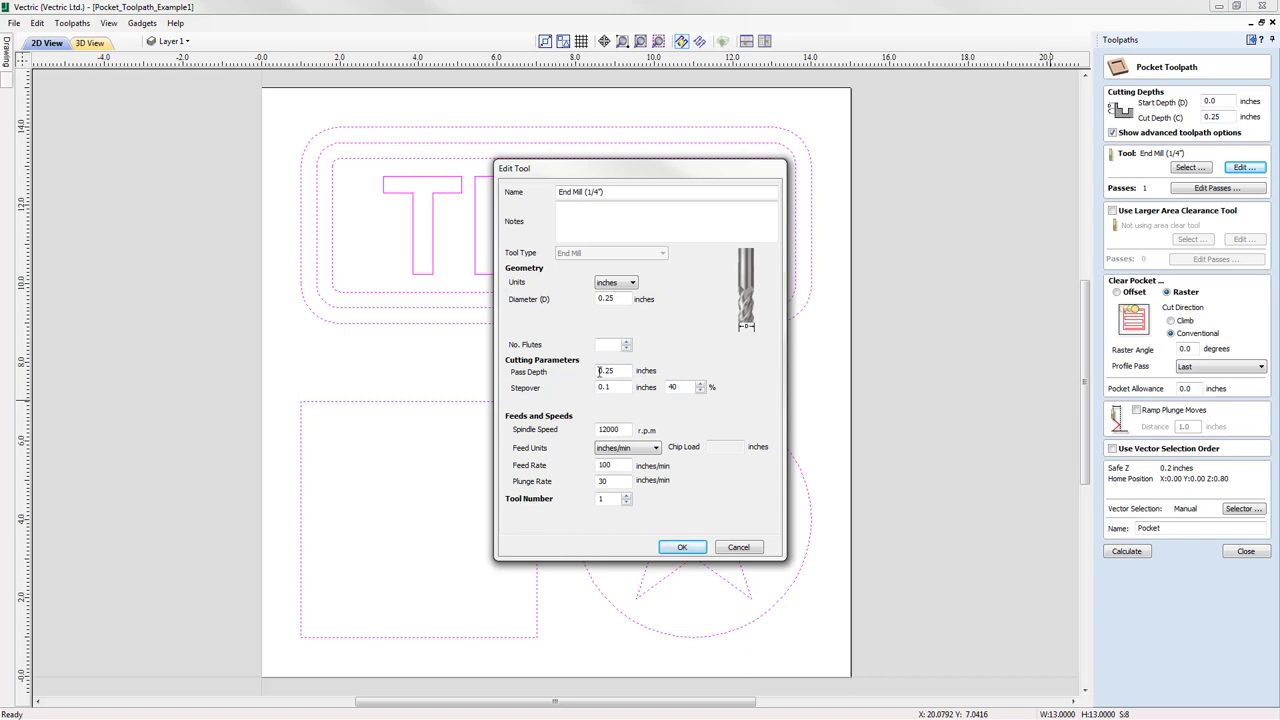
drag(604, 371, 619, 370)
click(681, 549)
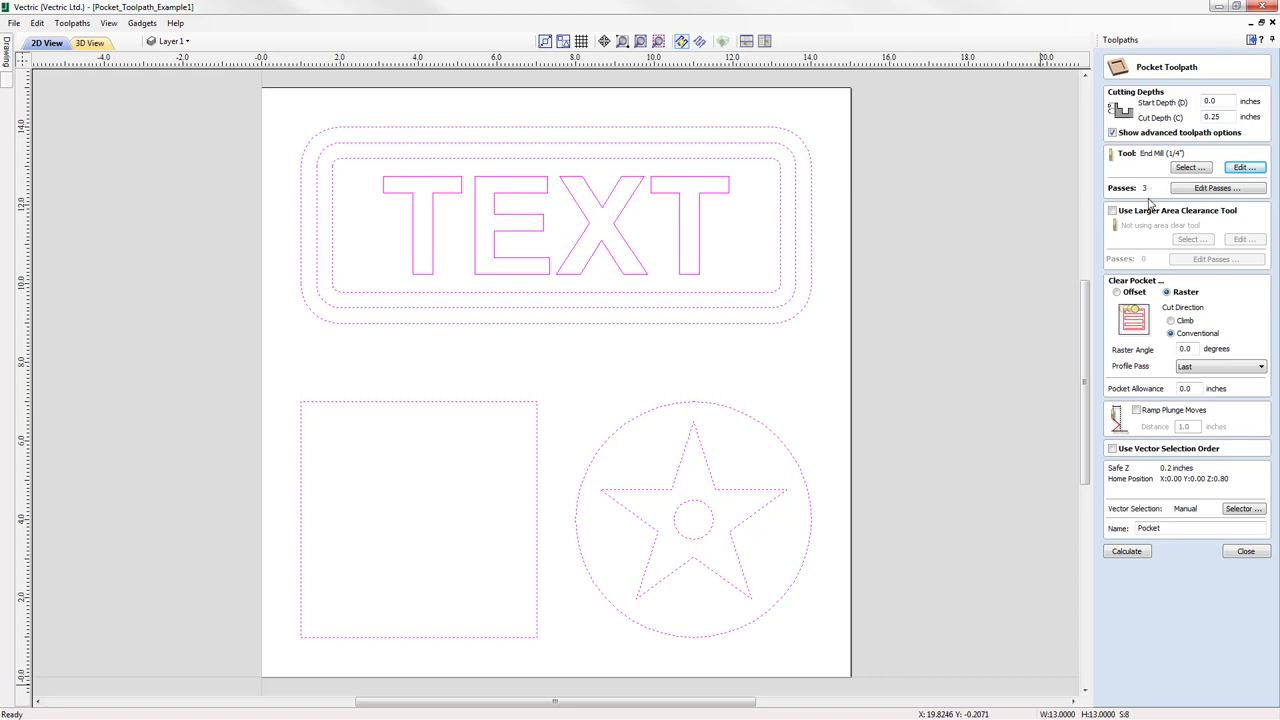
Open the pass depth settings and populate the passes with the exact tool pass depth maintained
click(1225, 189)
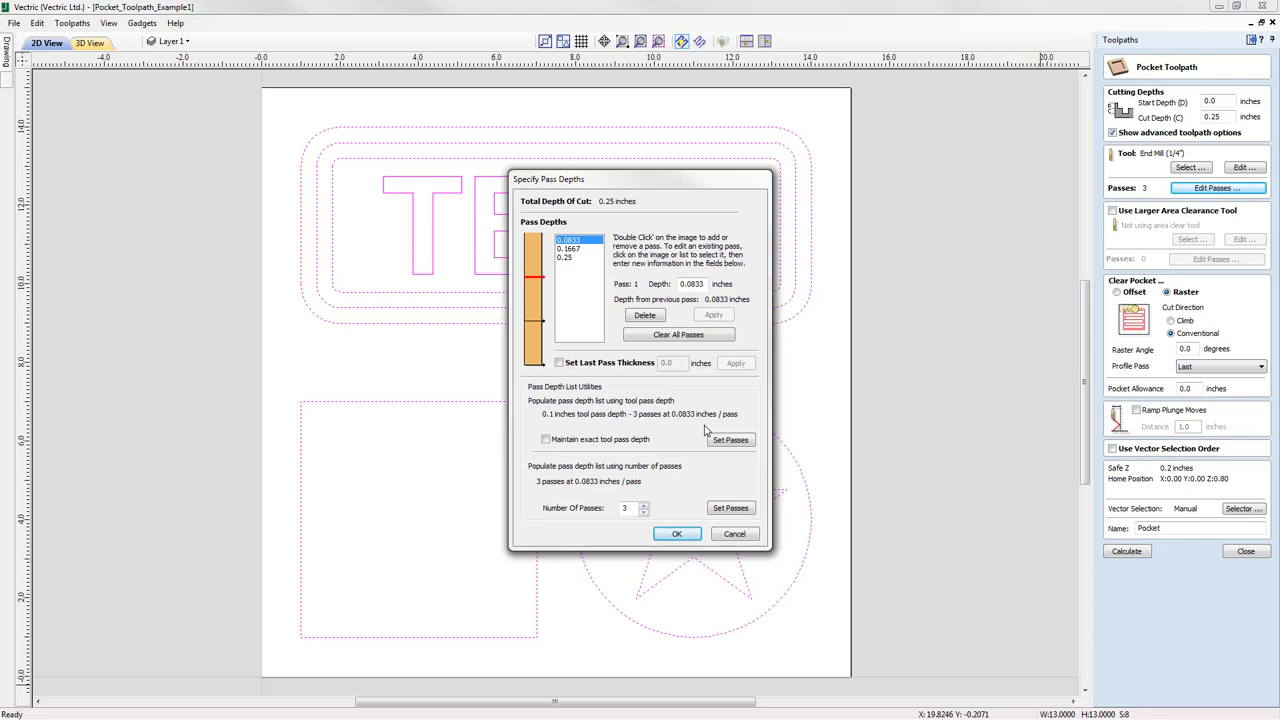
click(545, 440)
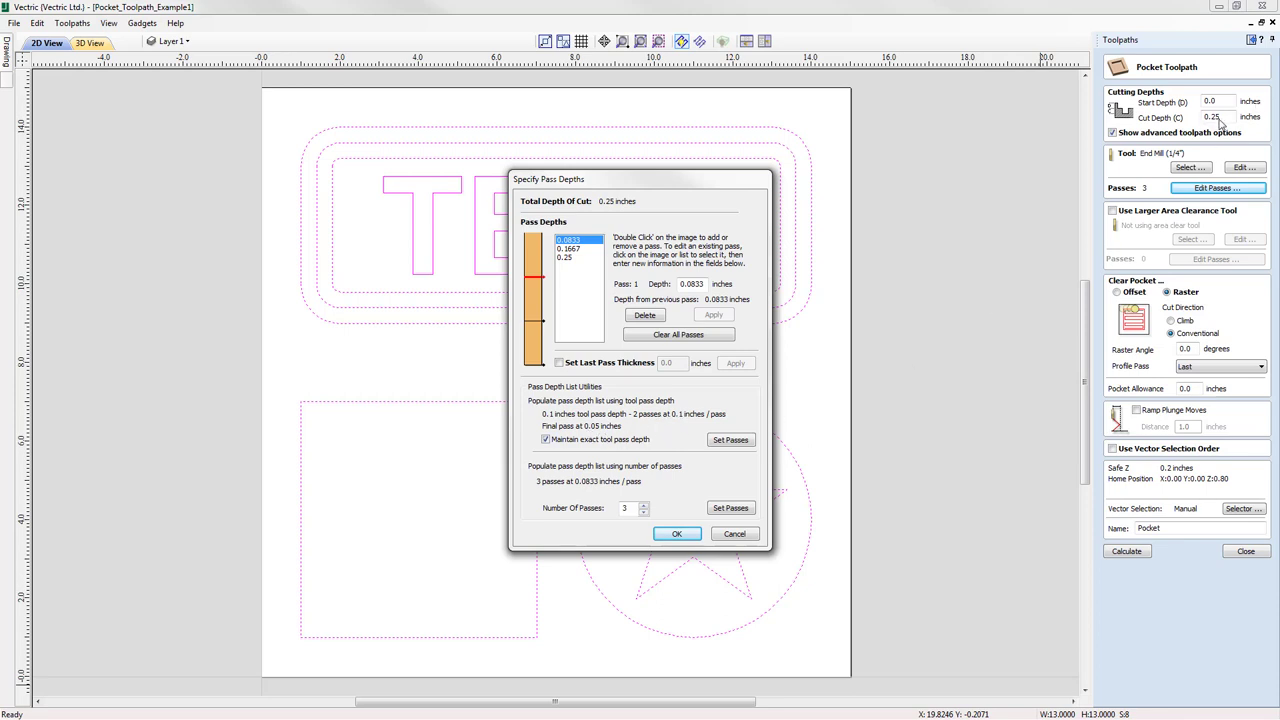
click(730, 441)
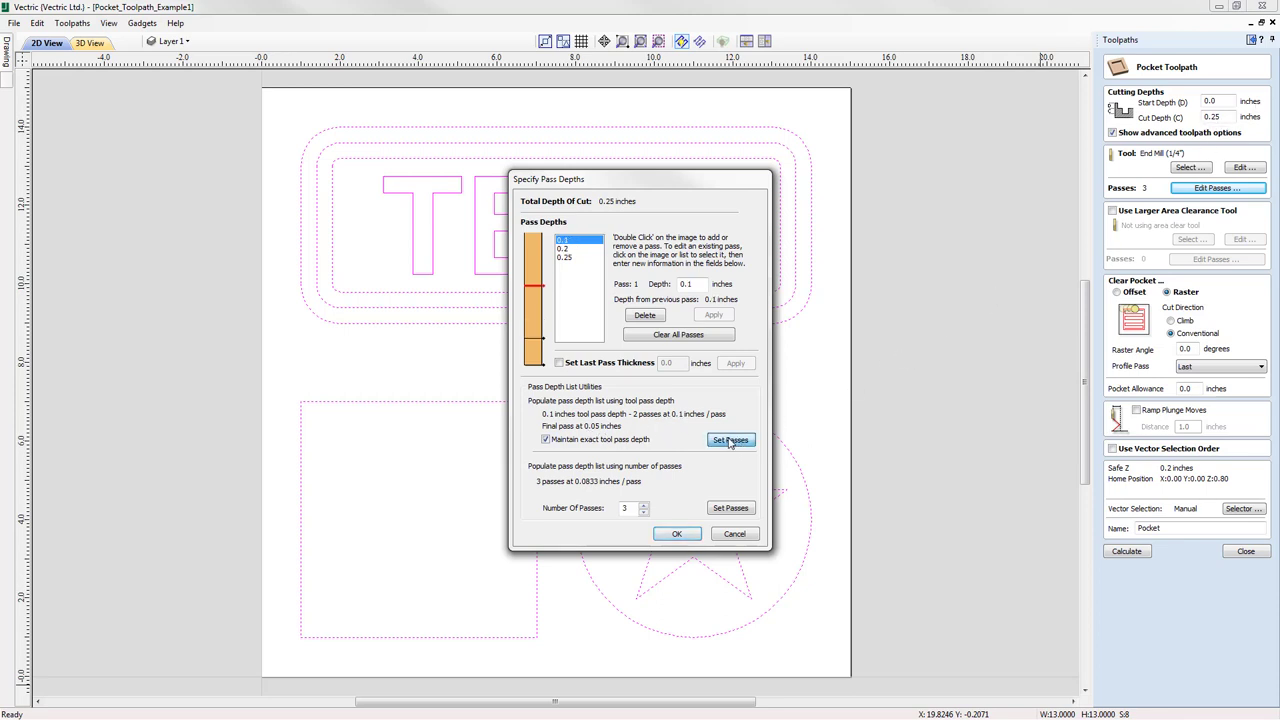
Examine the depth of each pass in the list and its location on the material depth diagram
click(564, 249)
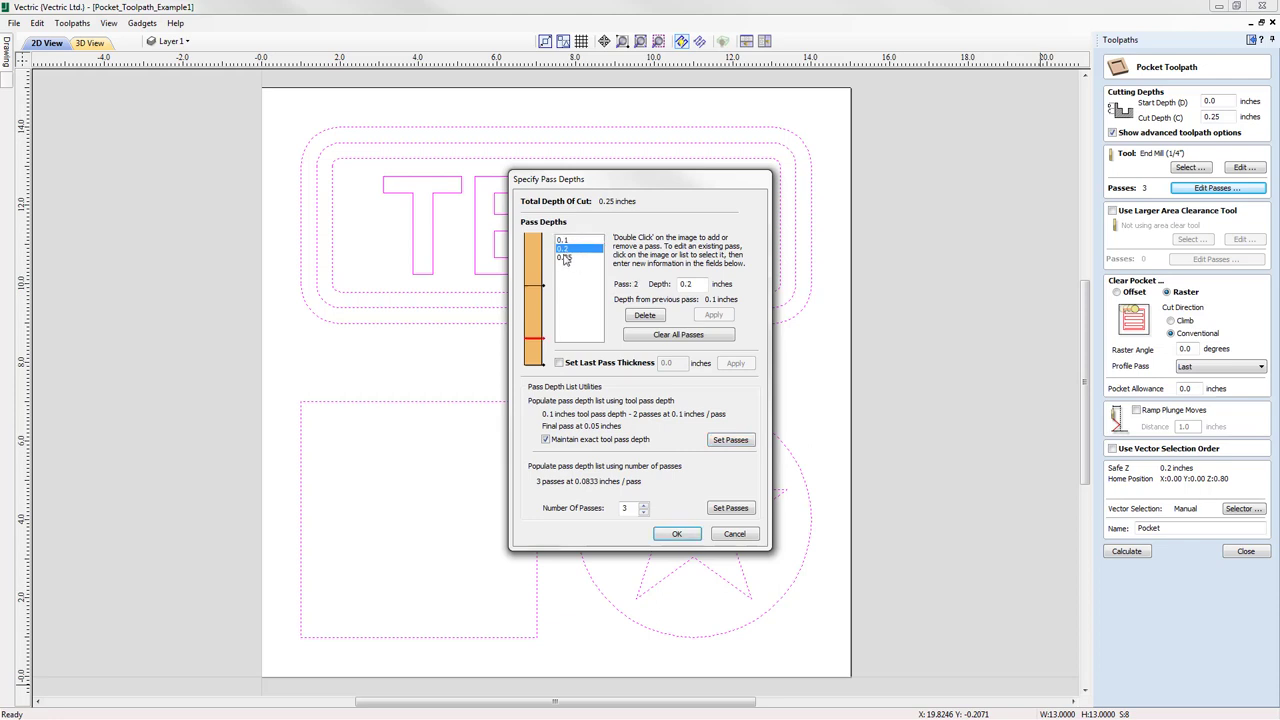
click(567, 258)
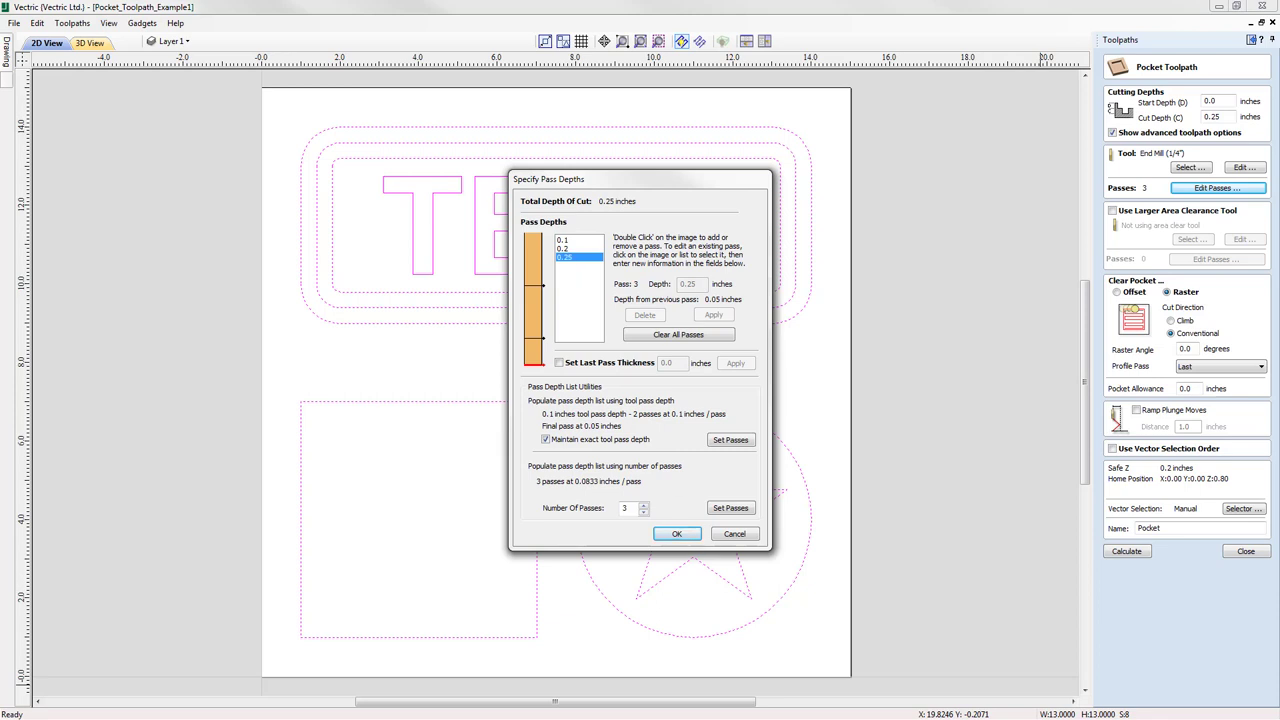
click(566, 240)
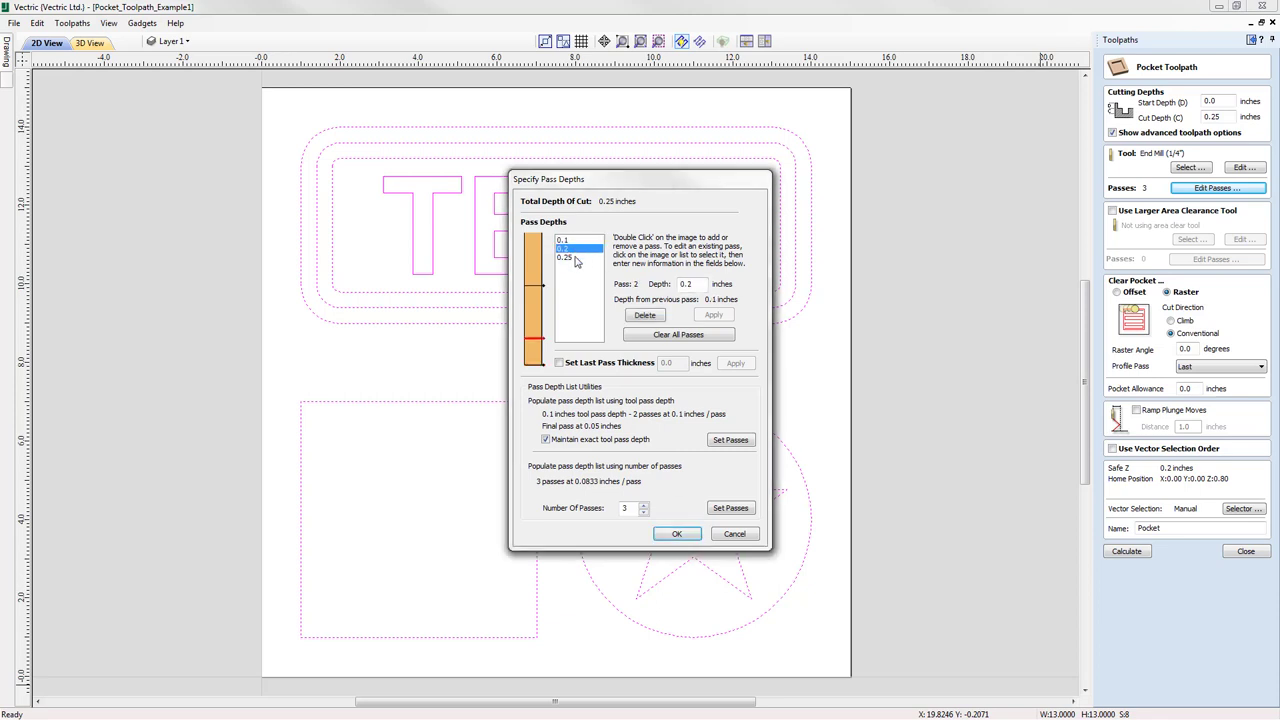
click(574, 256)
click(574, 248)
click(575, 241)
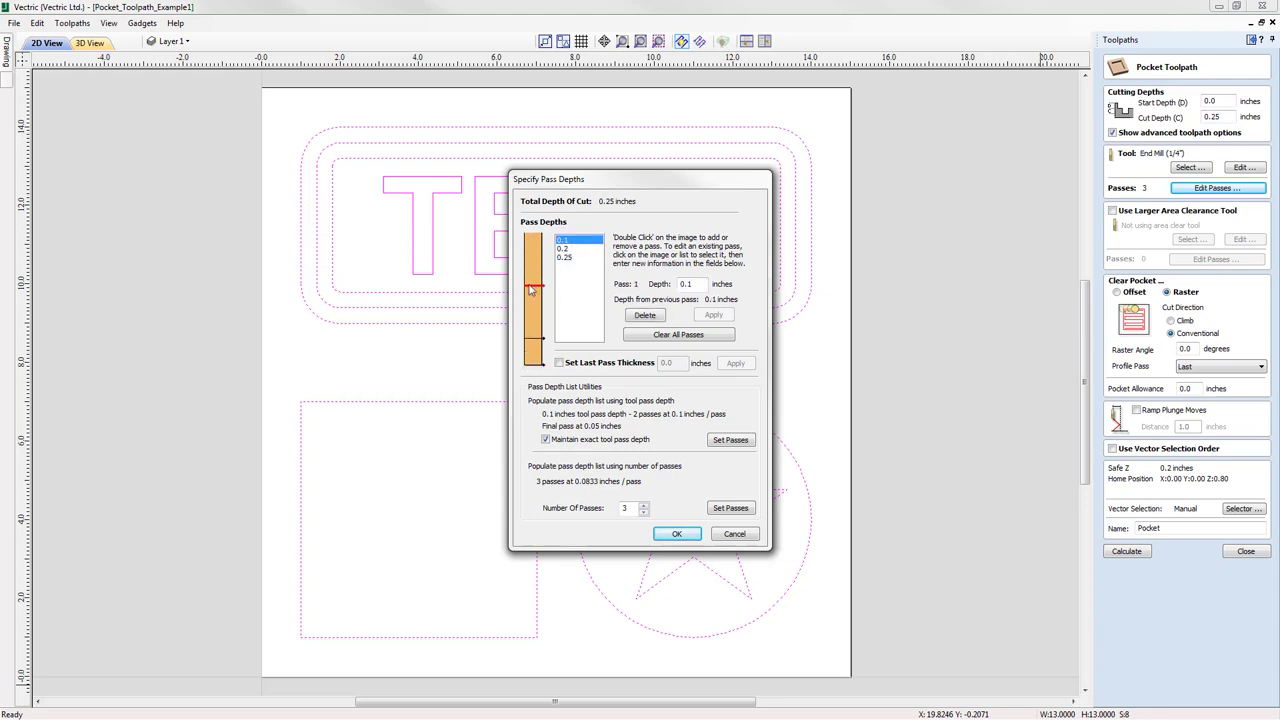
click(568, 248)
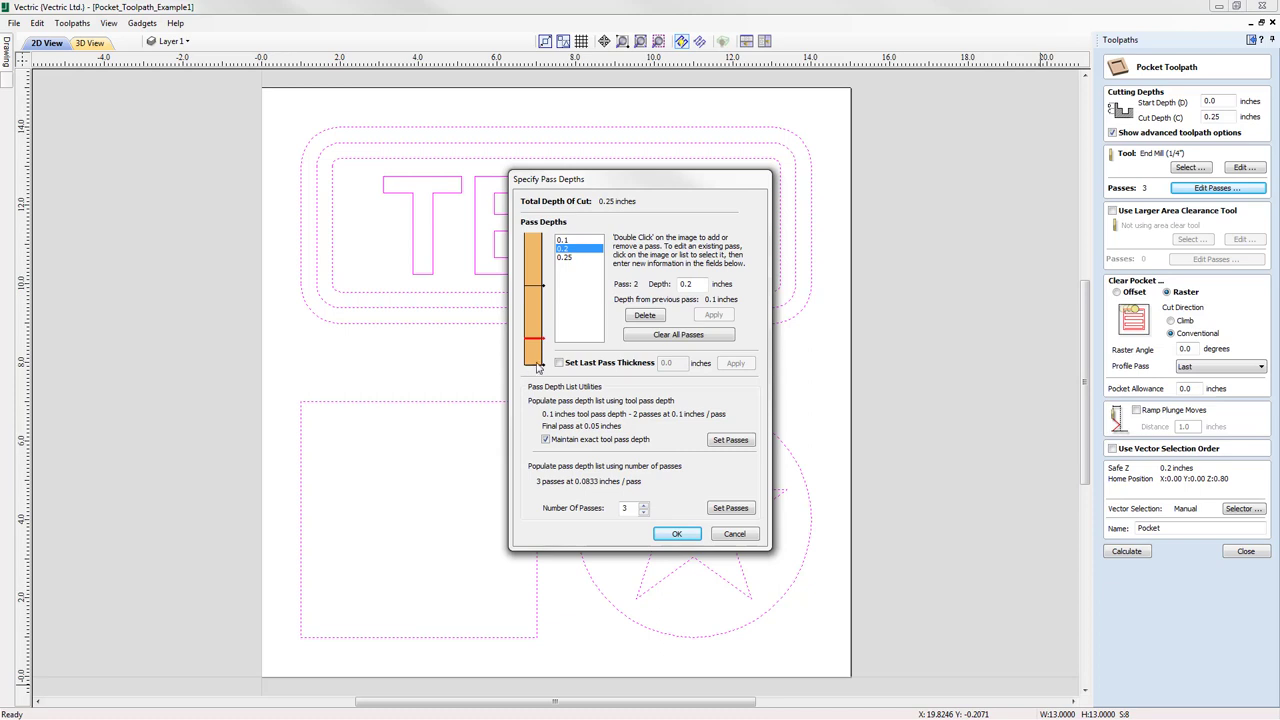
click(570, 241)
click(570, 258)
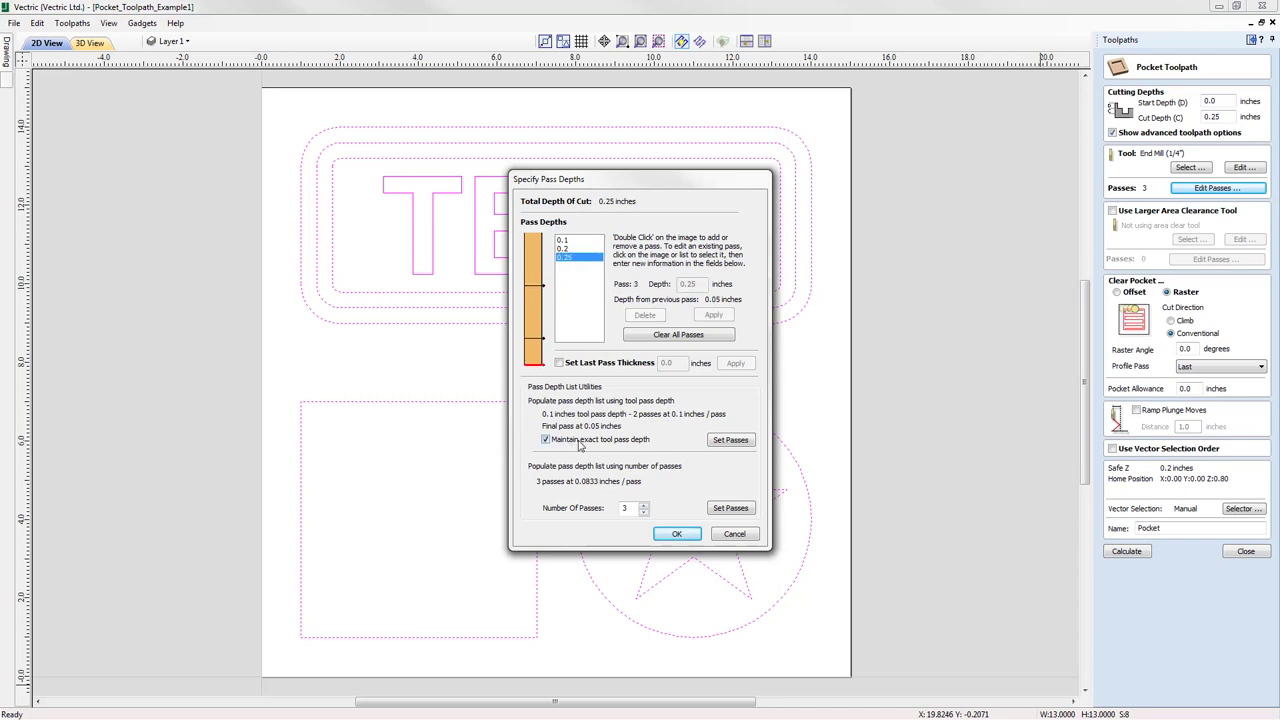
Turn off maintaining the exact tool pass depth and repopulate the pass list from the tool pass depth
click(546, 440)
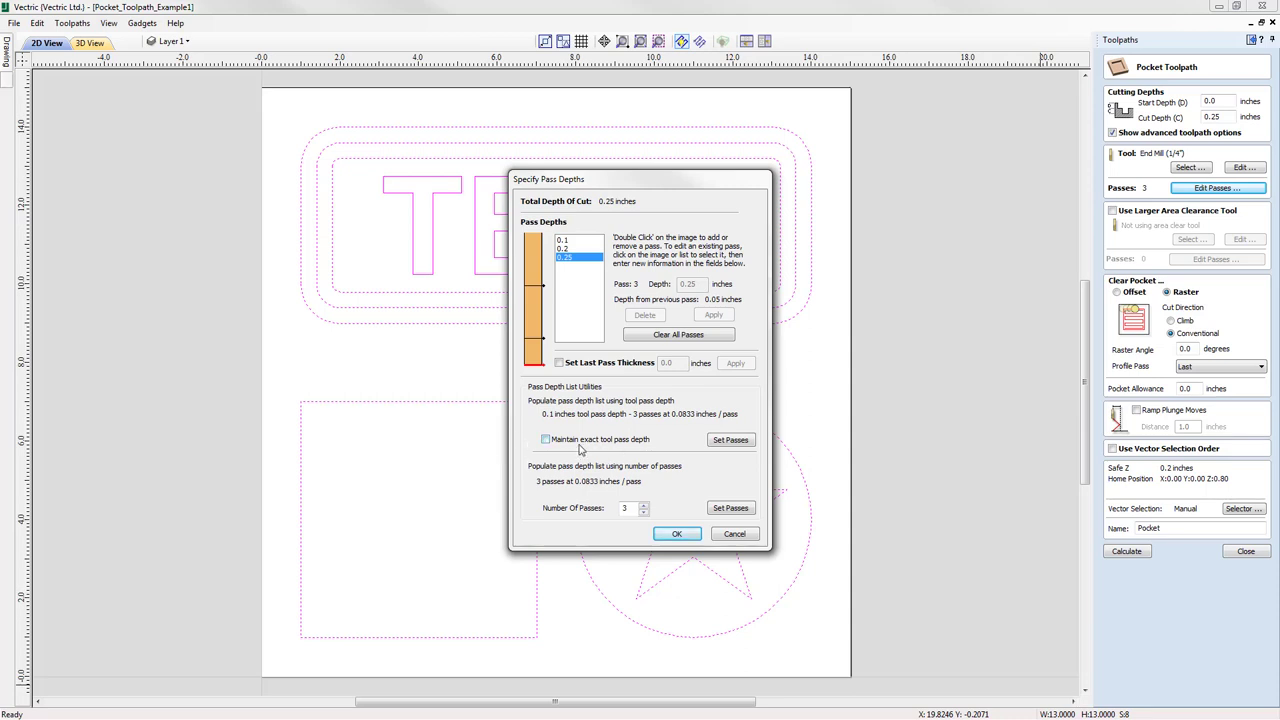
click(729, 441)
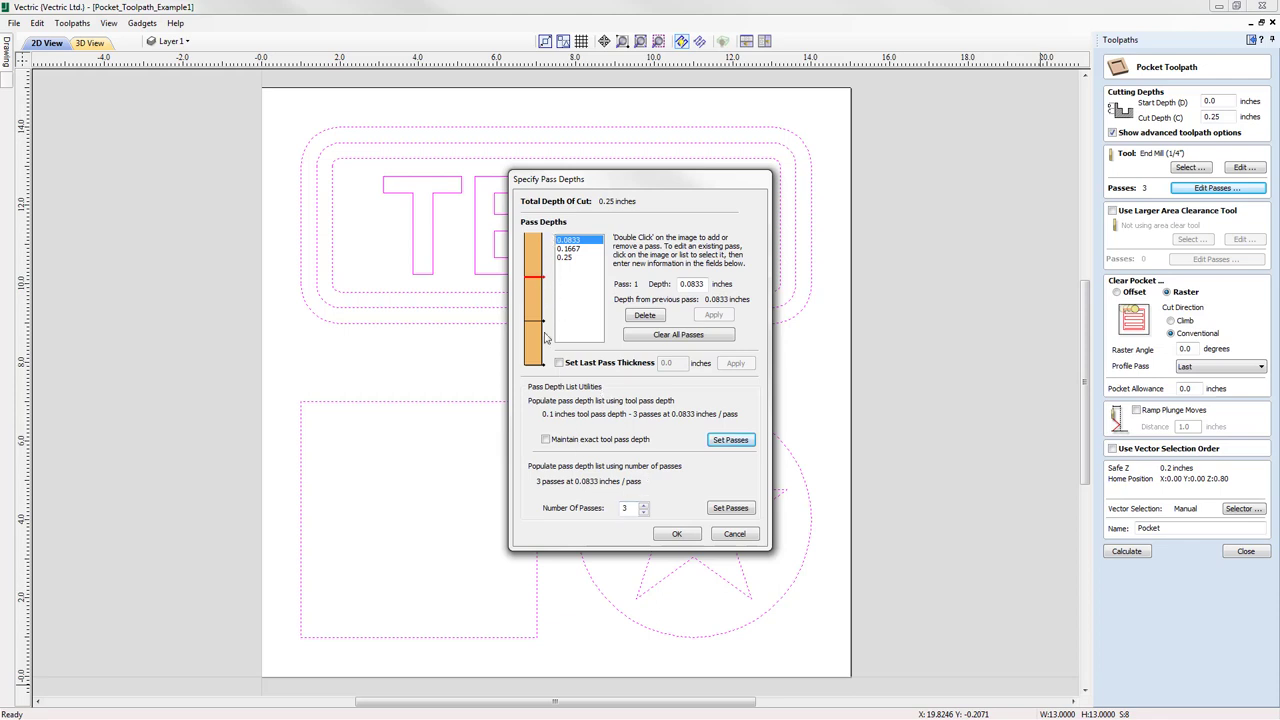
Increase the number of passes to 8
click(644, 504)
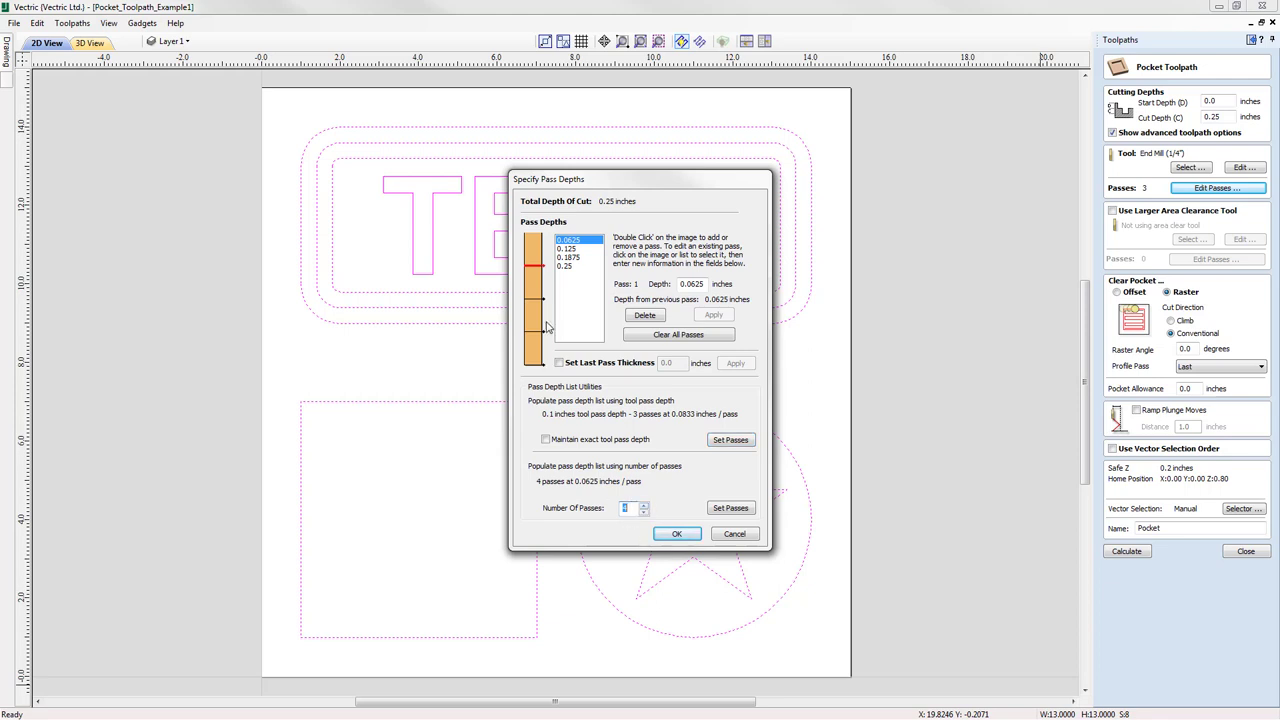
click(645, 505)
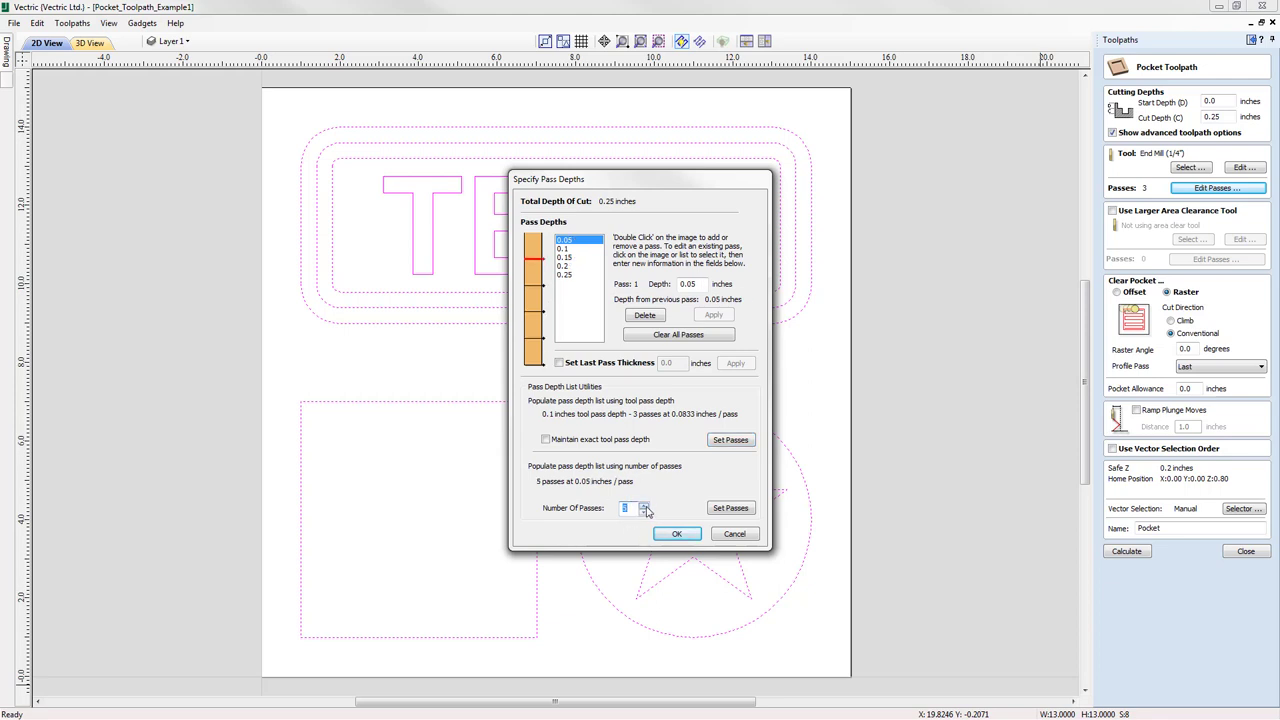
click(645, 505)
click(645, 505)
click(645, 505)
click(628, 507)
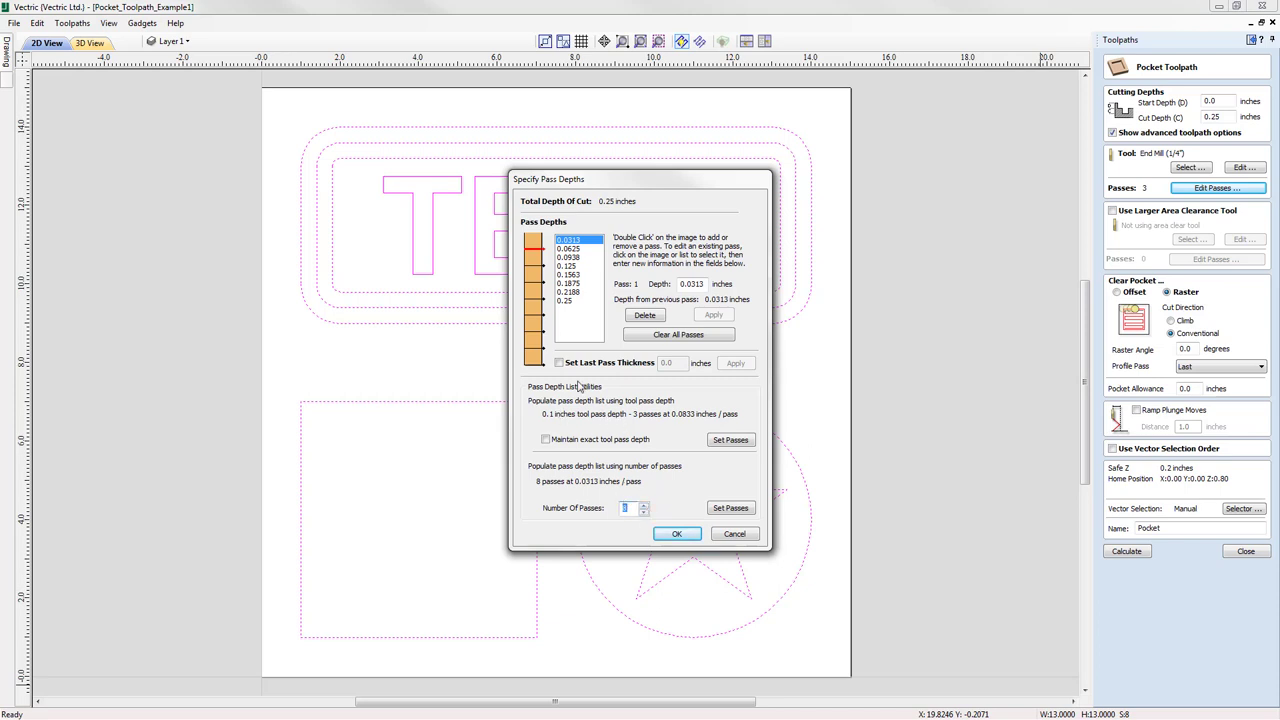
Add an extra pass at about 0.13 inches on the depth diagram and select other individual passes on it
click(535, 268)
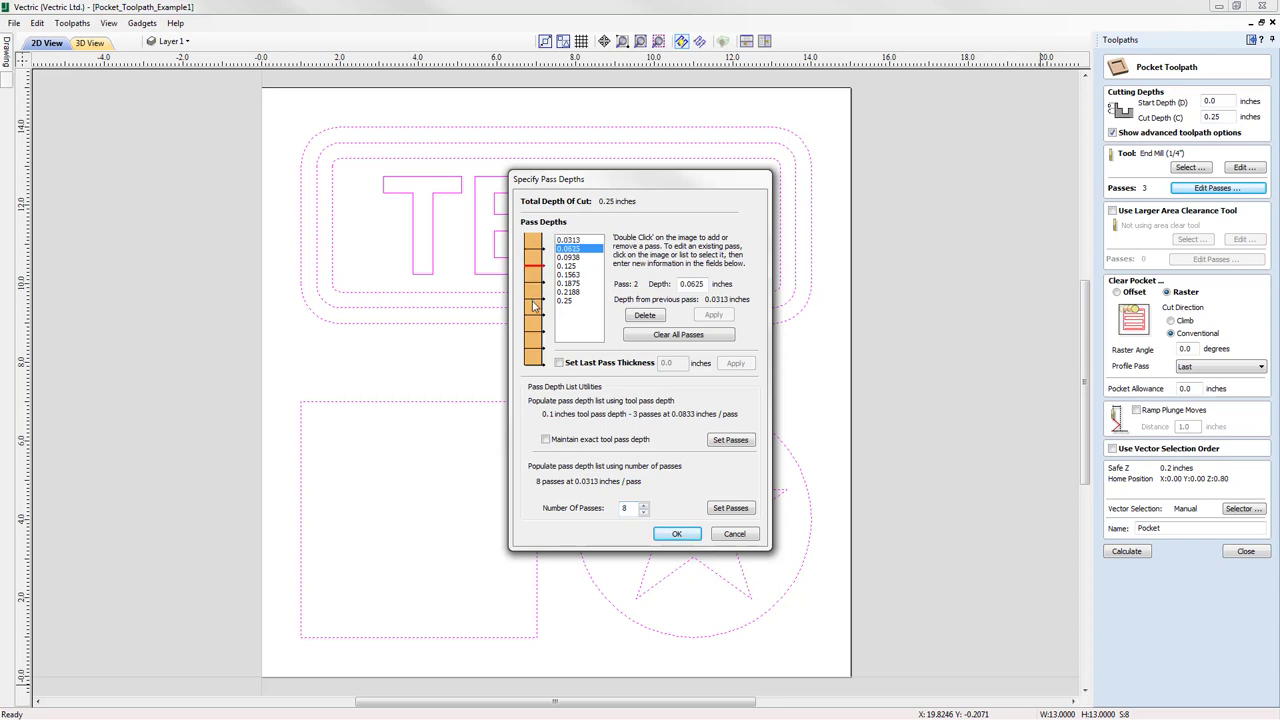
double_click(534, 301)
click(534, 286)
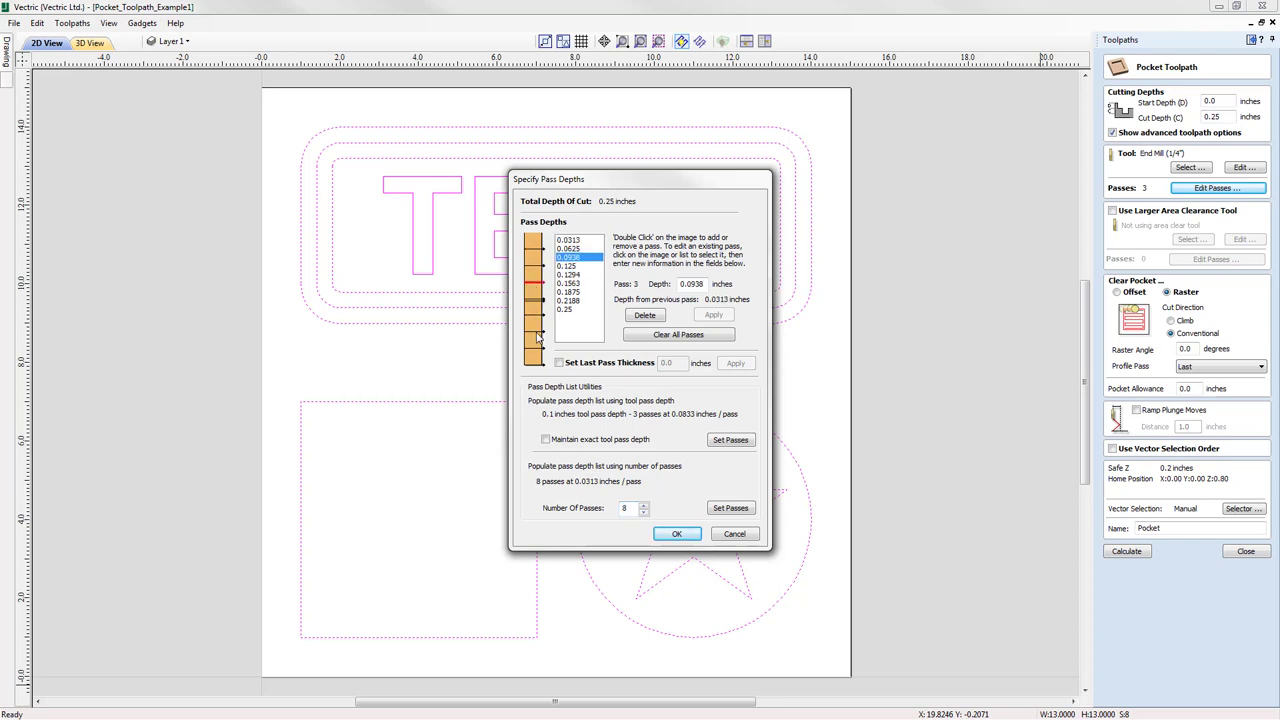
click(536, 332)
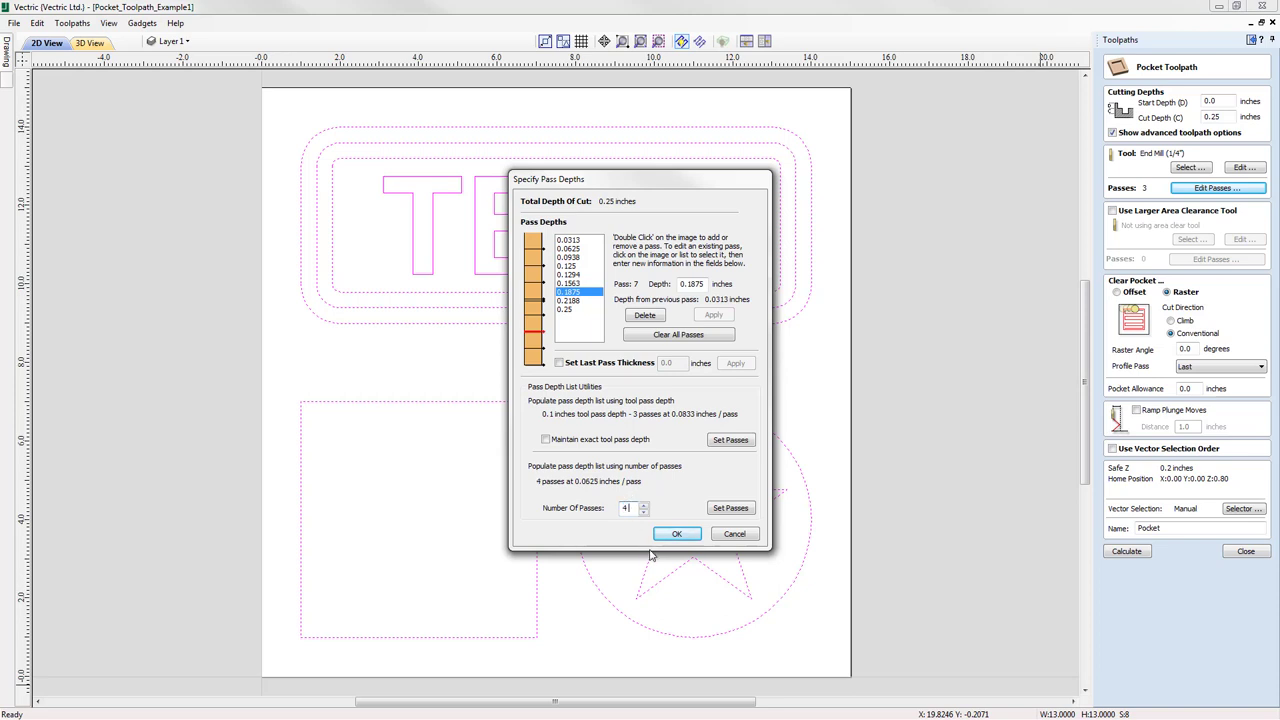
Populate the list with 4 equal passes and apply a last pass thickness of 0.02 inches
click(728, 509)
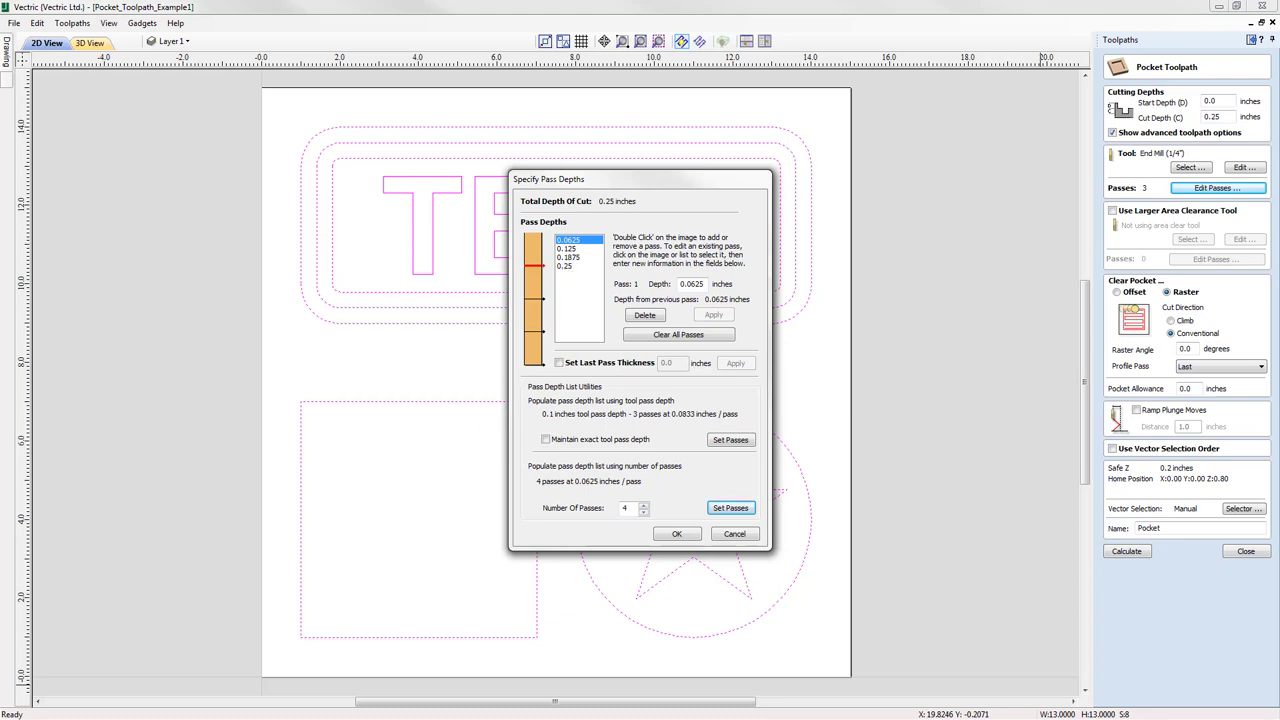
click(578, 368)
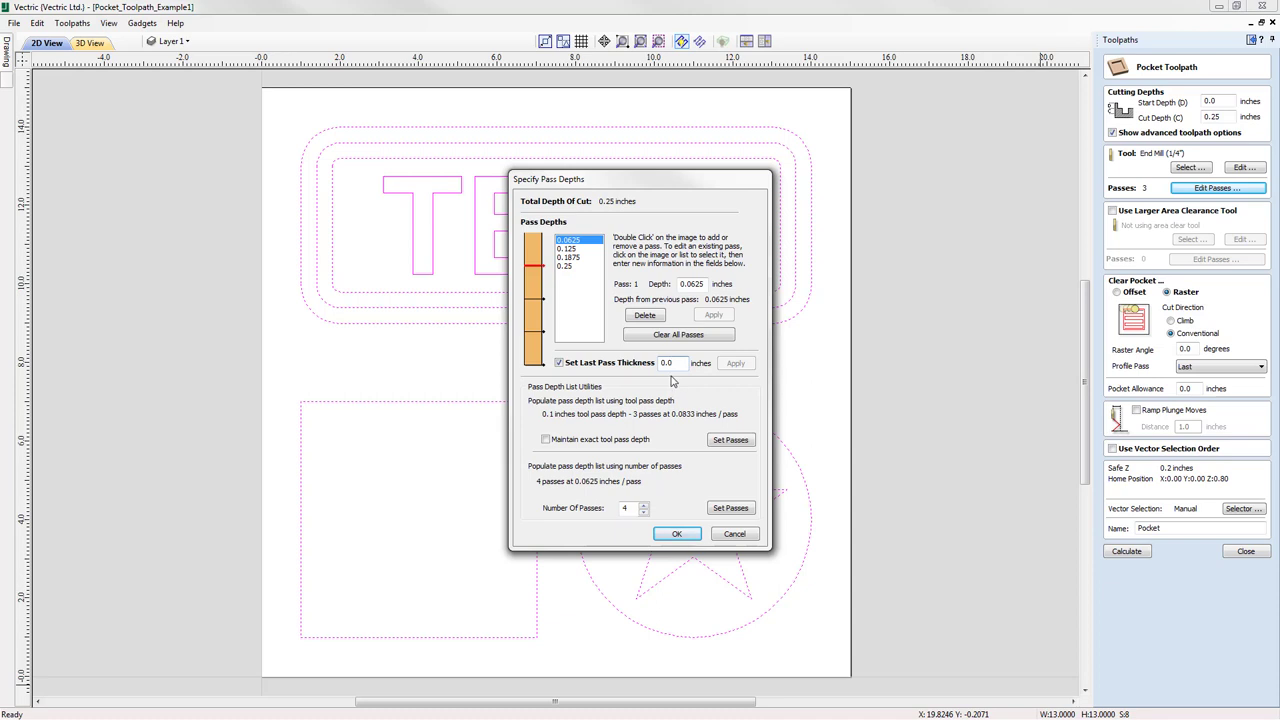
text(2)
key(BackSpace)
text(2)
click(737, 364)
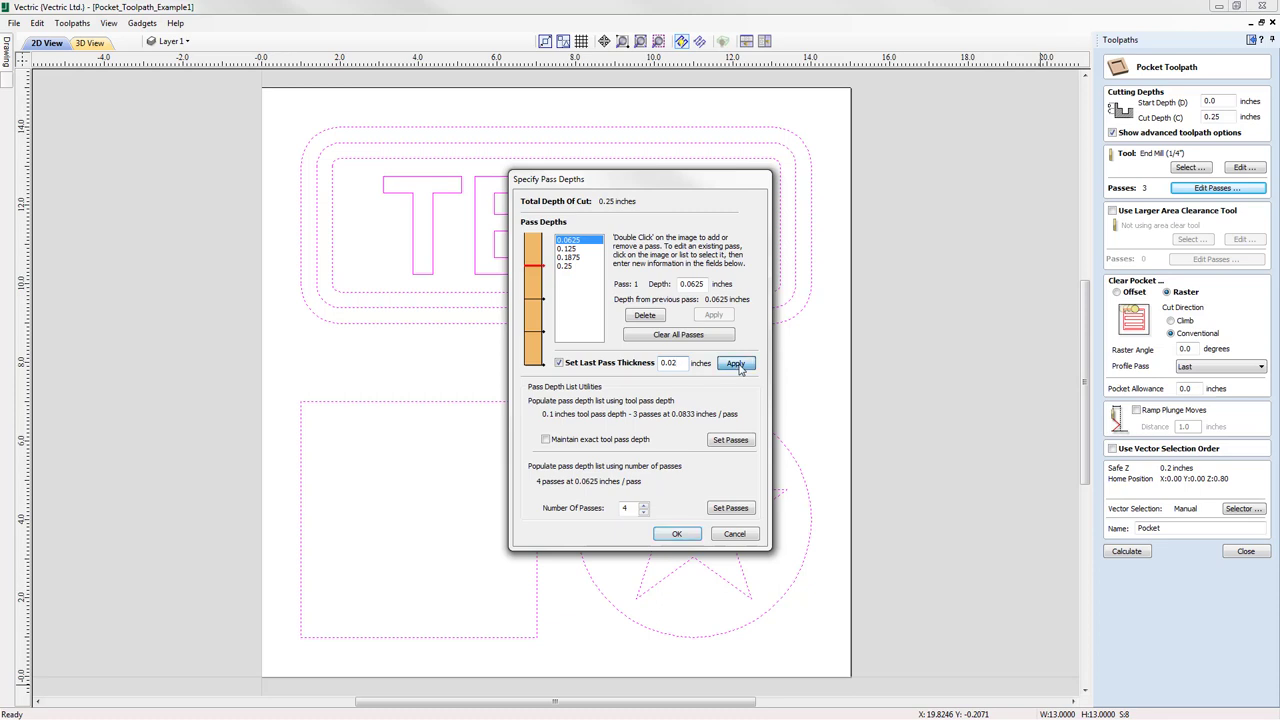
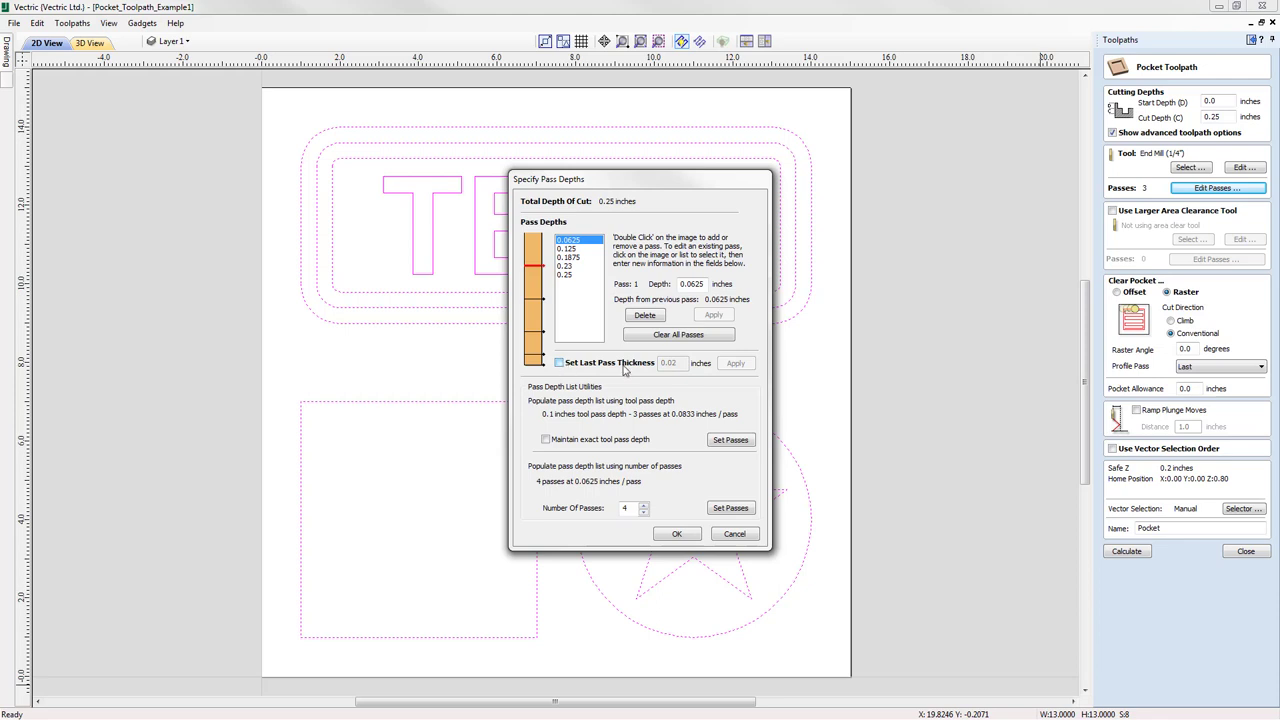
Turn off the last pass thickness, restore the 4 equal passes, and check the individual pass depths
click(731, 510)
click(572, 249)
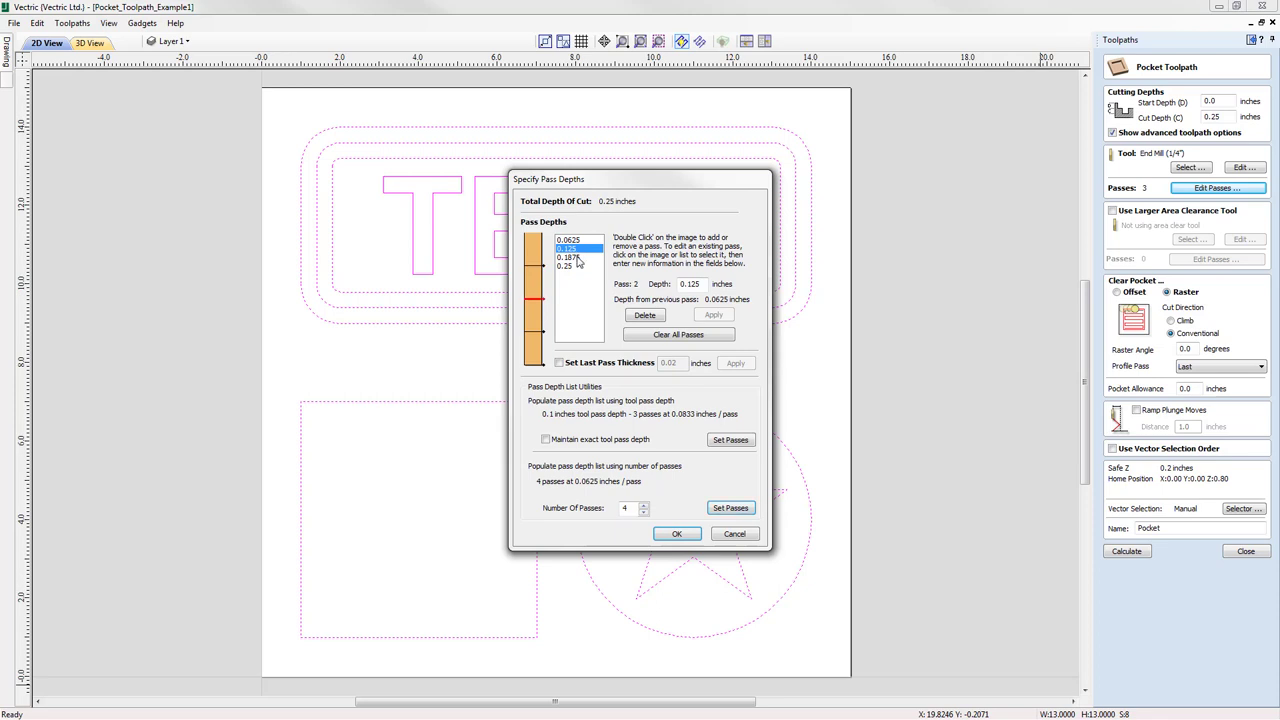
click(576, 257)
click(573, 266)
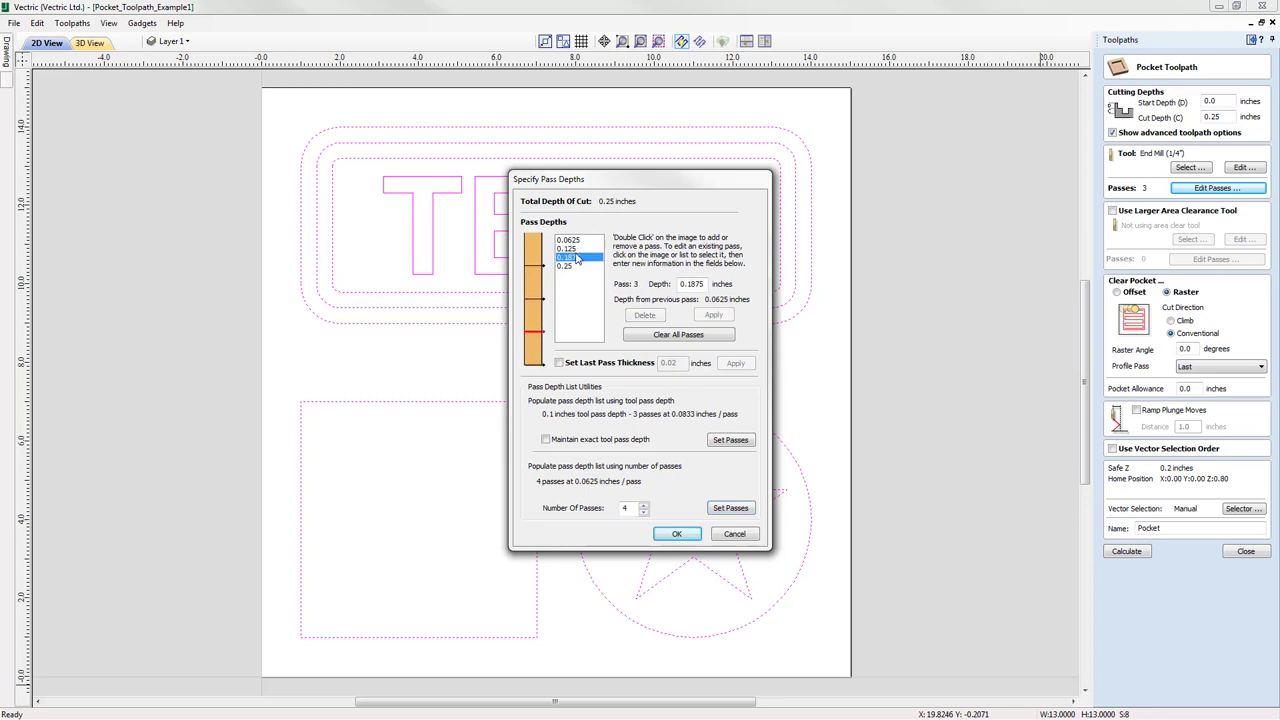
Delete the 0.125-inch pass, then set the 0.1875-inch pass to a depth of 0.15 inches and check the individual passes
click(573, 249)
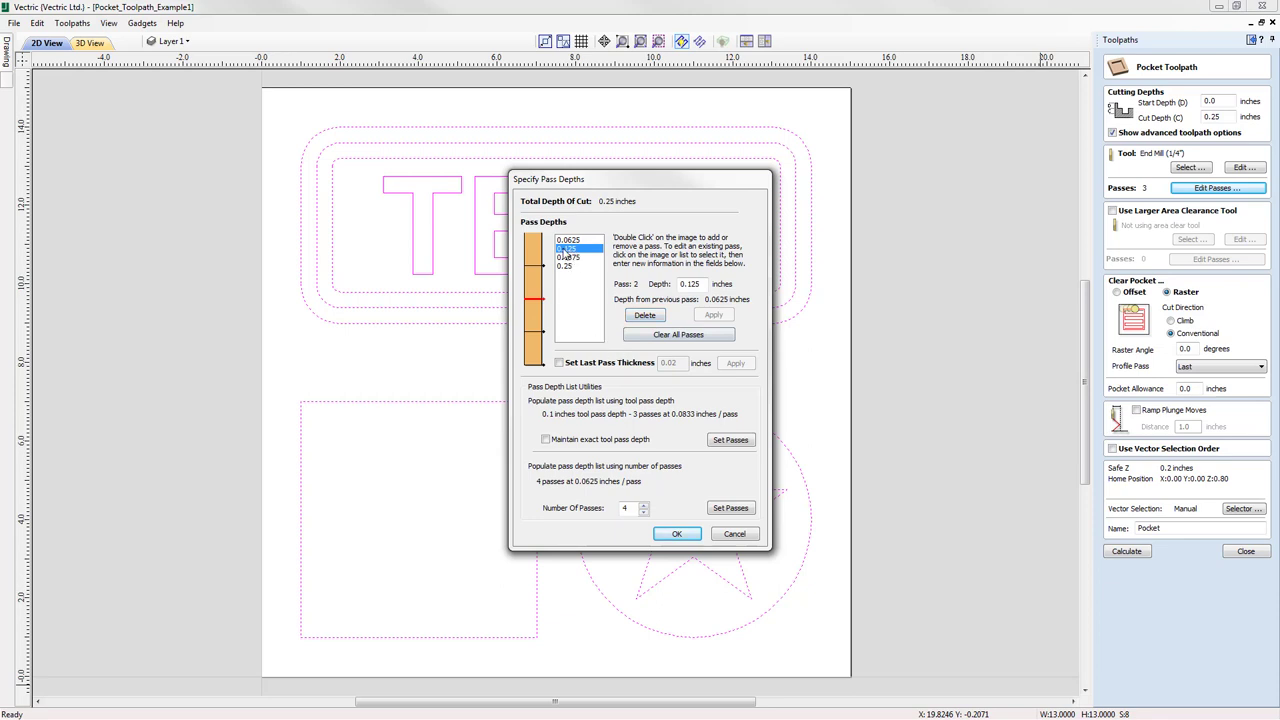
click(645, 316)
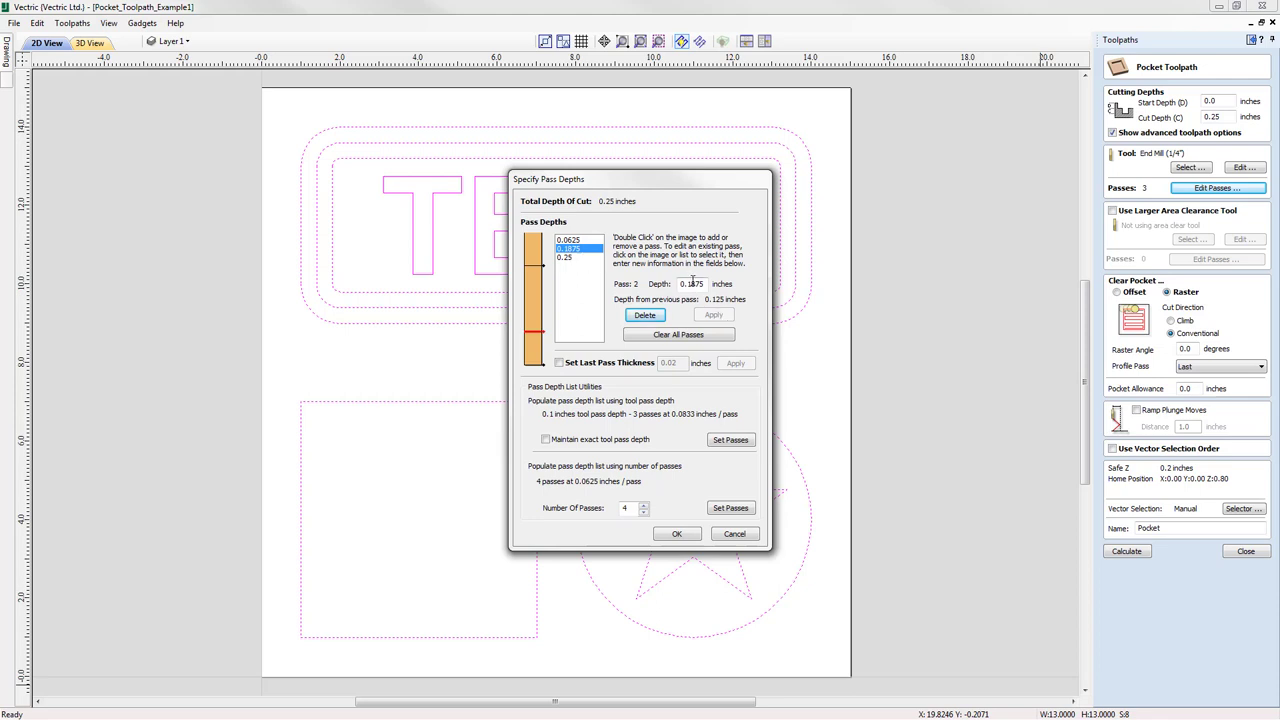
drag(692, 286, 708, 286)
text(5)
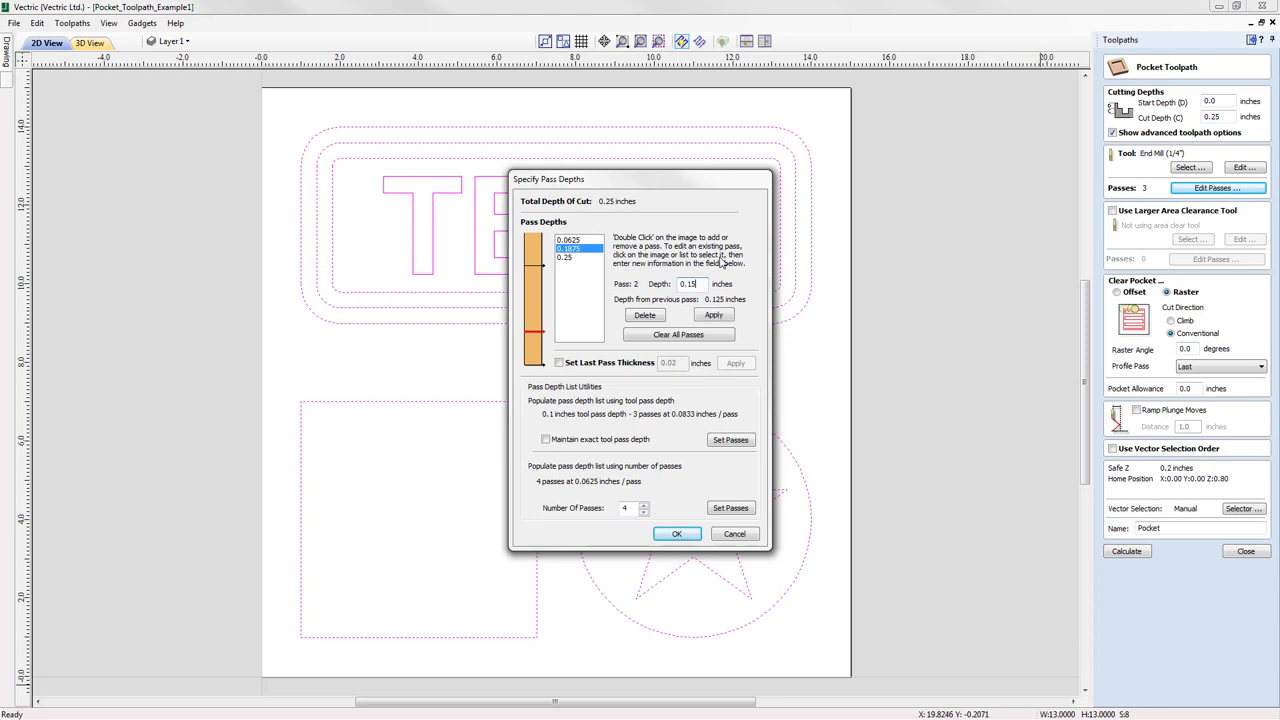
click(714, 316)
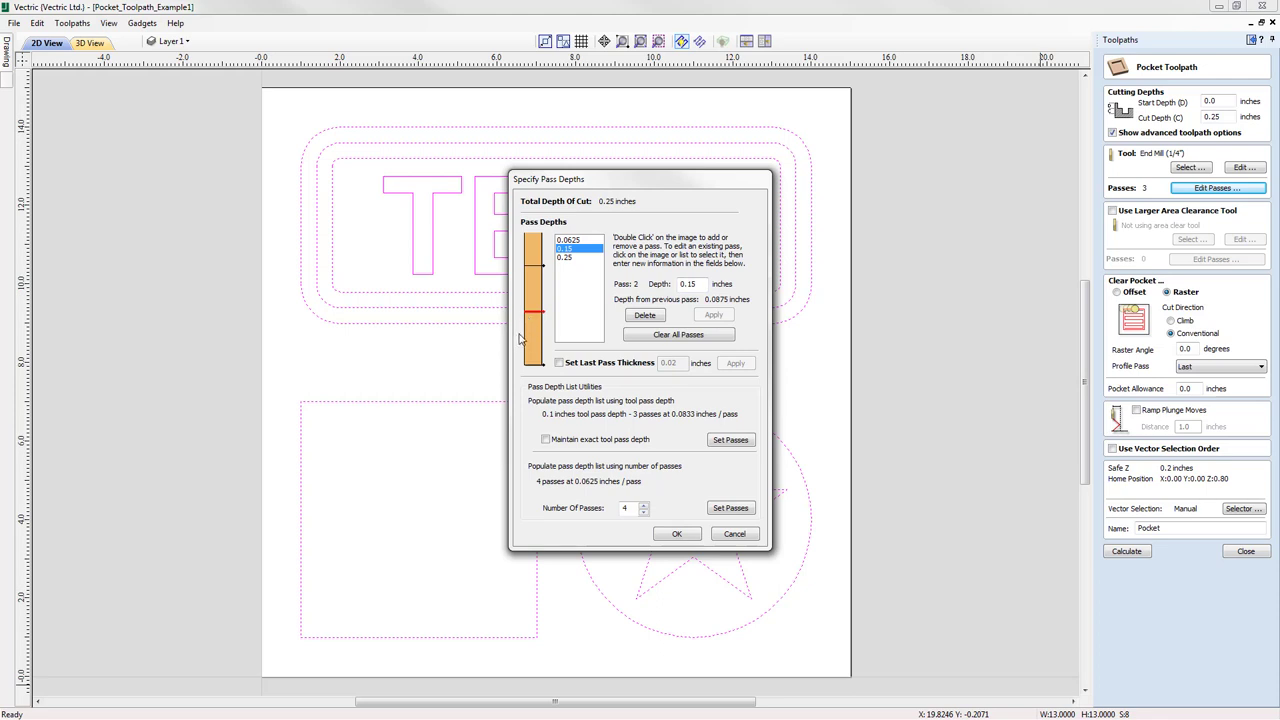
click(568, 240)
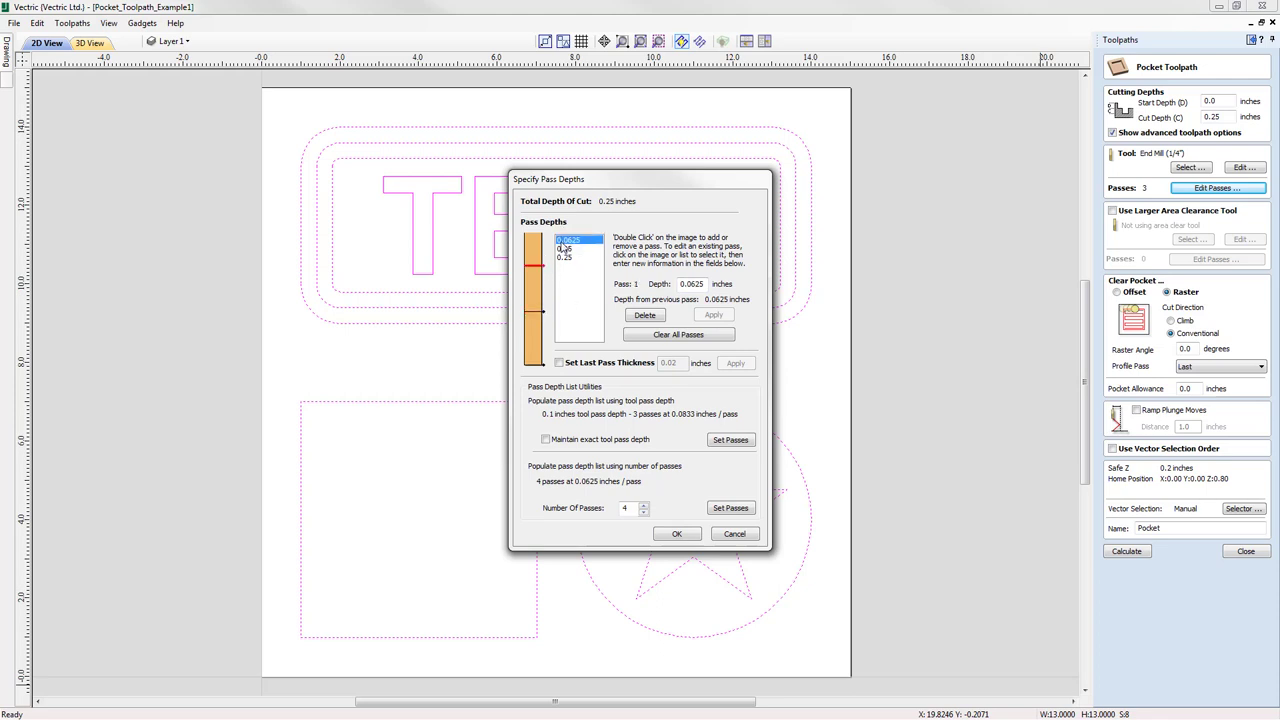
click(566, 249)
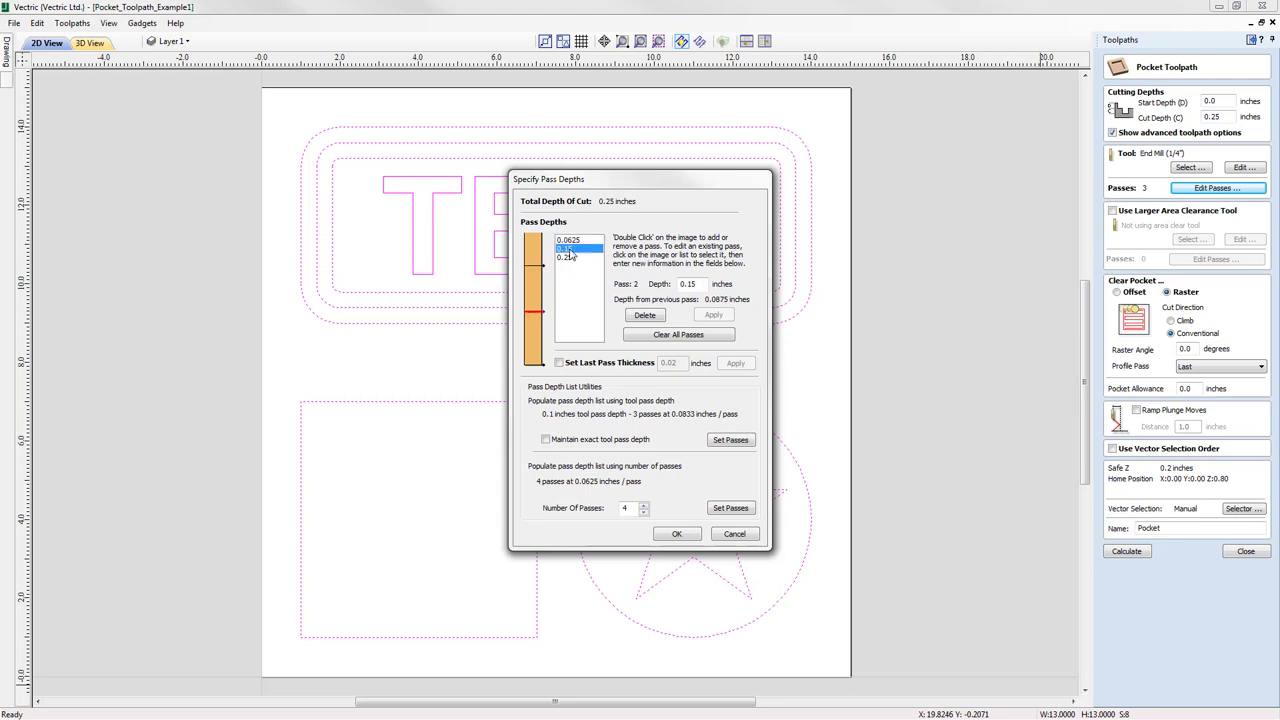
click(578, 258)
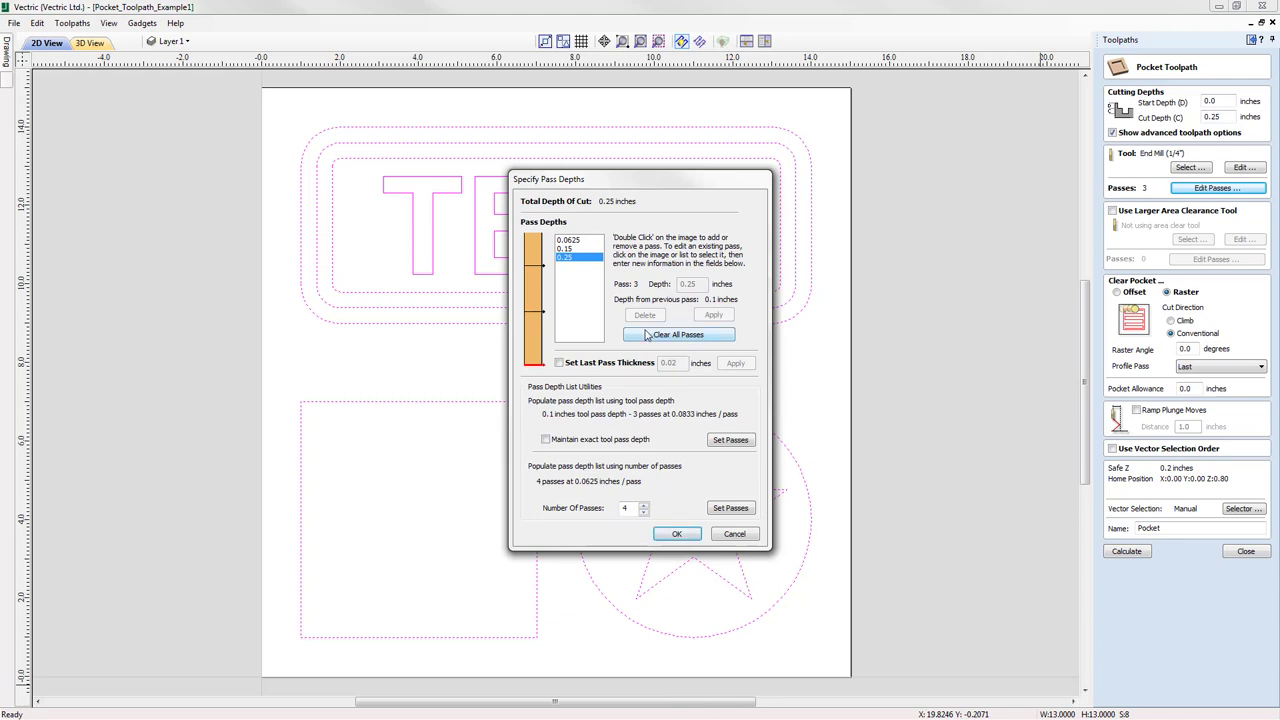
Clear all custom passes, set the number of passes to 3, and accept the pass depths
click(678, 336)
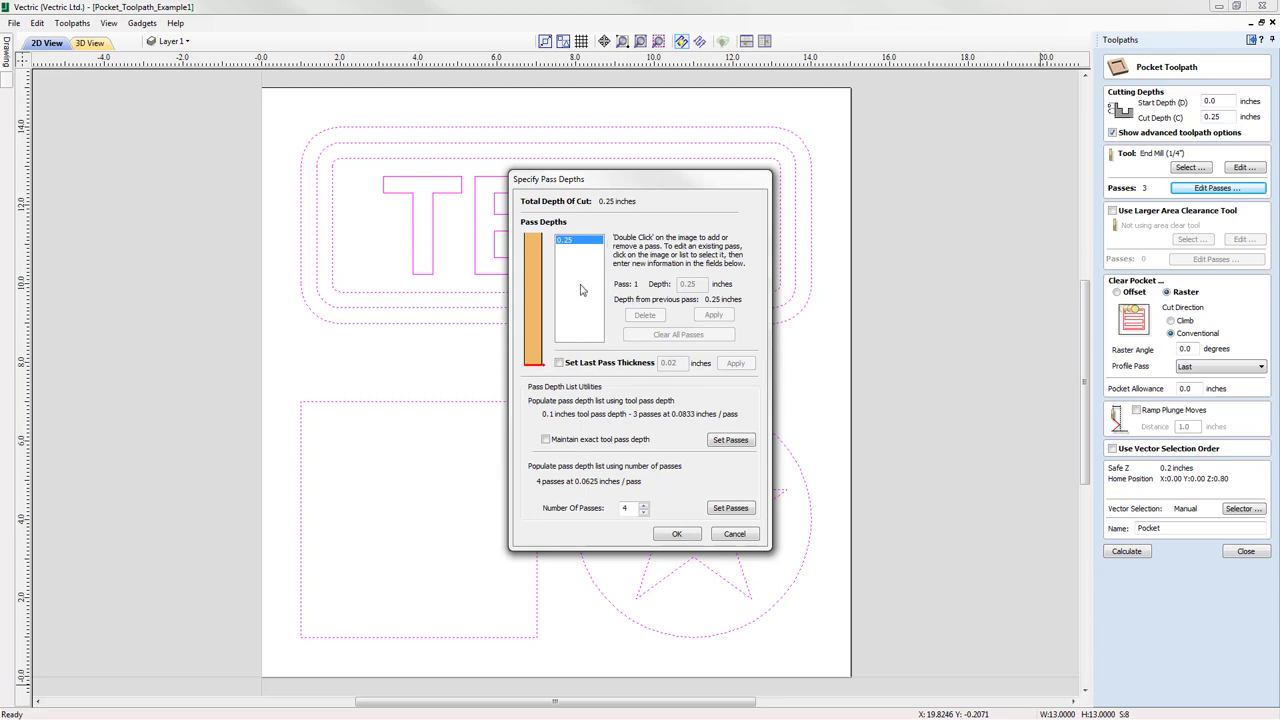
click(644, 512)
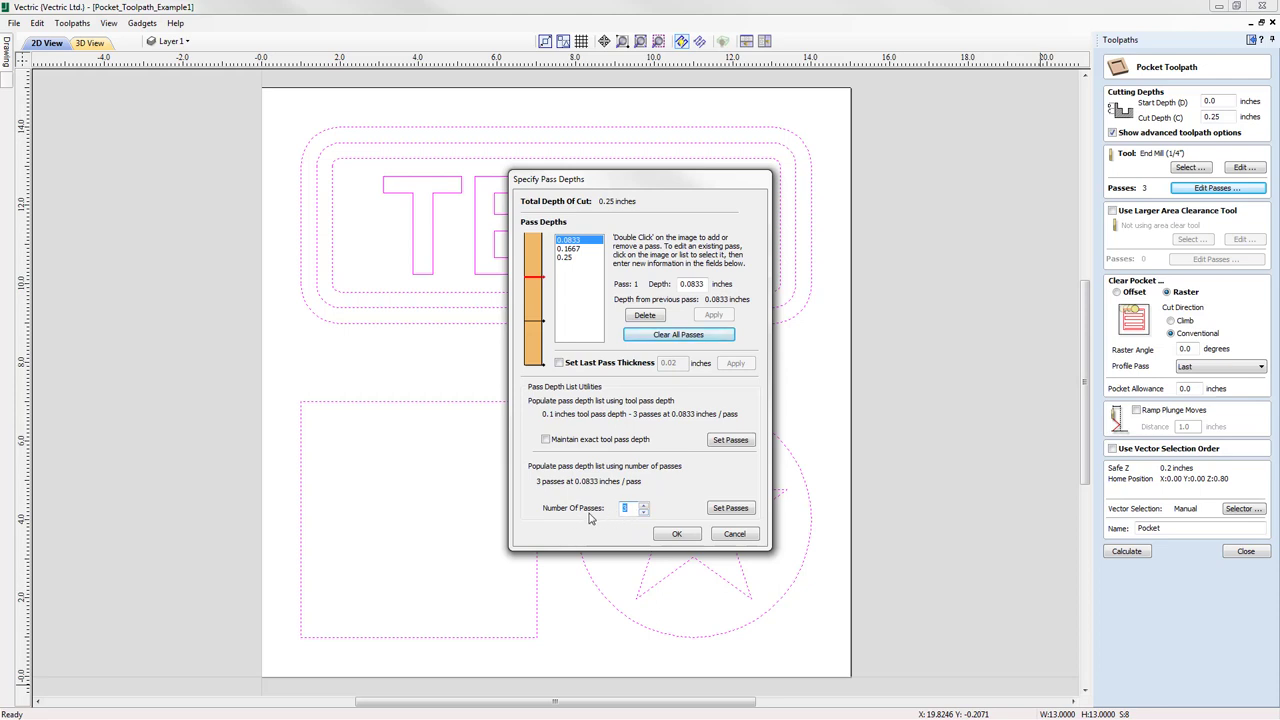
click(676, 534)
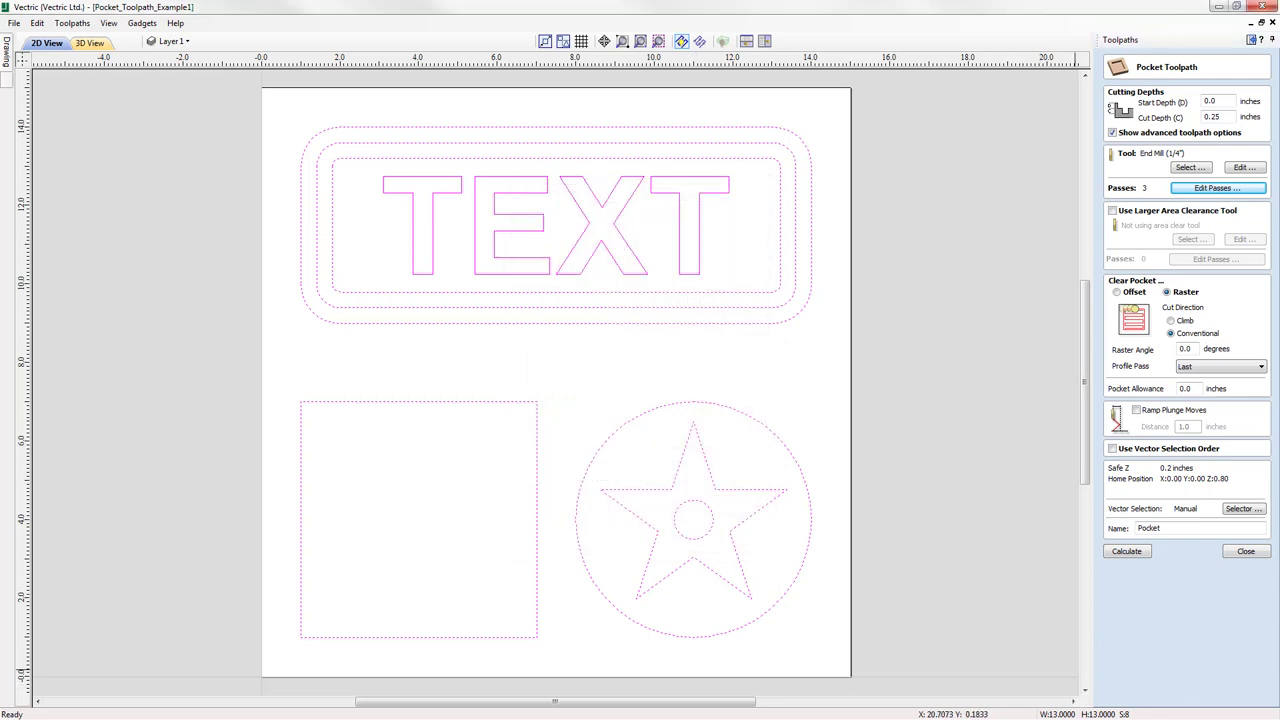
Calculate the pocket toolpath and run a fresh preview of it, viewing the result from directly above
click(1128, 552)
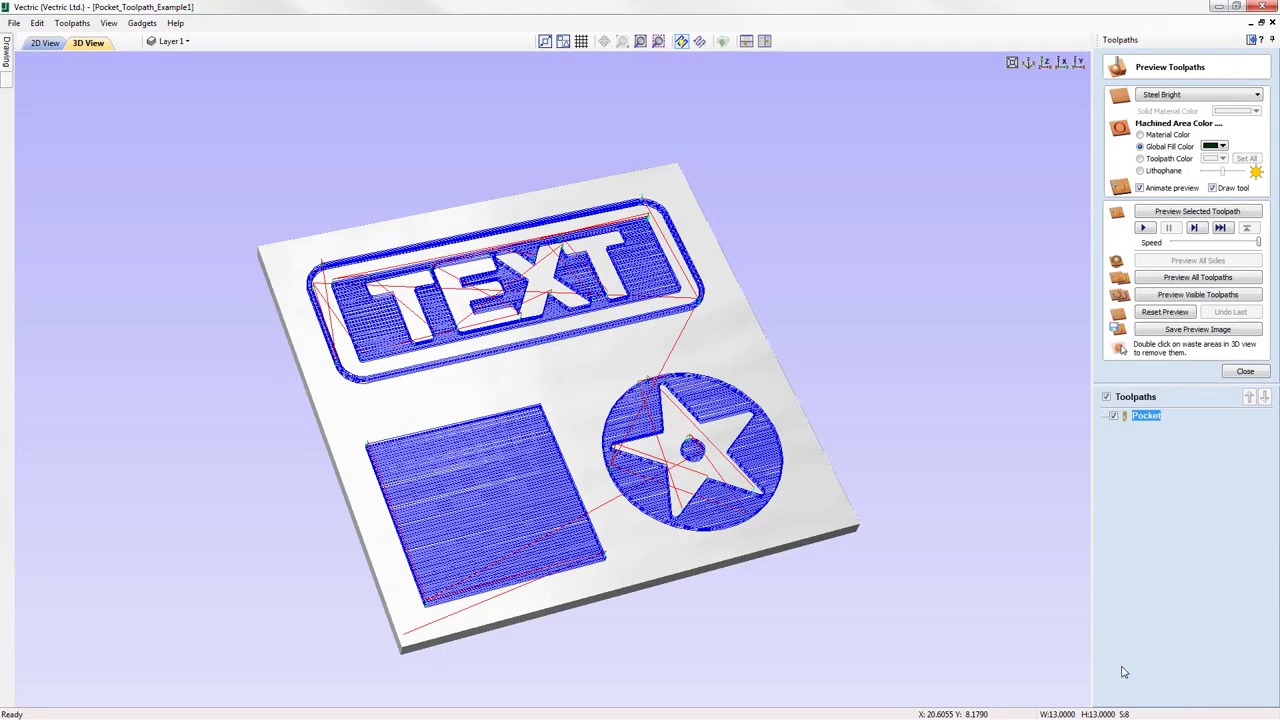
click(1164, 313)
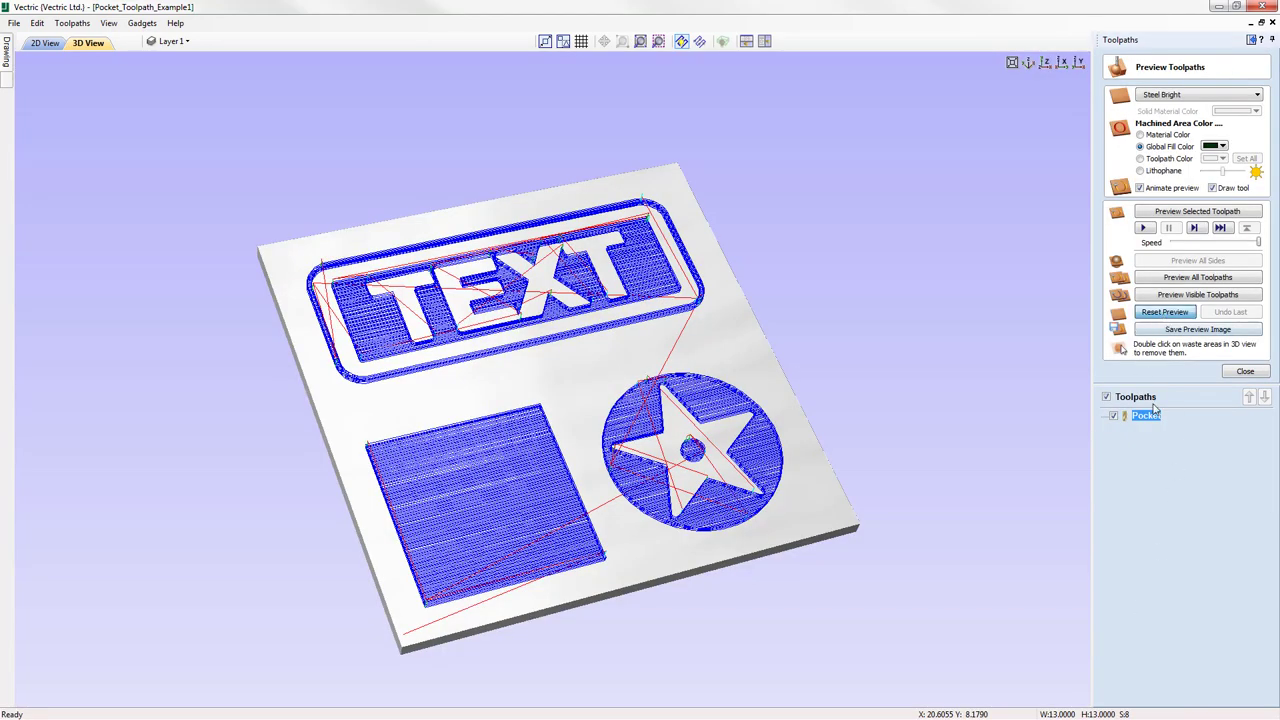
click(1201, 216)
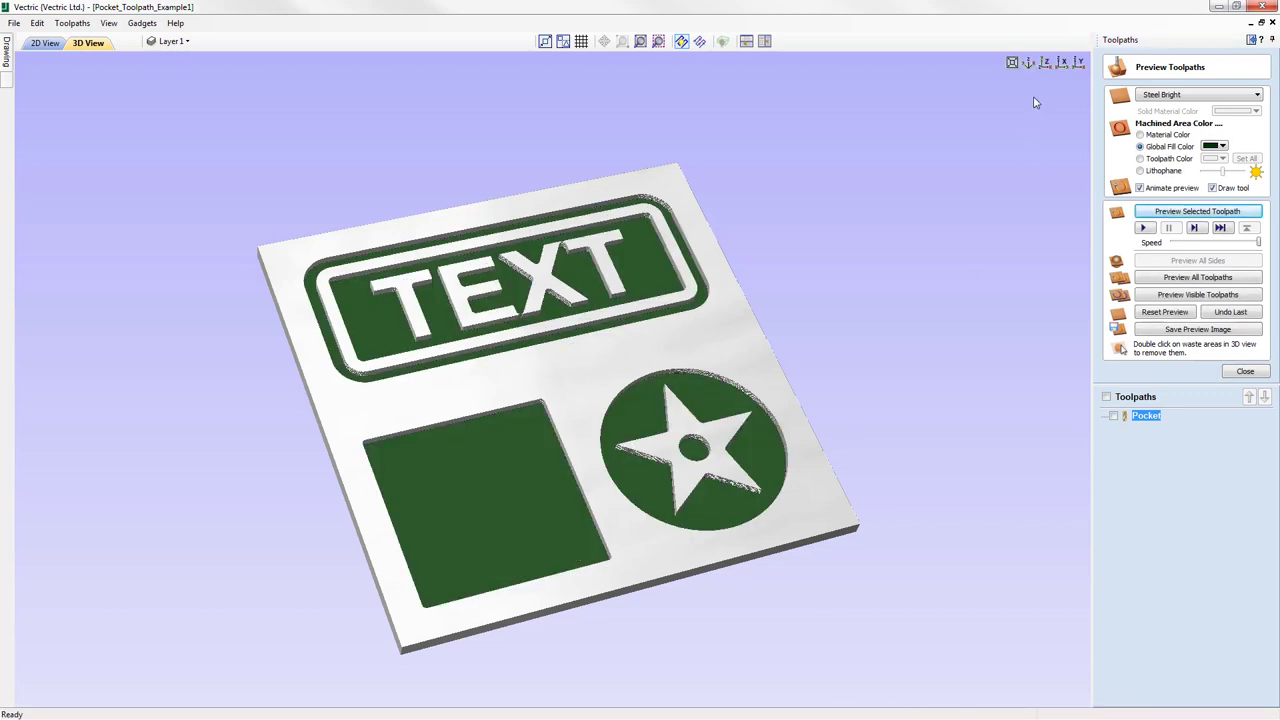
click(1045, 62)
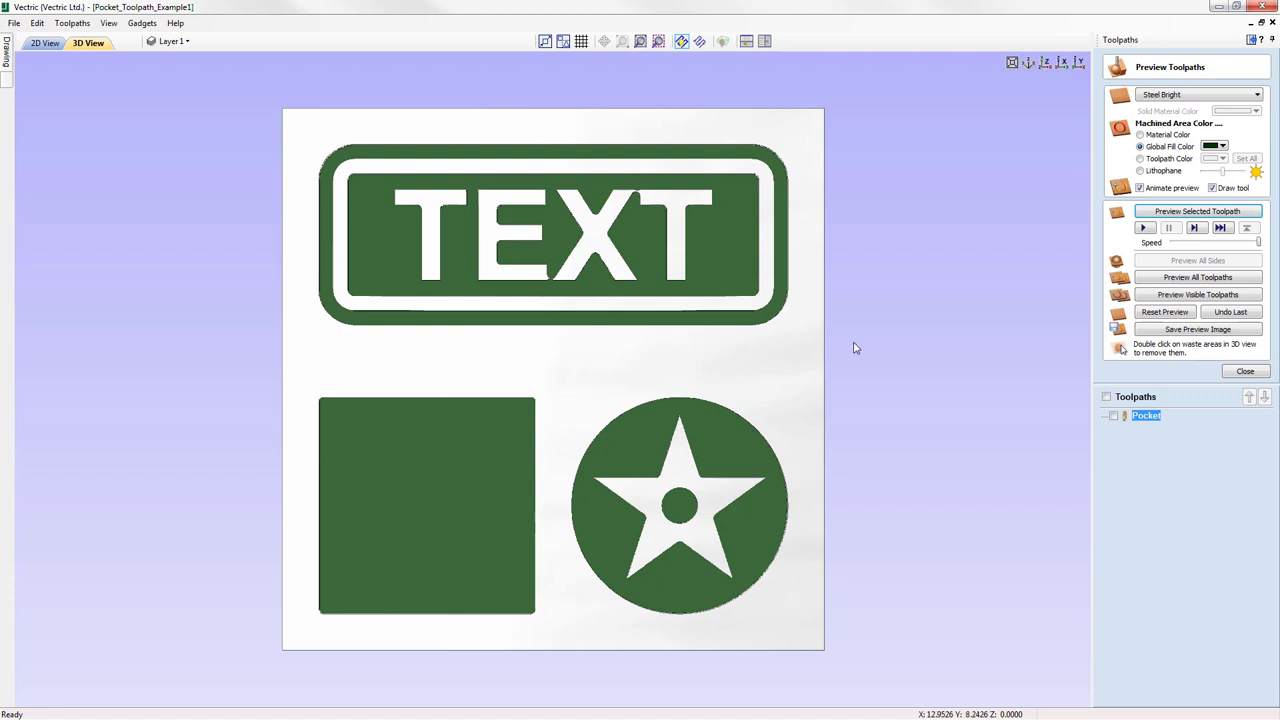
Show the Pocket toolpath in the 2D view and examine its cut directions around the letters
click(45, 44)
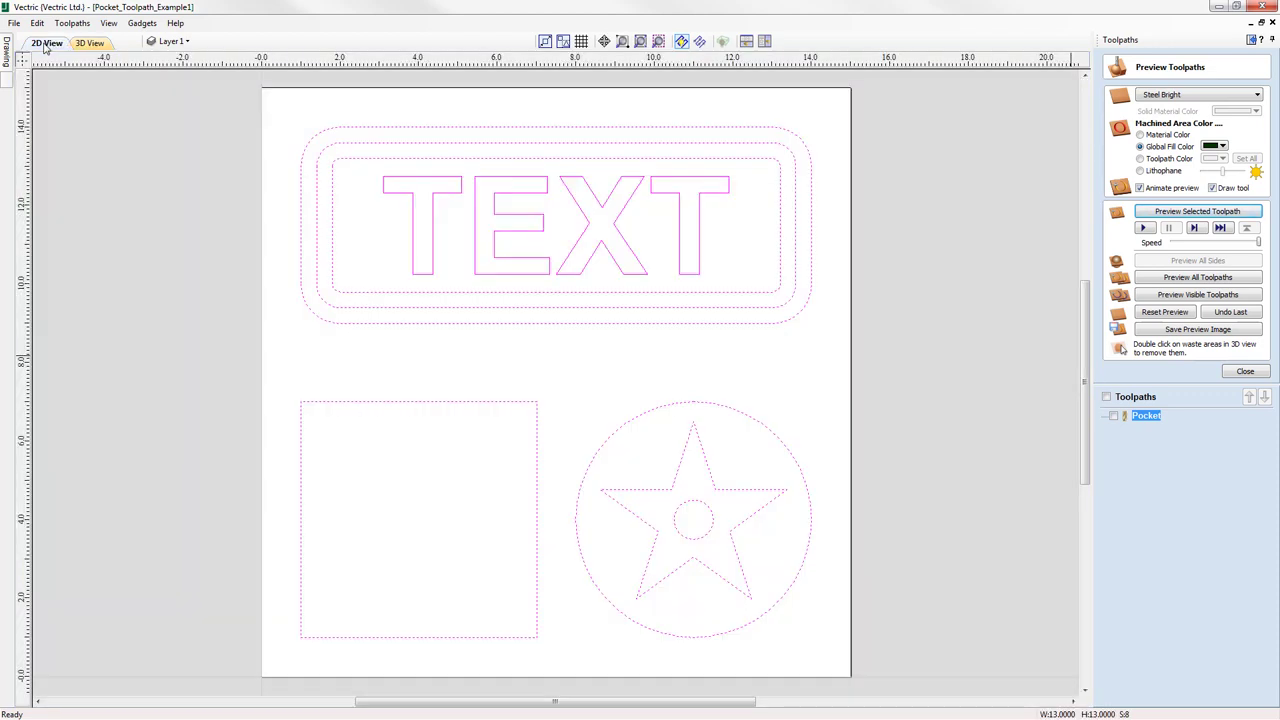
click(1114, 418)
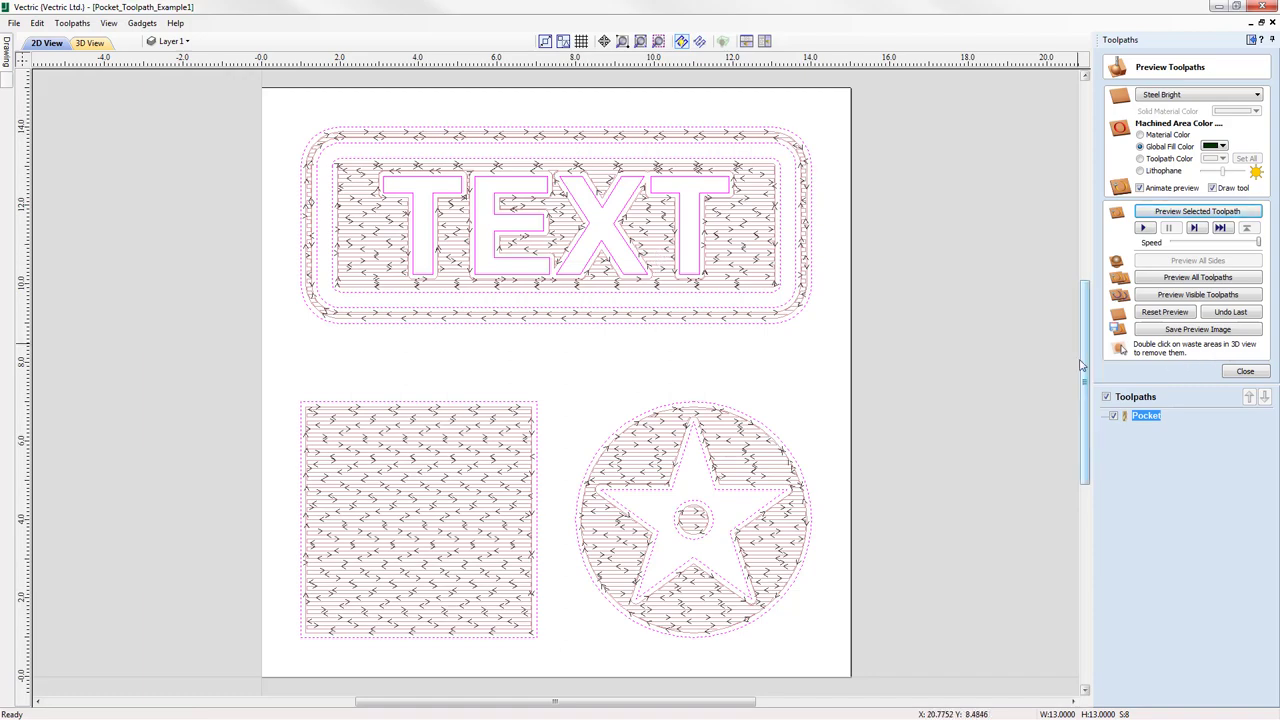
scroll(658, 265, up, 3)
scroll(658, 265, up, 3)
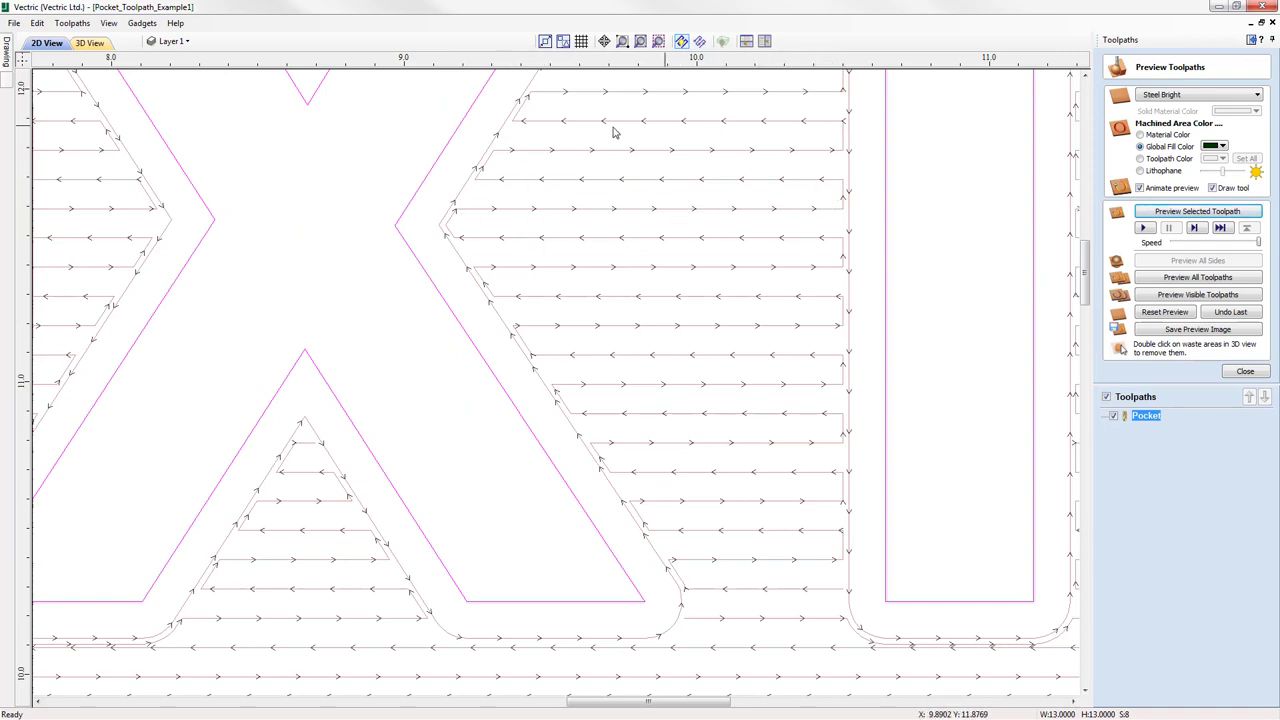
scroll(604, 303, down, 2)
scroll(604, 303, down, 6)
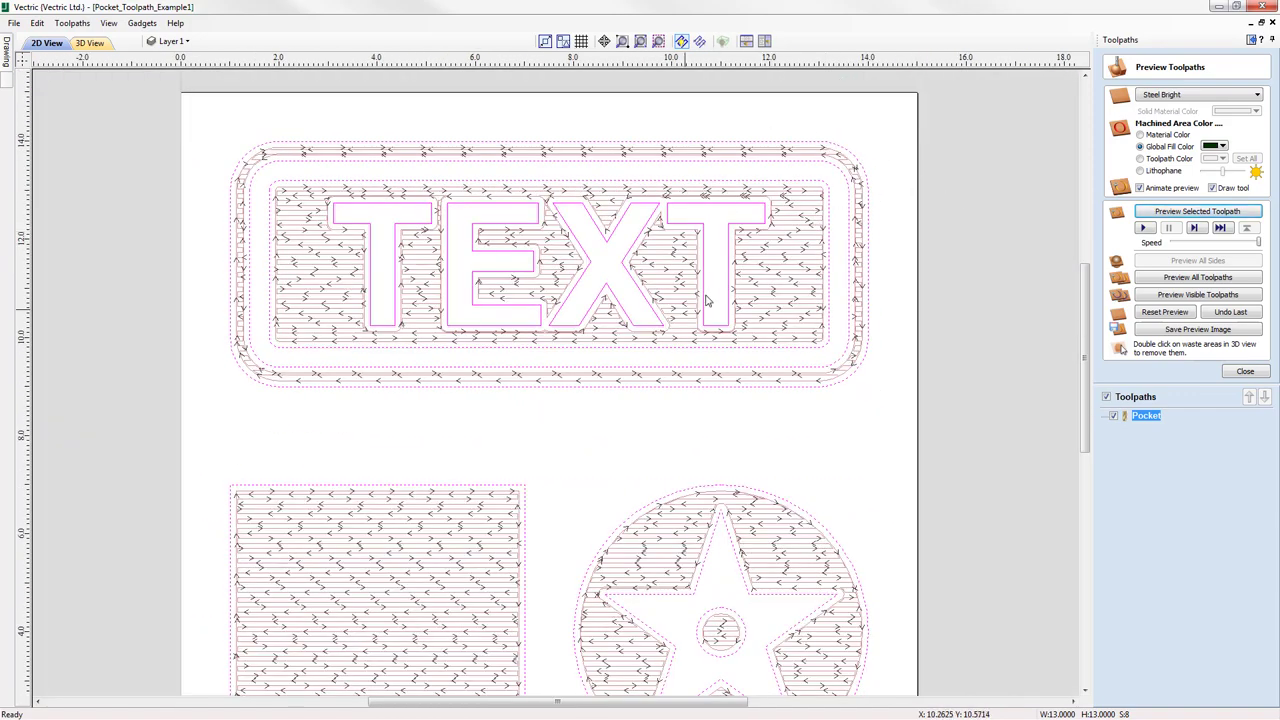
scroll(710, 245, down, 2)
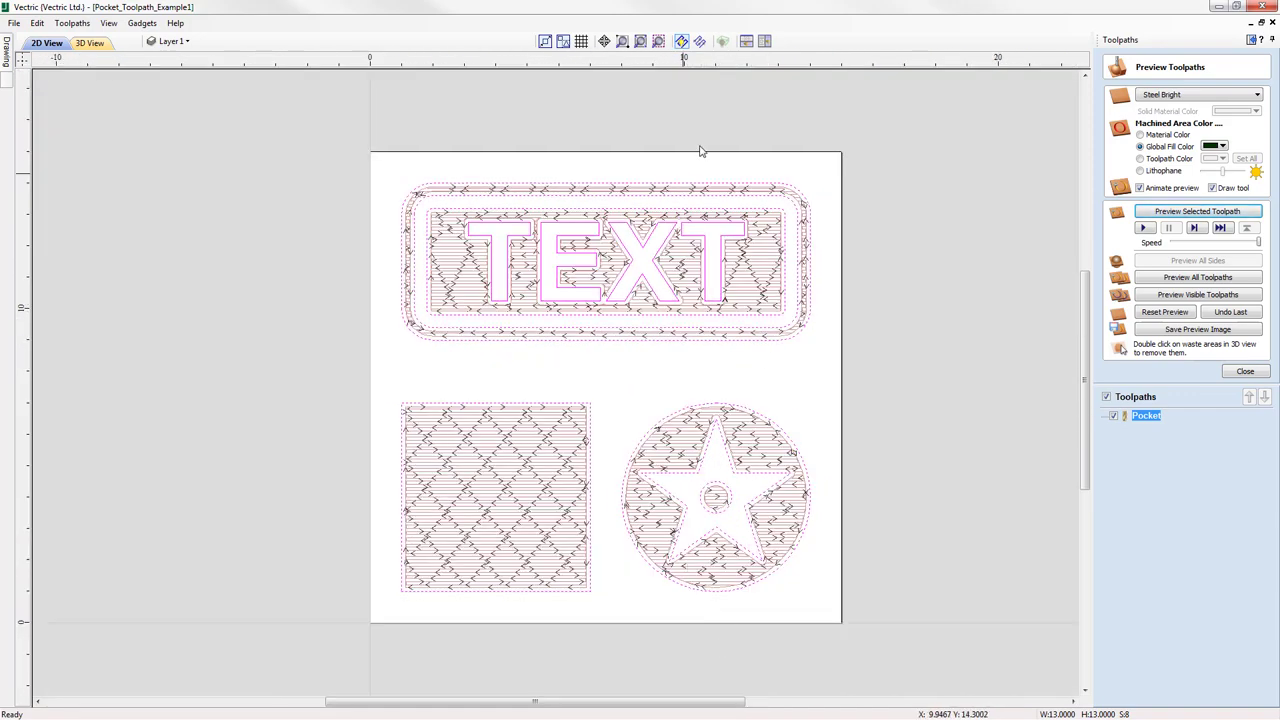
Display the 2D toolpaths as solid cut areas and inspect the uncut corners around the TEXT lettering
click(700, 42)
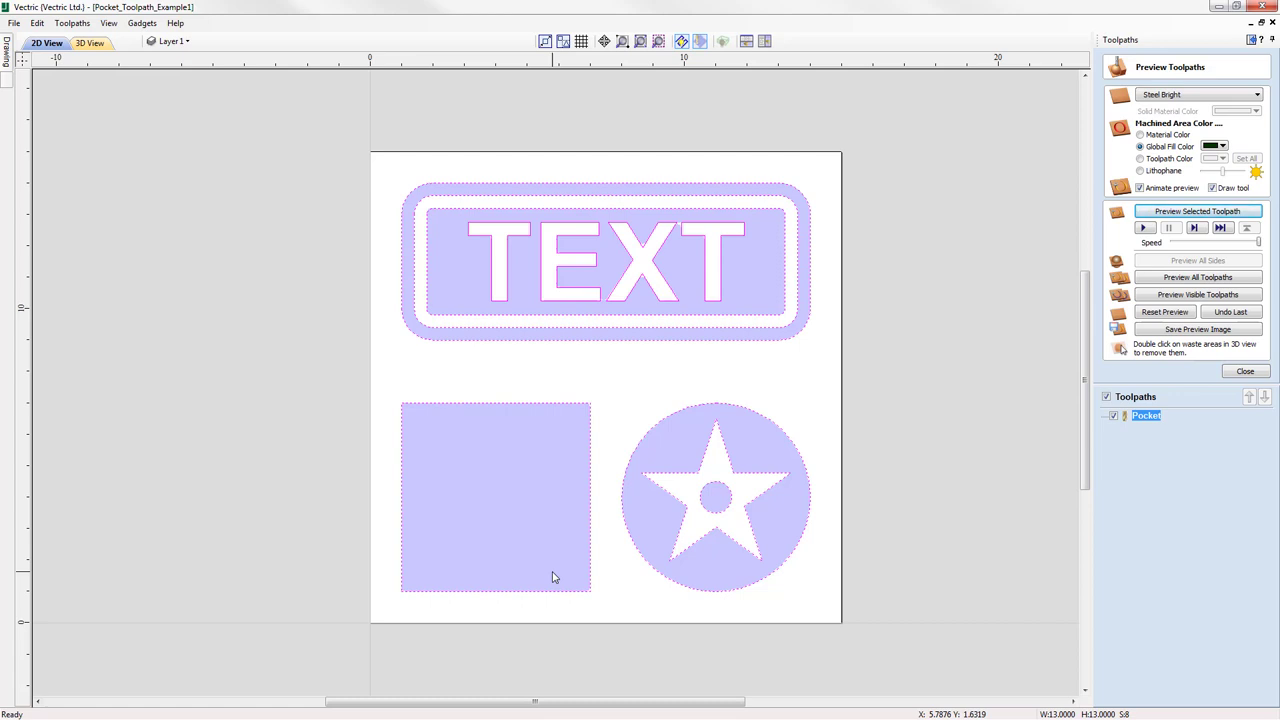
scroll(679, 232, up, 3)
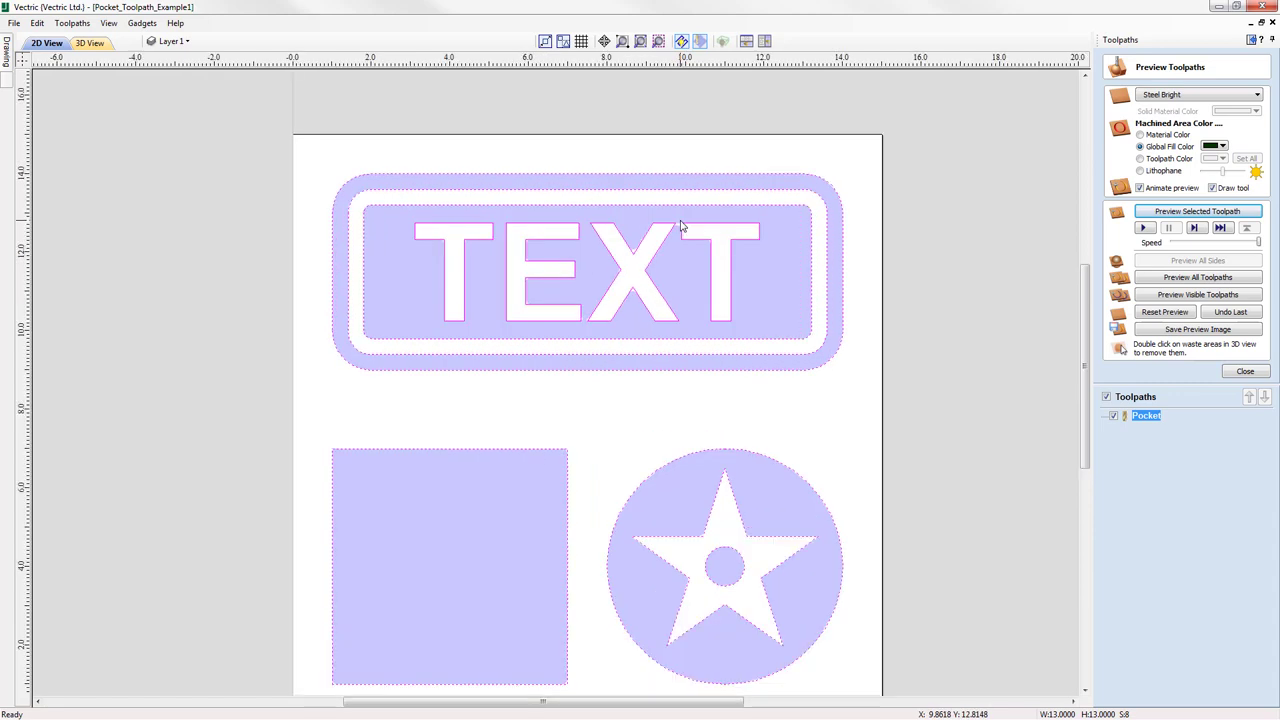
scroll(679, 232, up, 1)
scroll(631, 255, up, 1)
scroll(646, 283, up, 1)
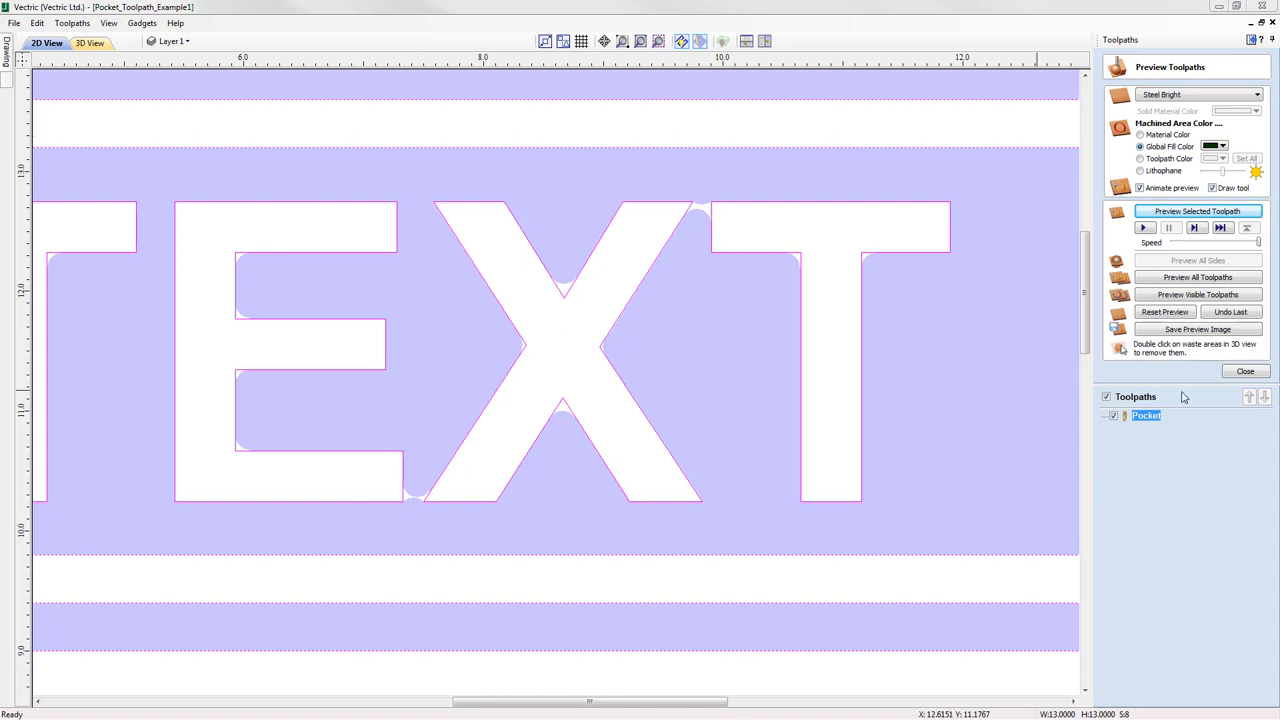
Change the Pocket toolpath's tool to End Mill (1/8") and recalculate it
double_click(1146, 418)
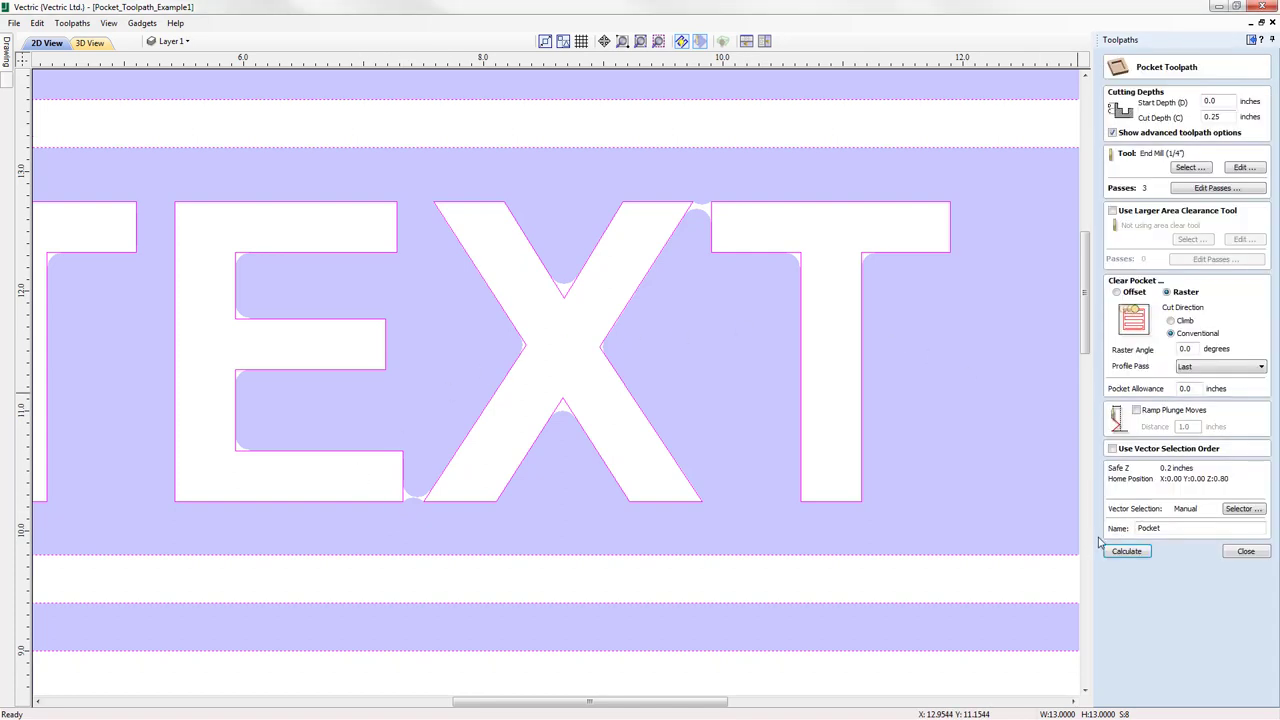
click(1189, 168)
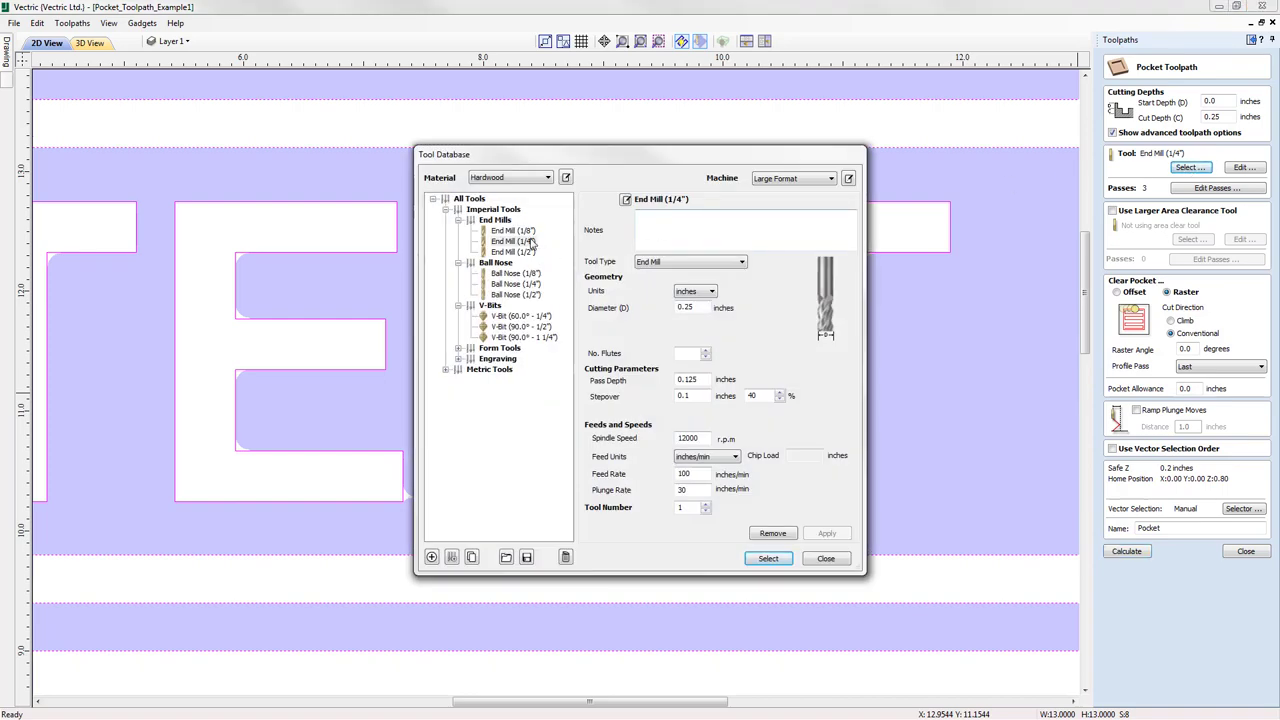
click(513, 232)
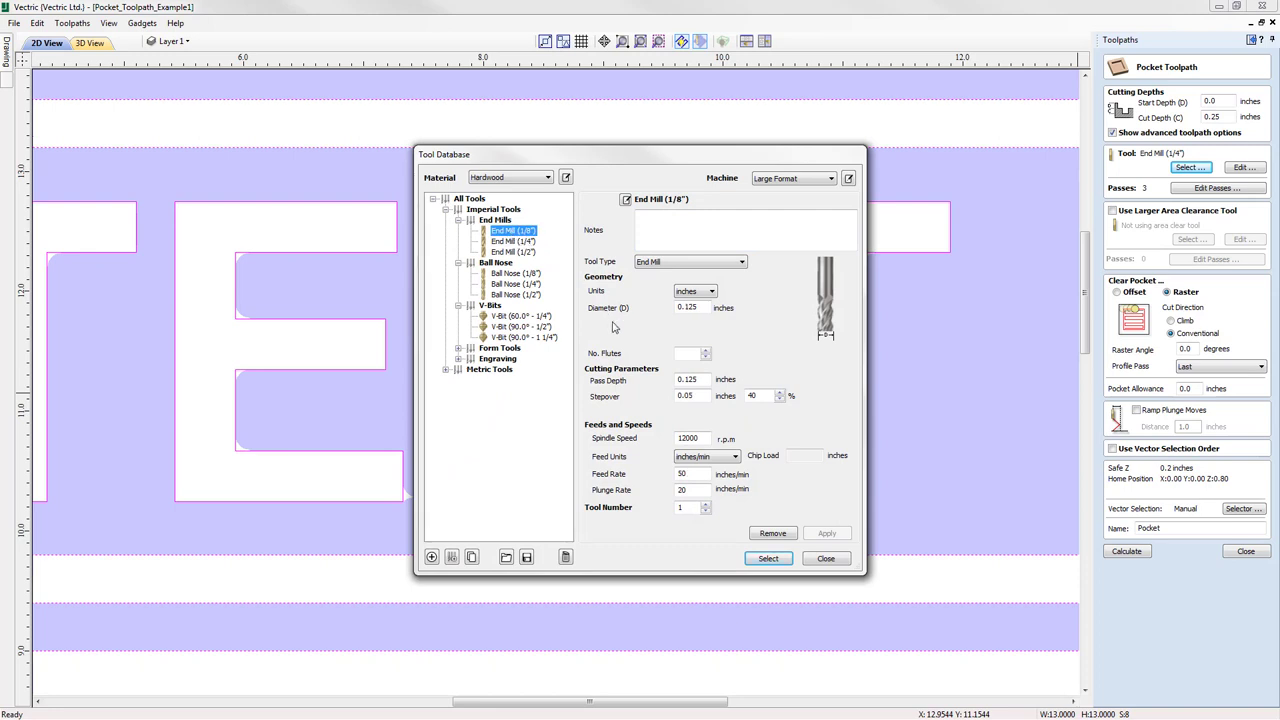
click(768, 559)
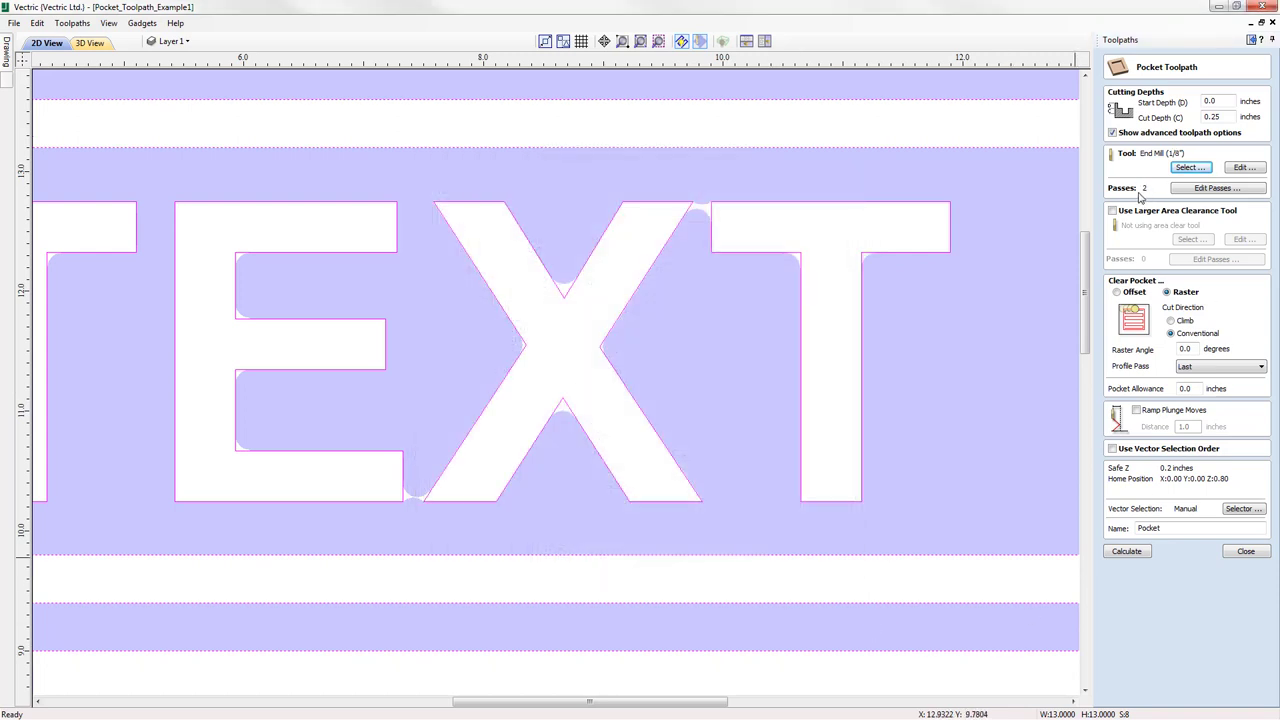
click(1133, 555)
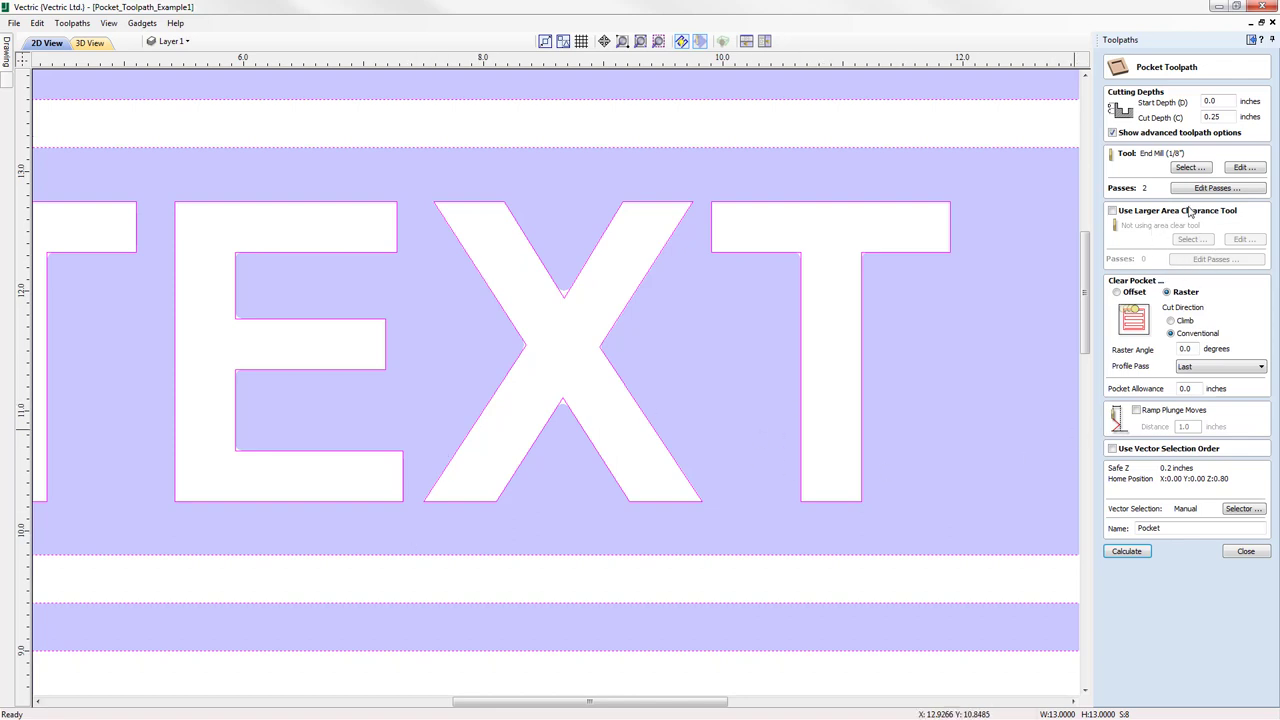
Add End Mill (1/4") as the larger area clearance tool and recalculate the pocket toolpaths
click(640, 42)
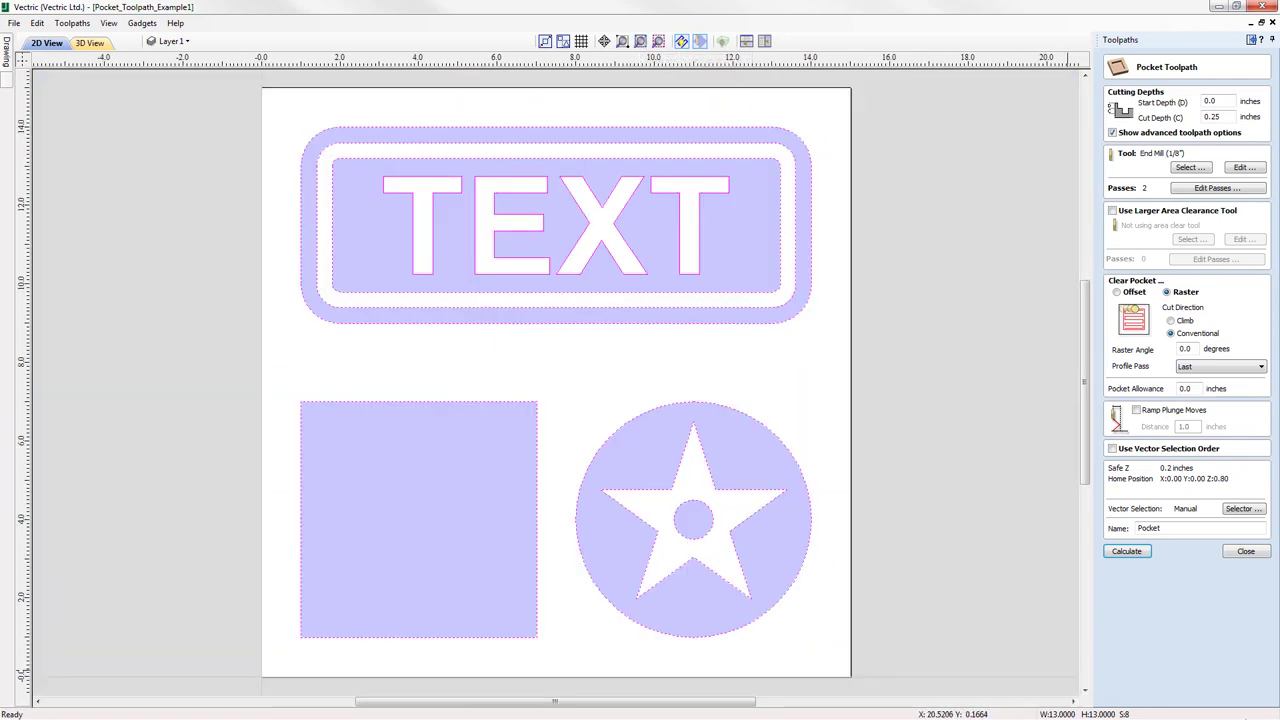
click(1112, 211)
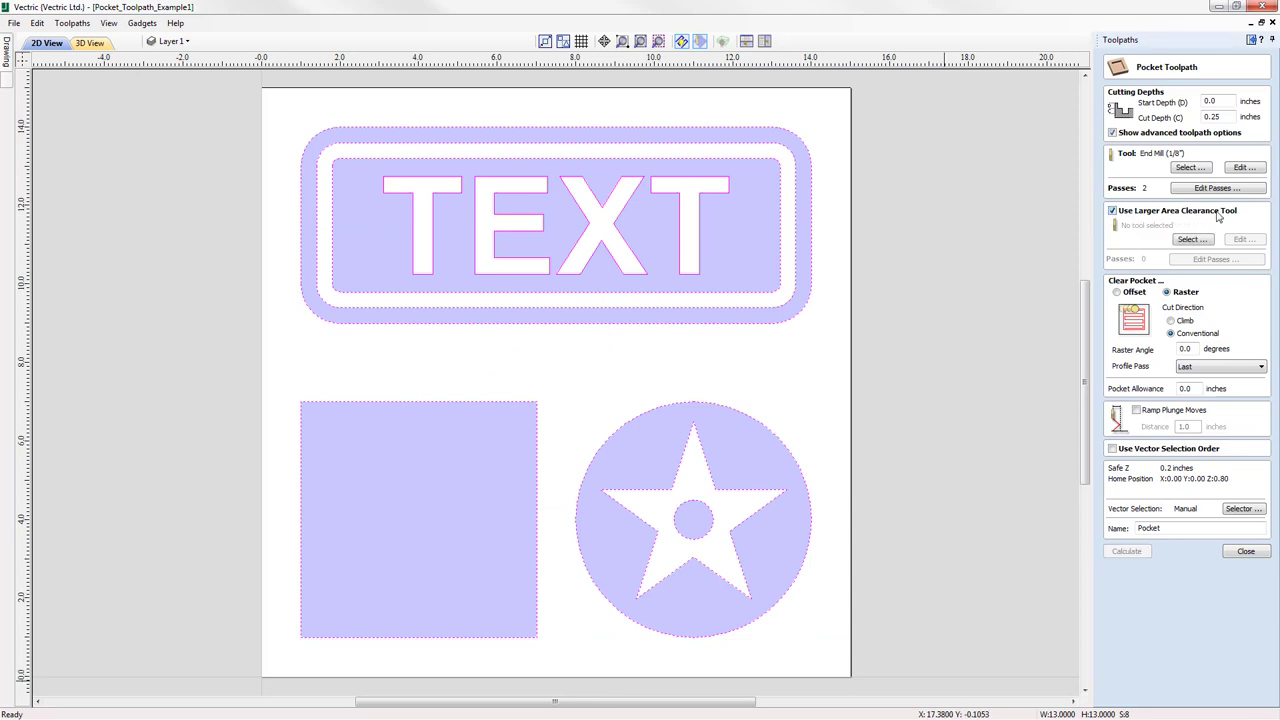
click(1192, 240)
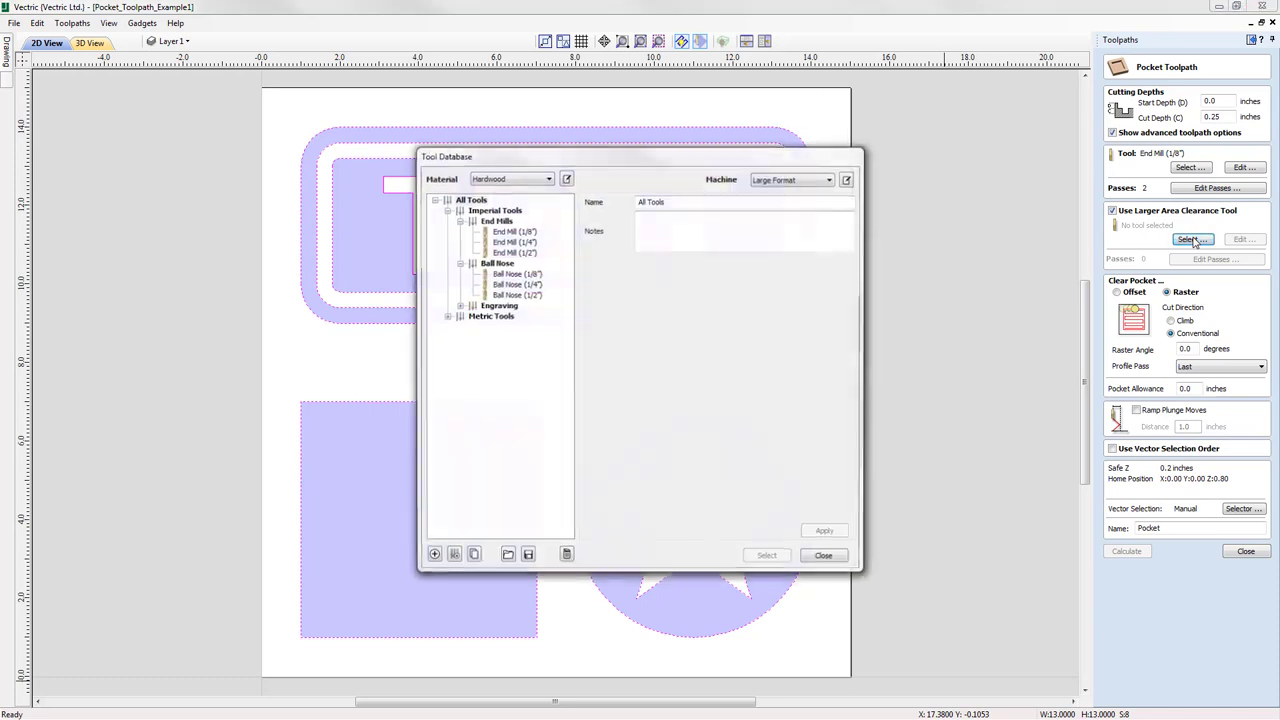
click(503, 242)
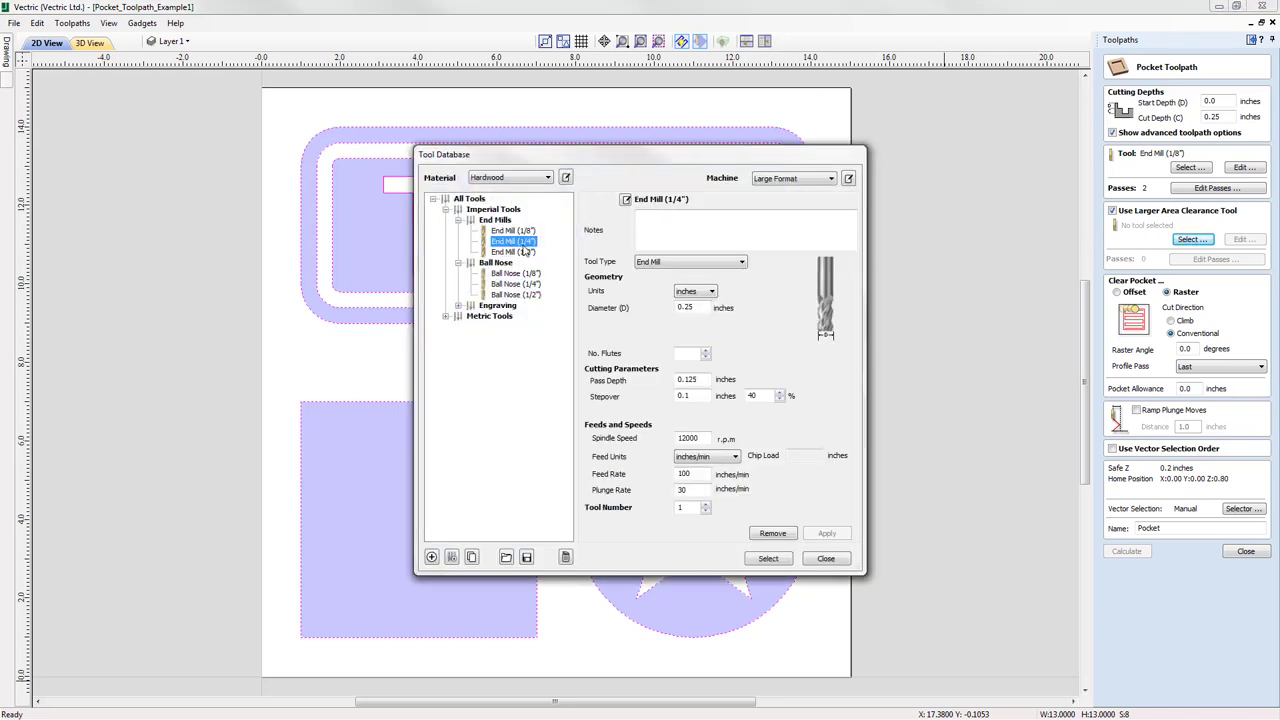
click(767, 559)
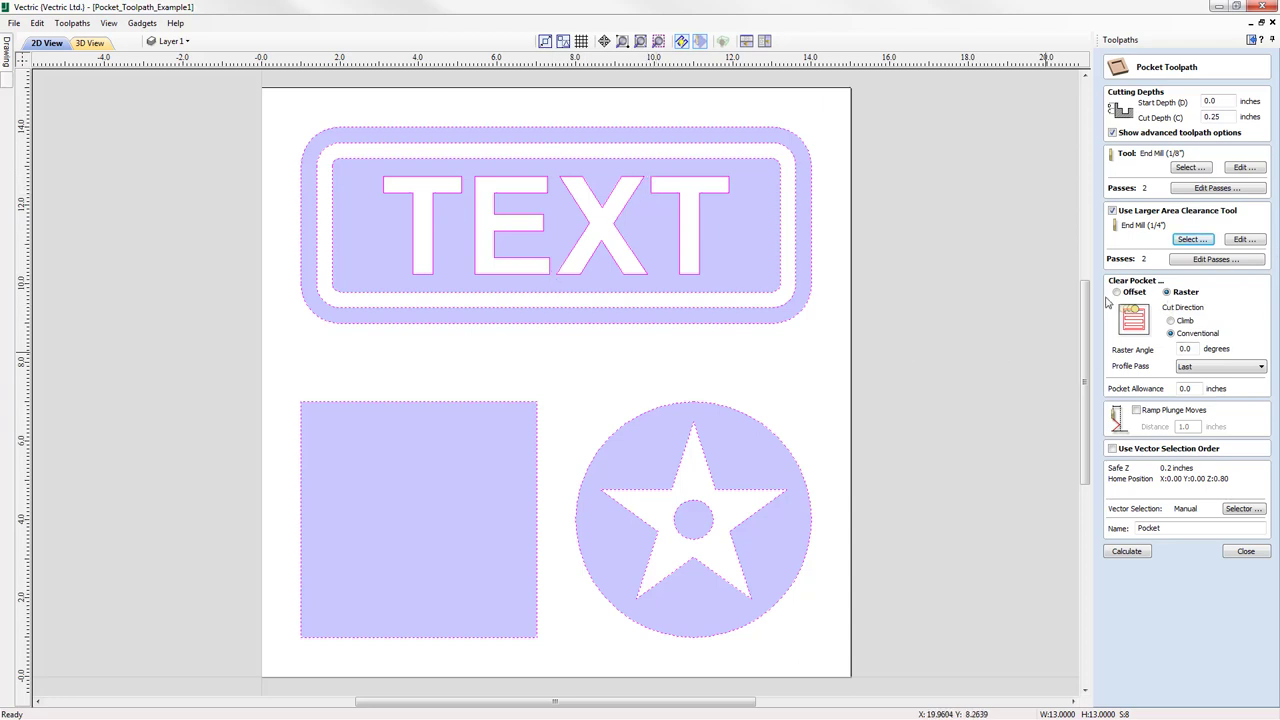
click(1145, 553)
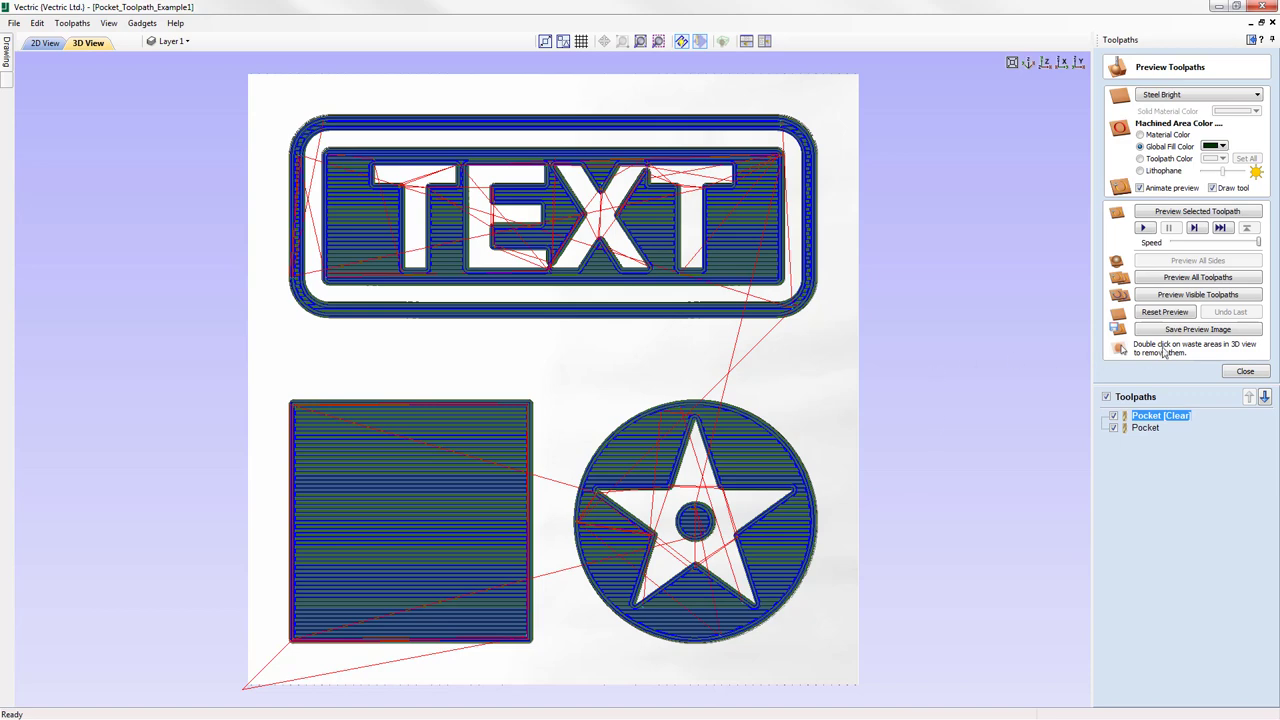
Reset the material preview and show the 2D and 3D views side by side
click(1163, 313)
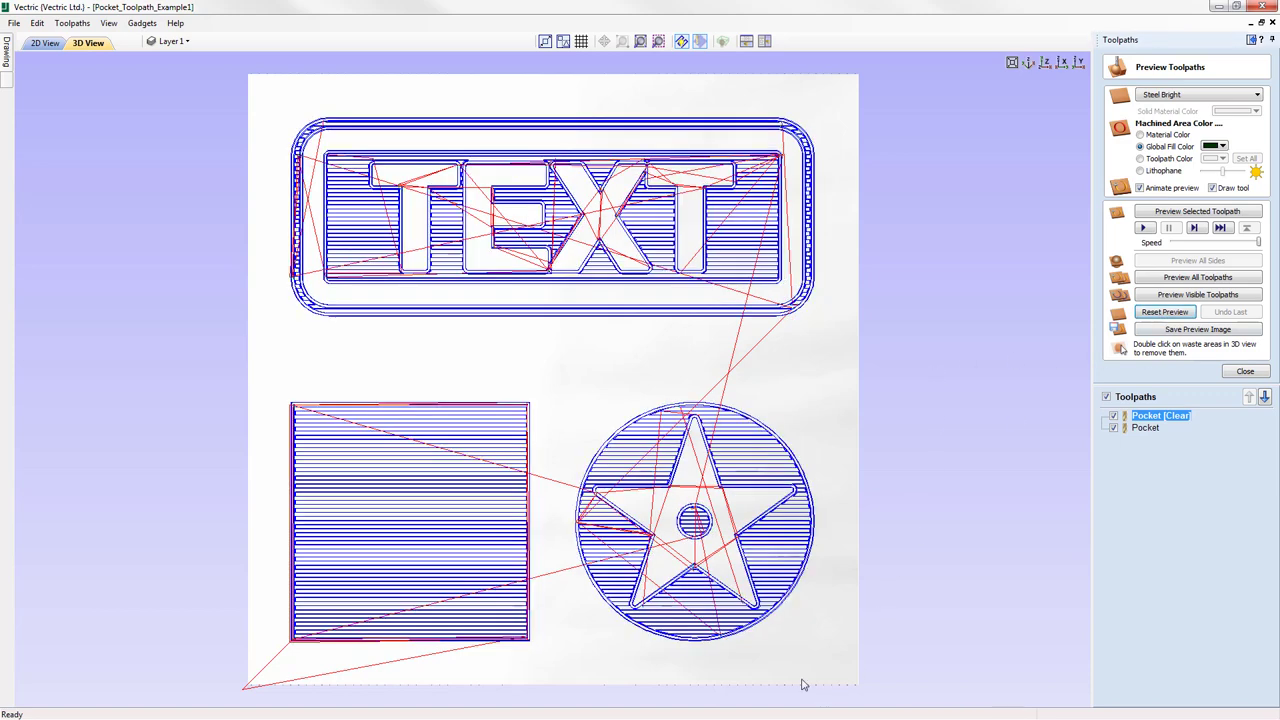
click(764, 41)
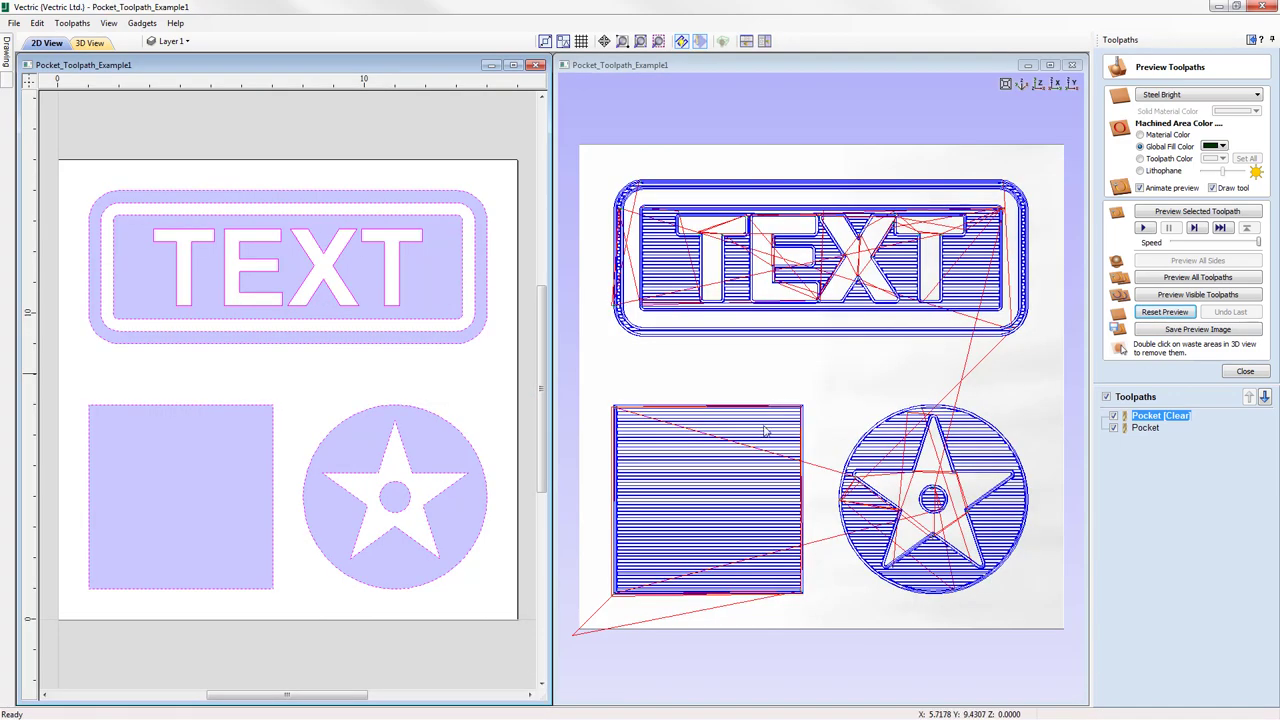
Hide all toolpaths and show Pocket [Clear] and Pocket one at a time to compare their tools and cut areas
click(1106, 397)
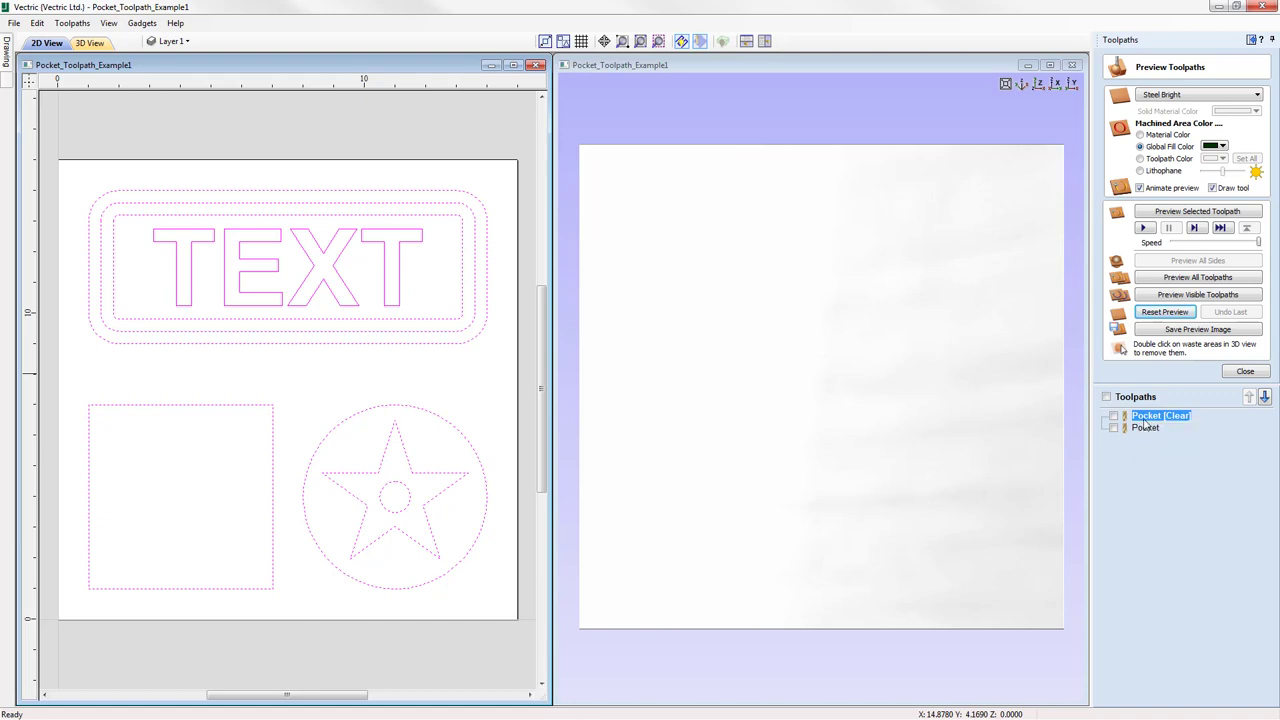
mouse_move(1150, 434)
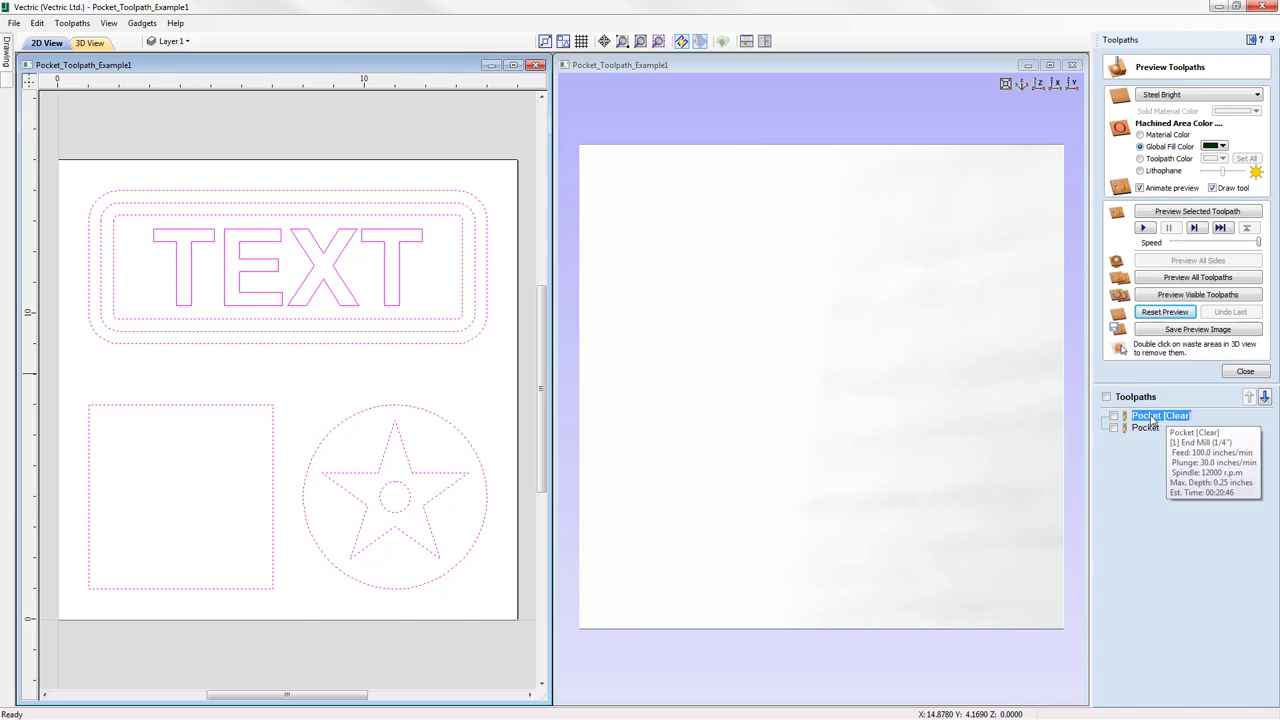
click(1115, 420)
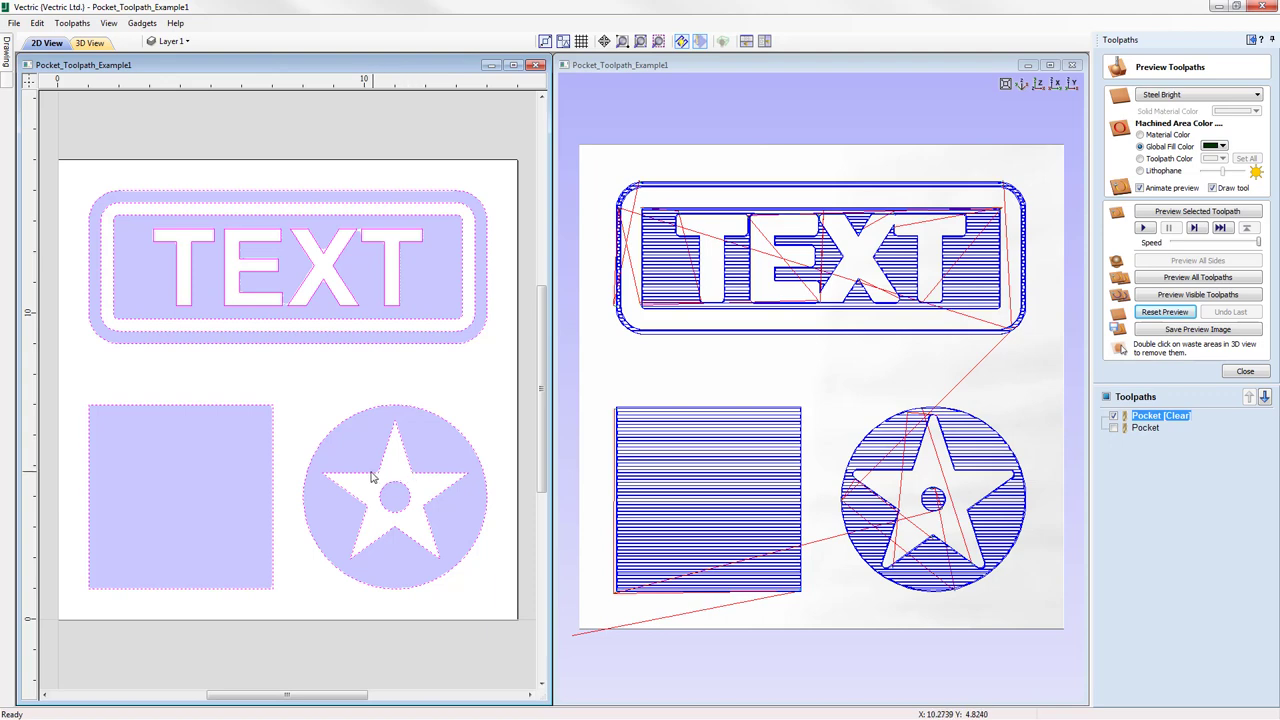
click(1113, 416)
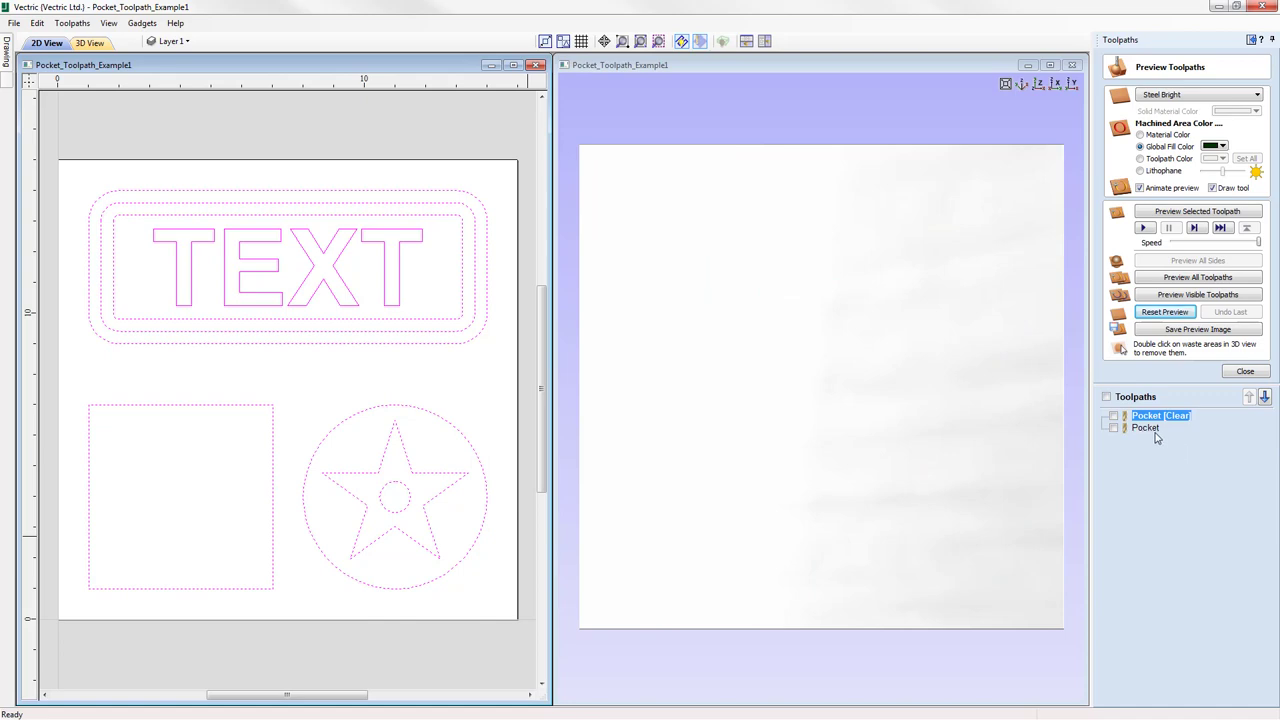
mouse_move(1145, 434)
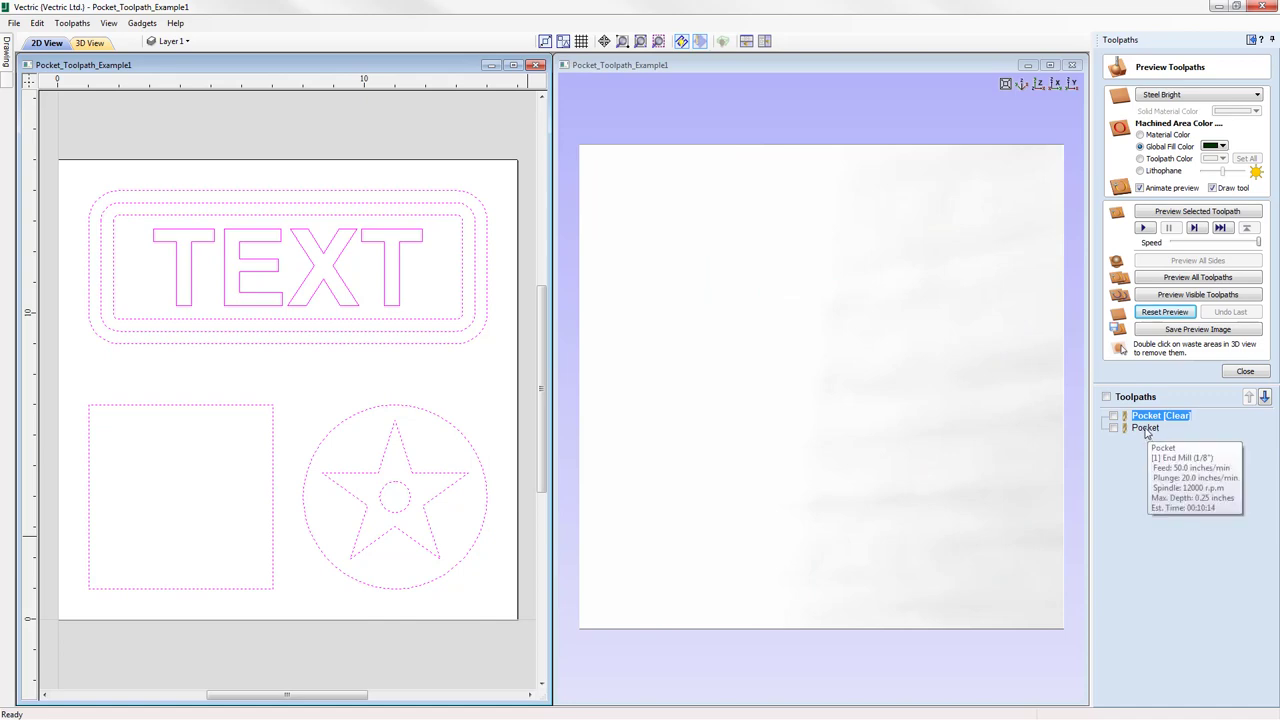
click(1114, 428)
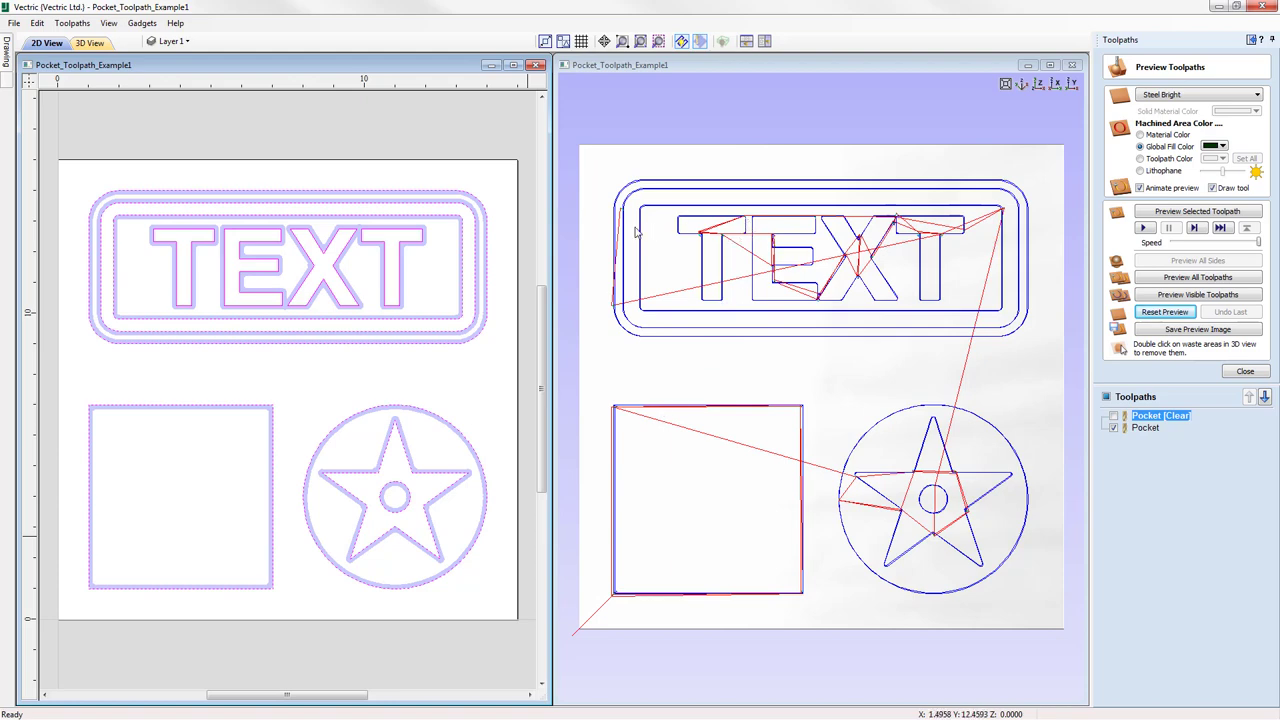
click(1113, 428)
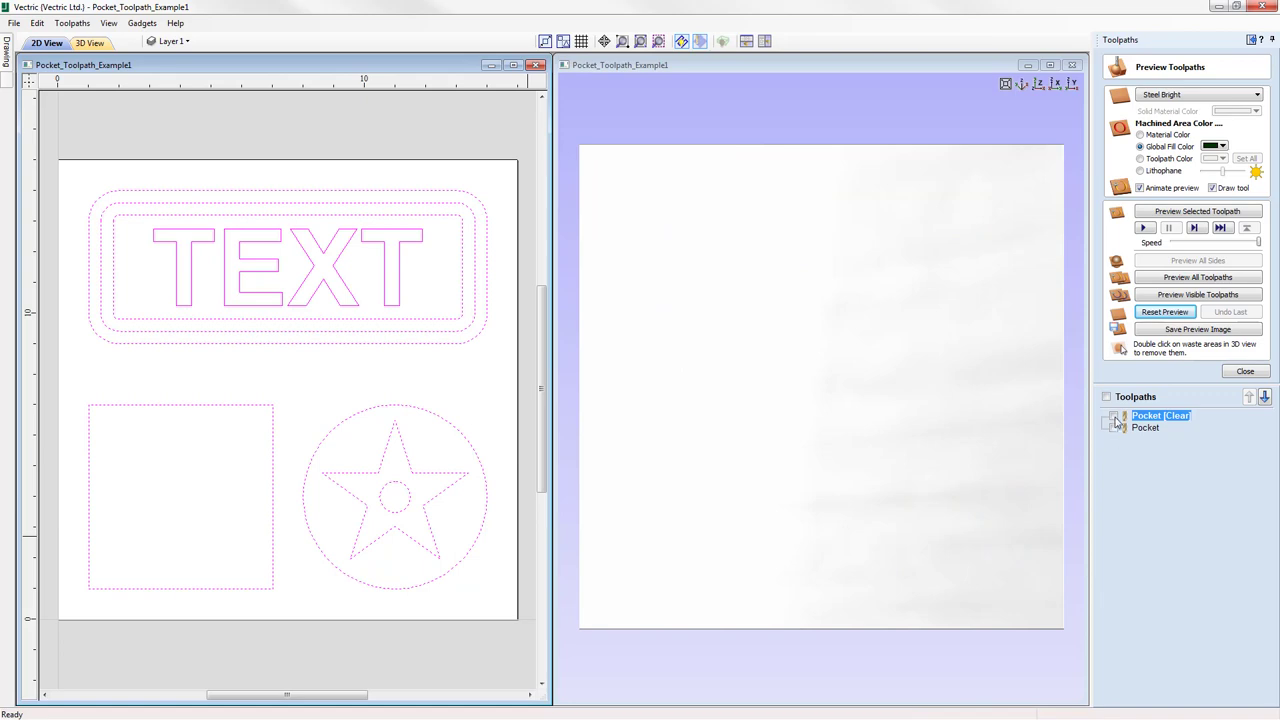
Simulate the Pocket [Clear] toolpath followed by the Pocket toolpath on the material and close the preview
click(1113, 416)
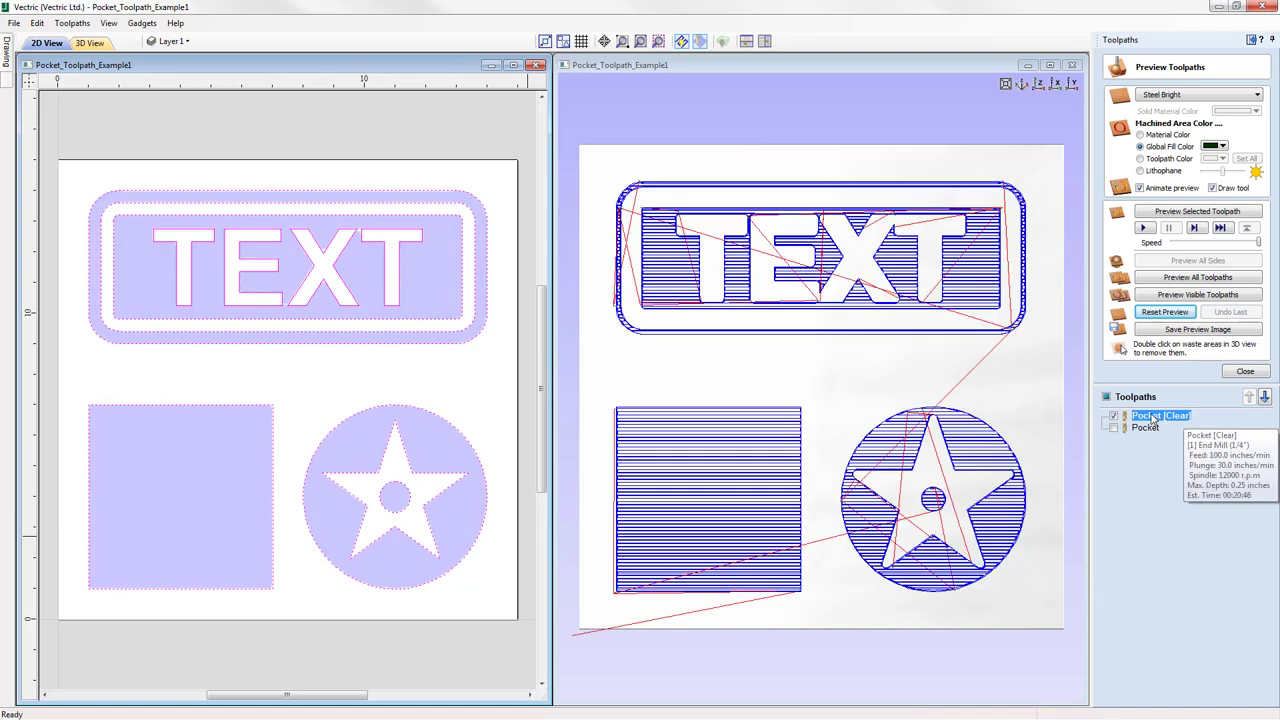
click(1184, 213)
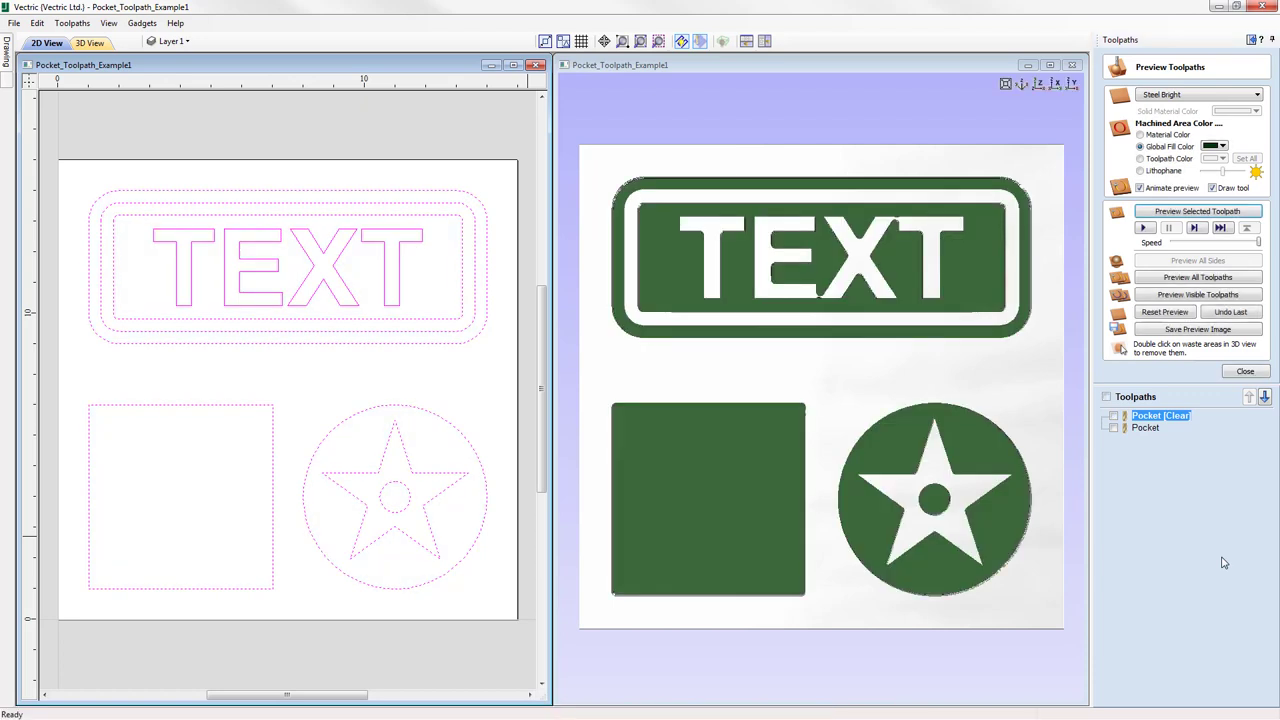
click(1143, 428)
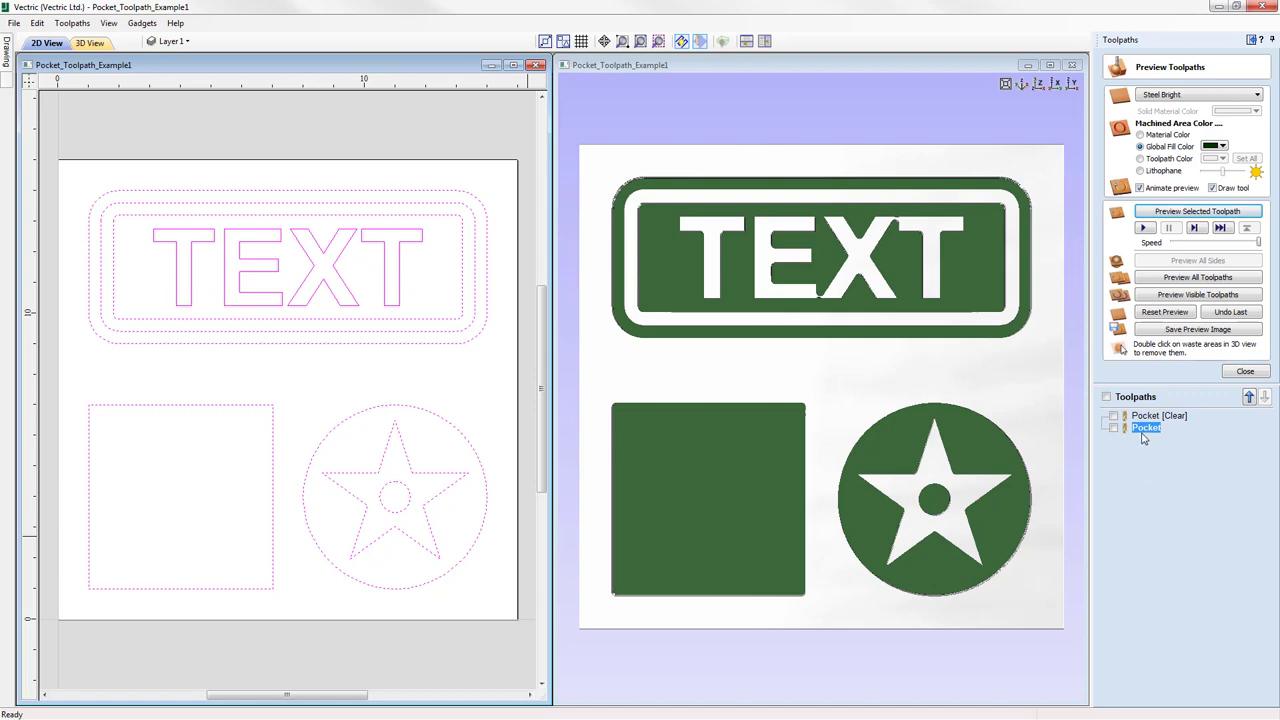
mouse_move(1148, 436)
click(1199, 214)
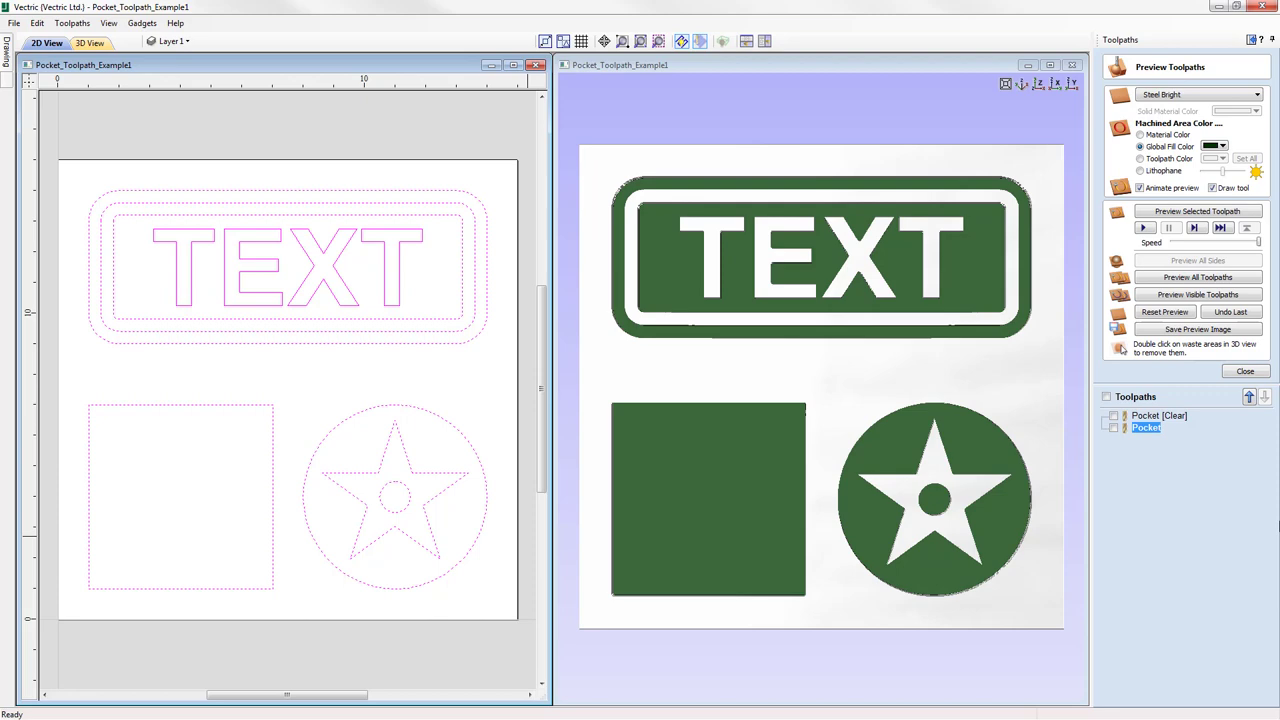
click(1245, 372)
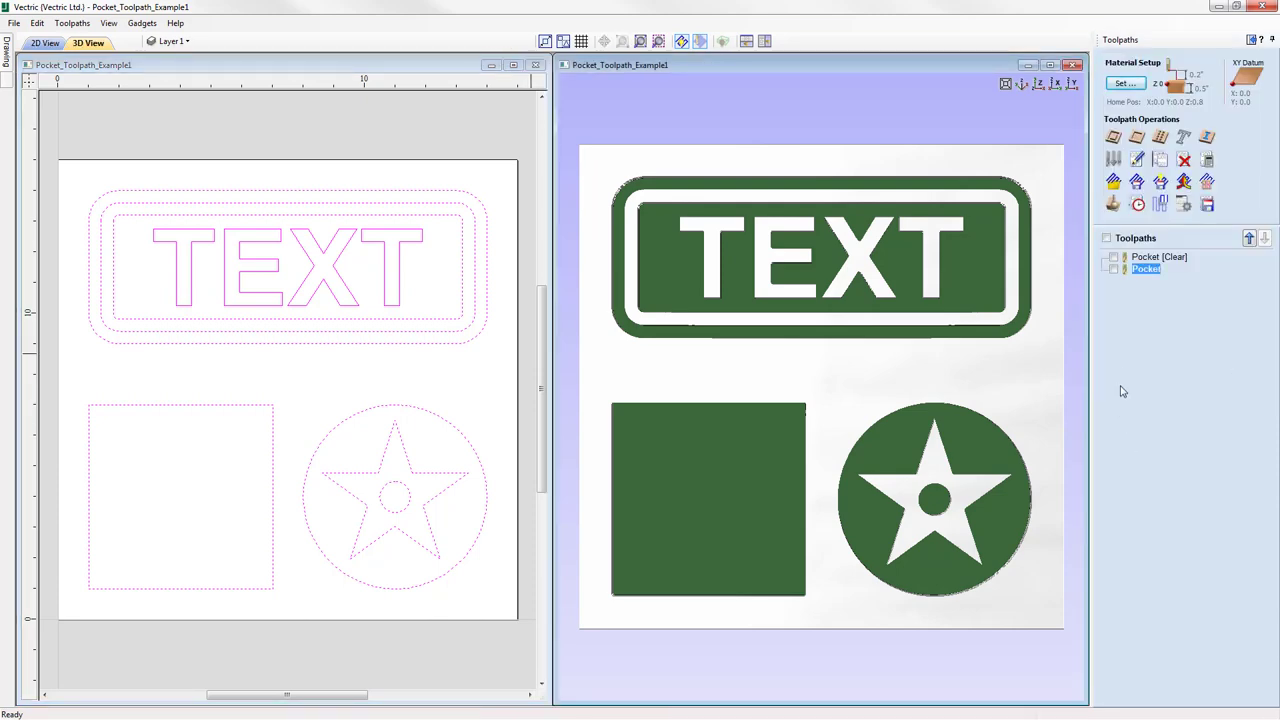
Edit the pocket toolpath to stop using the larger area clearance tool and cut with End Mill (1/4") instead
click(1142, 262)
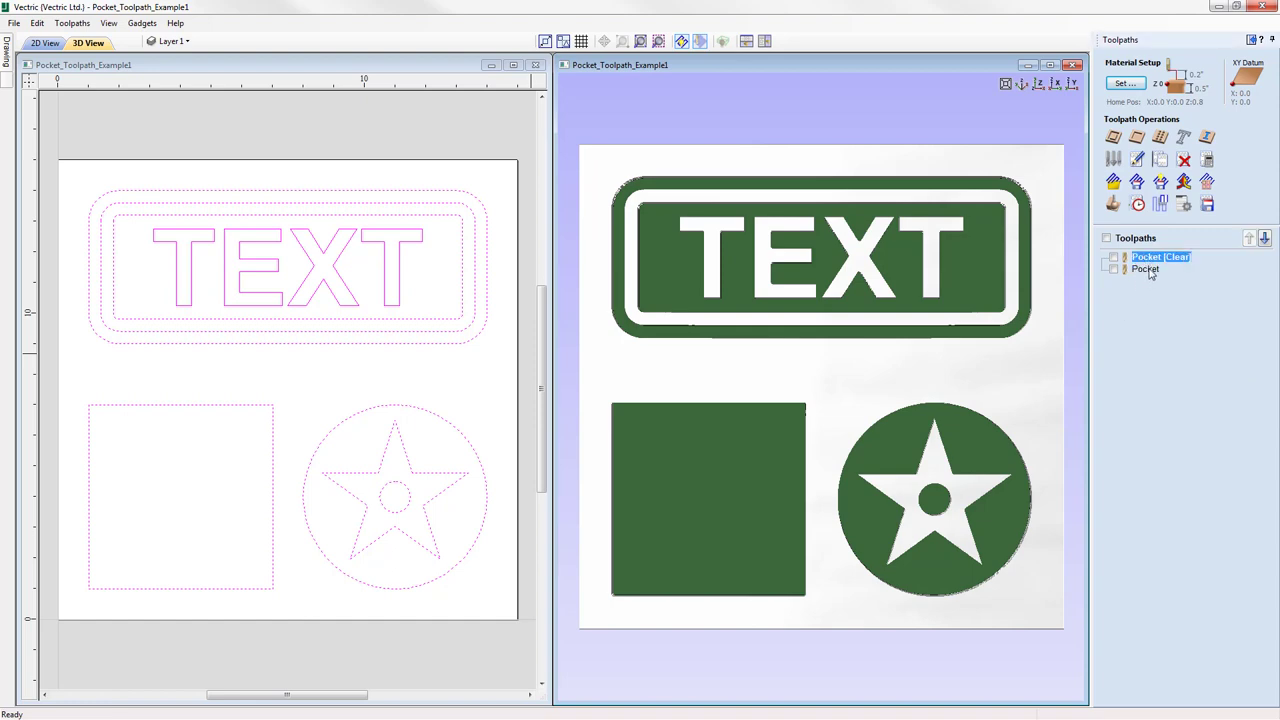
mouse_move(1163, 269)
double_click(1157, 263)
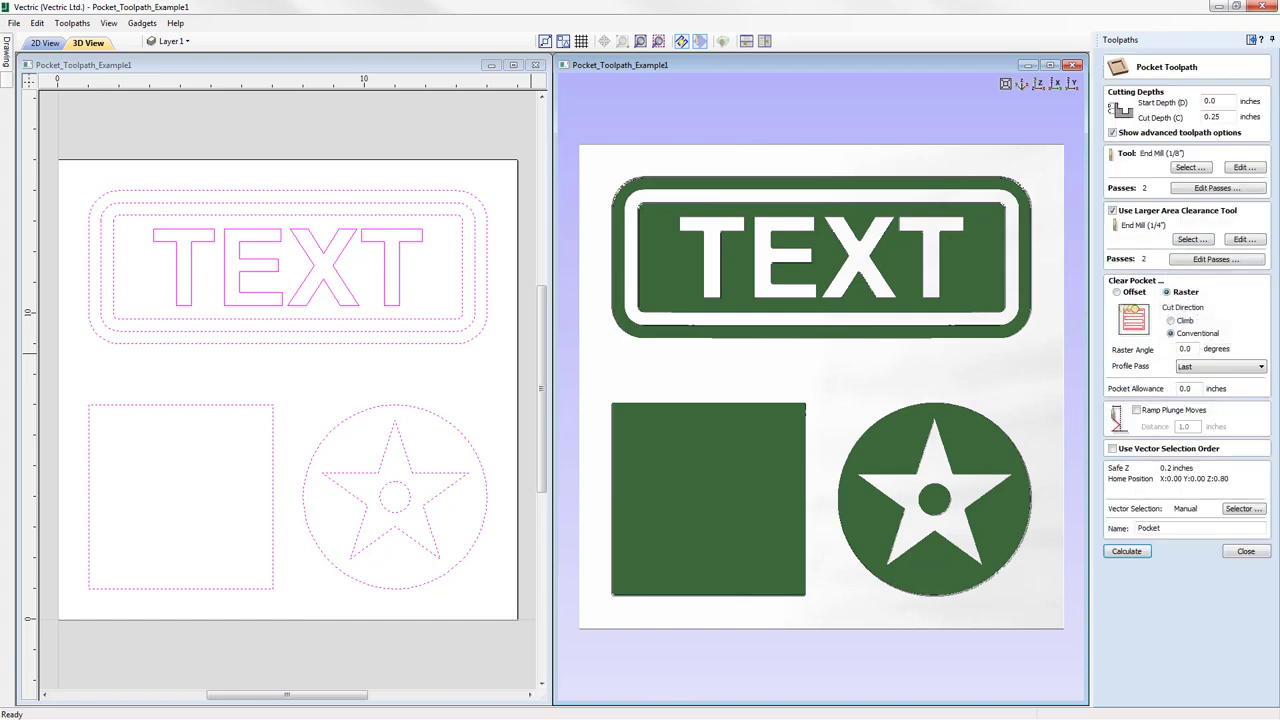
click(1113, 212)
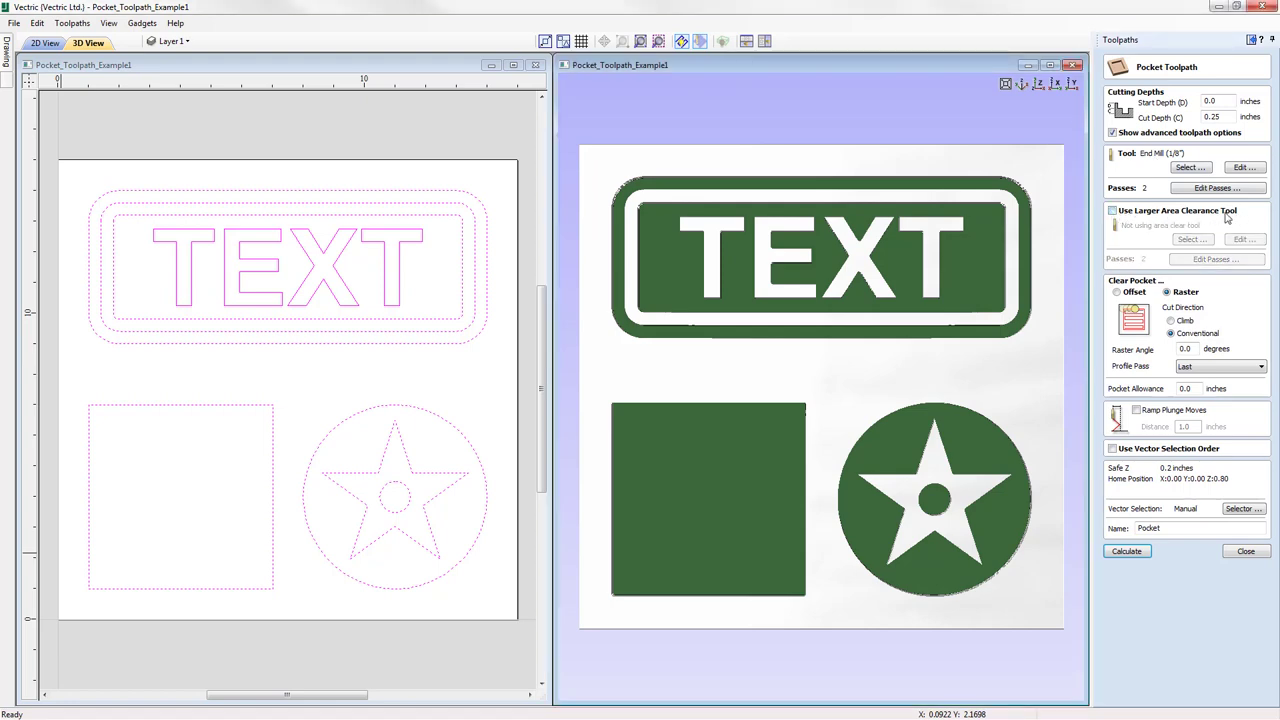
click(1190, 168)
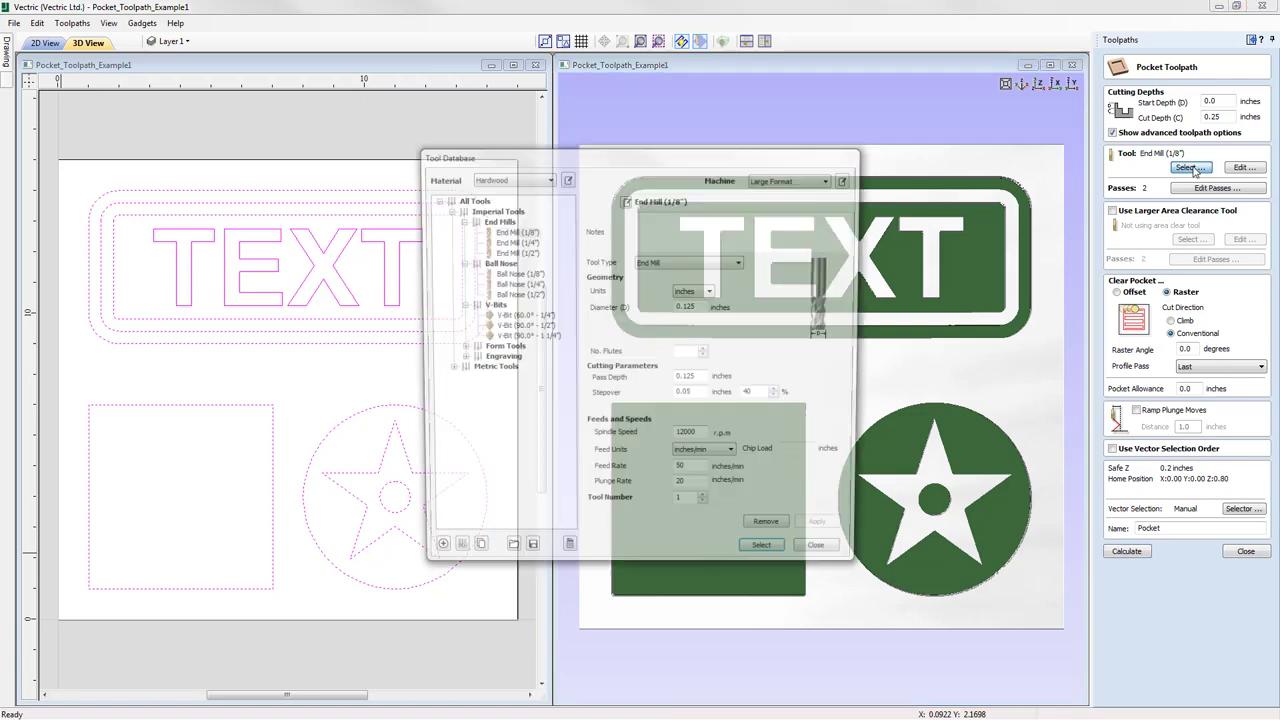
click(510, 242)
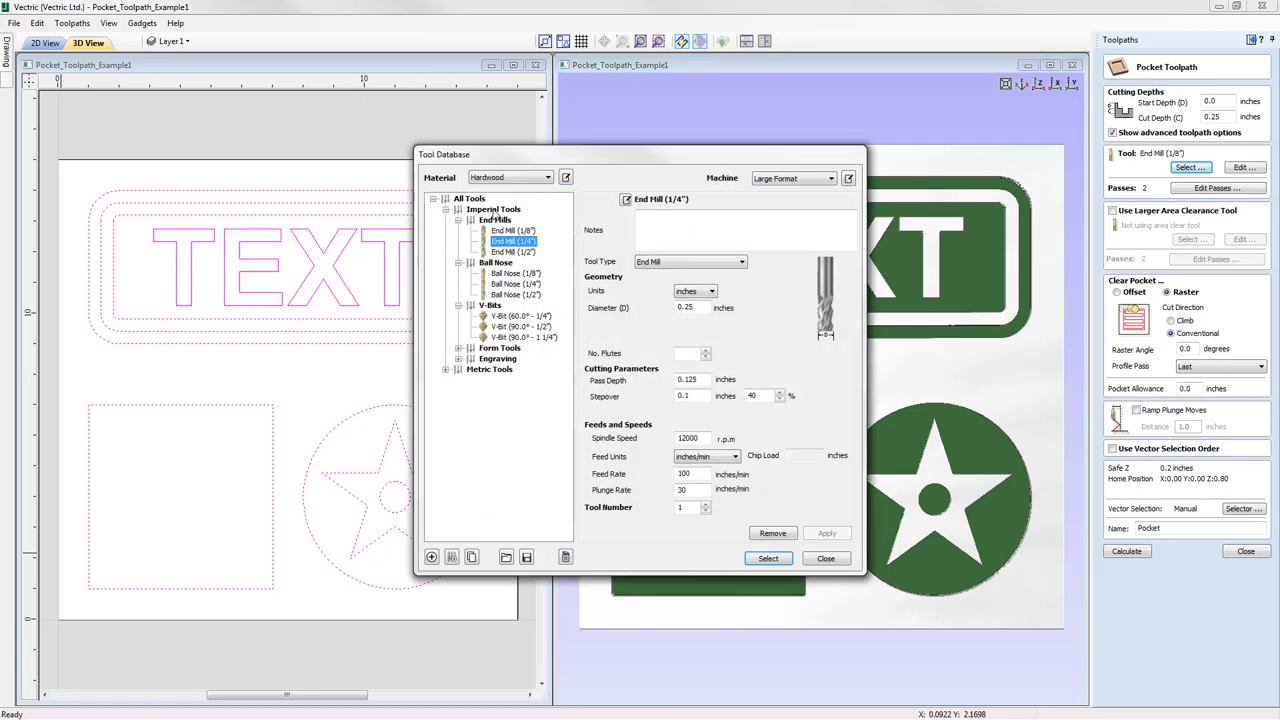
click(766, 559)
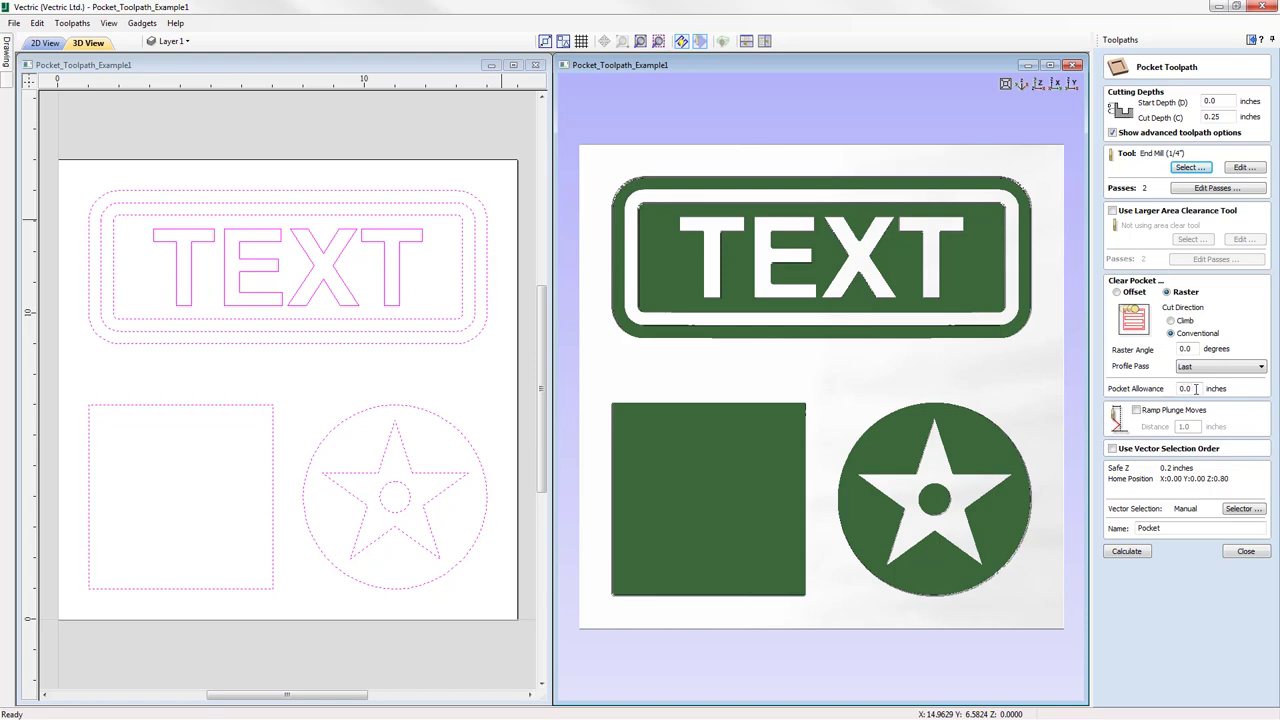
Set the pocket allowance to 0.05 inches, recalculate the toolpath and check the cut areas in a maximized 2D view
click(1194, 389)
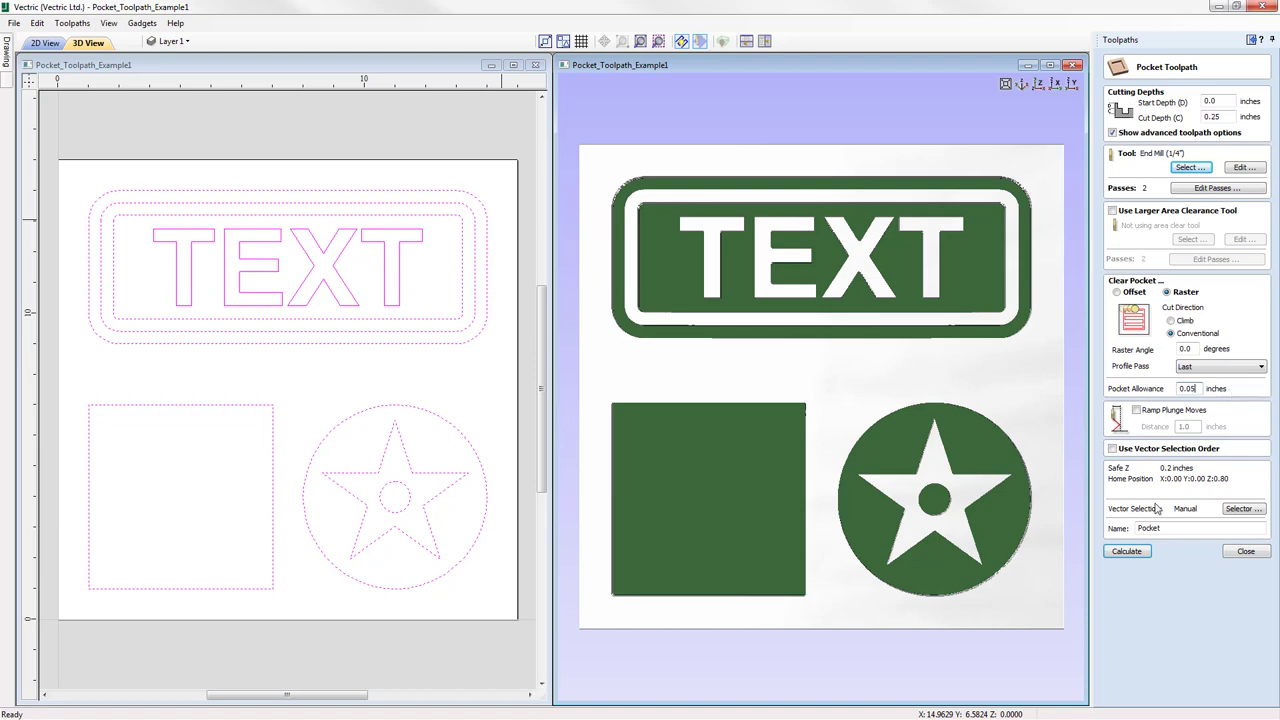
click(1127, 552)
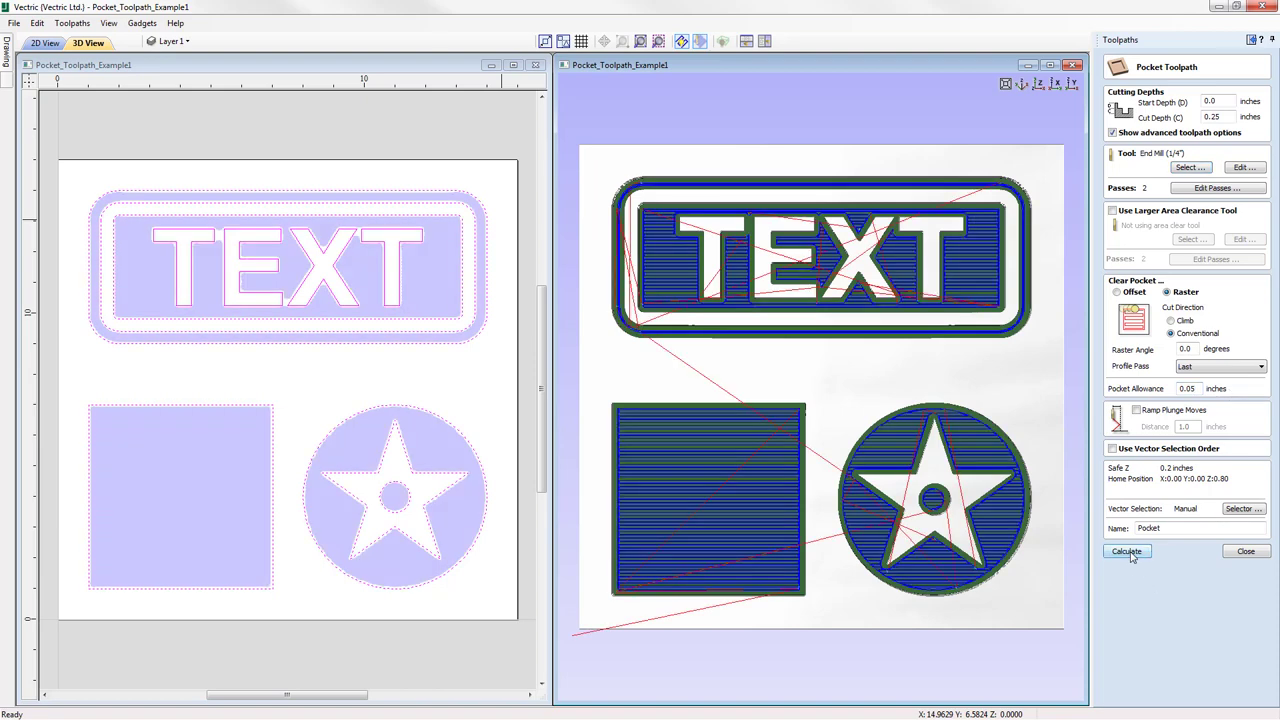
click(512, 66)
click(512, 66)
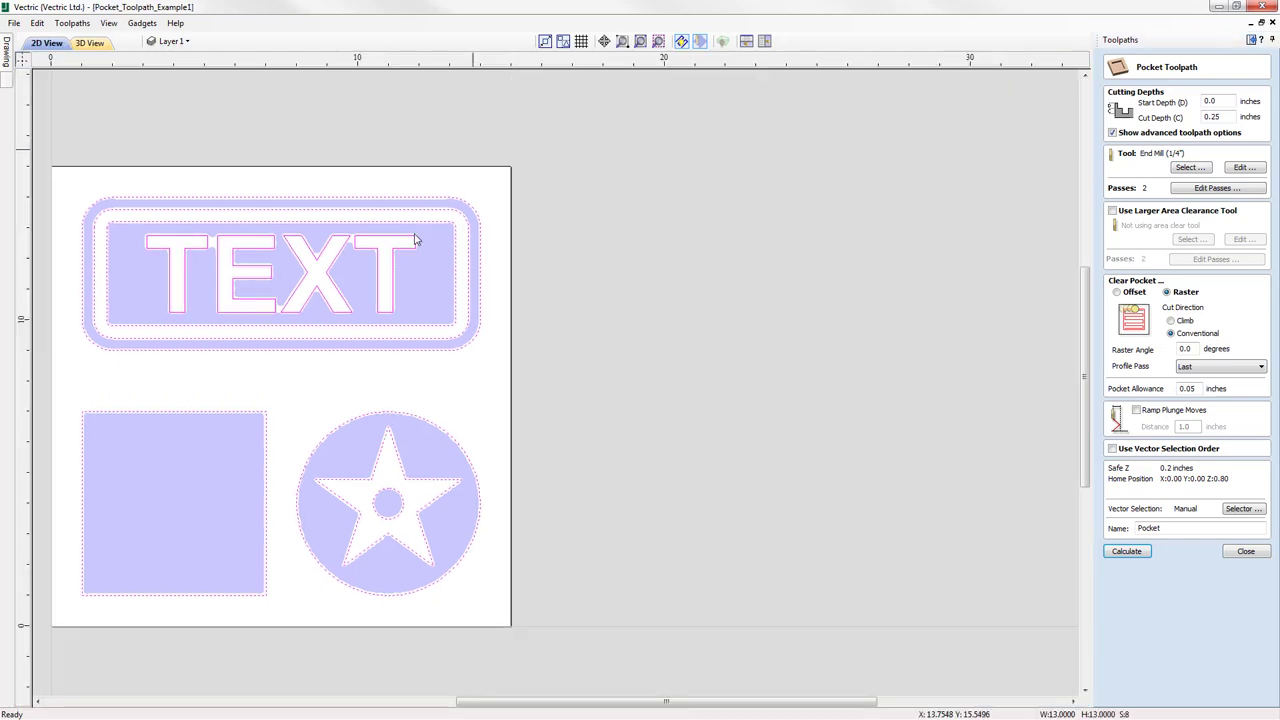
click(641, 43)
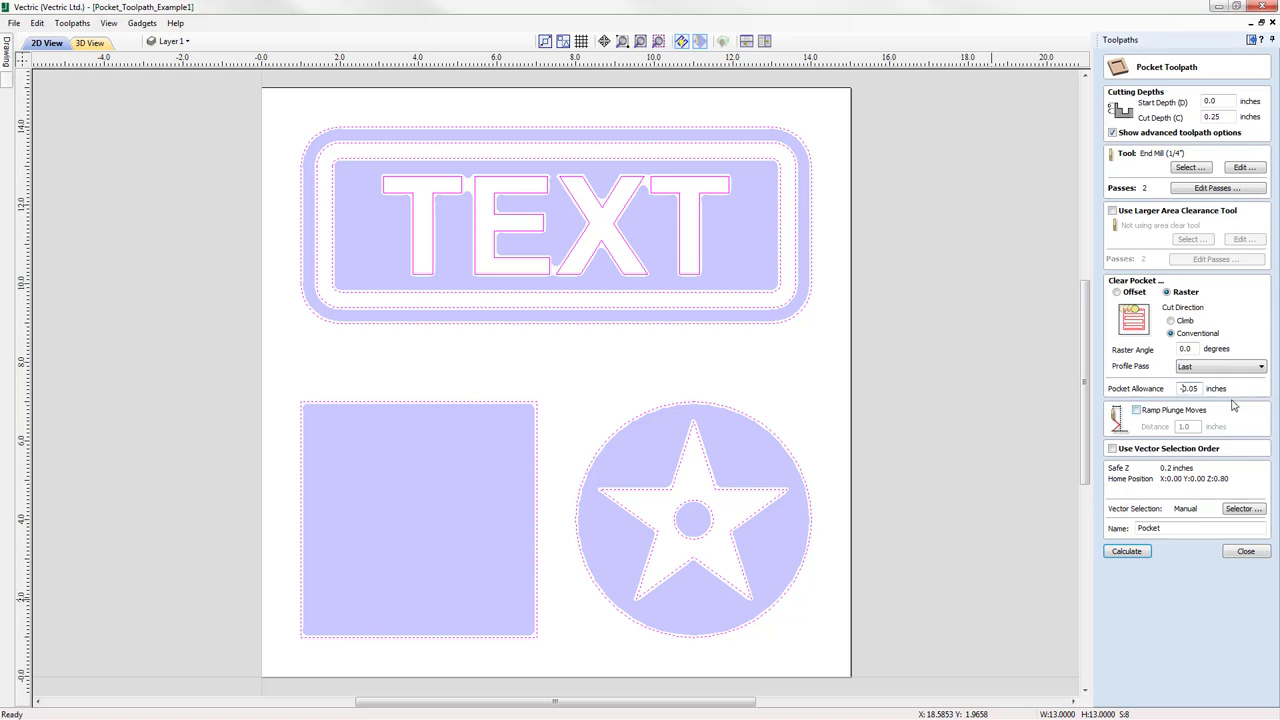
Set the pocket allowance to -0.05 inches, recalculate the toolpath and inspect the cut edges around the TEXT lettering
click(1125, 555)
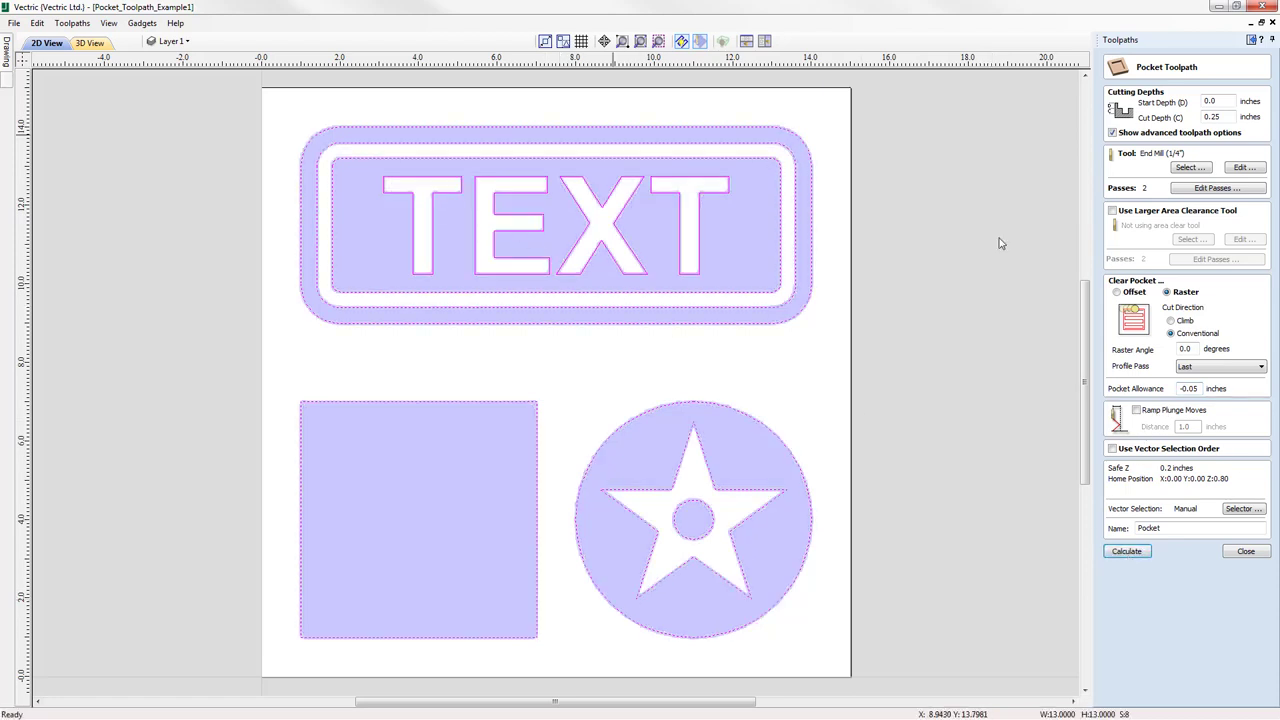
drag(1089, 311, 1088, 296)
scroll(794, 183, up, 2)
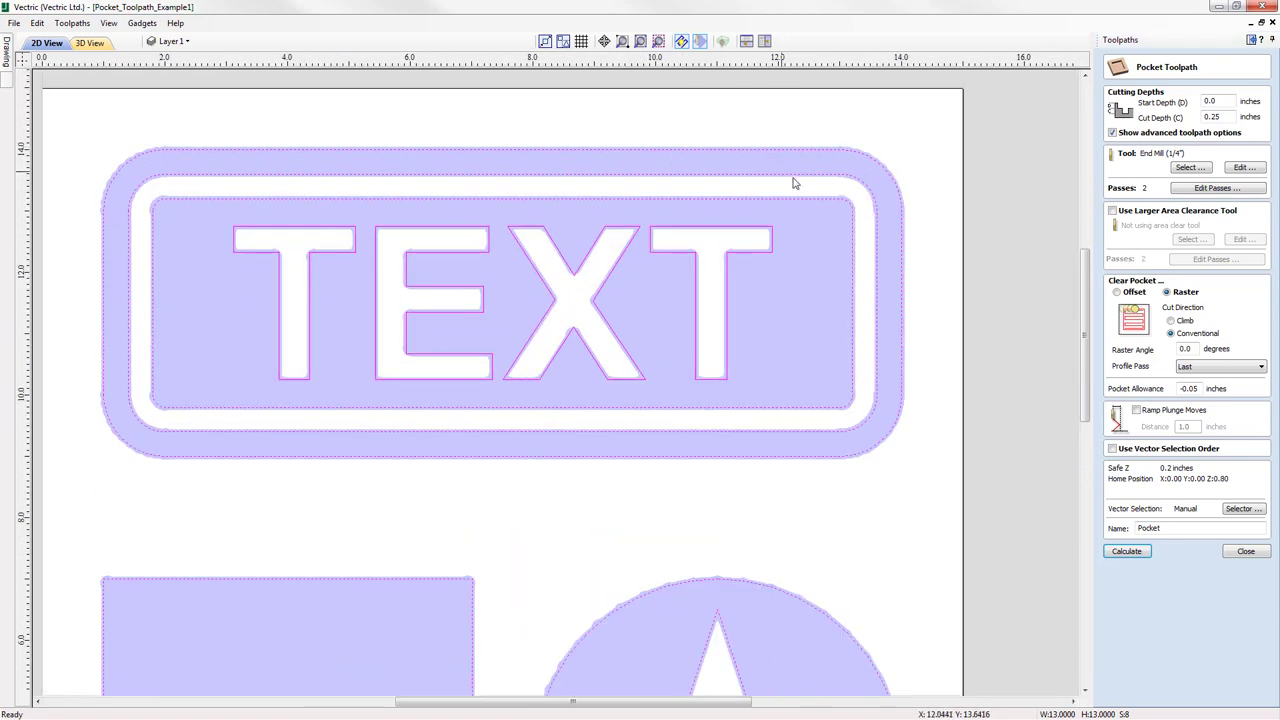
scroll(691, 222, up, 2)
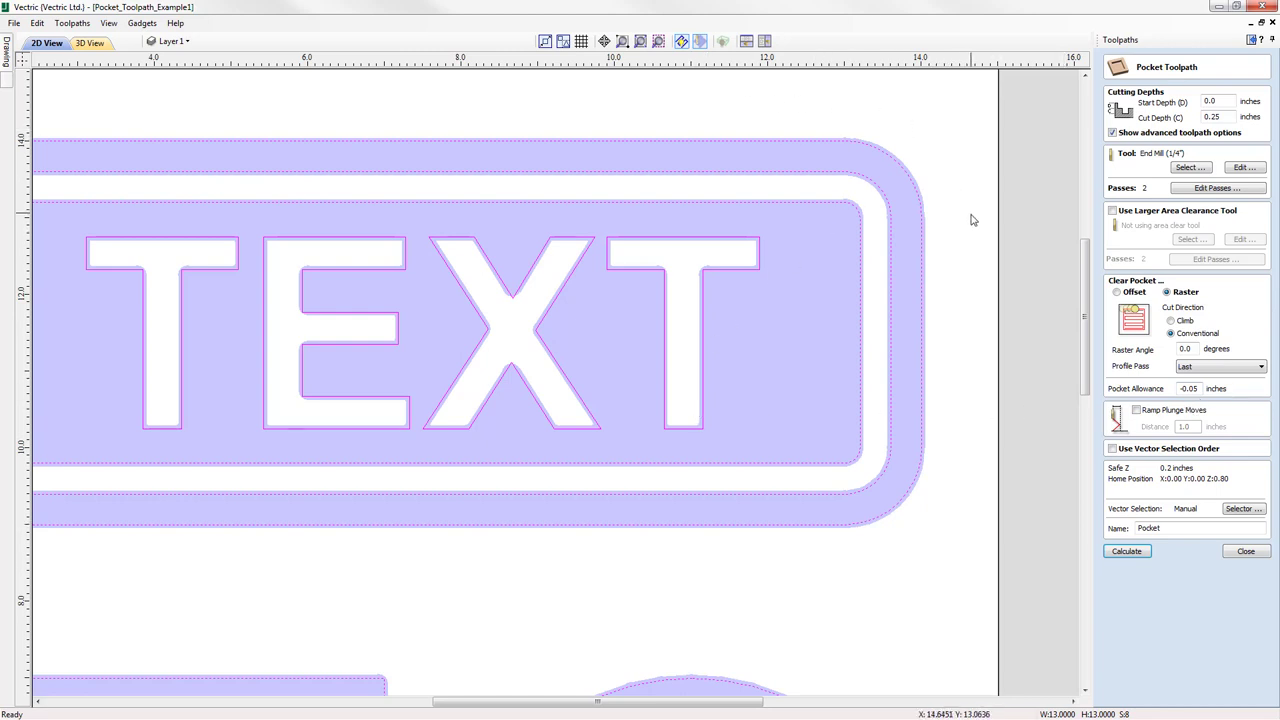
click(640, 41)
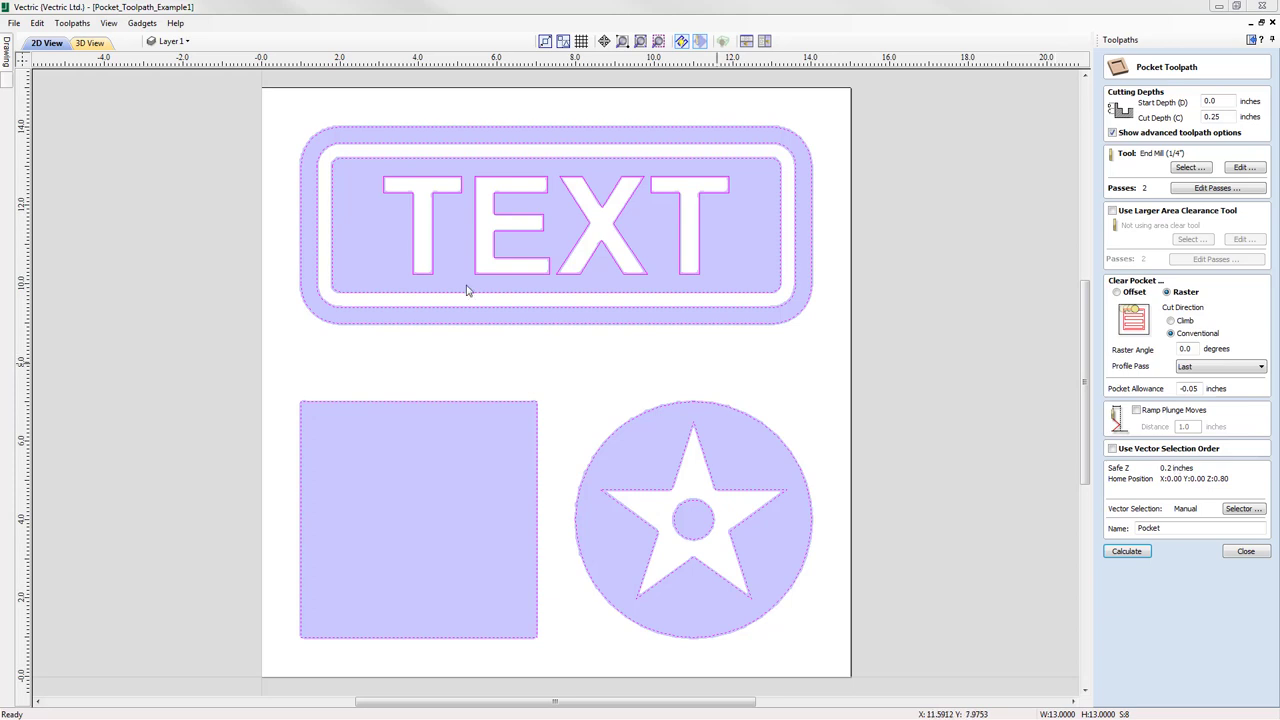
Close the current job without saving and open Pocket_Toolpath_Example2.crv
click(14, 22)
click(36, 67)
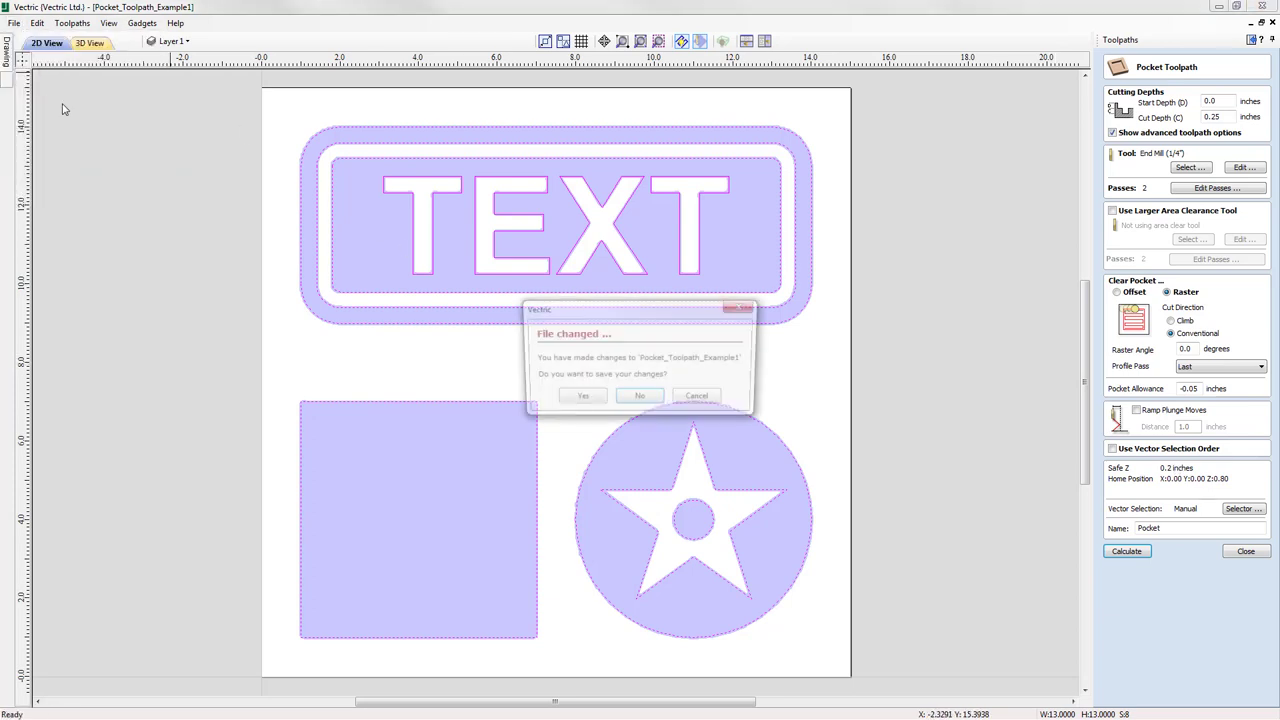
click(640, 400)
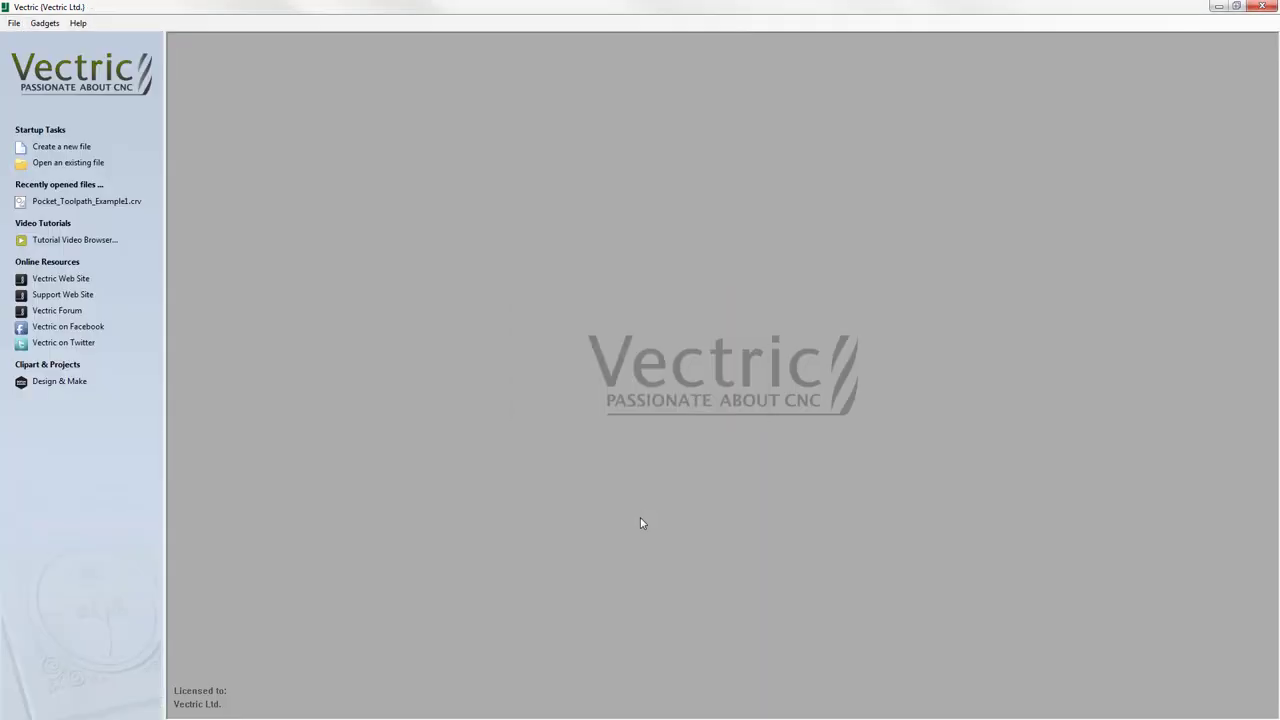
click(62, 163)
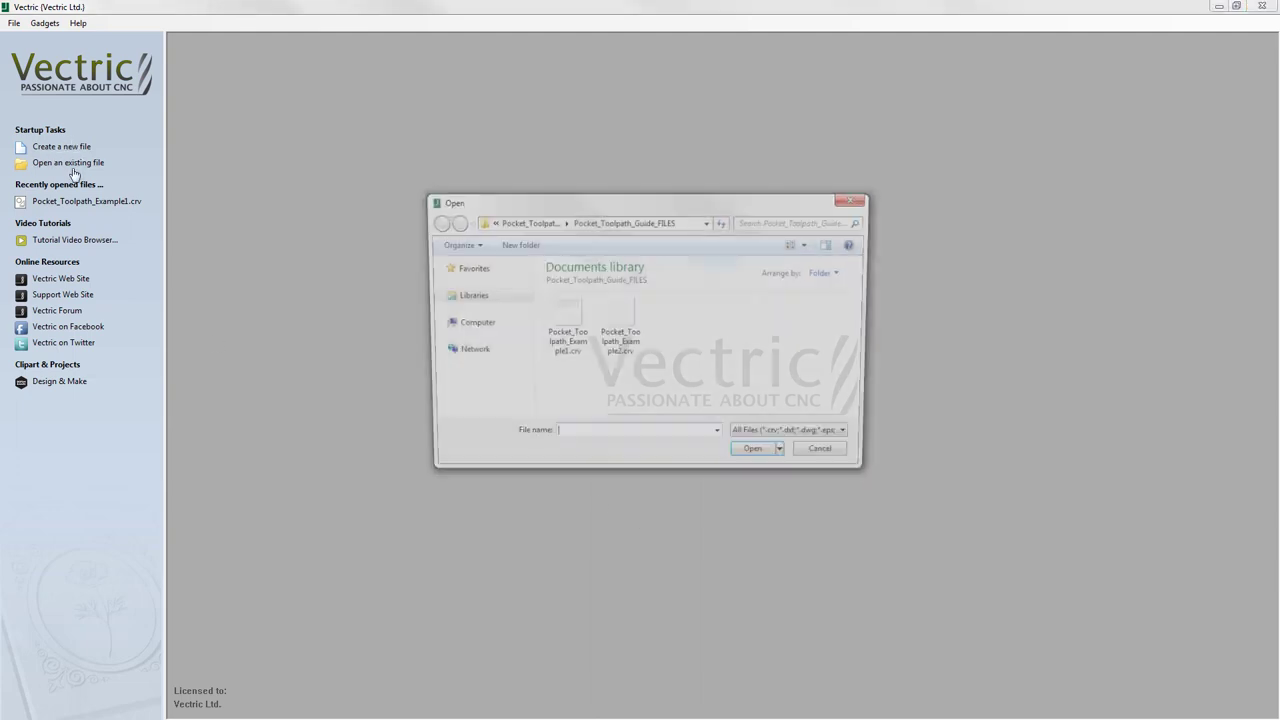
click(628, 323)
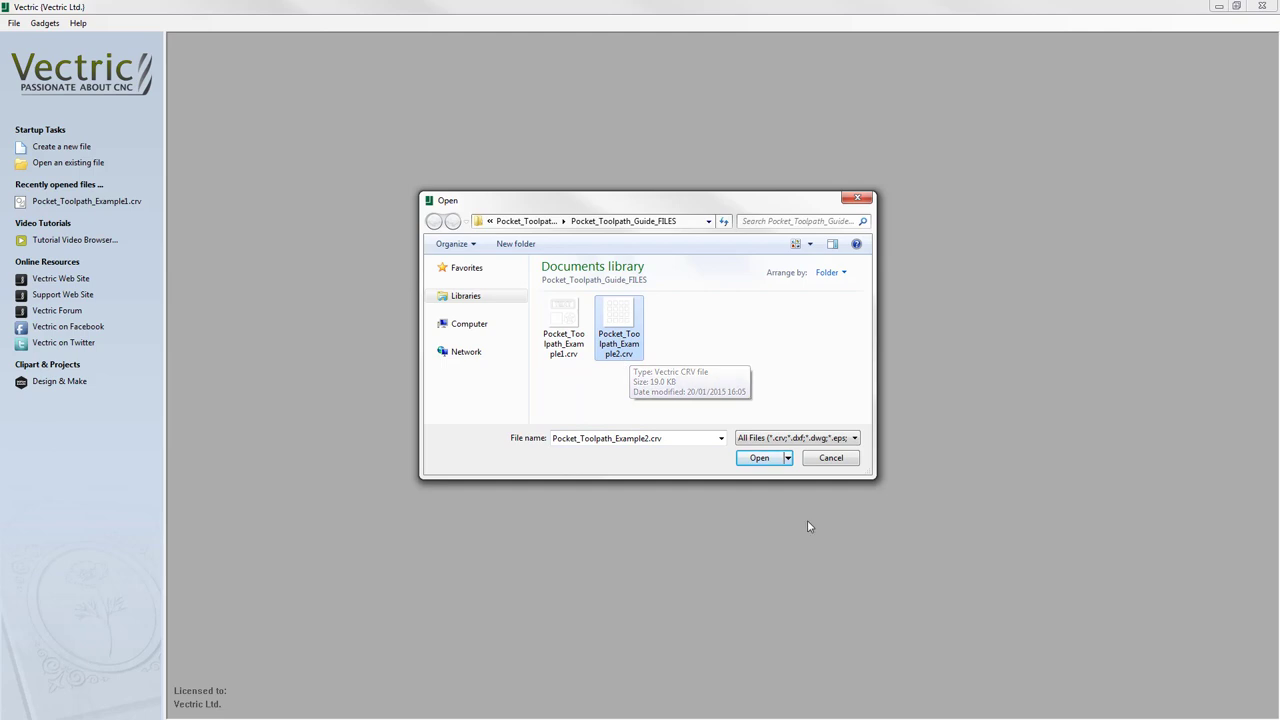
click(759, 458)
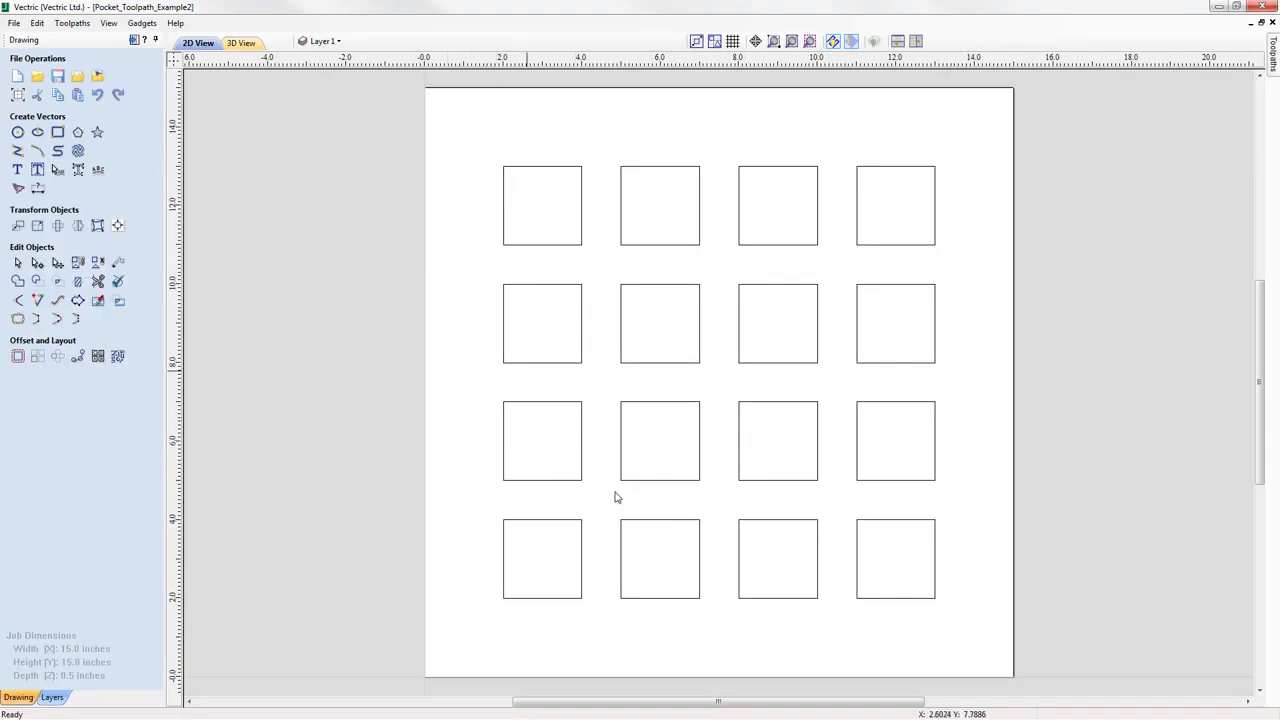
Start a pocket toolpath on all sixteen squares at 0.25 inches cut depth, using End Mill (1/4")
click(134, 40)
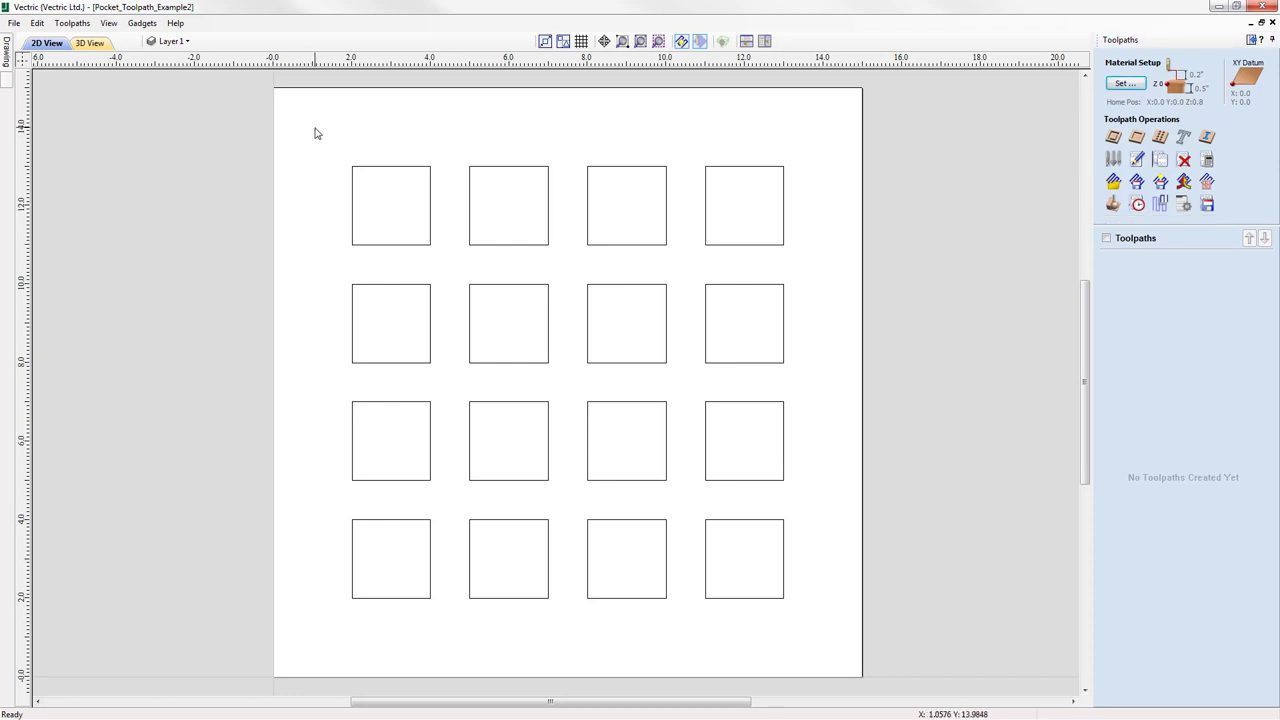
drag(315, 127, 815, 638)
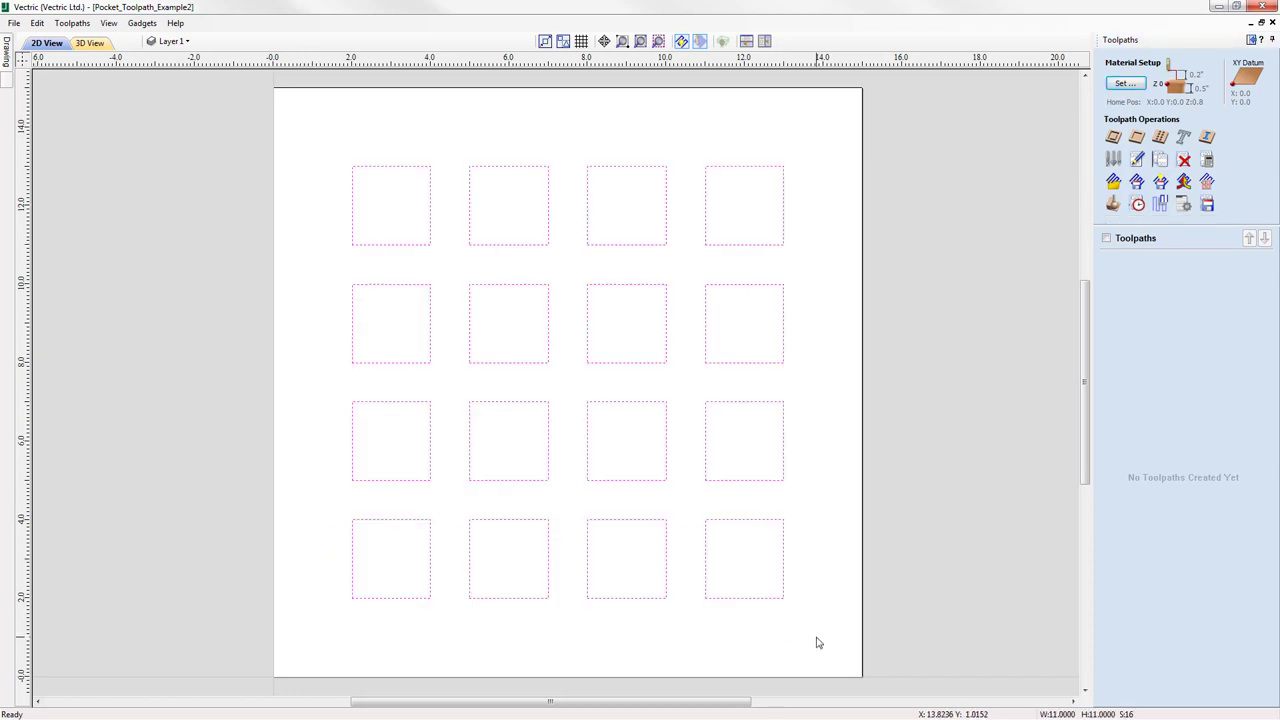
click(1140, 139)
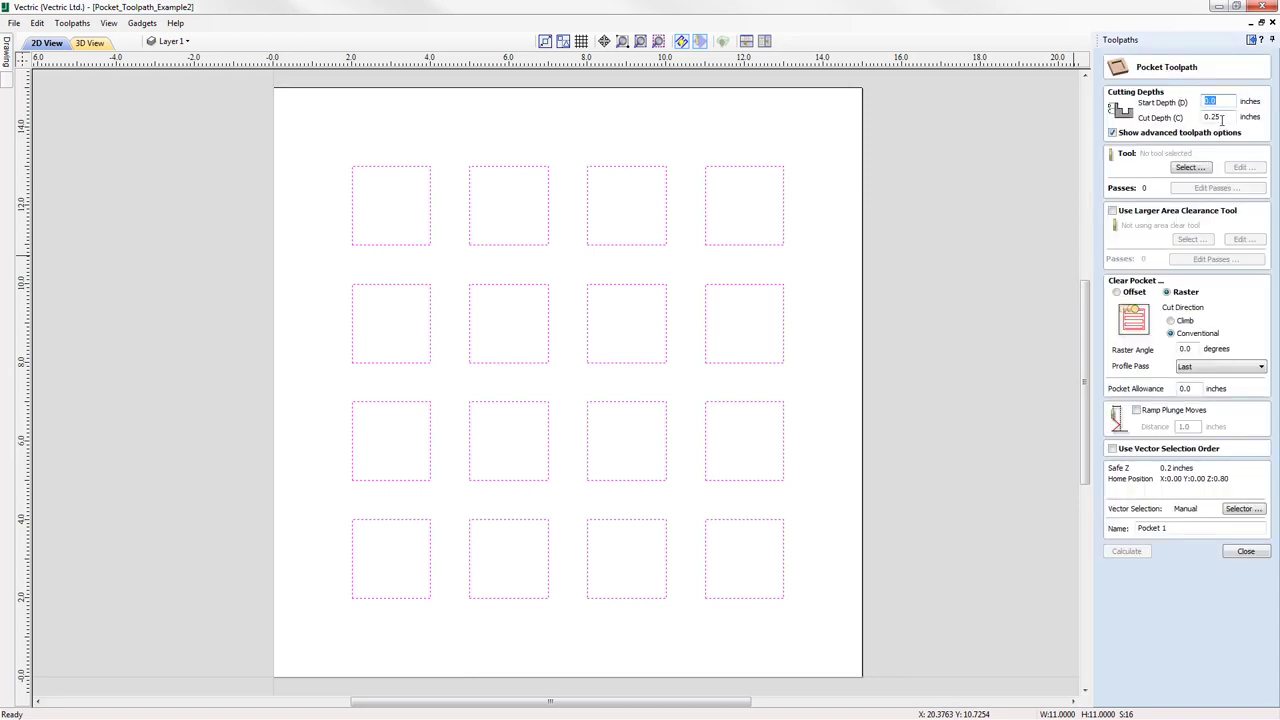
click(1188, 167)
click(512, 242)
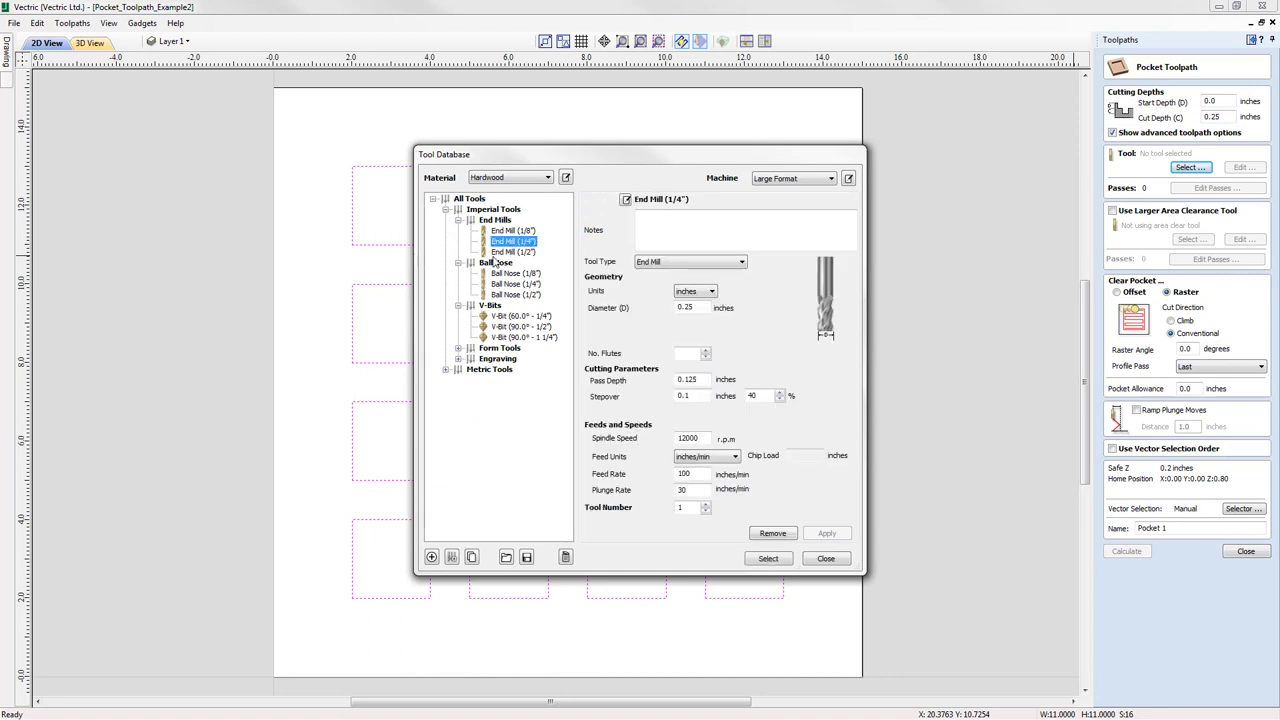
click(765, 559)
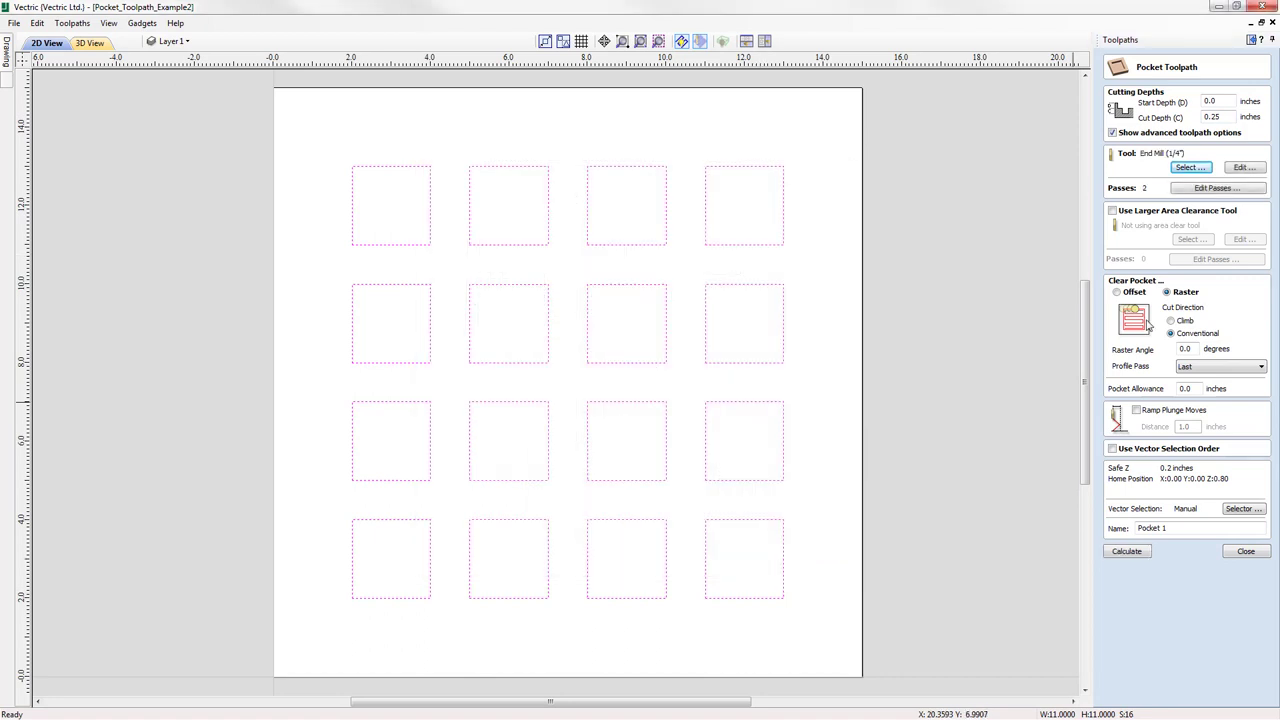
Set the end mill's pass depth to 0.25 inches for this toolpath and calculate the pocket
click(1243, 167)
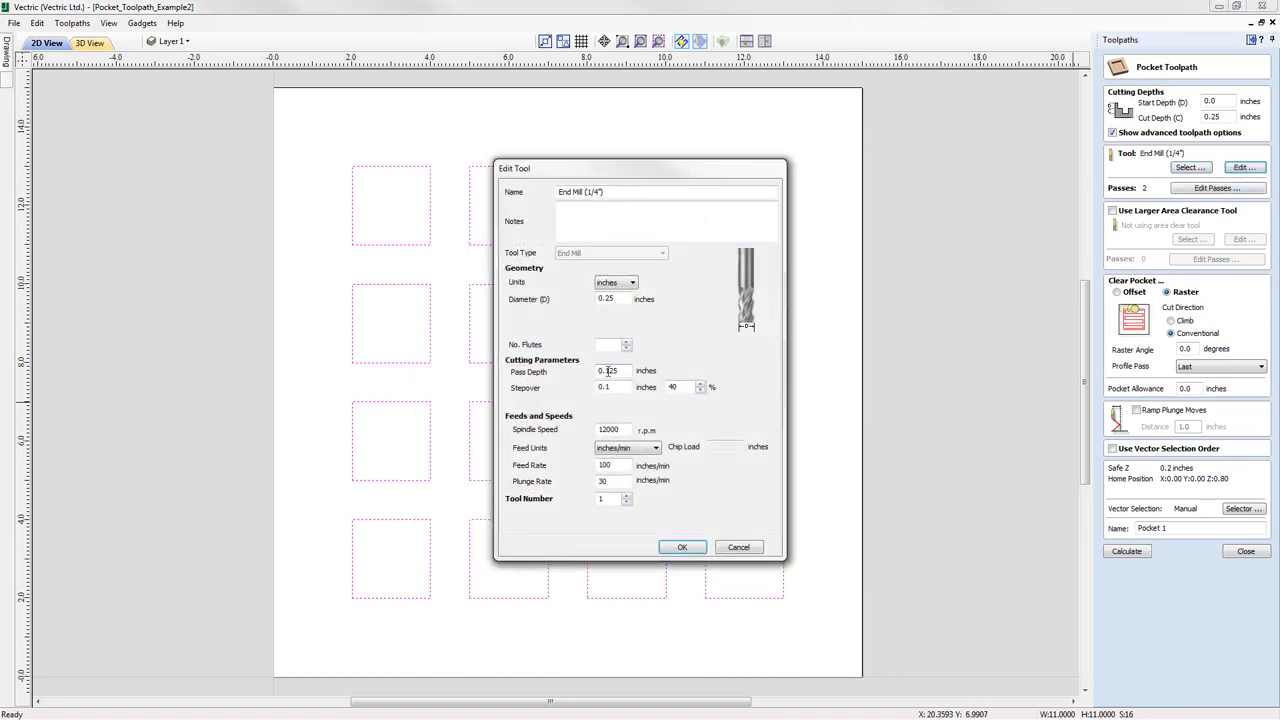
double_click(613, 371)
text(25)
click(682, 547)
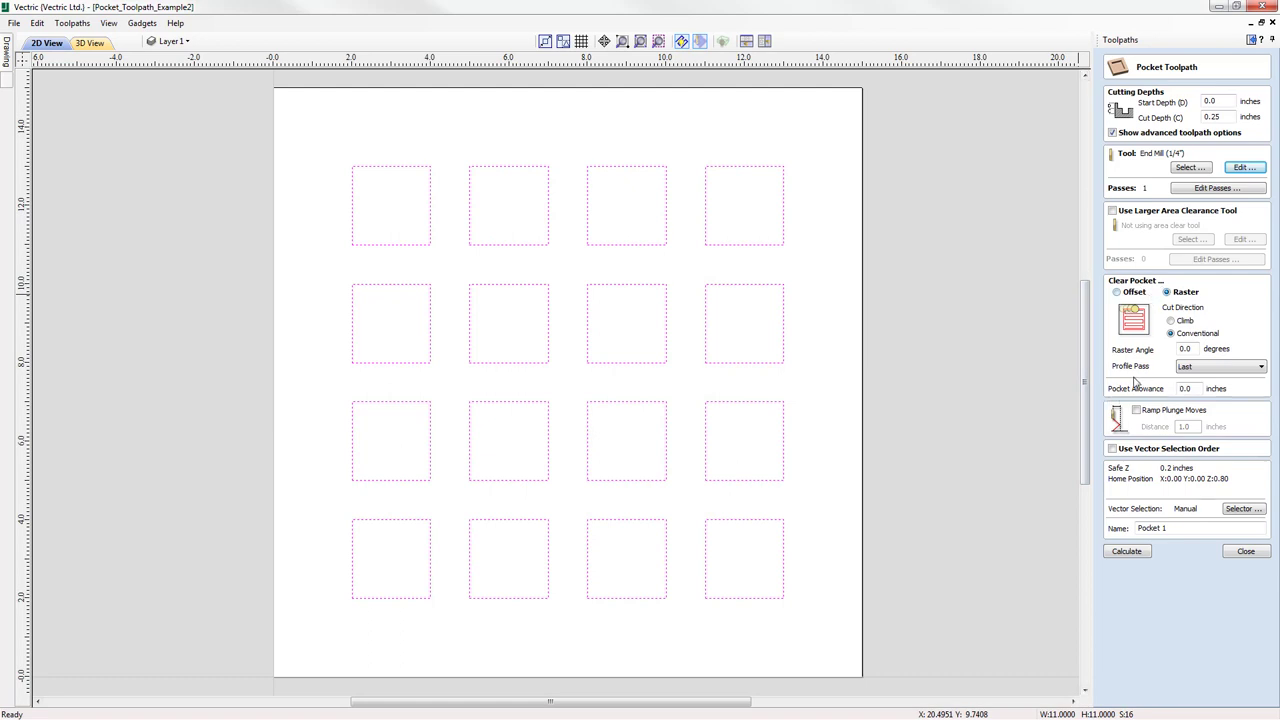
click(1126, 553)
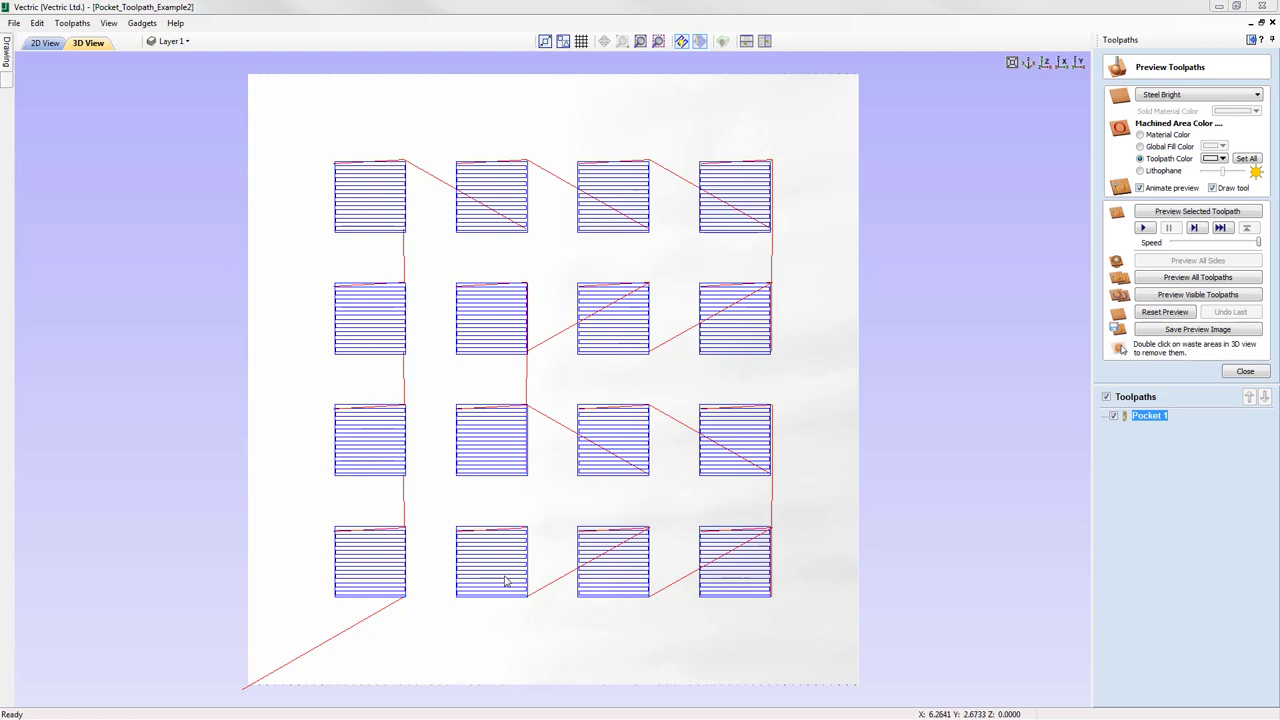
Reopen Pocket 1 for editing, deselect all squares in the 2D view and enable Use Vector Selection Order
click(1248, 372)
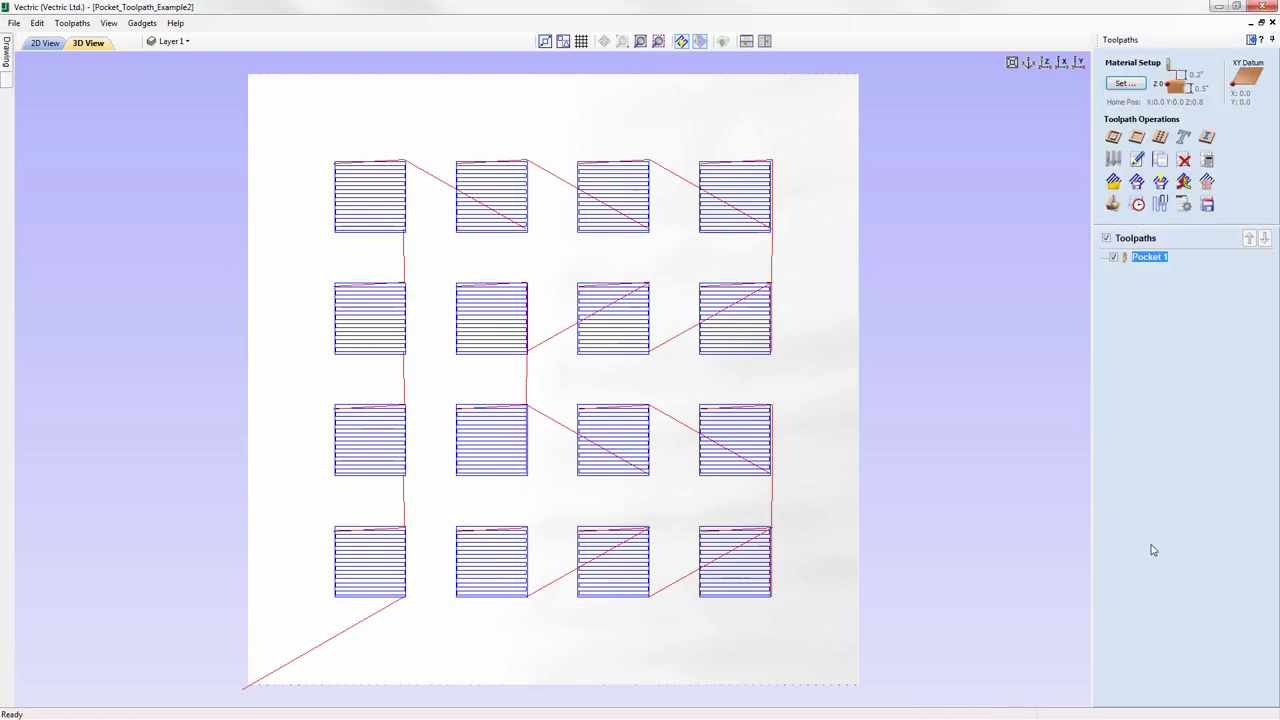
click(1150, 266)
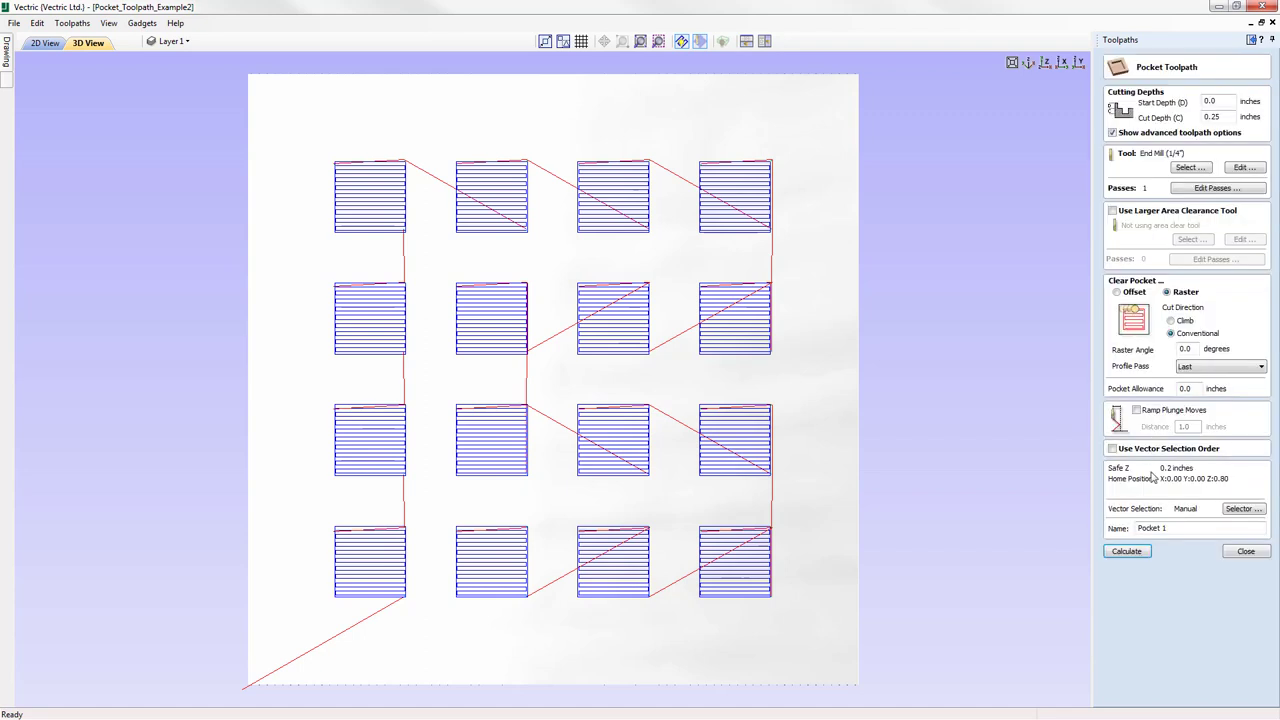
click(58, 45)
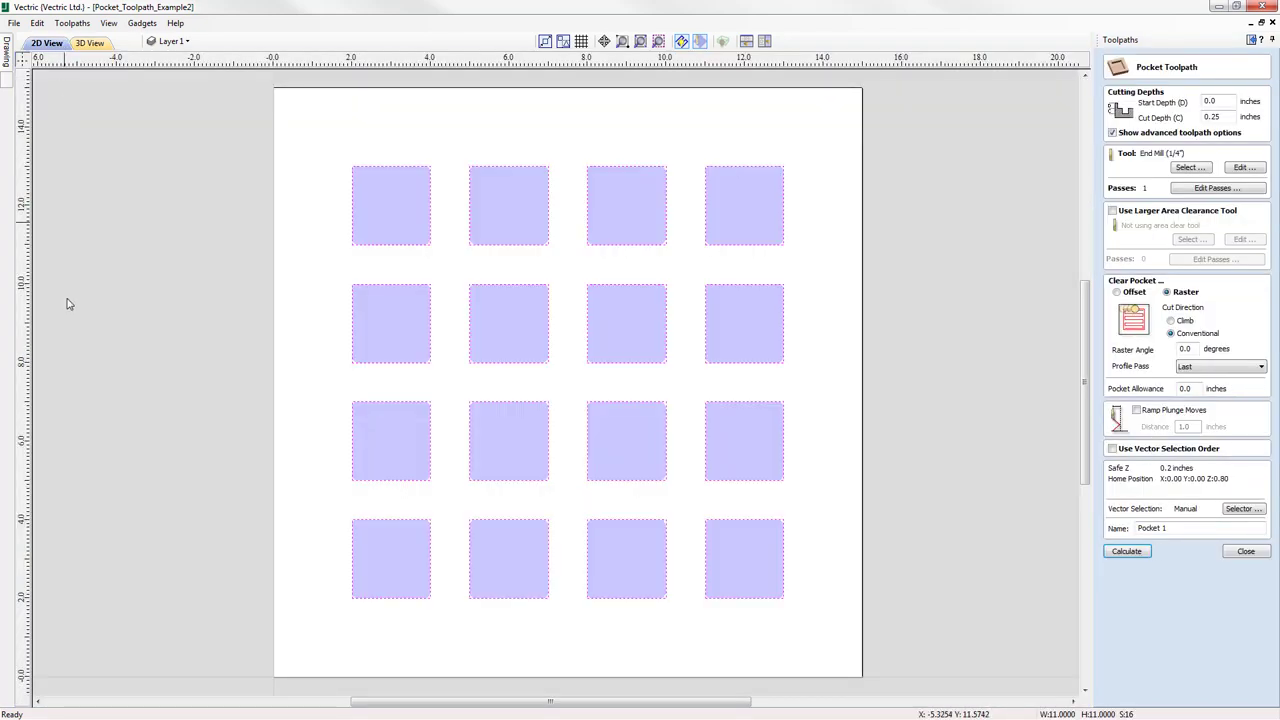
click(769, 631)
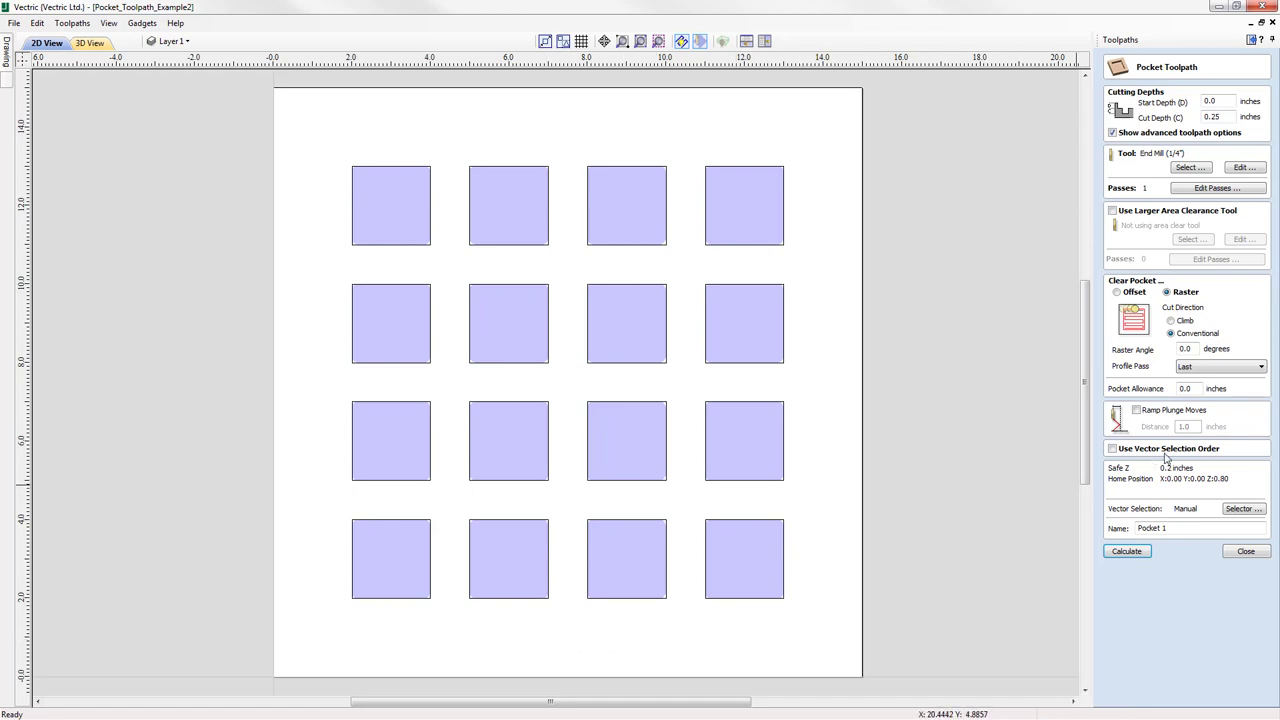
click(1112, 450)
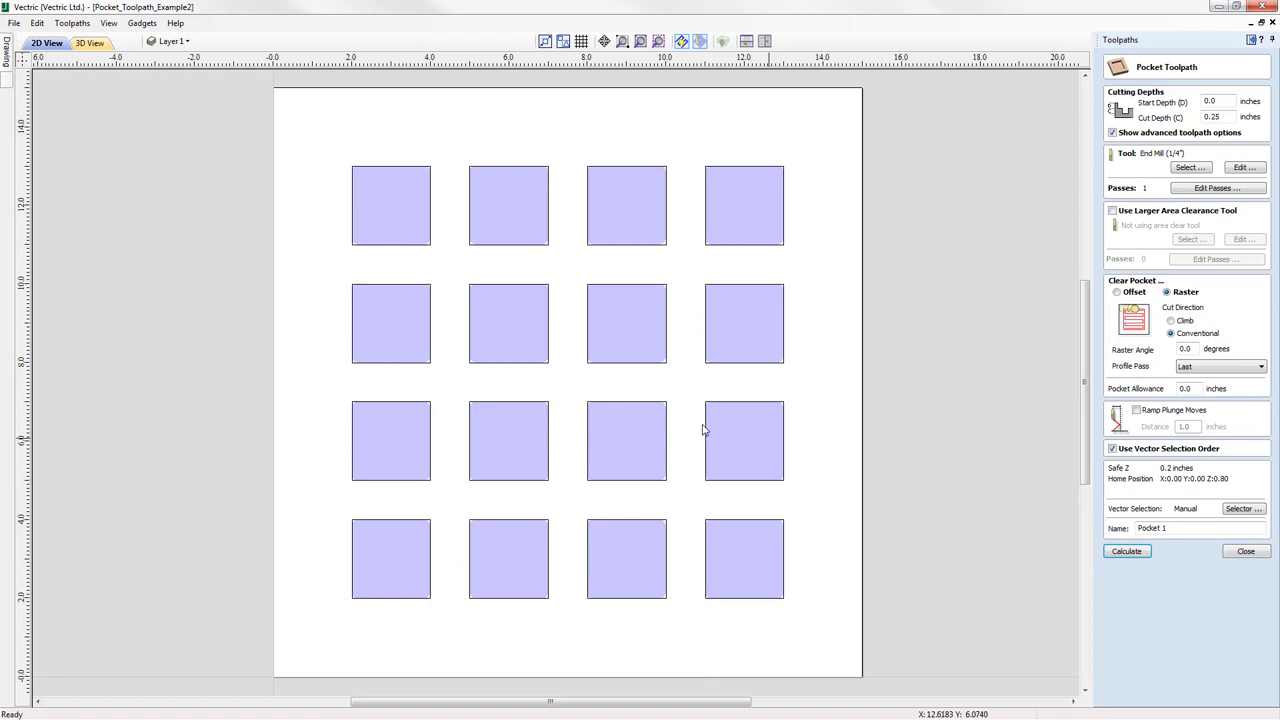
Select the sixteen squares column by column in a serpentine order, going up the first column from the lower-left square and down the next
click(398, 527)
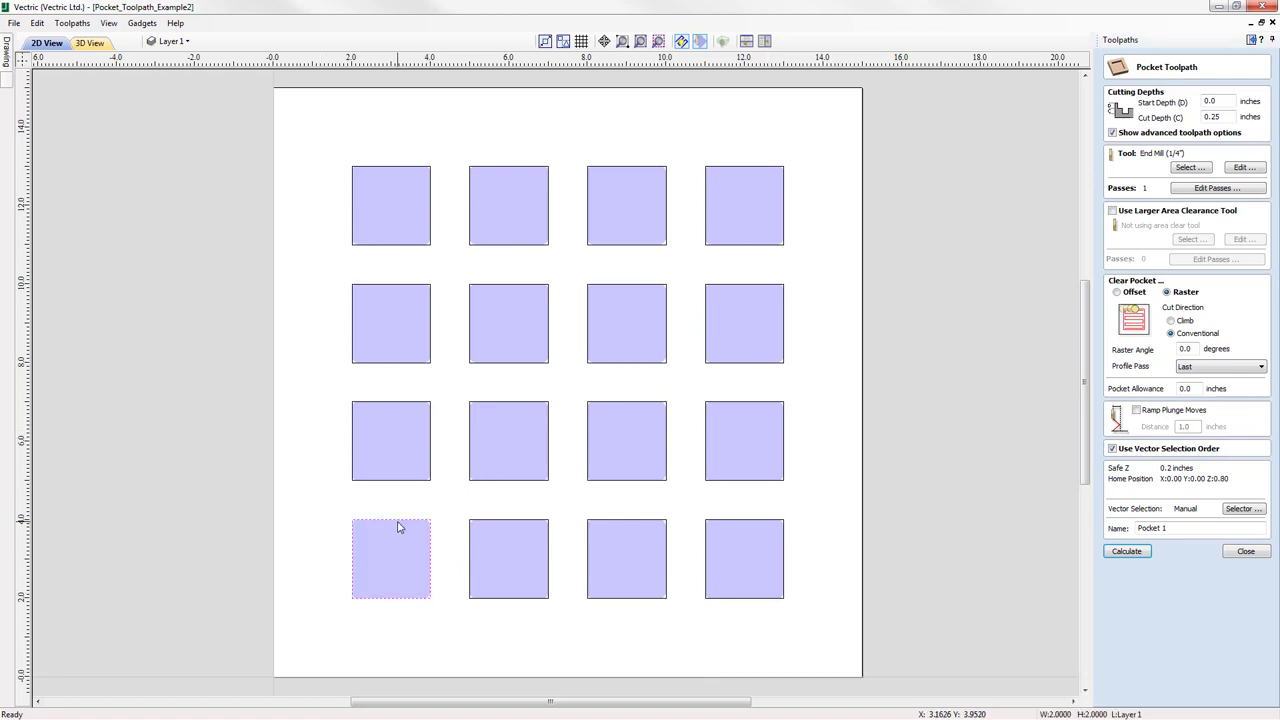
shift+click(405, 447)
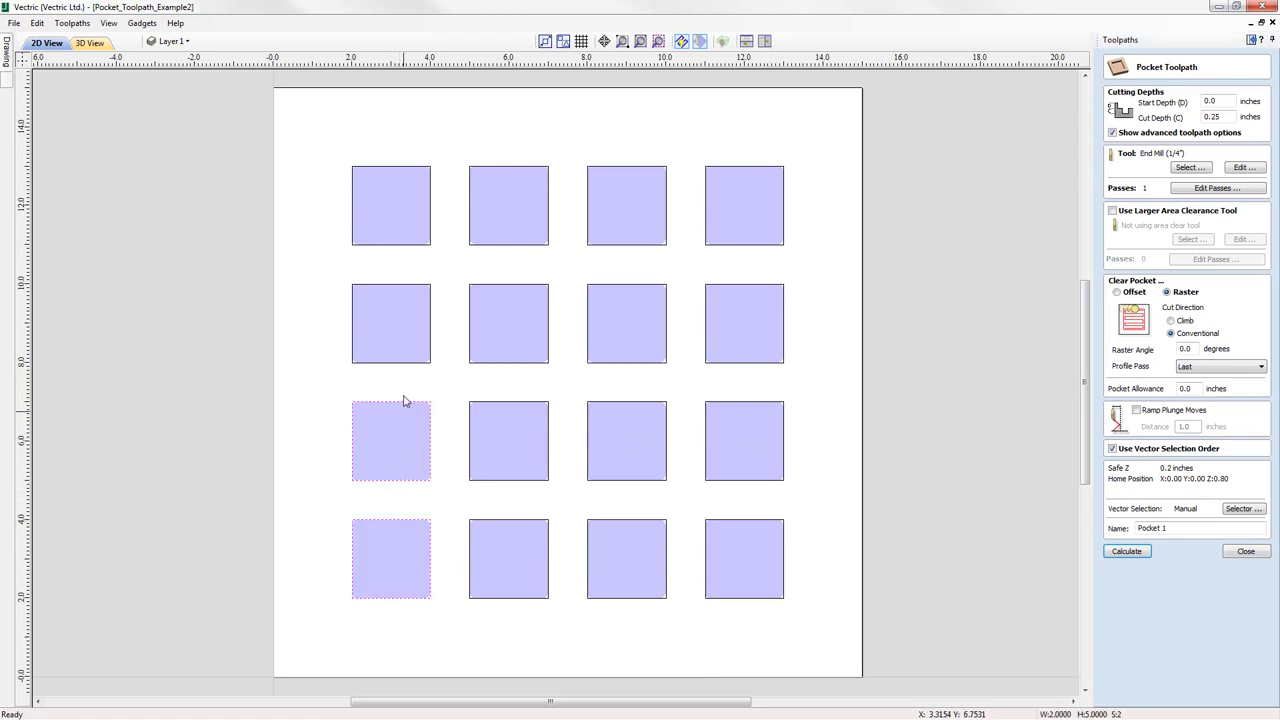
shift+click(407, 362)
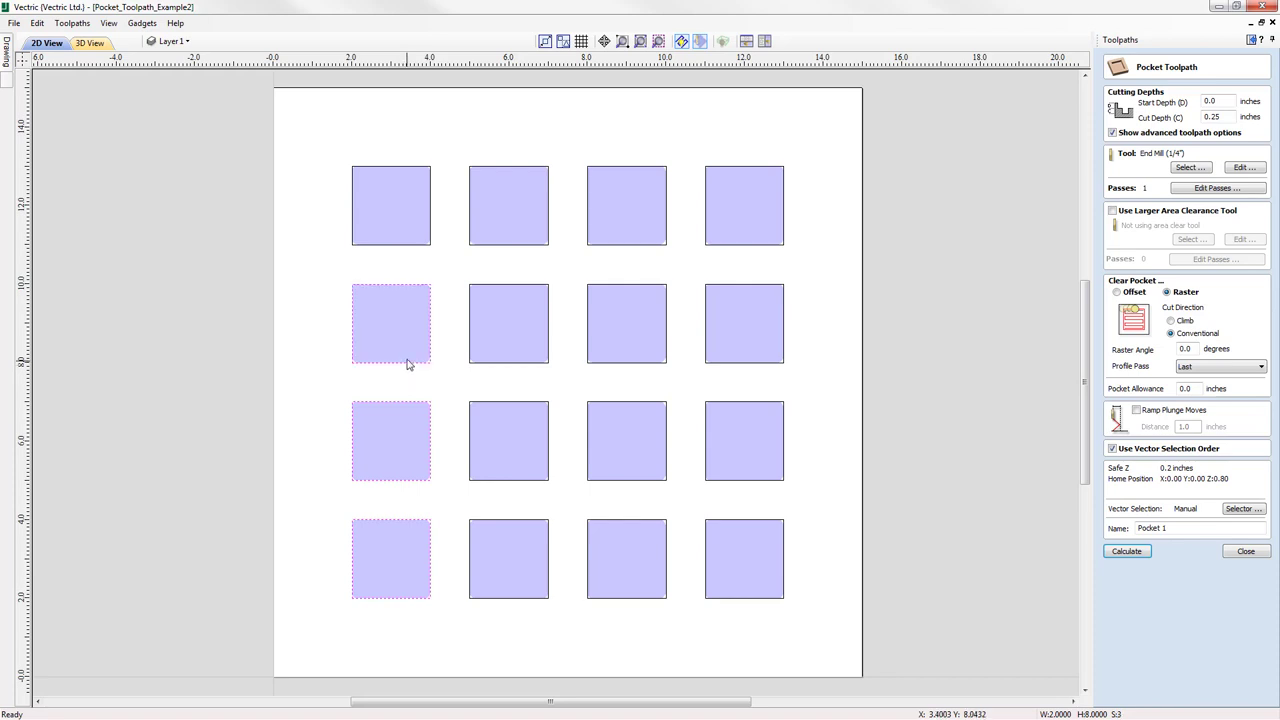
shift+click(400, 252)
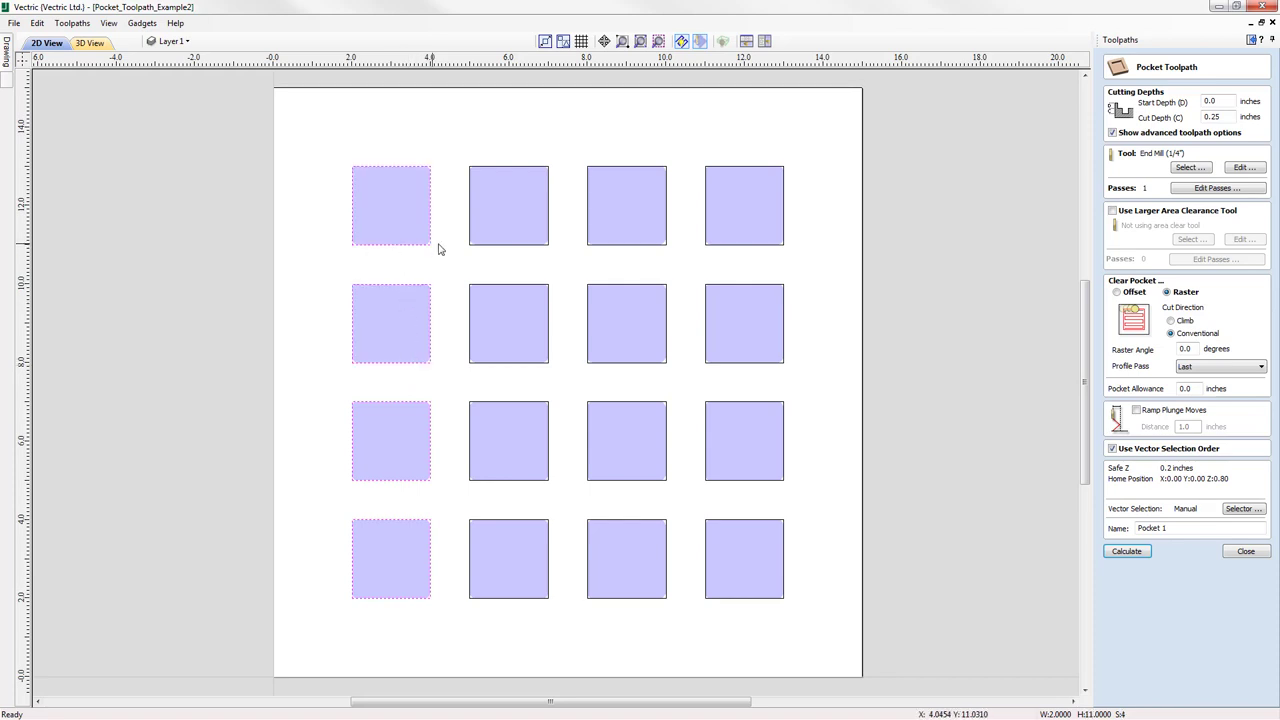
shift+click(484, 250)
shift+click(496, 292)
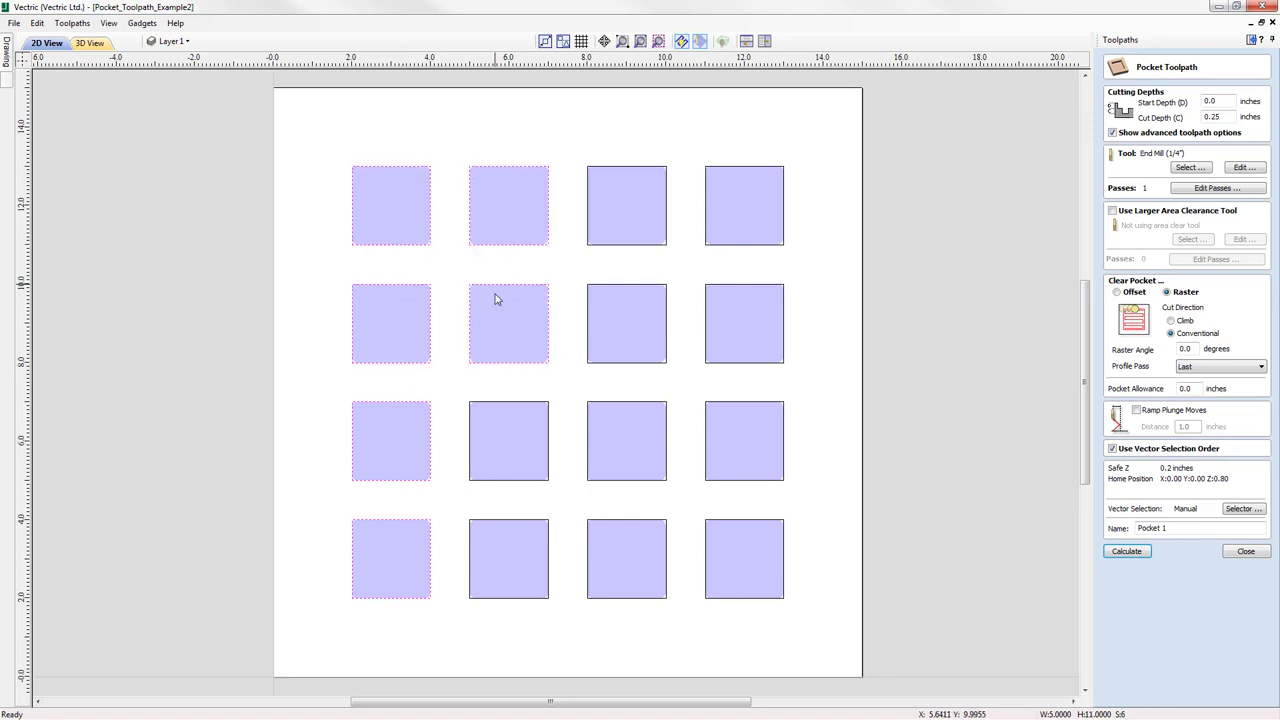
shift+click(497, 408)
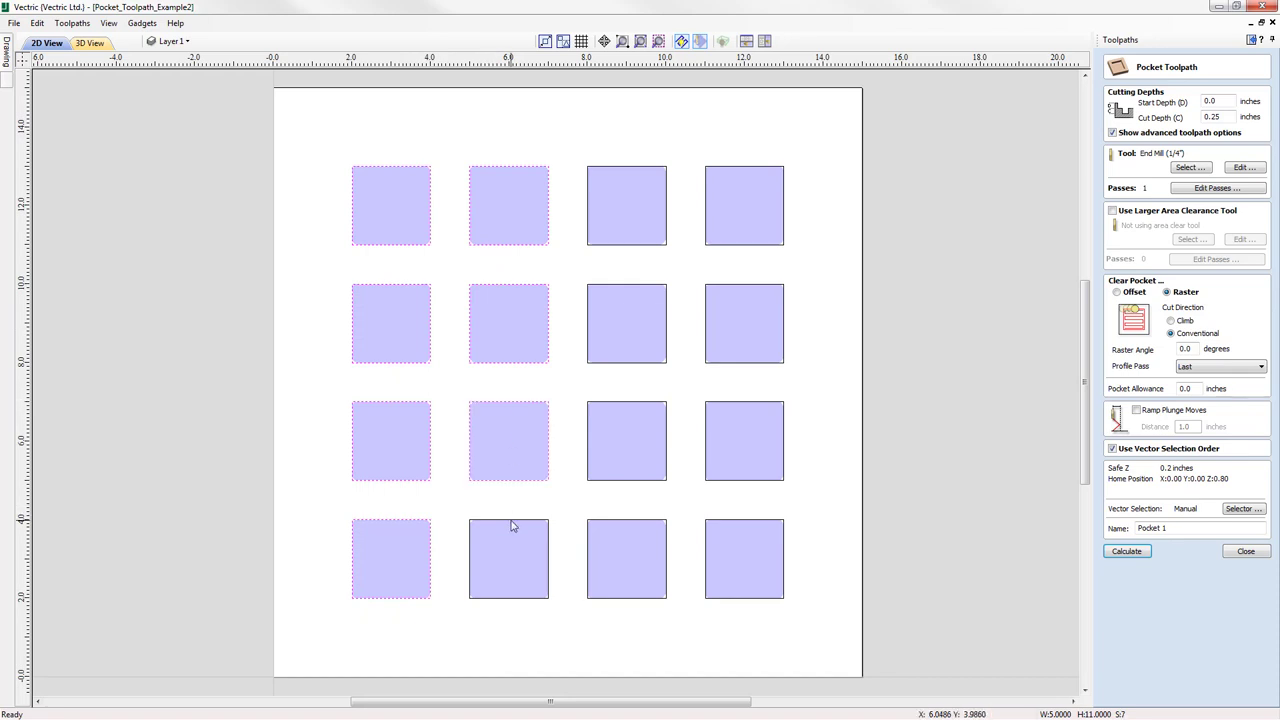
shift+click(512, 527)
shift+click(646, 527)
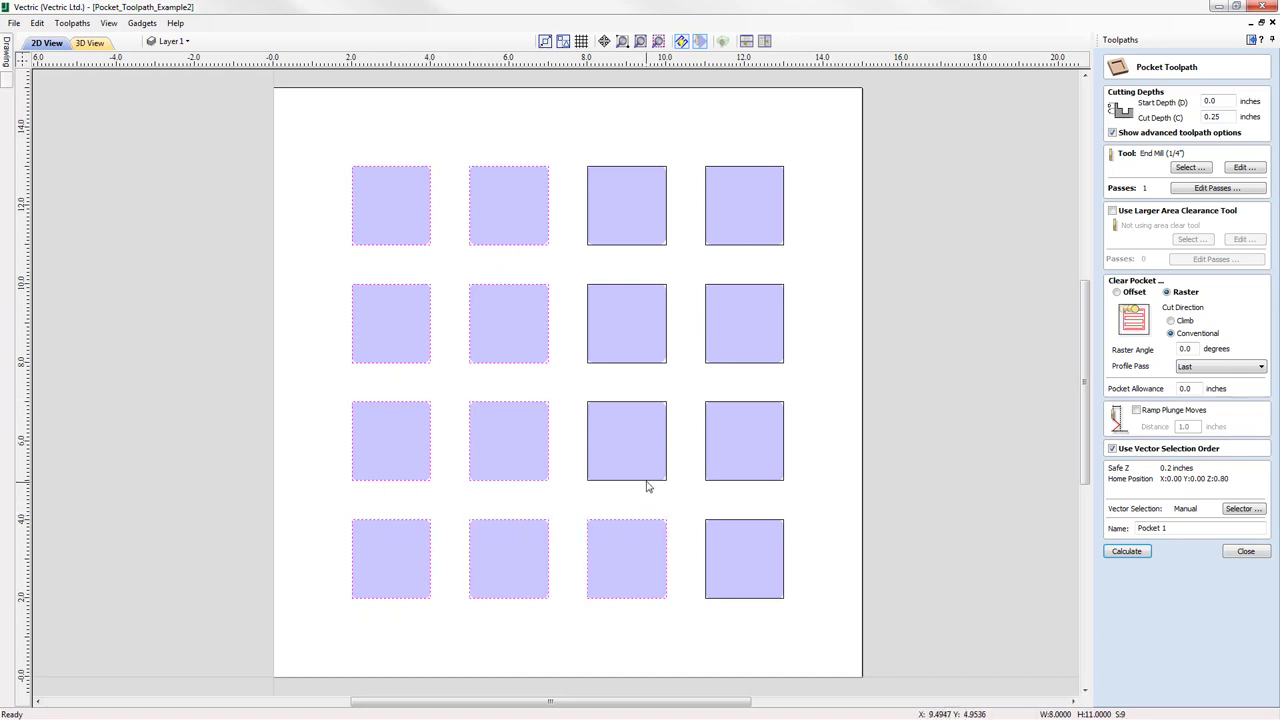
shift+click(646, 481)
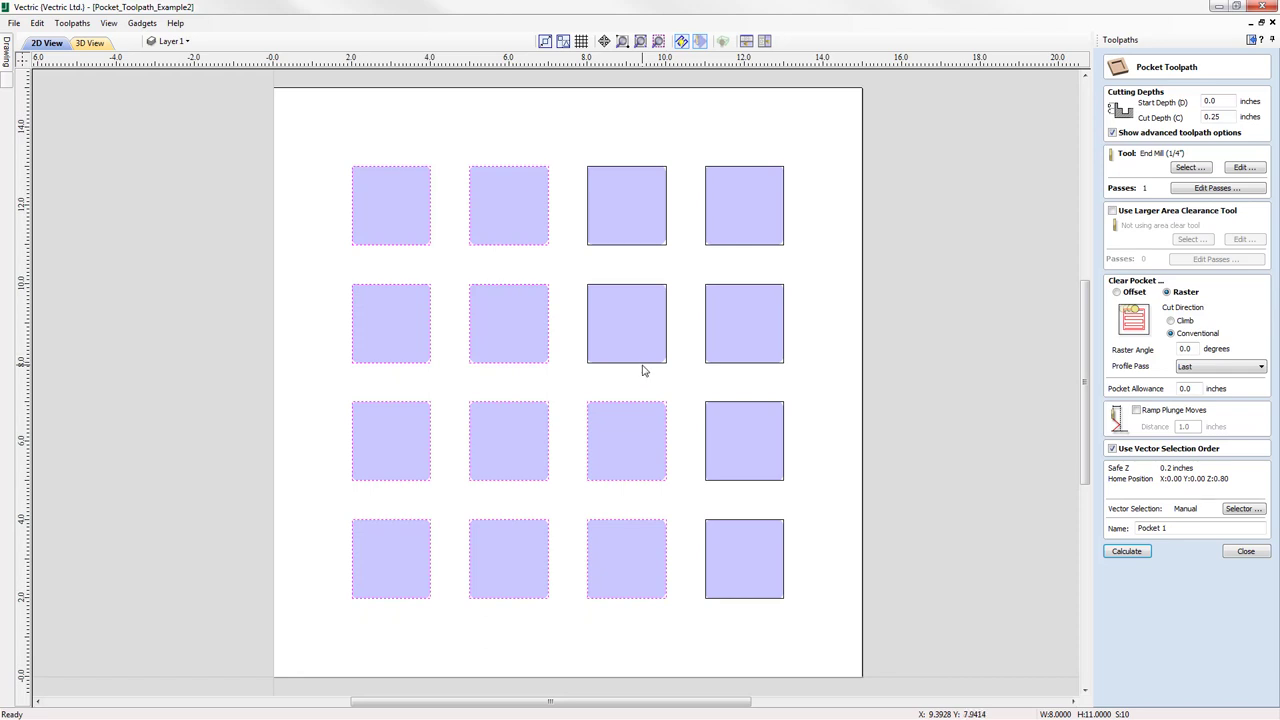
shift+click(643, 364)
shift+click(642, 246)
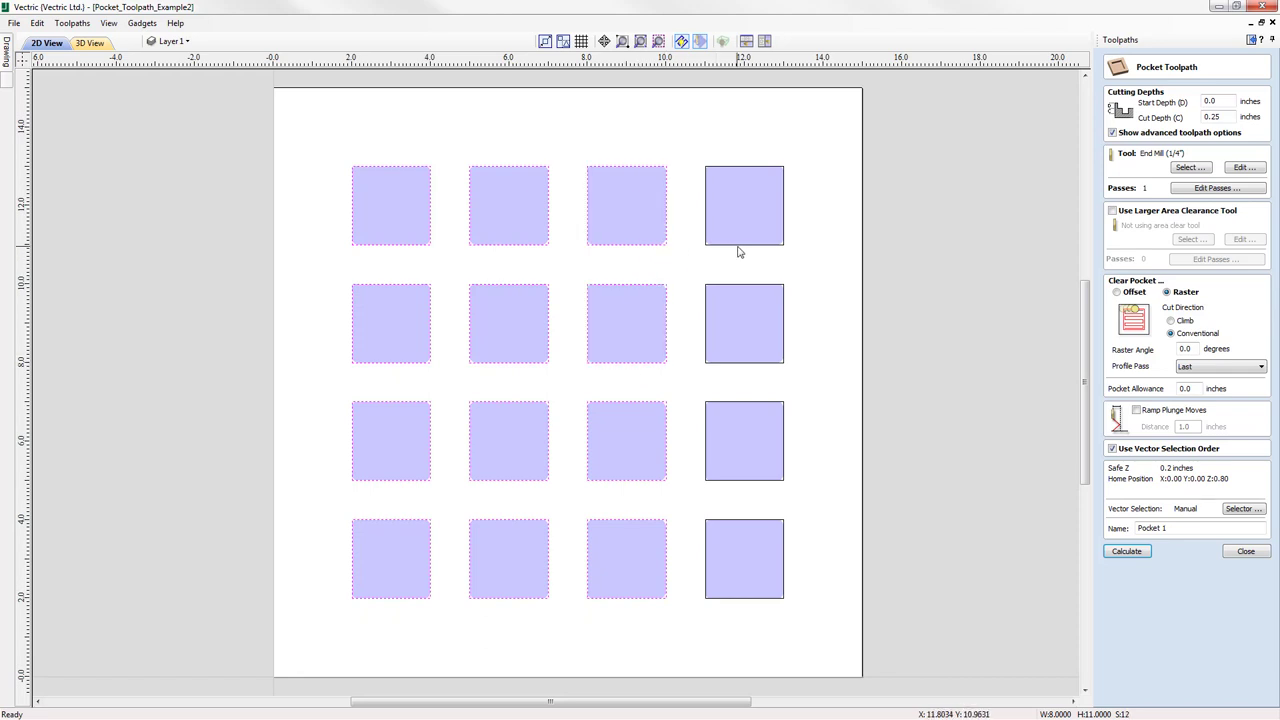
shift+click(738, 246)
shift+click(744, 363)
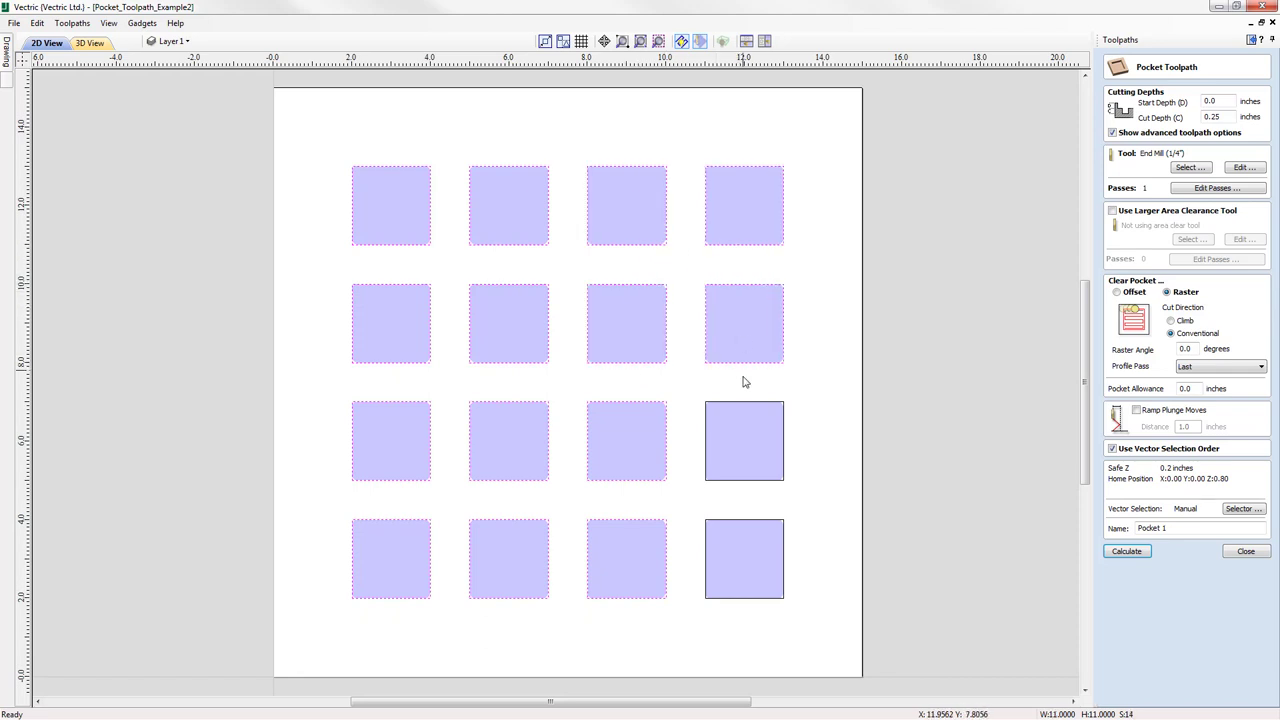
shift+click(738, 408)
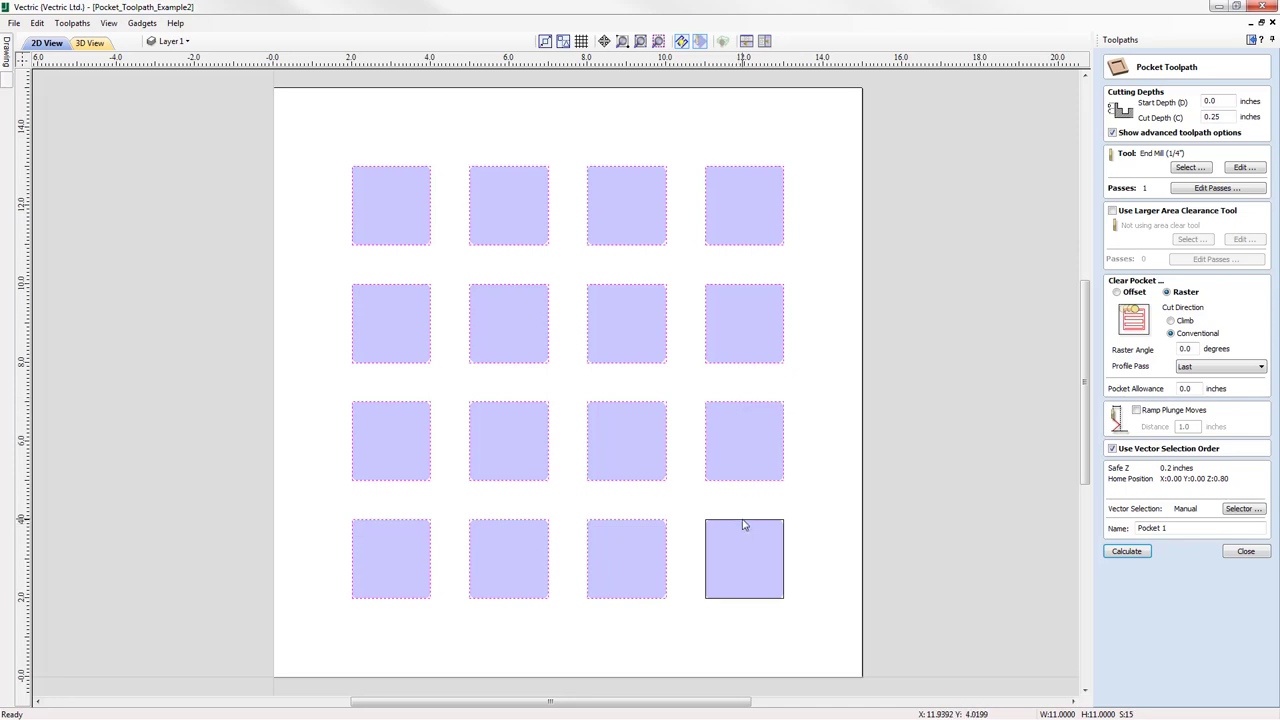
shift+click(743, 524)
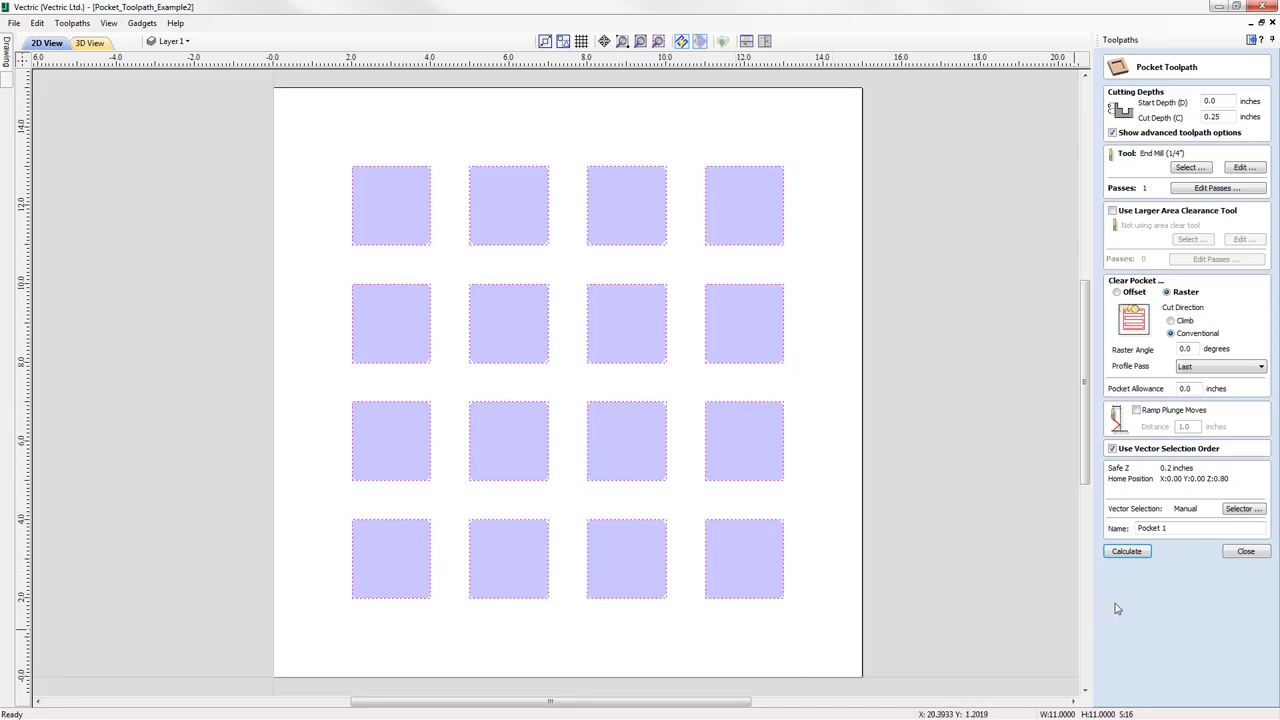
Recalculate Pocket 1 with the chosen selection order and run its animated cutting preview at an increased speed
click(1127, 552)
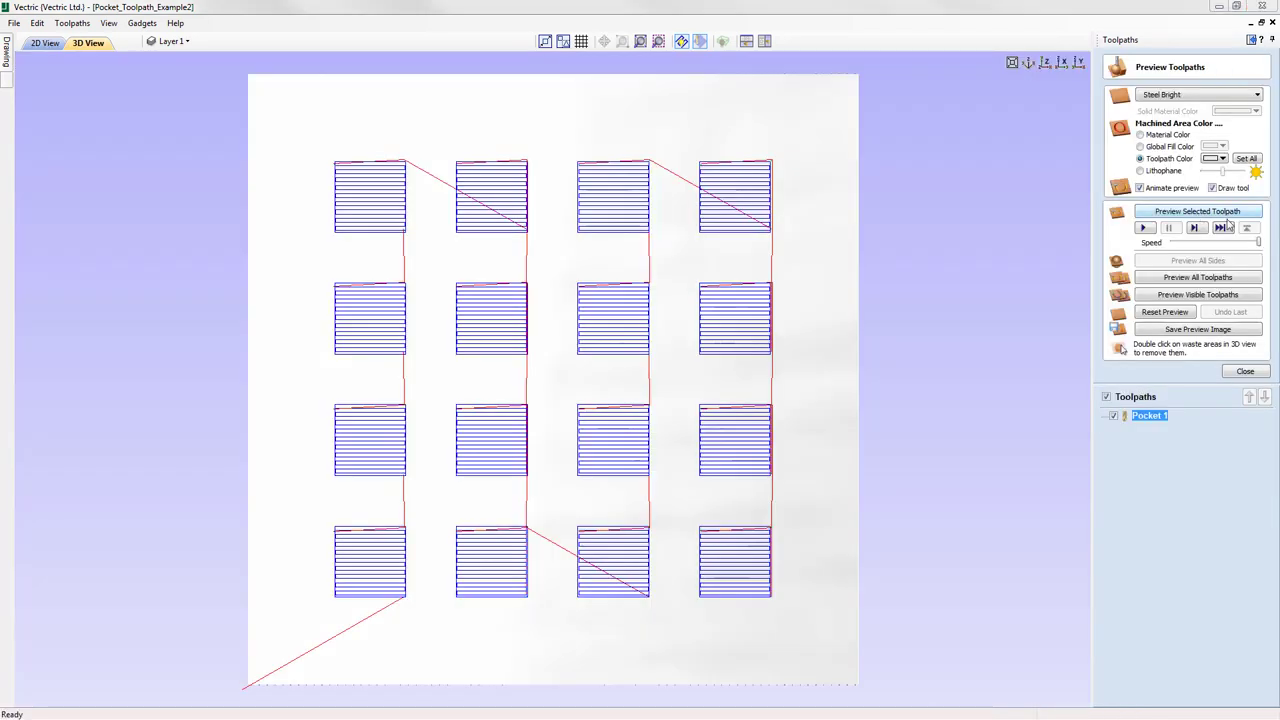
click(1222, 227)
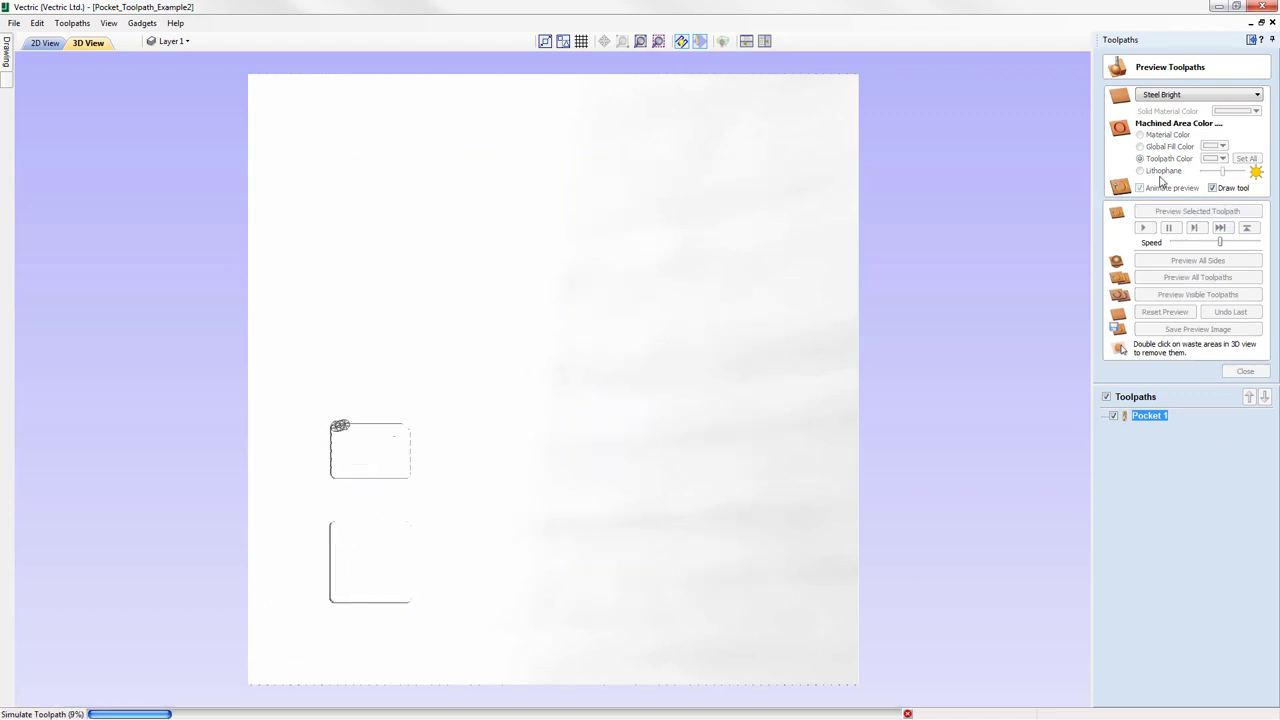
drag(1219, 242, 1251, 243)
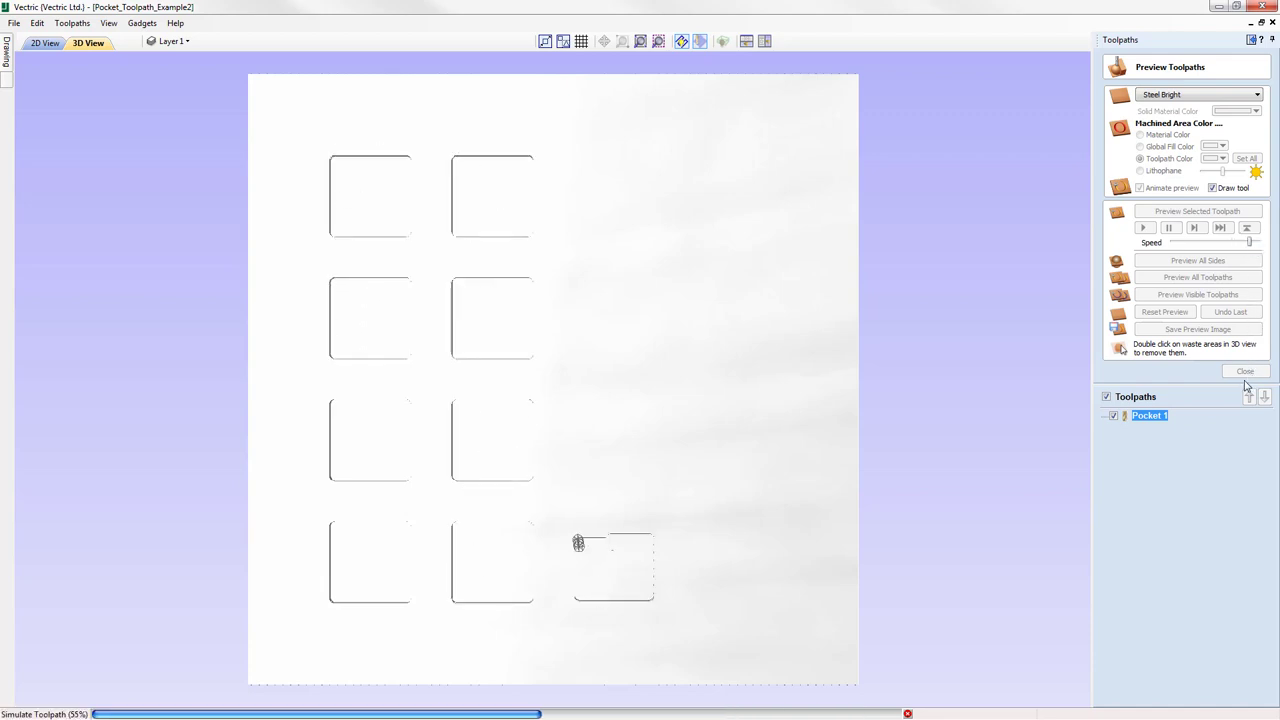
Reopen Pocket 1 for editing in the 2D view and review the Vector Selector's filters and layer options
double_click(1147, 416)
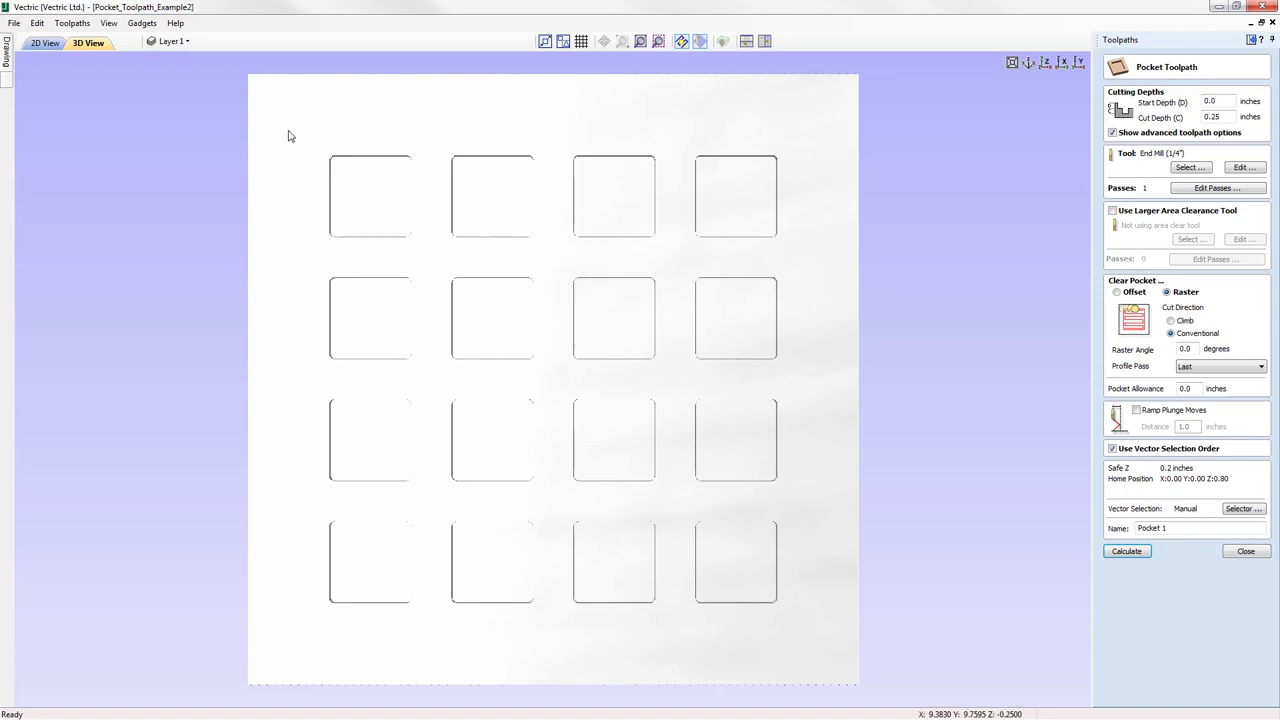
click(45, 43)
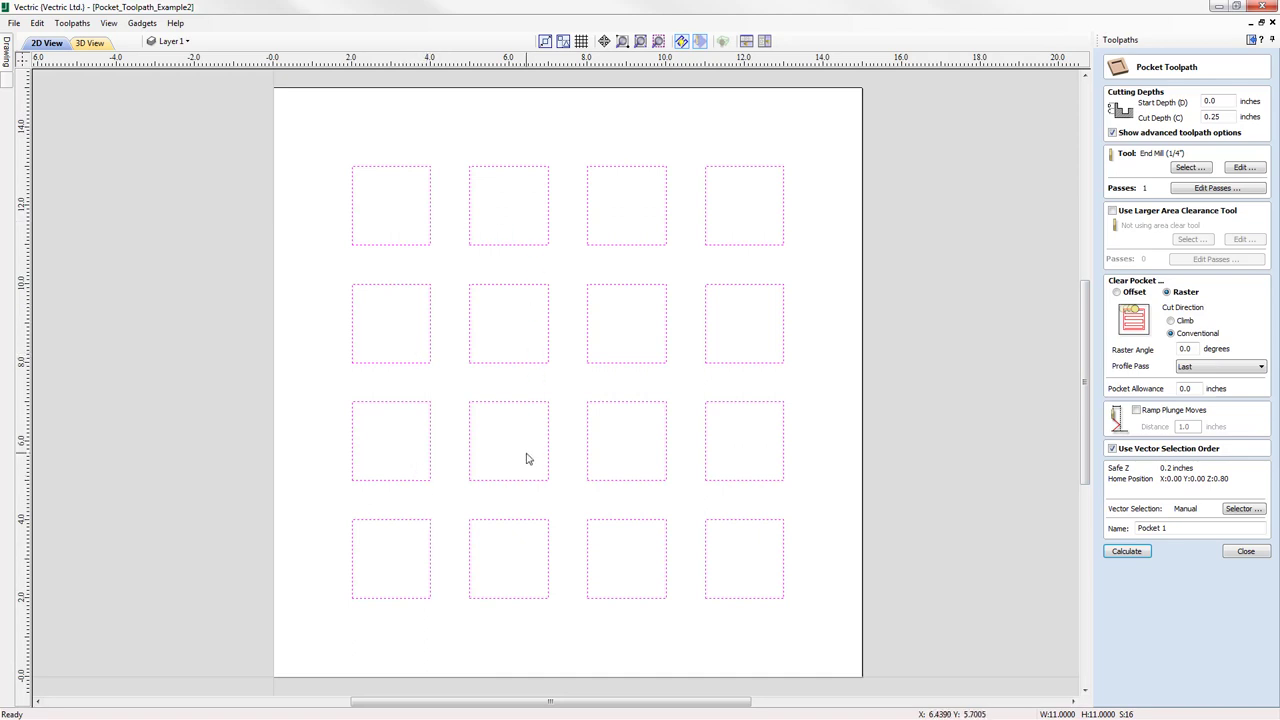
click(1241, 510)
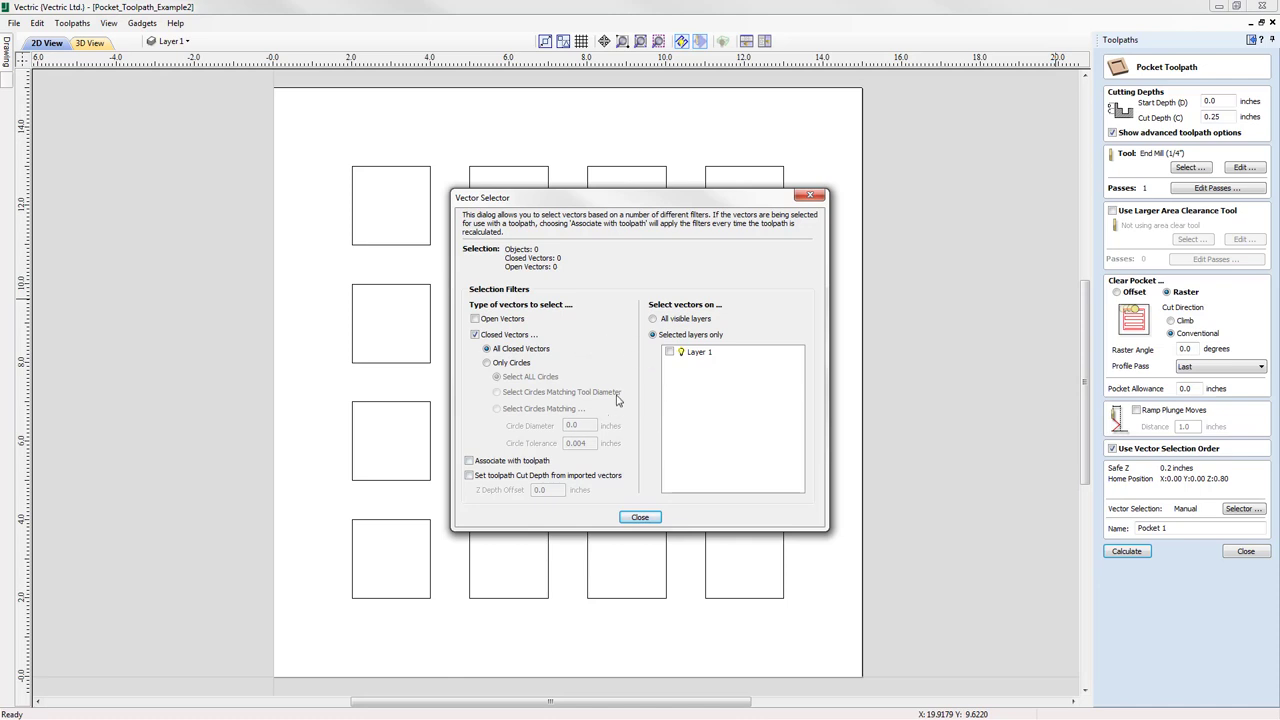
click(646, 518)
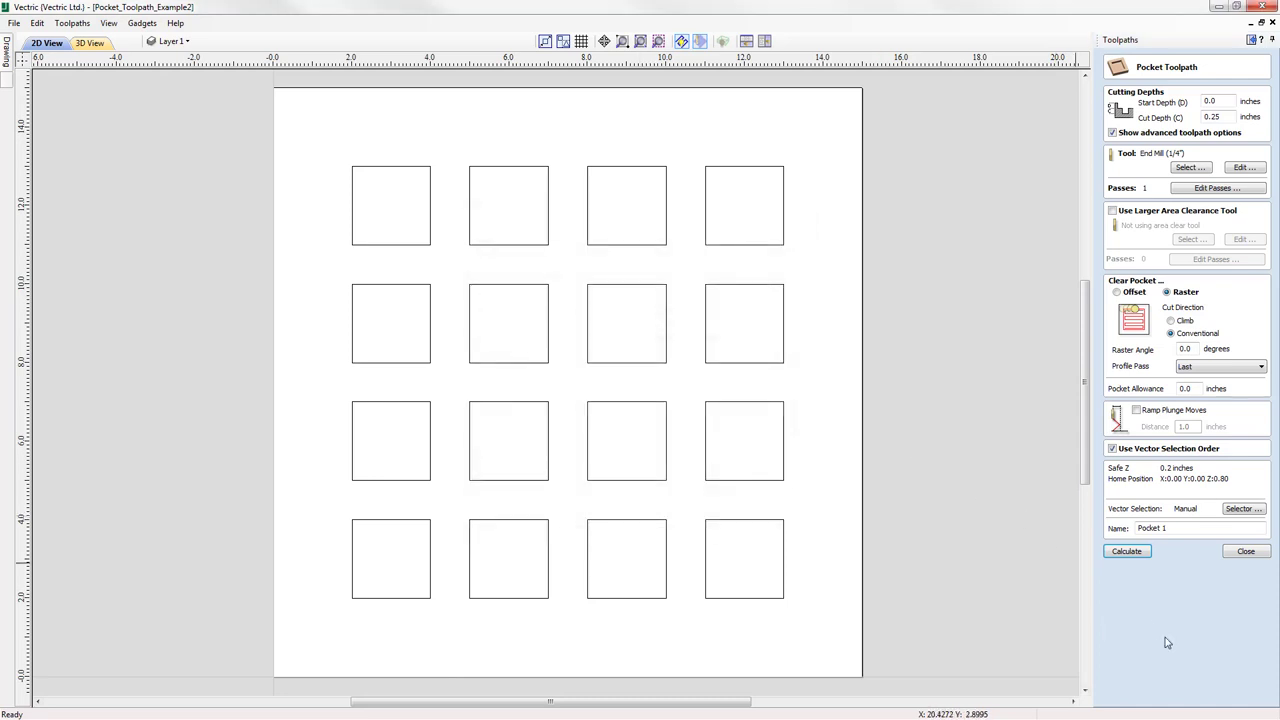